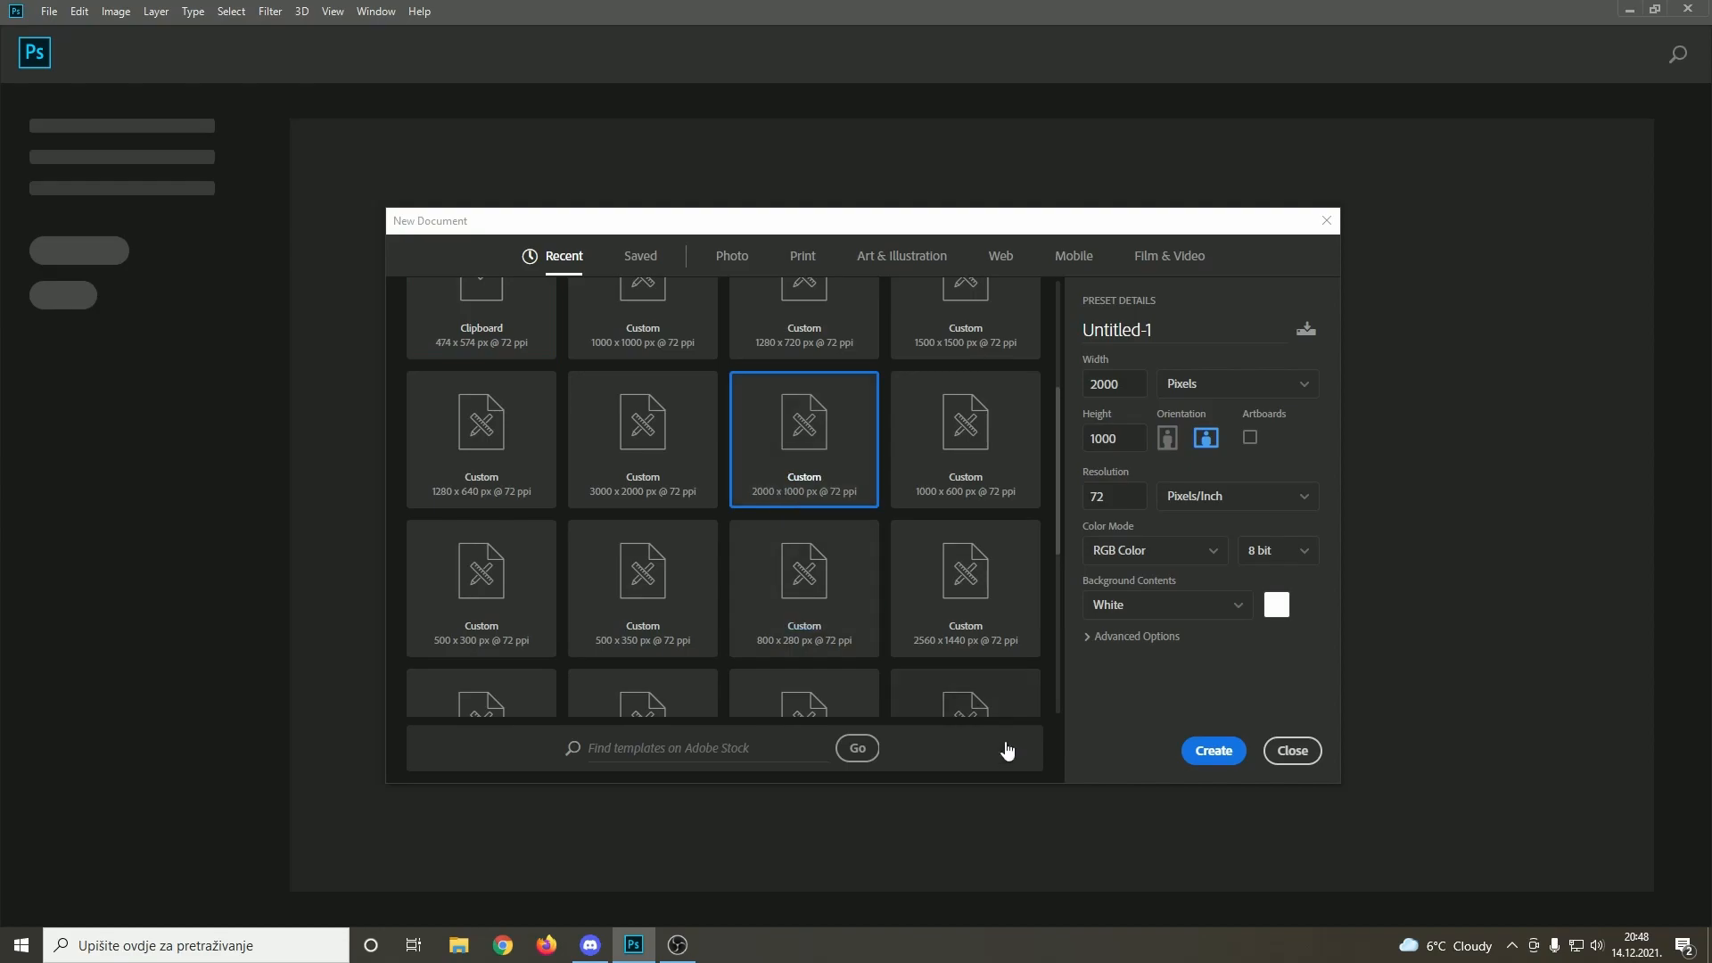
# Create a 2000 × 1000 px document and replace its white background with an empty transparent layer
pyautogui.click(1214, 750)
pyautogui.click(1344, 686)
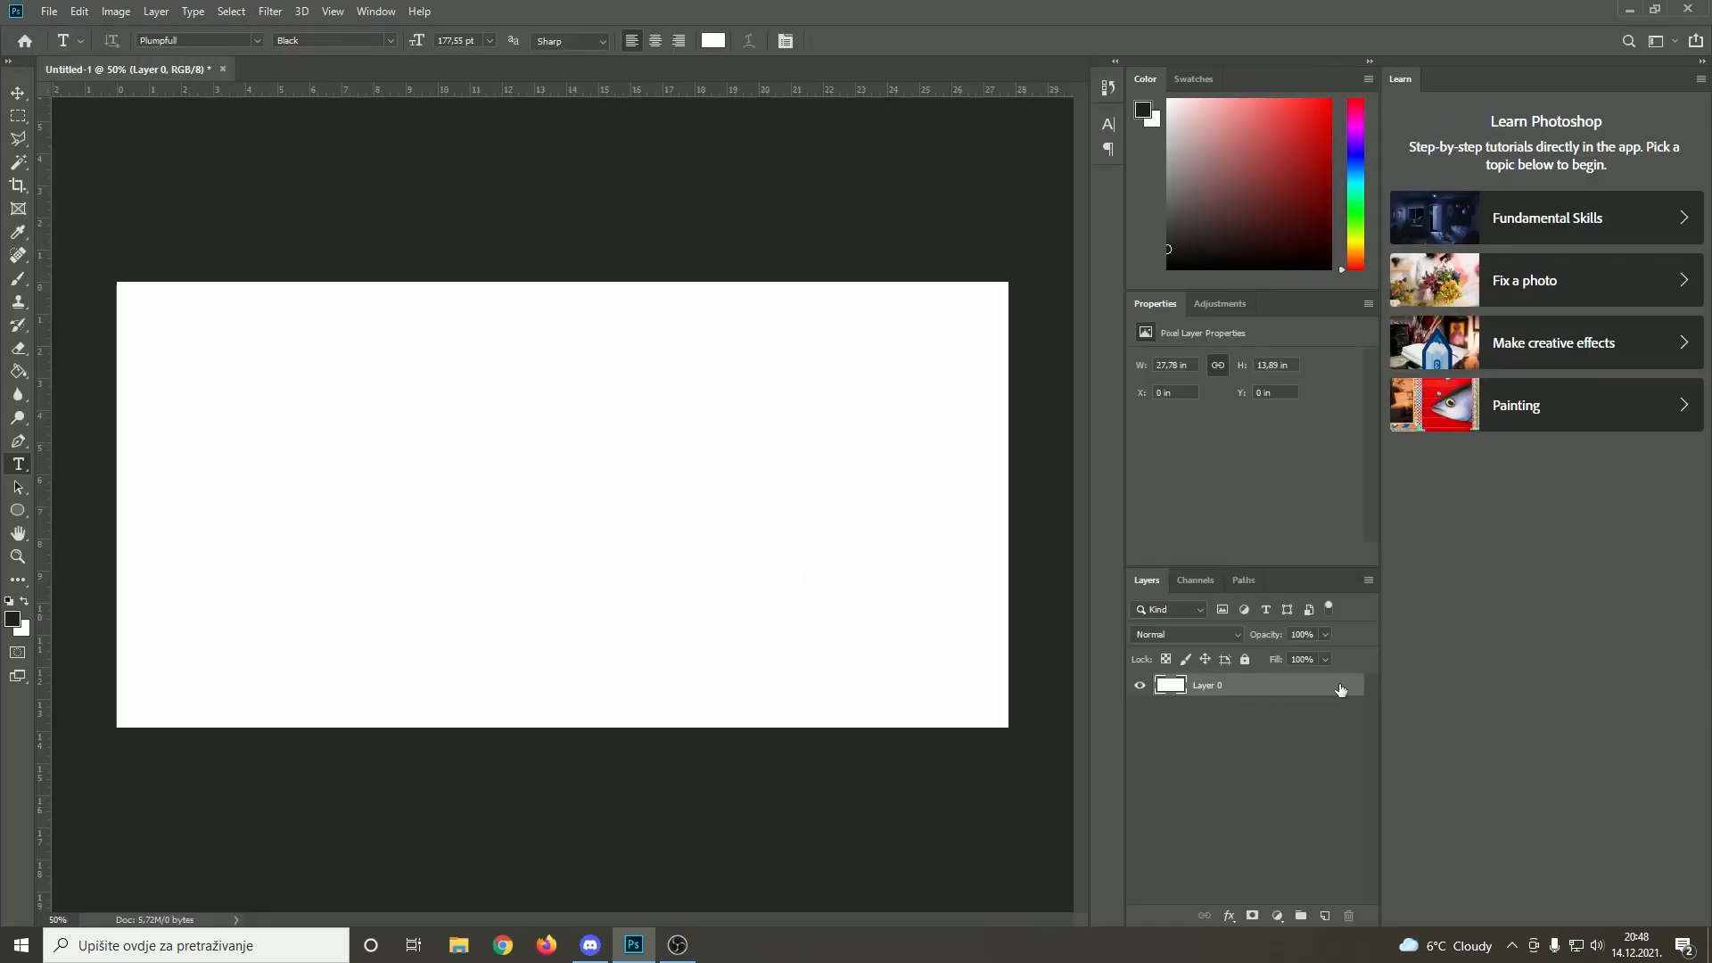
pyautogui.hotkey('ctrl', 'shift', 'n')
pyautogui.press('Return')
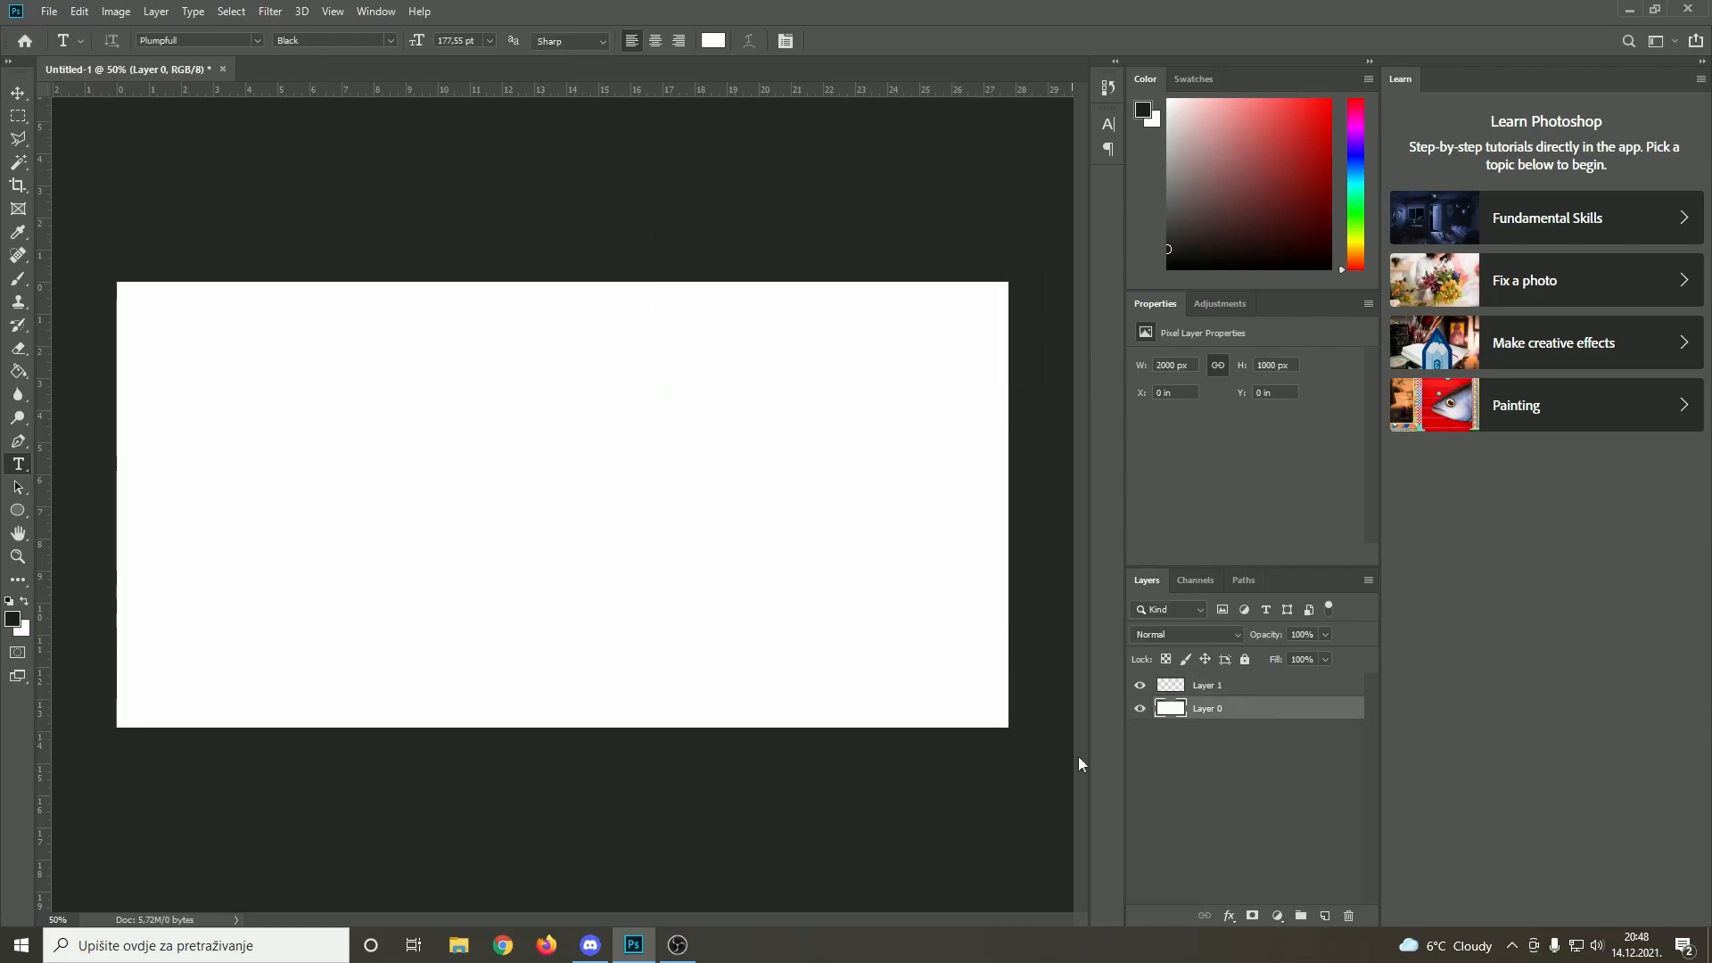
pyautogui.press('Delete')
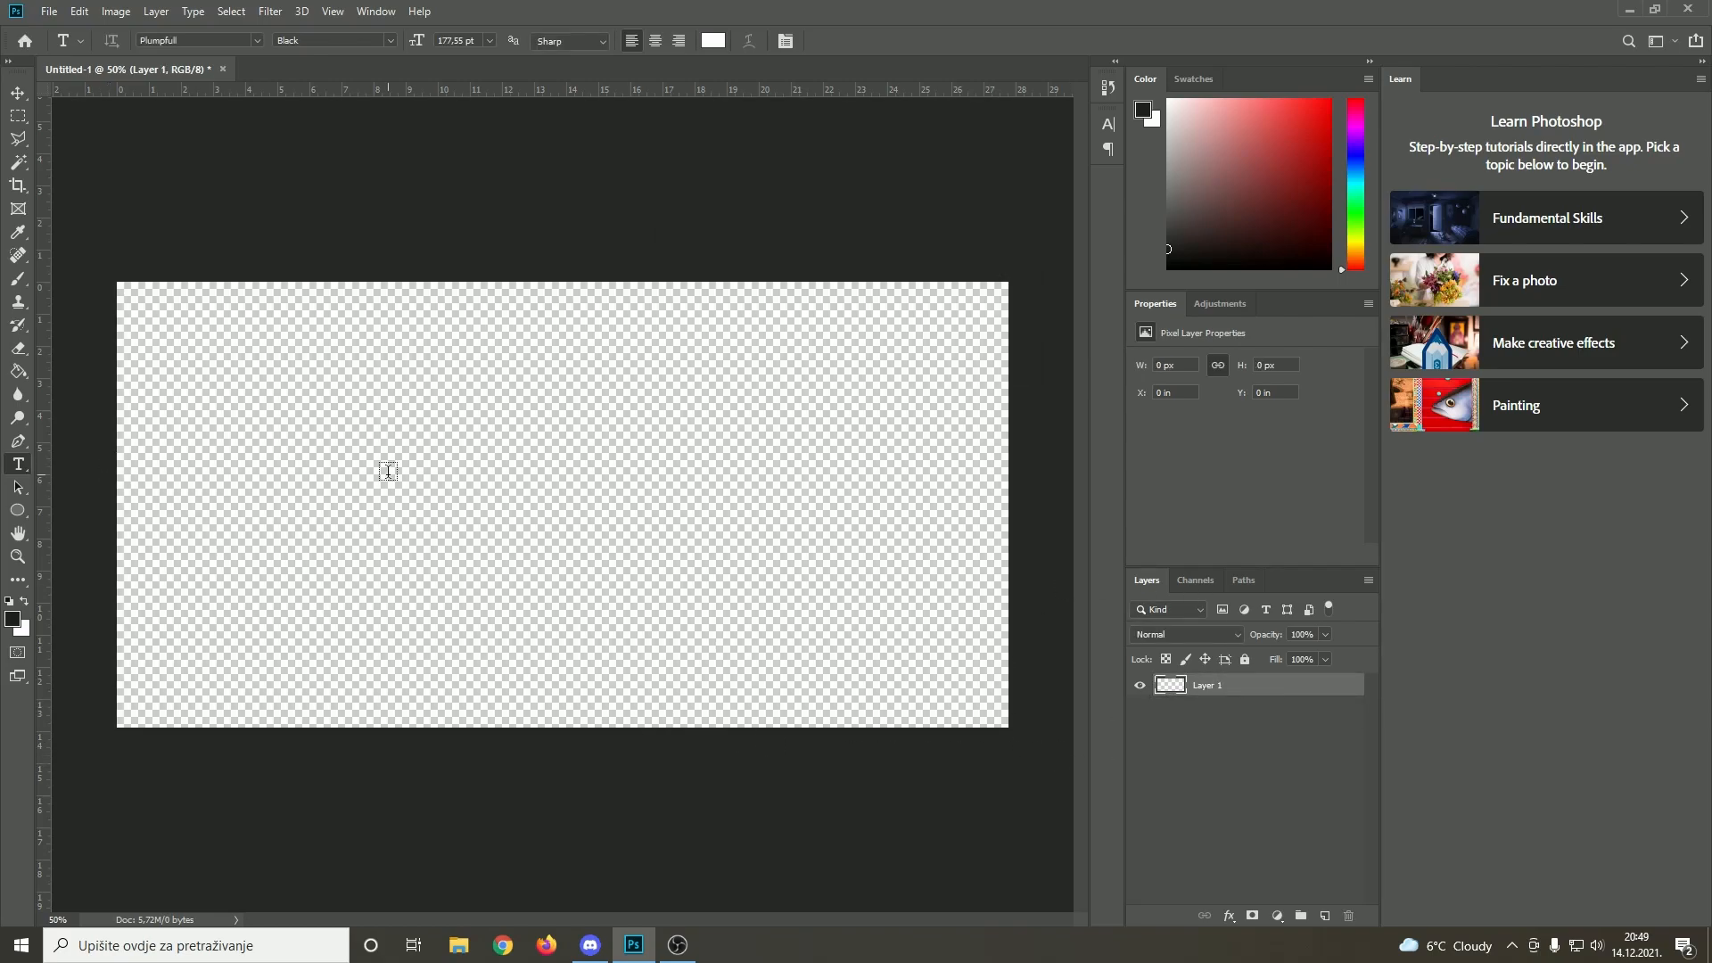
# Add a white Lorem Ipsum placeholder line in Plumpfull Black at 250 pt and centre it horizontally on the canvas
pyautogui.click(388, 472)
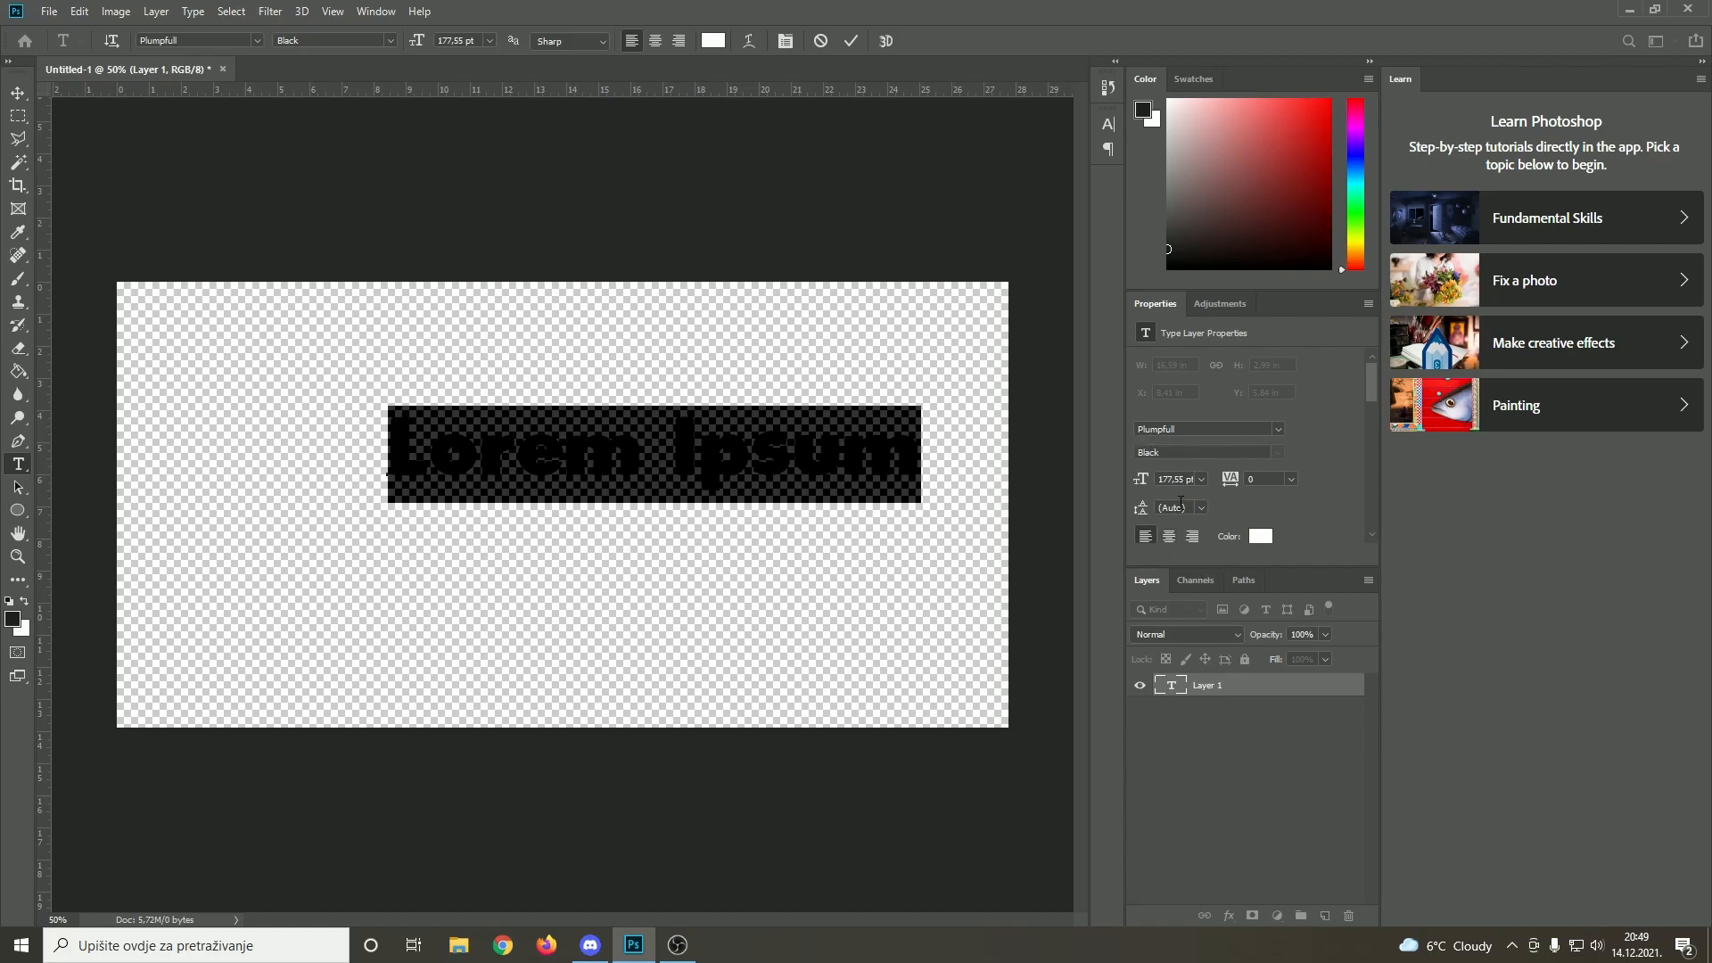
pyautogui.click(1200, 482)
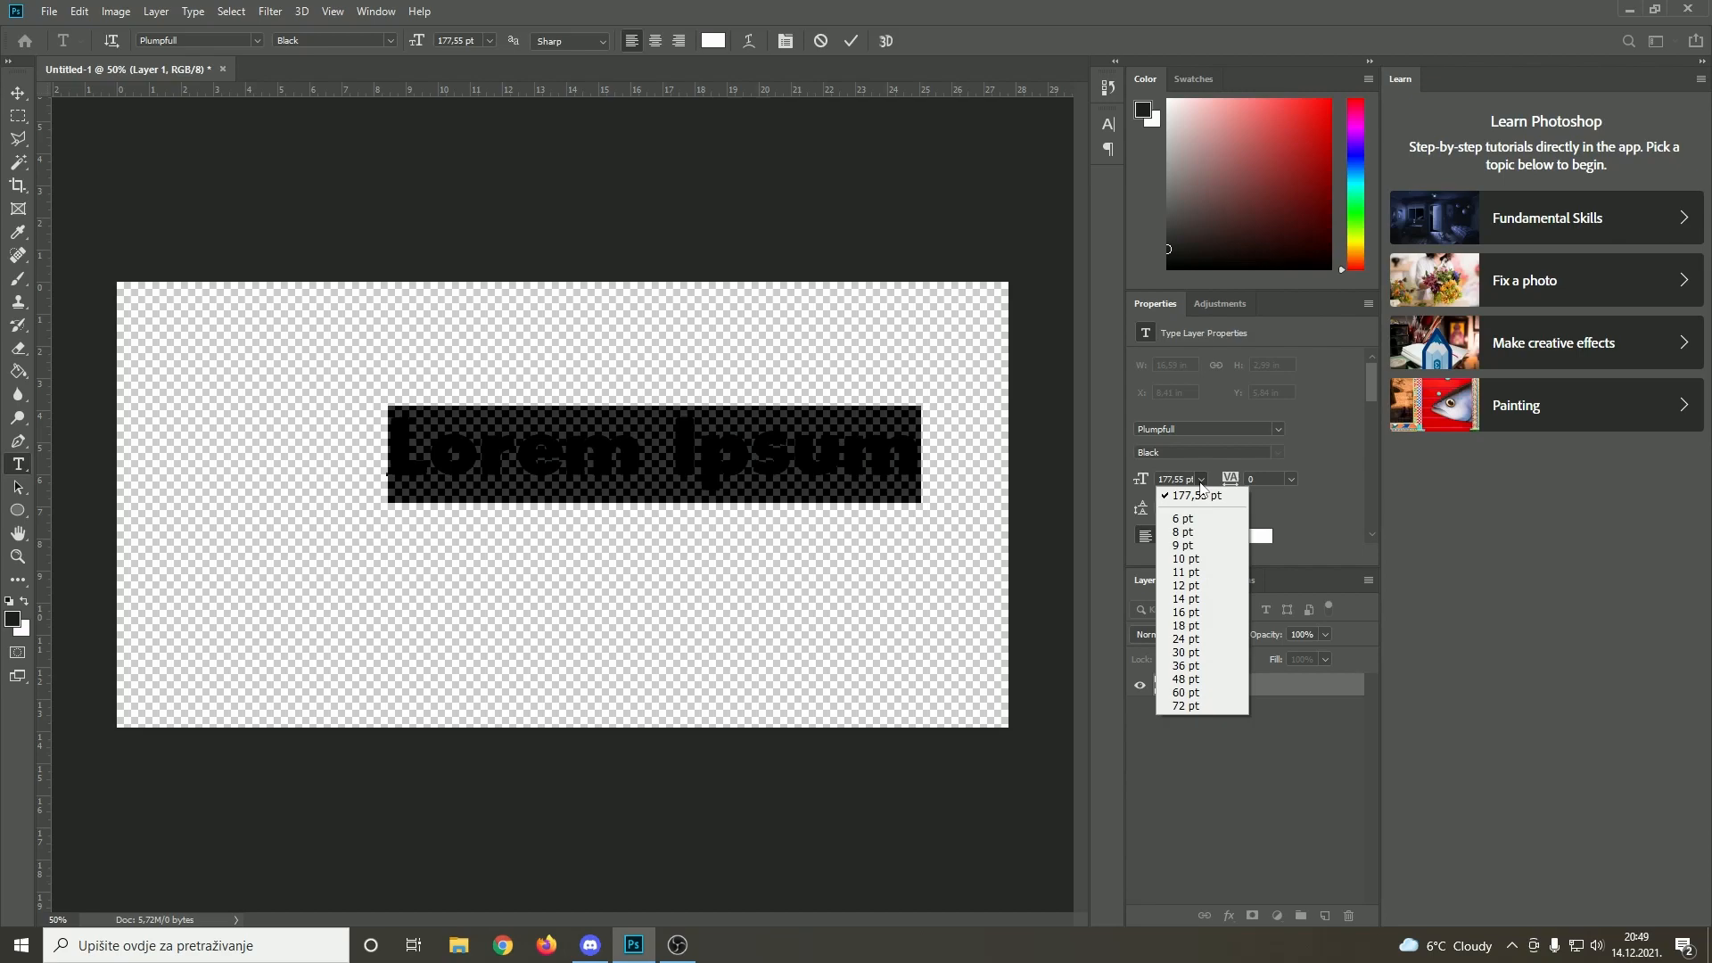
pyautogui.click(1200, 489)
pyautogui.click(1168, 479)
pyautogui.write('2pt')
pyautogui.press('Return')
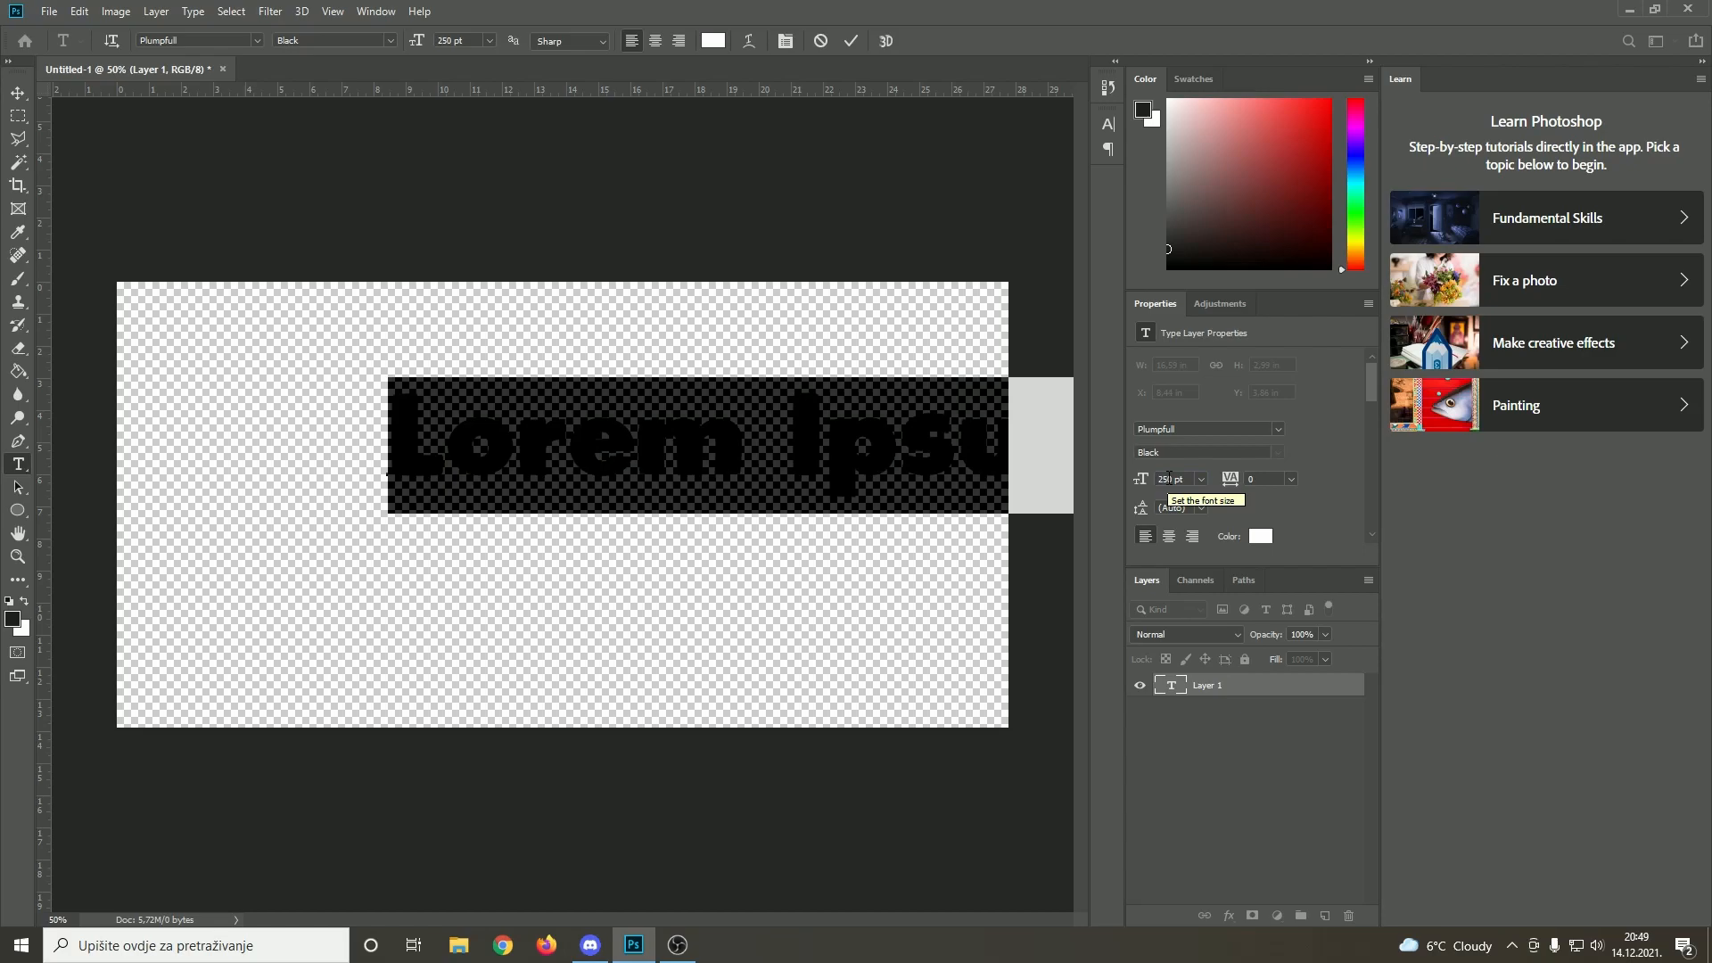
pyautogui.click(1228, 687)
pyautogui.moveTo(831, 511); pyautogui.dragTo(612, 478)
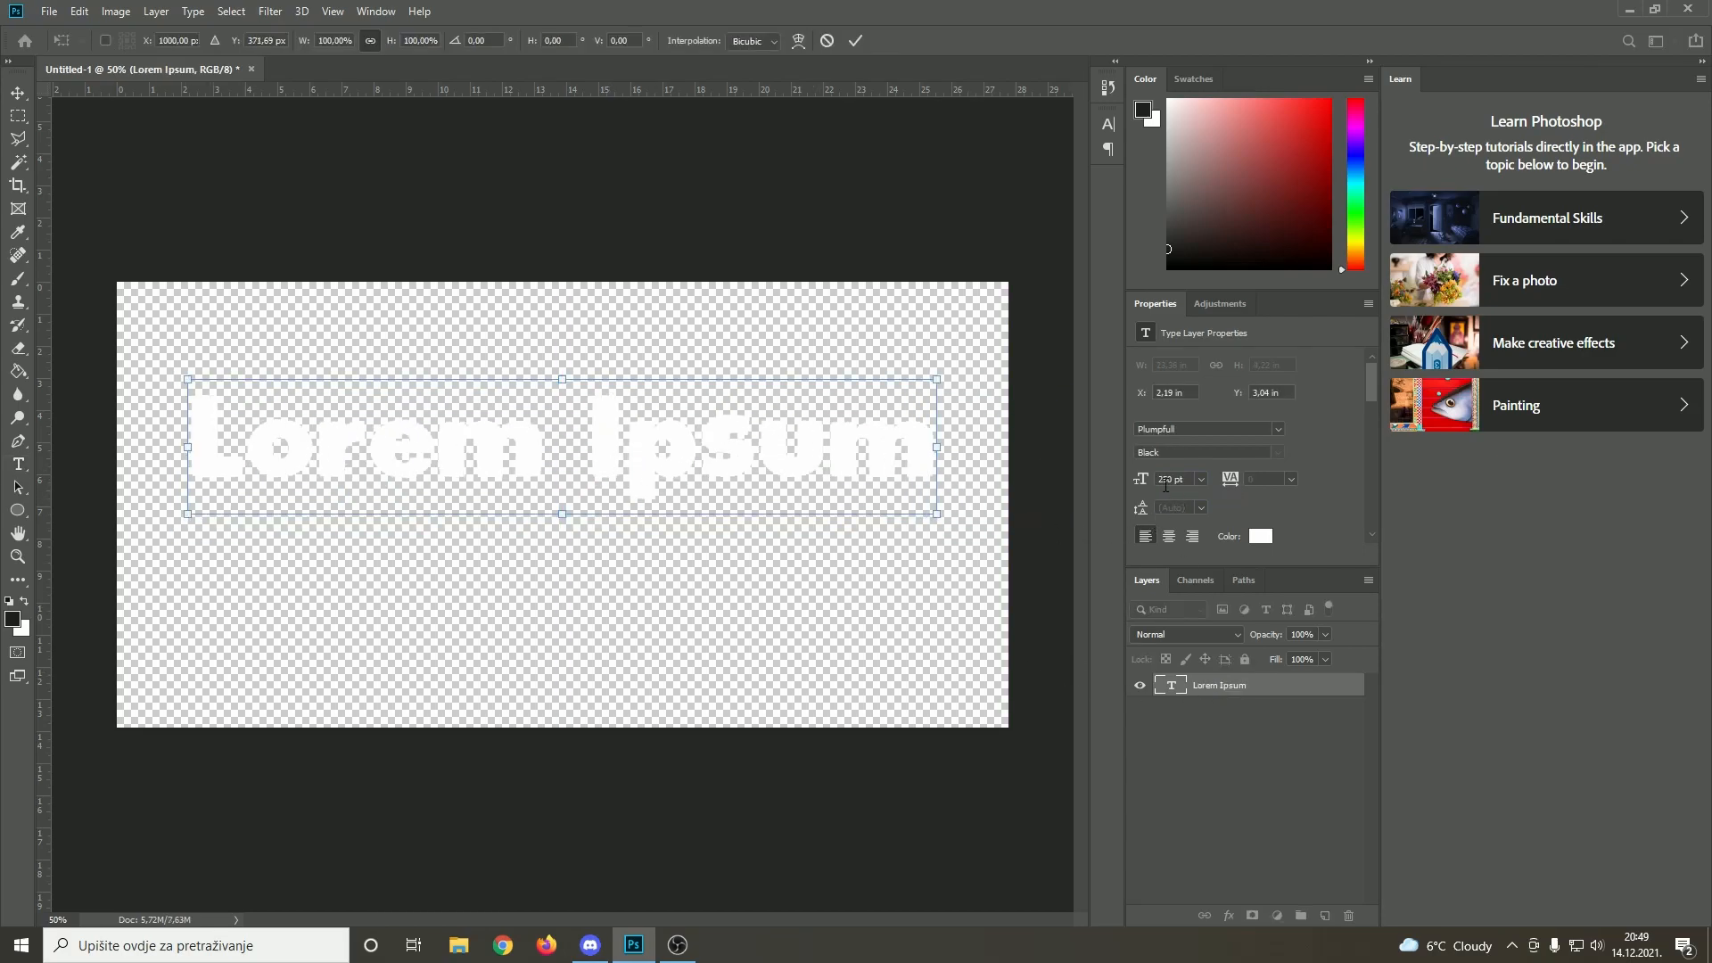
pyautogui.press('Return')
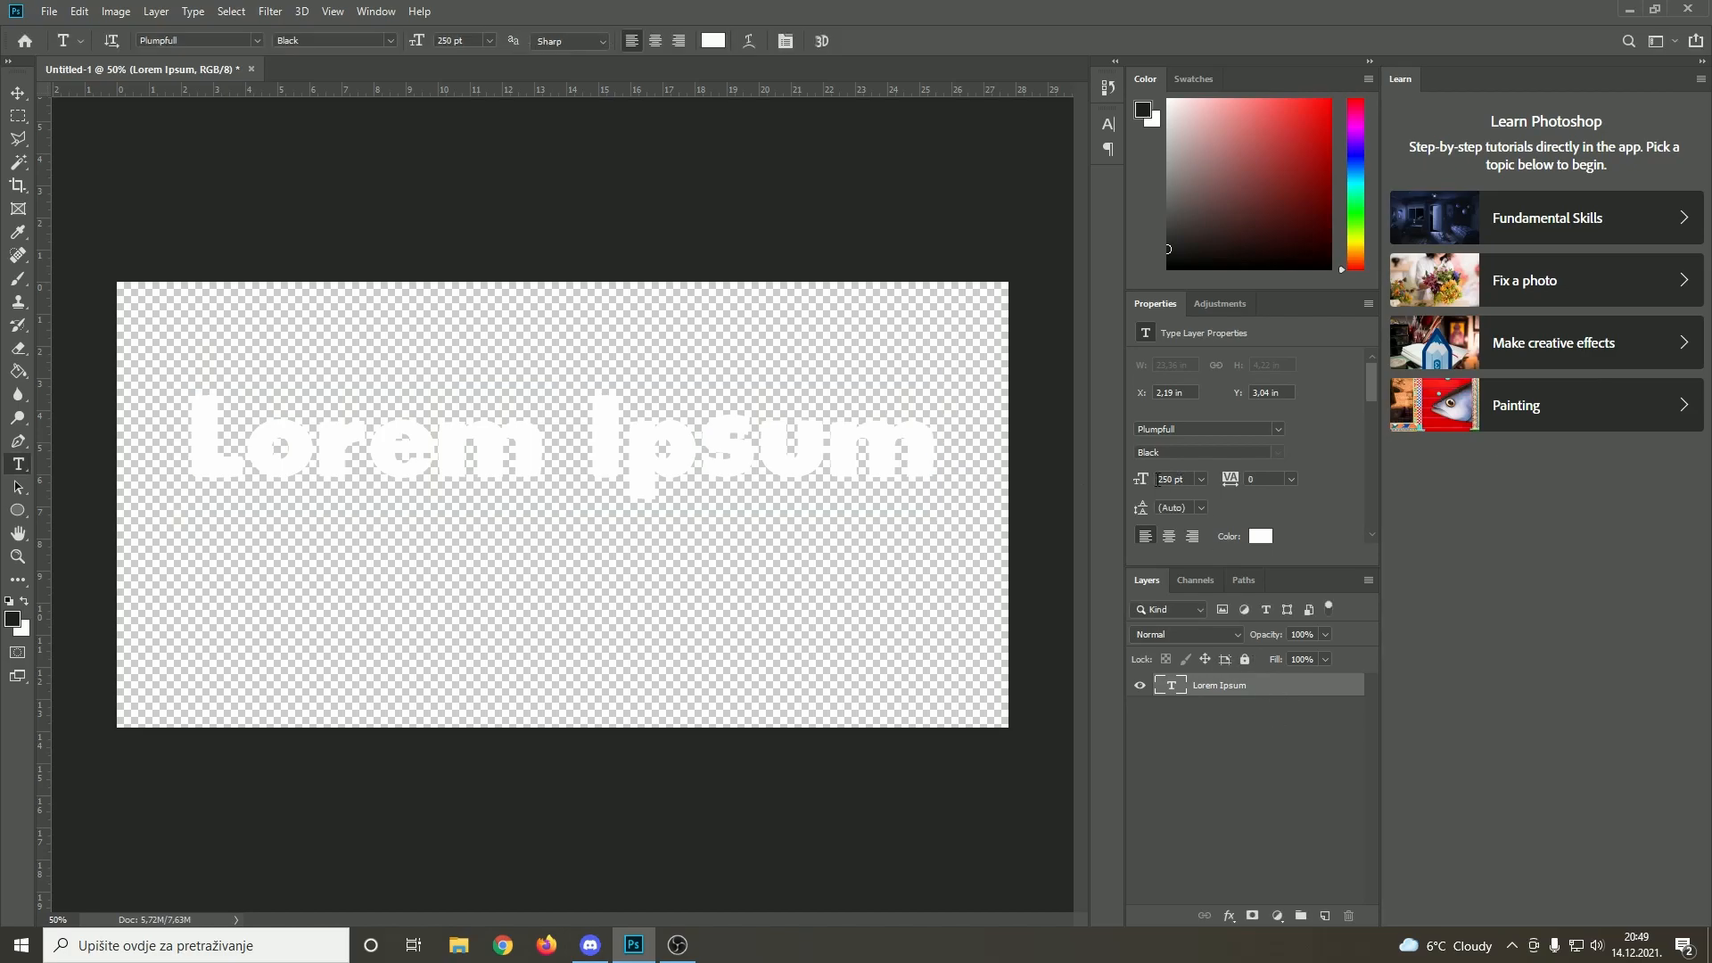
# Set the placeholder text's font size to 400 pt
pyautogui.click(1168, 479)
pyautogui.write('400')
pyautogui.press('Return')
pyautogui.moveTo(186, 417); pyautogui.dragTo(669, 478)
pyautogui.click(478, 257)
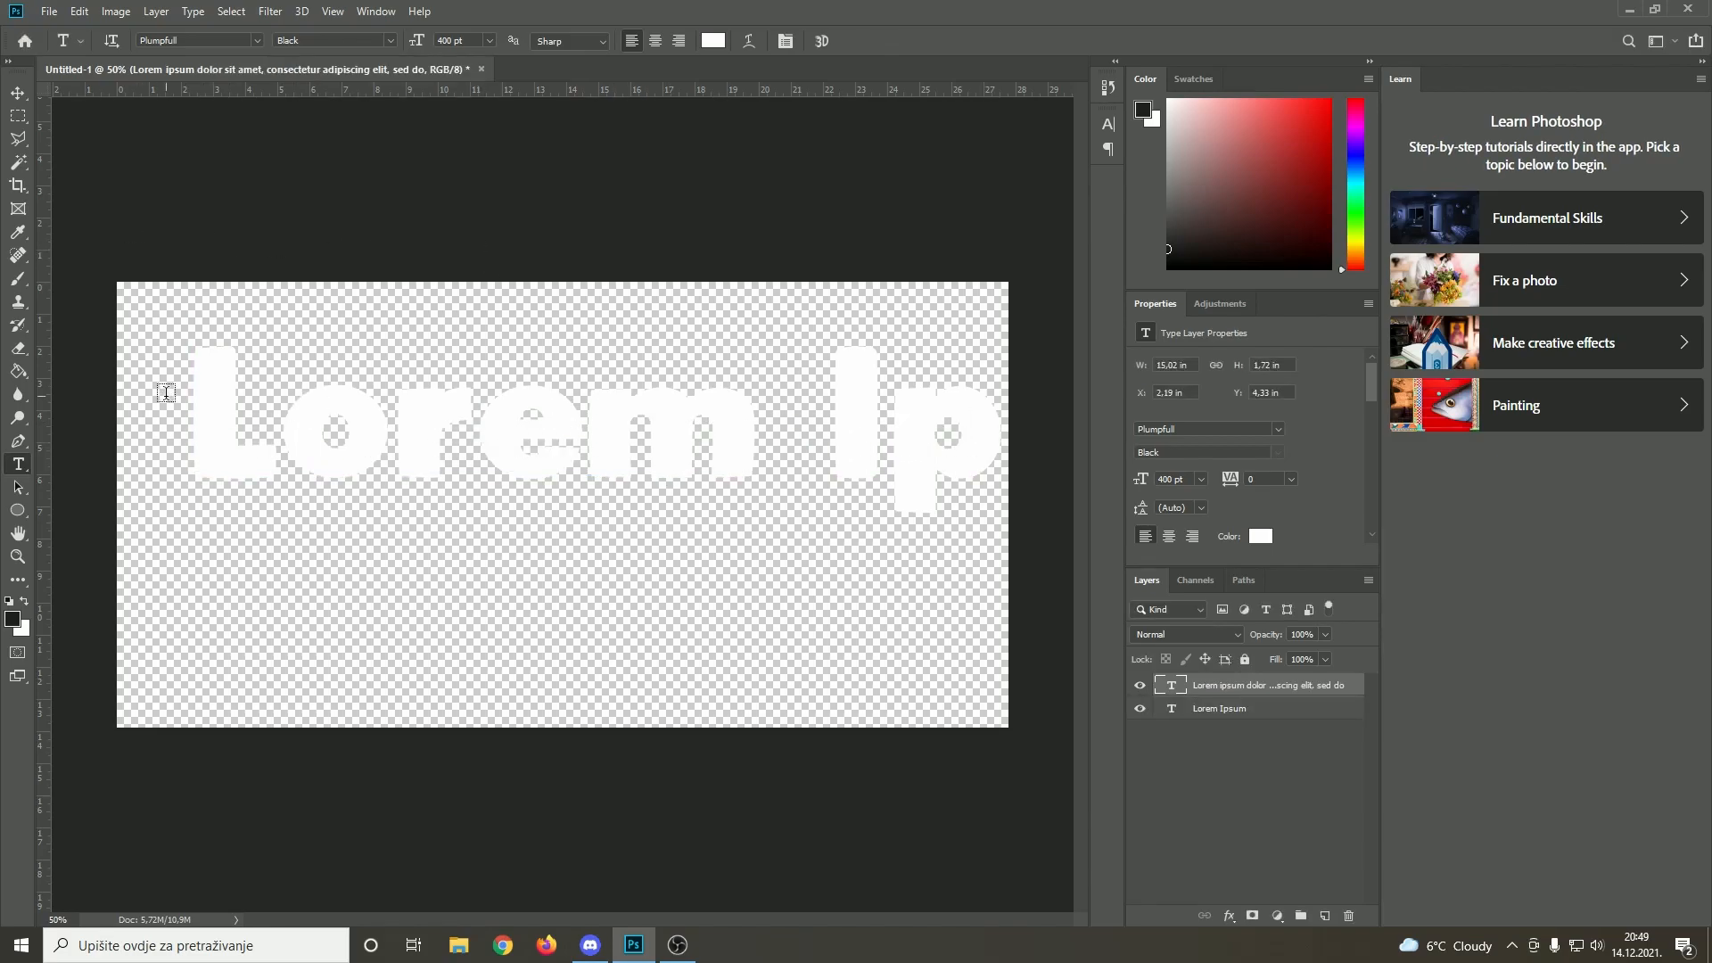
# Replace the Lorem Ipsum placeholder text with AIRPLANE on a single line
pyautogui.tripleClick(200, 415)
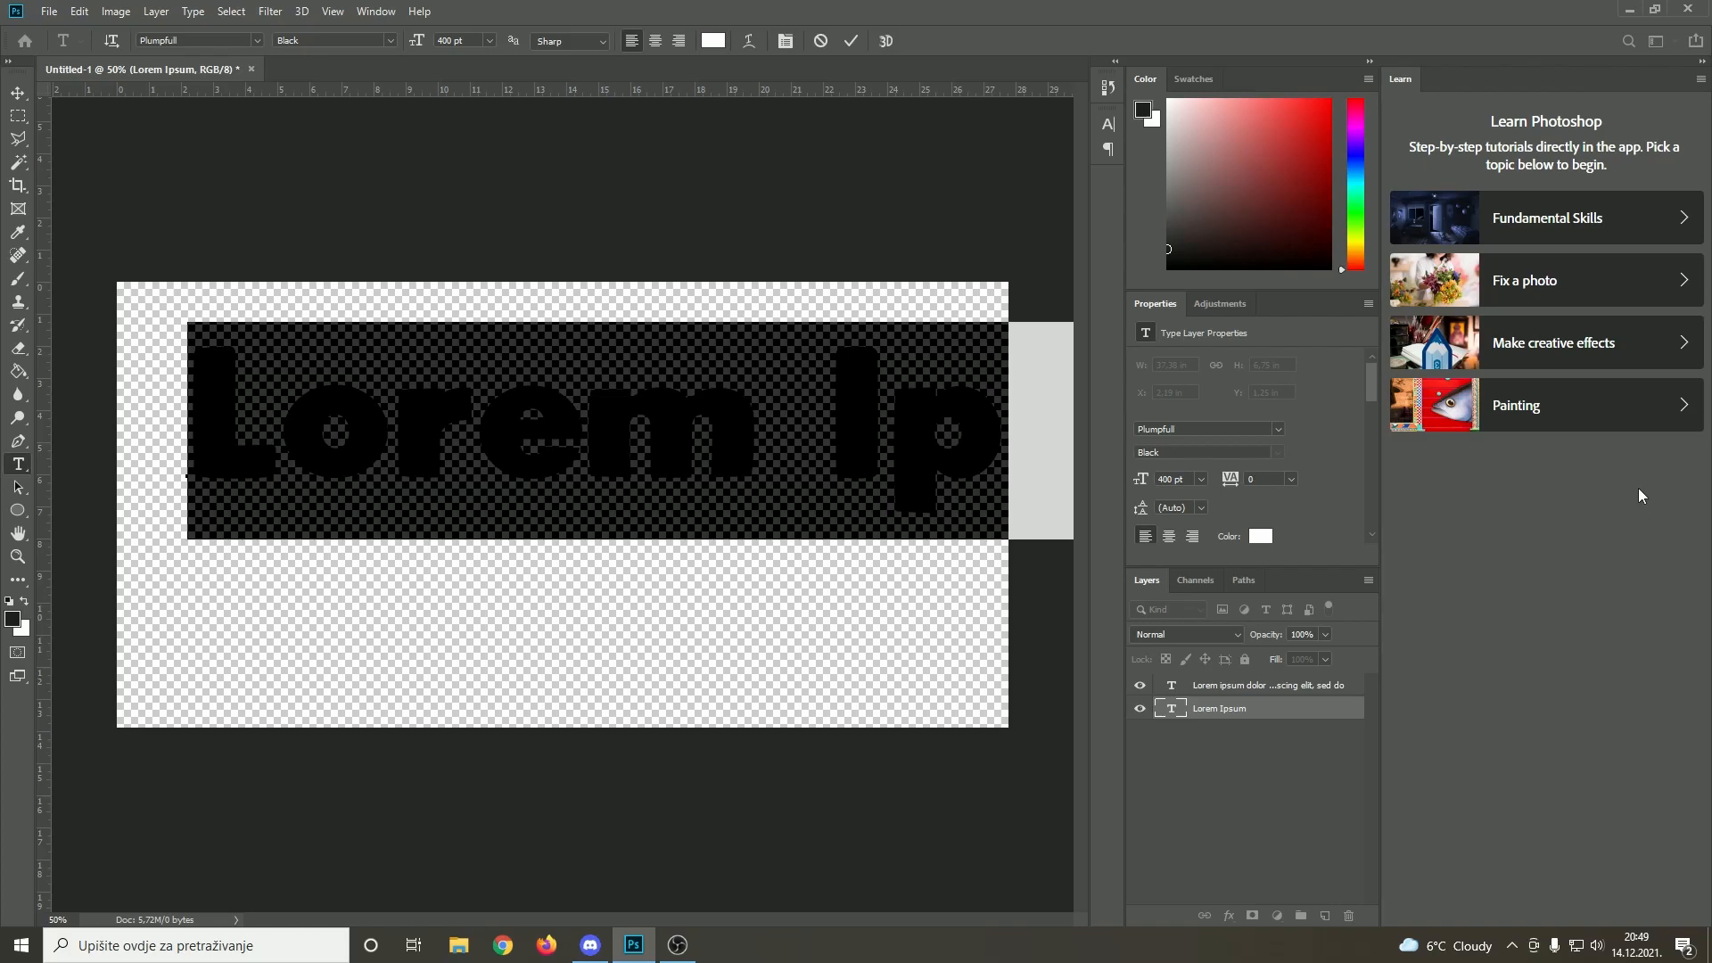
pyautogui.write('AIRPLANE')
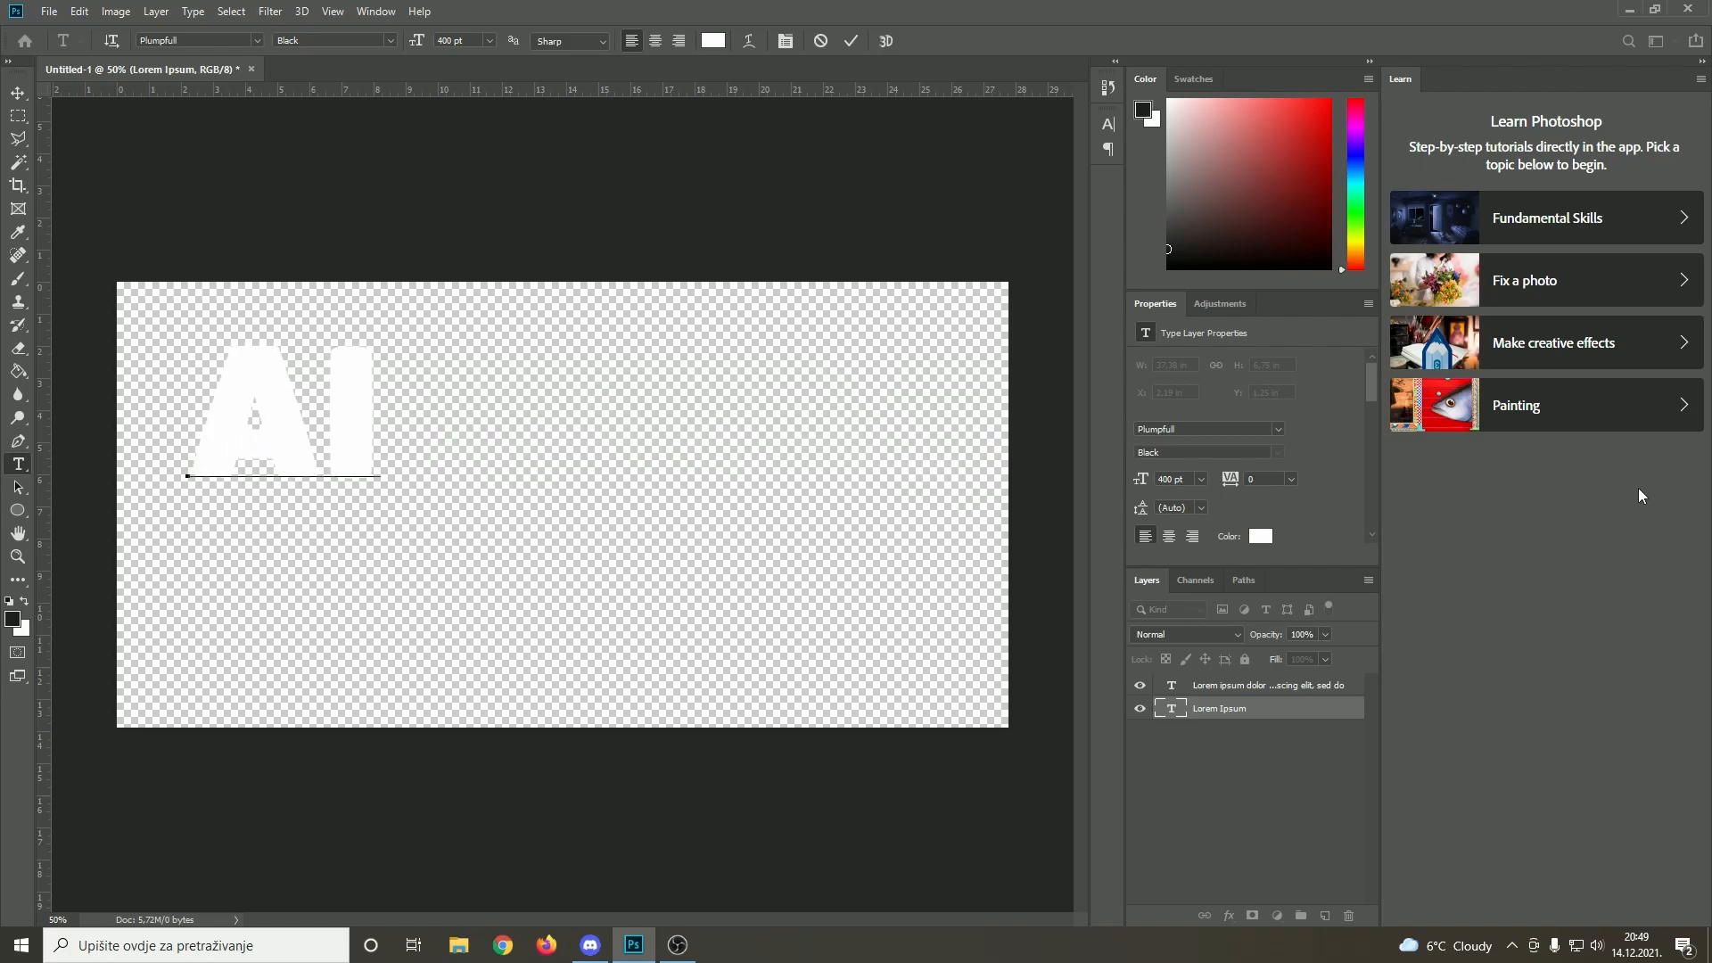
pyautogui.press('Return')
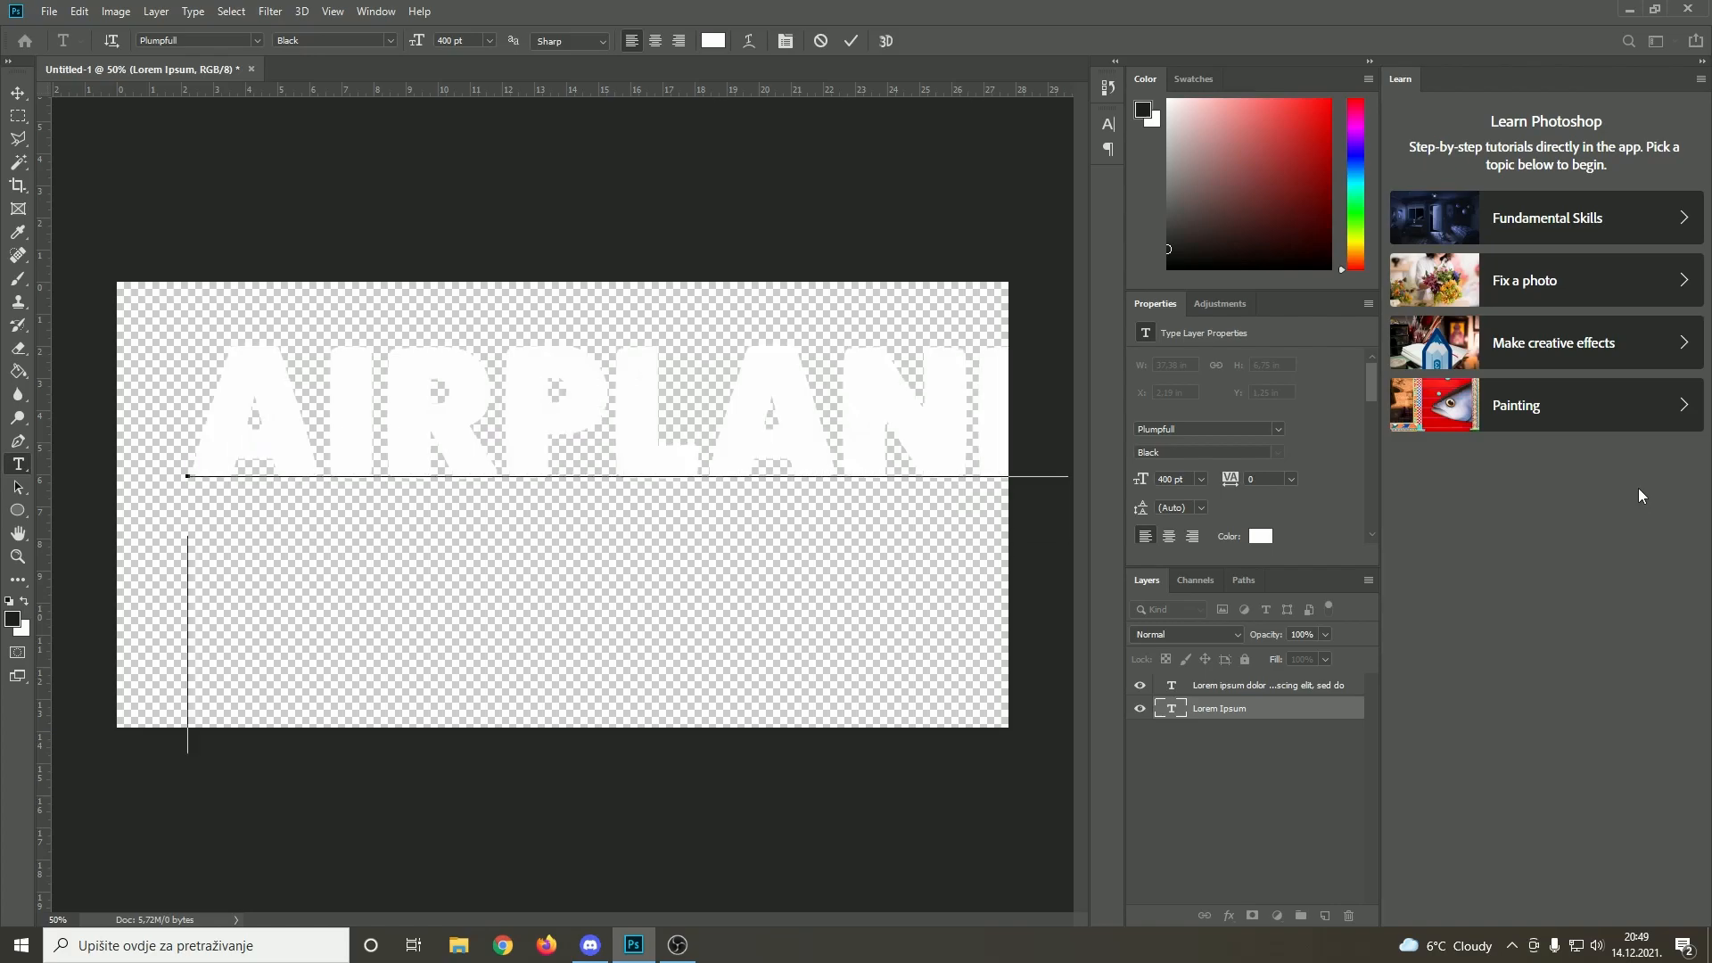
pyautogui.write('SIM')
pyautogui.press('BackSpace')
pyautogui.press('BackSpace')
pyautogui.press('BackSpace')
pyautogui.press('BackSpace')
pyautogui.hotkey('ctrl', 'Return')
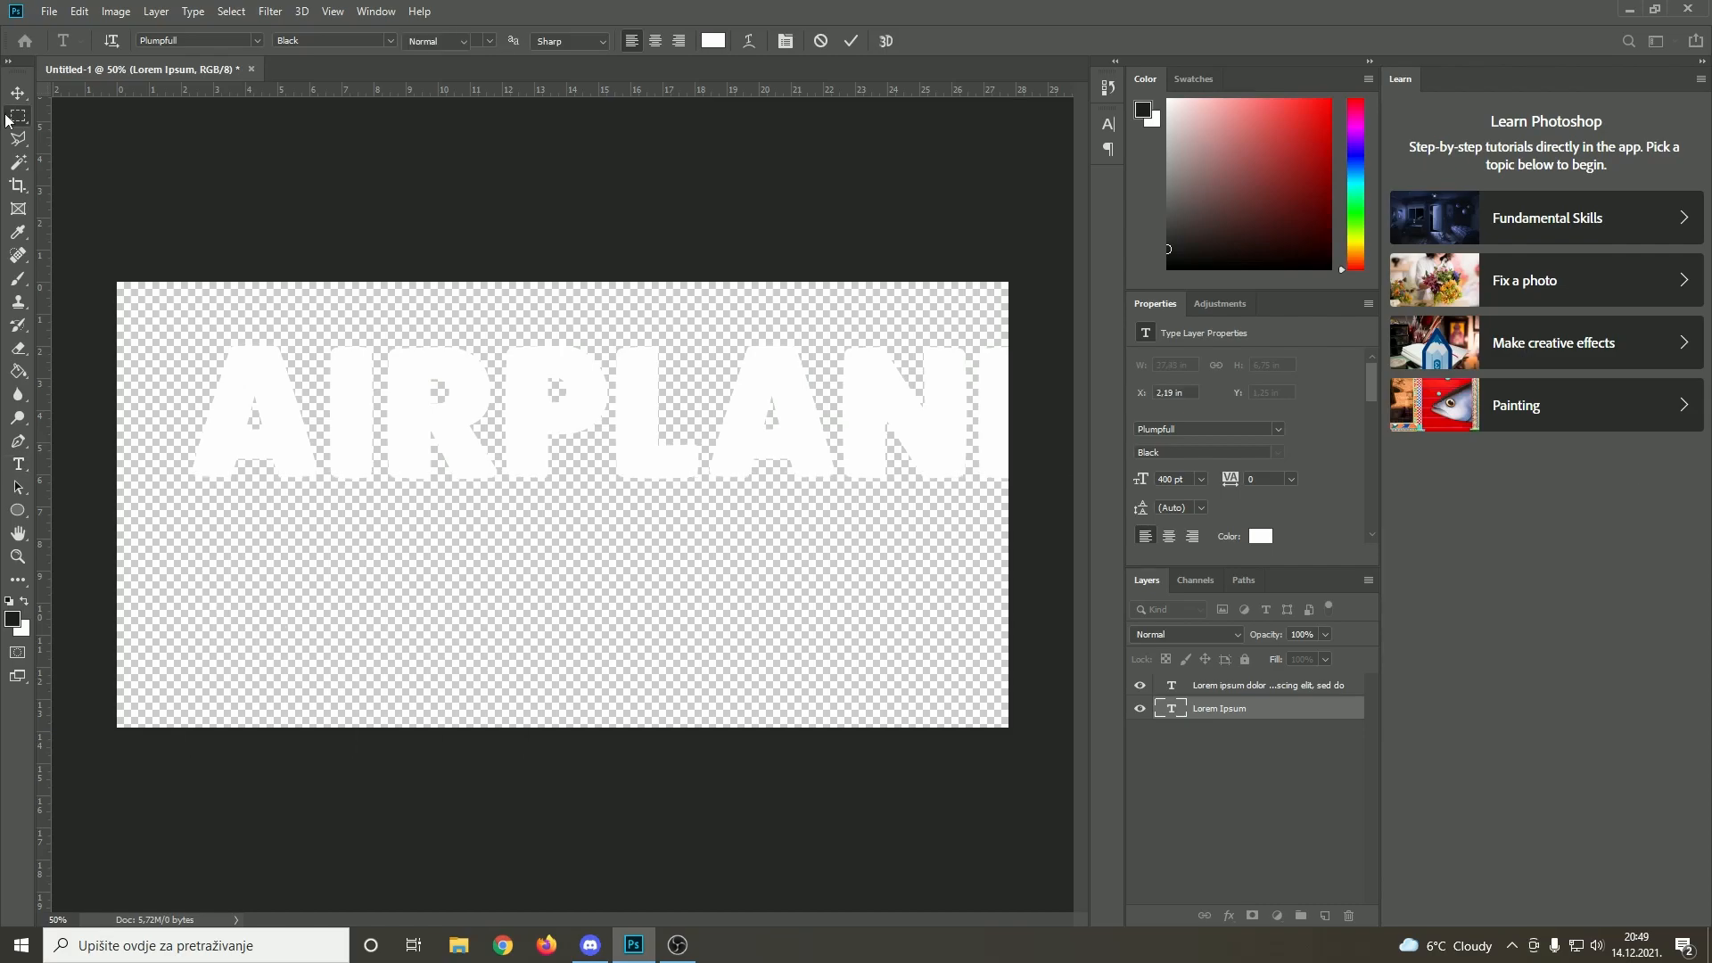
# Centre the AIRPLANE text horizontally on the canvas
pyautogui.hotkey('ctrl', 't')
pyautogui.moveTo(696, 420); pyautogui.dragTo(627, 416)
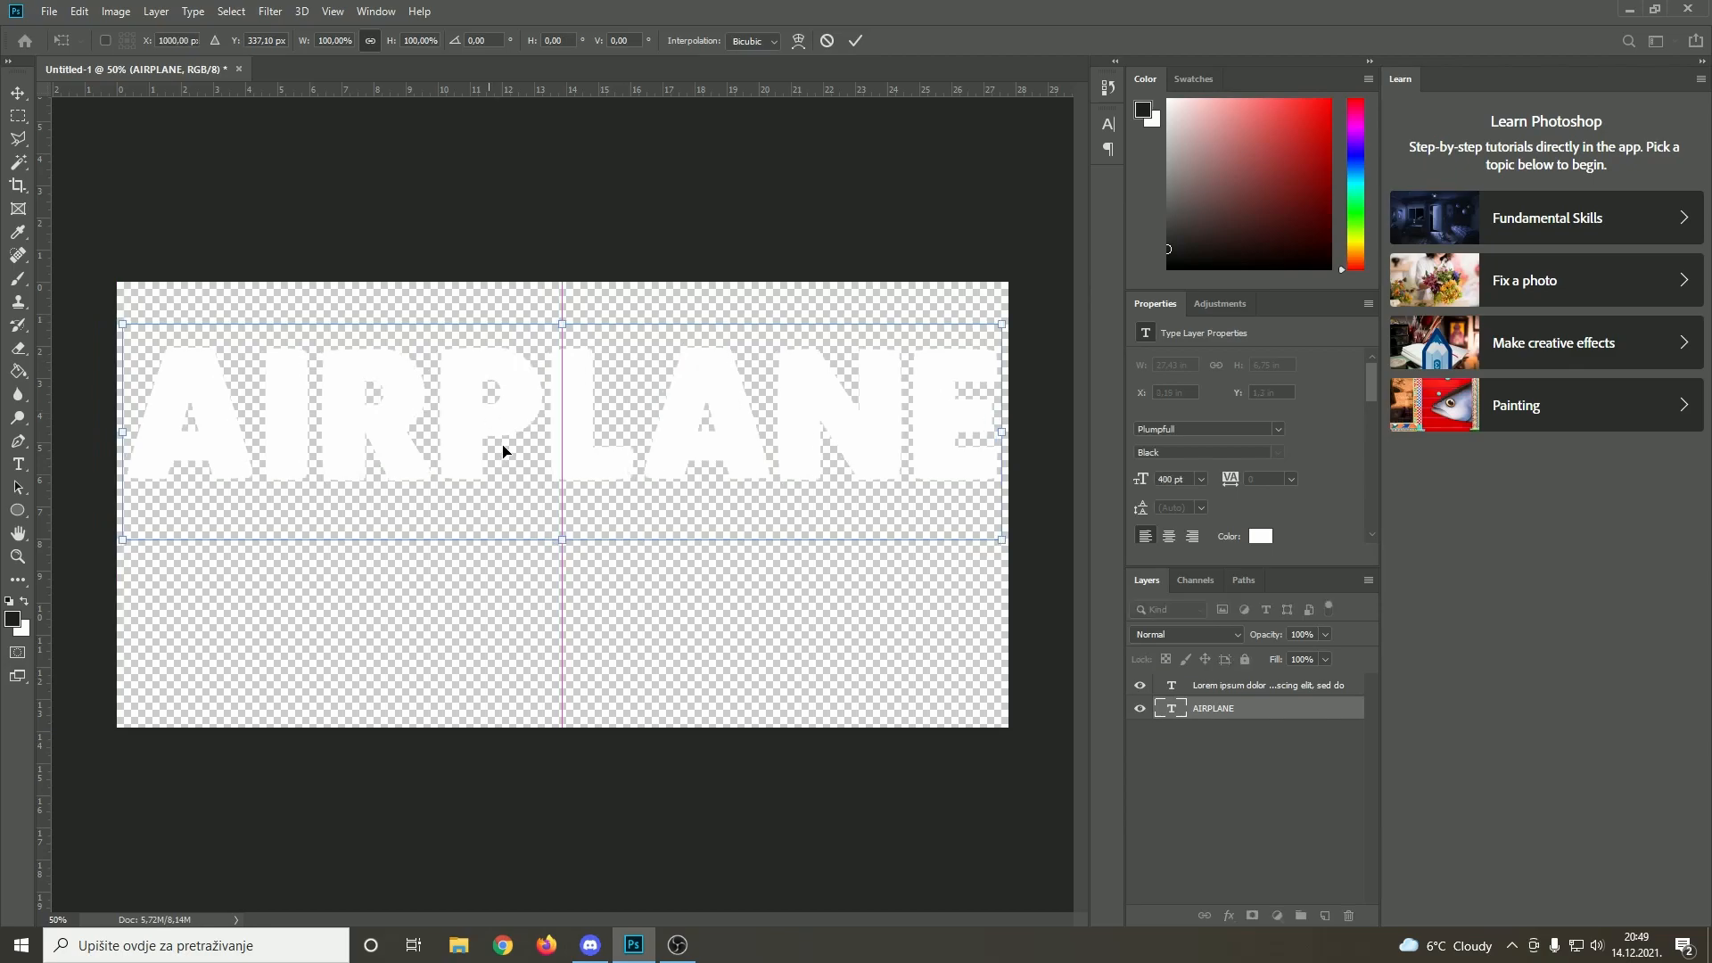
pyautogui.press('m')
# Delete the stray Lorem ipsum dolor paragraph layer above AIRPLANE
pyautogui.click(1183, 757)
pyautogui.click(1229, 686)
pyautogui.press('Delete')
# Add a second 400 pt text line reading SIMULATOR beneath AIRPLANE and centre it horizontally
pyautogui.press('t')
pyautogui.click(393, 624)
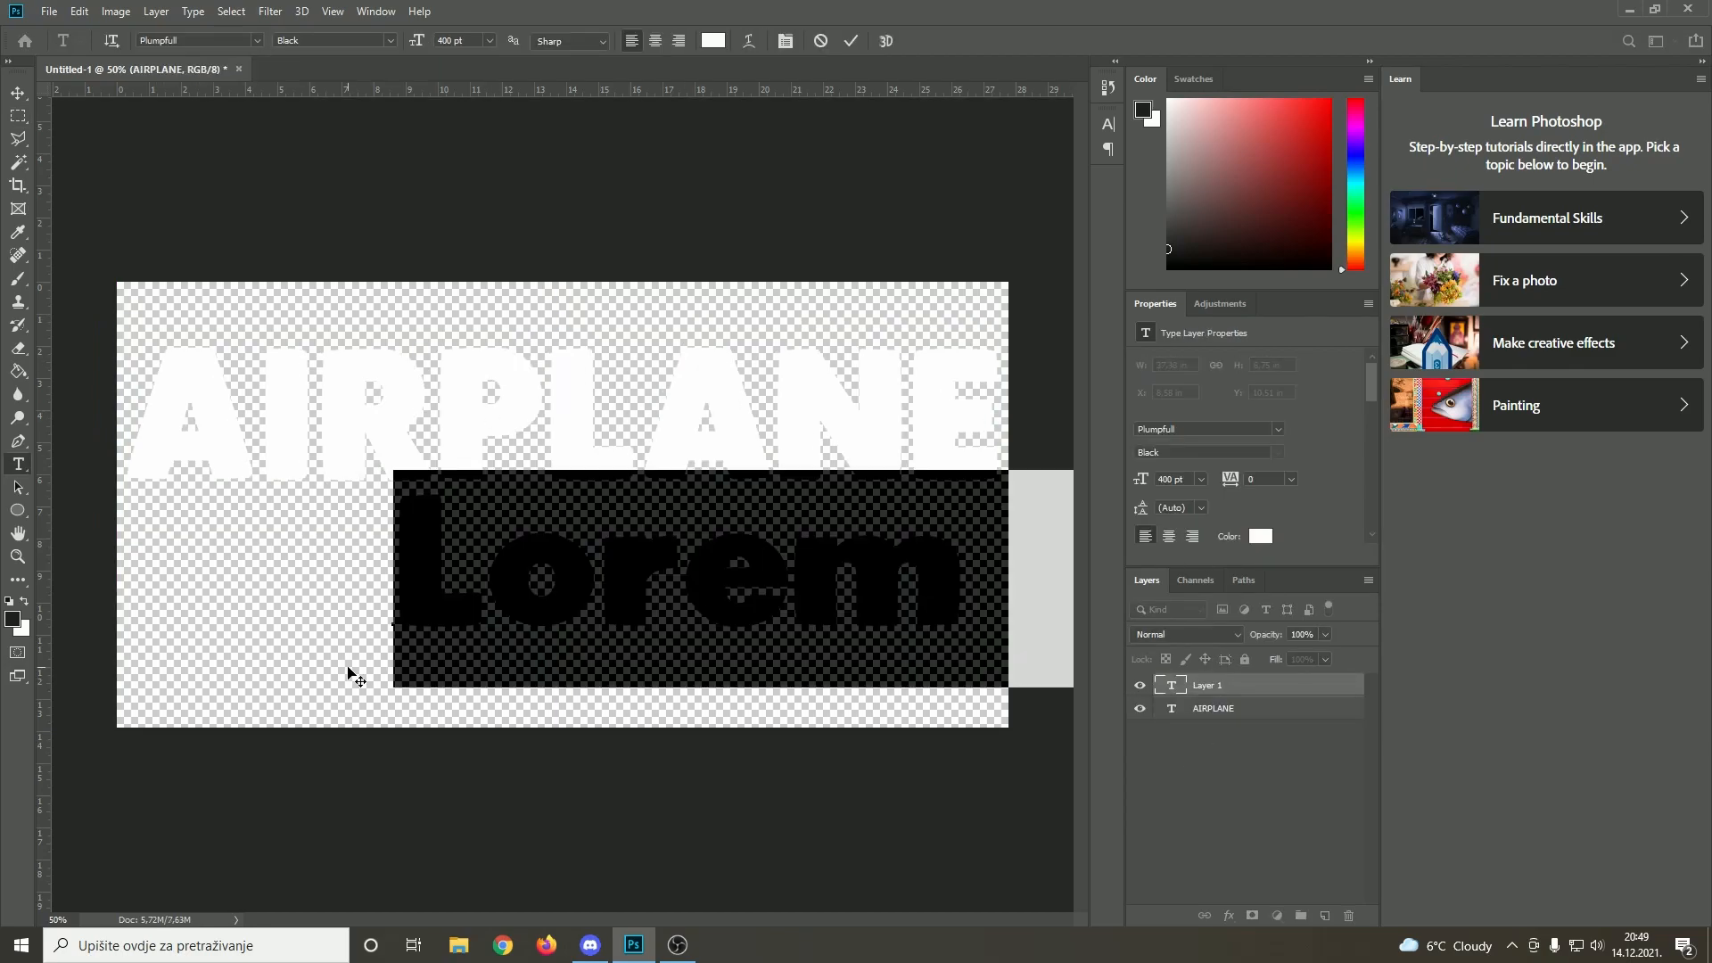
pyautogui.write('si')
pyautogui.press('BackSpace')
pyautogui.press('BackSpace')
pyautogui.write('simula')
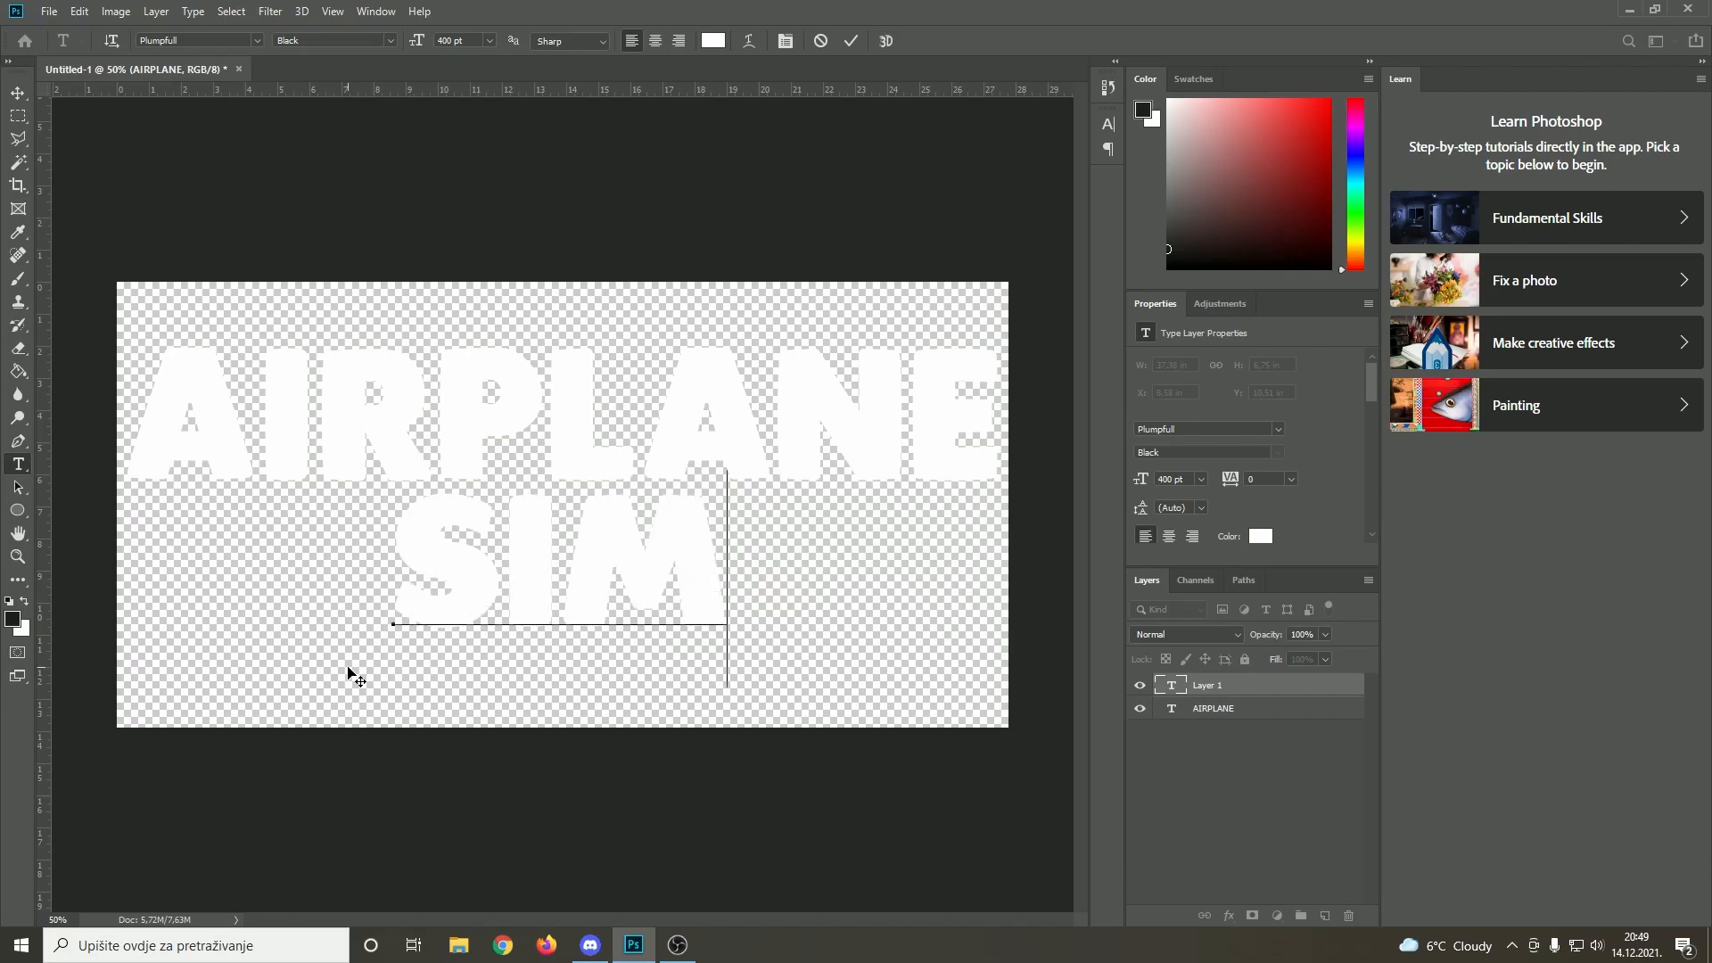
pyautogui.write('tor')
pyautogui.hotkey('ctrl', 'Return')
pyautogui.hotkey('ctrl', 't')
pyautogui.moveTo(835, 602); pyautogui.dragTo(490, 558)
# Scale both text layers down together to about 279 pt and centre them on the canvas
pyautogui.keyDown('shift'); pyautogui.click(1213, 708); pyautogui.keyUp('shift')
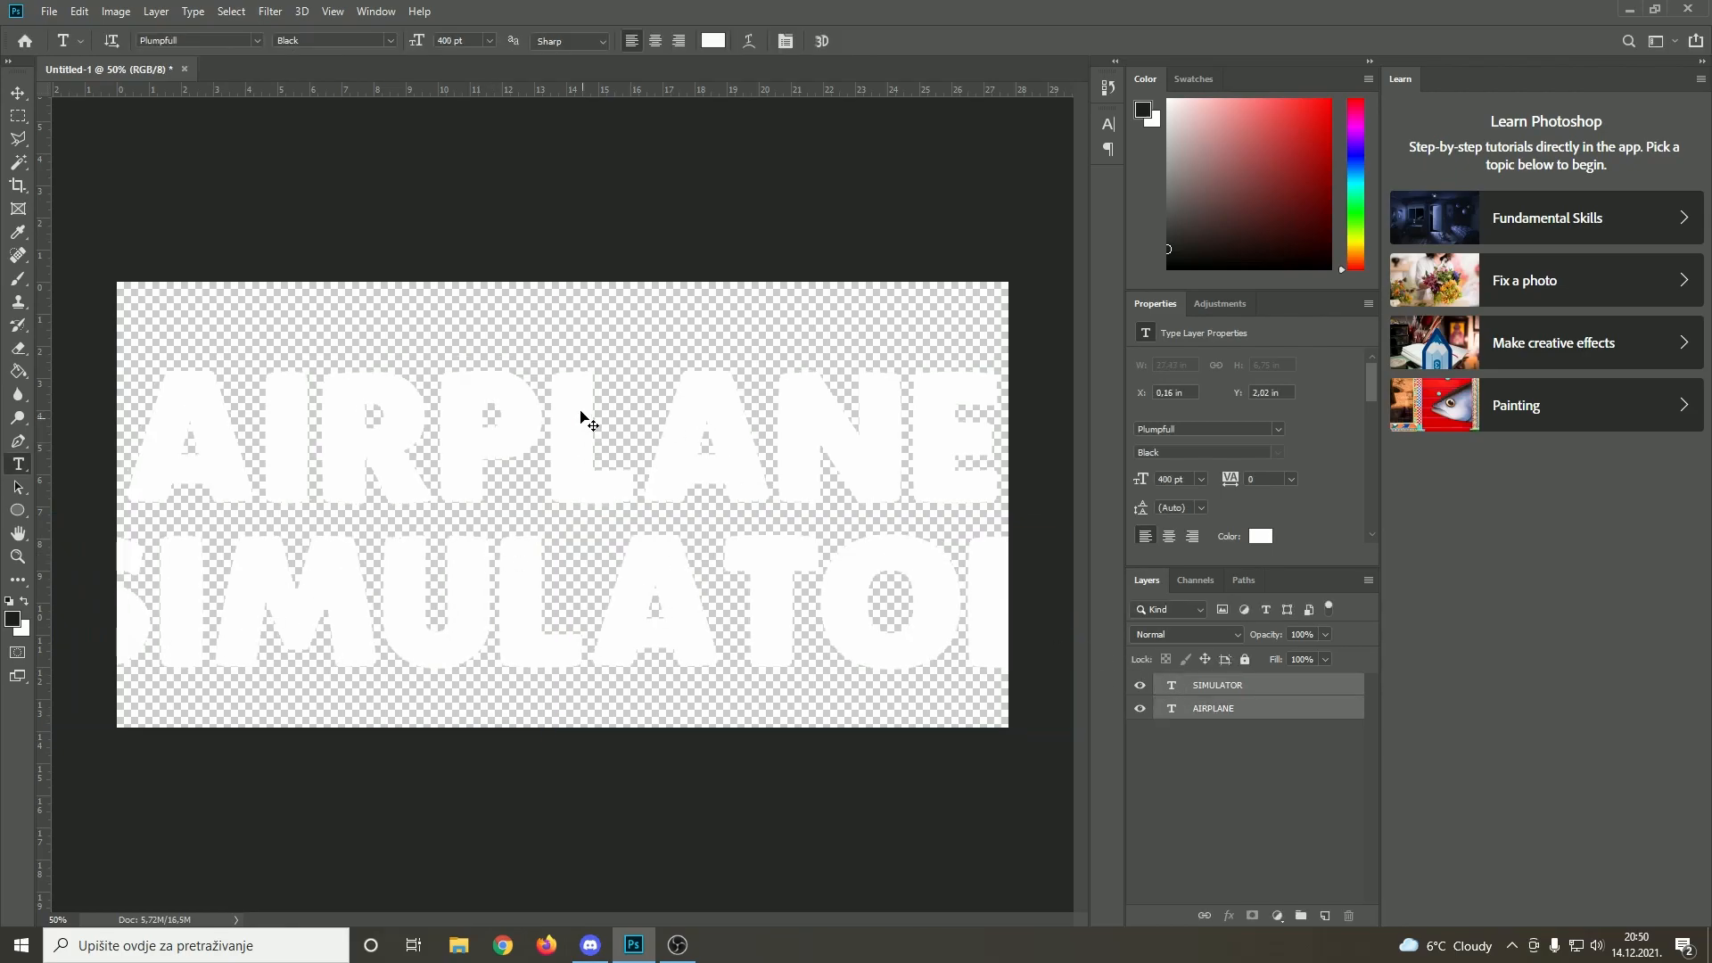
pyautogui.hotkey('ctrl', 't')
pyautogui.moveTo(547, 365); pyautogui.dragTo(599, 459)
pyautogui.press('Return')
pyautogui.press('t')
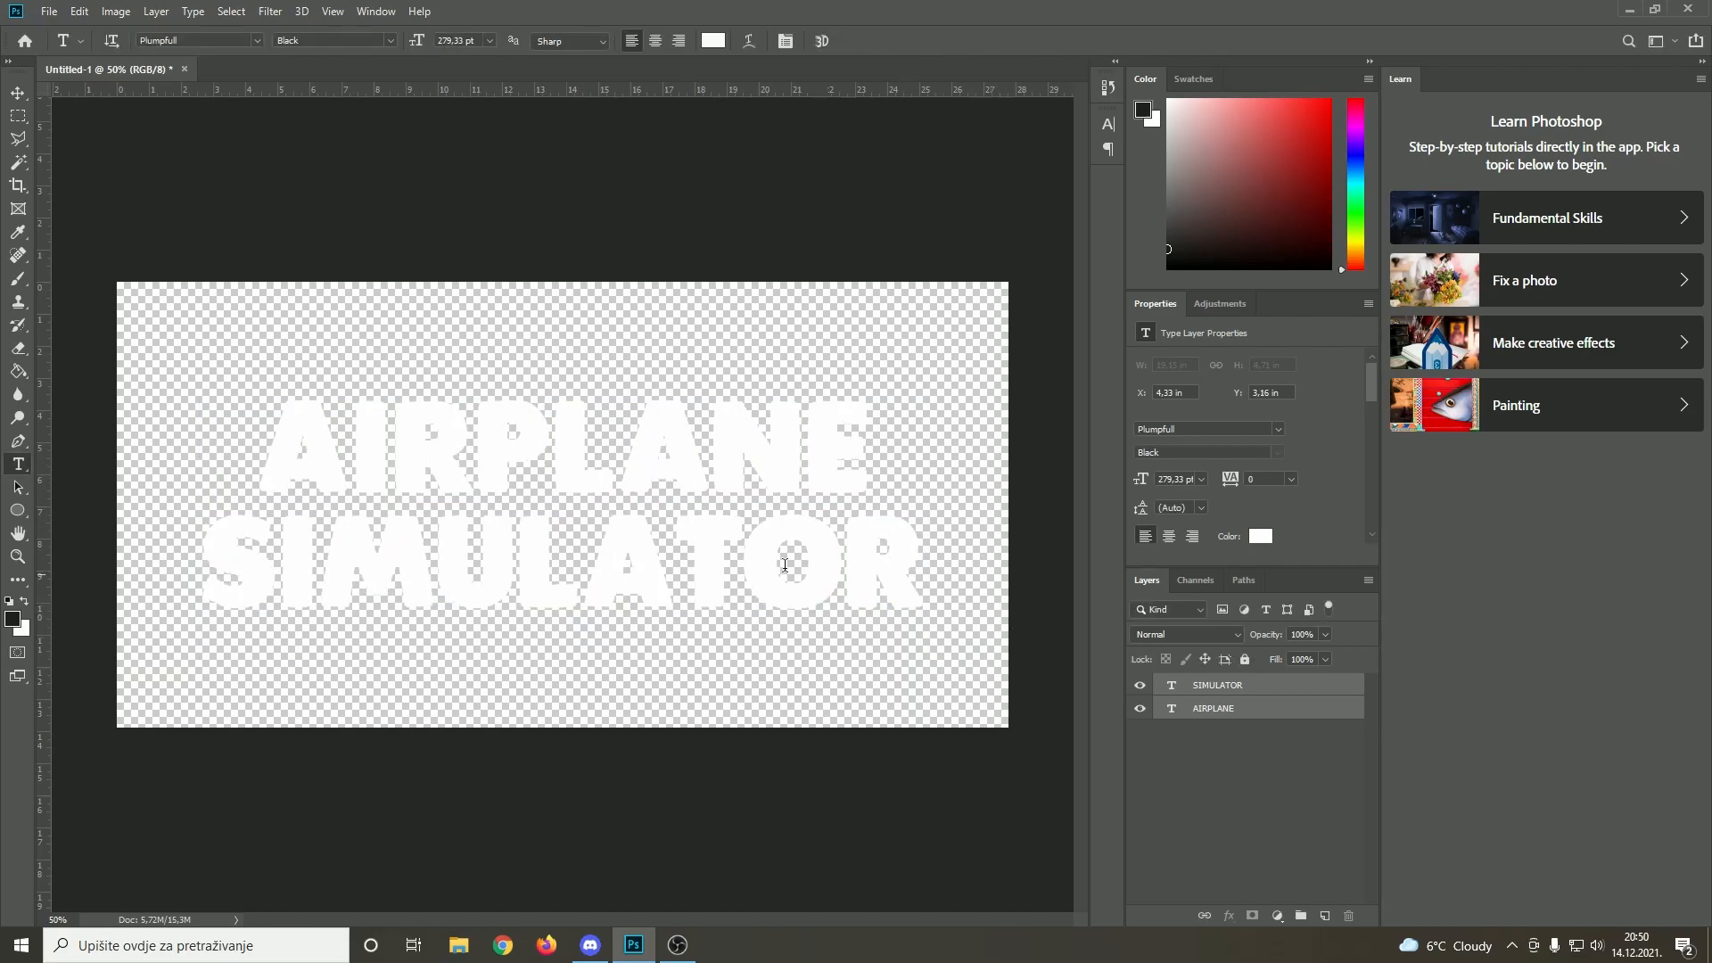
# Warp the AIRPLANE text with the Arc style, using a 5% bend and 5% vertical distortion
pyautogui.click(1204, 711)
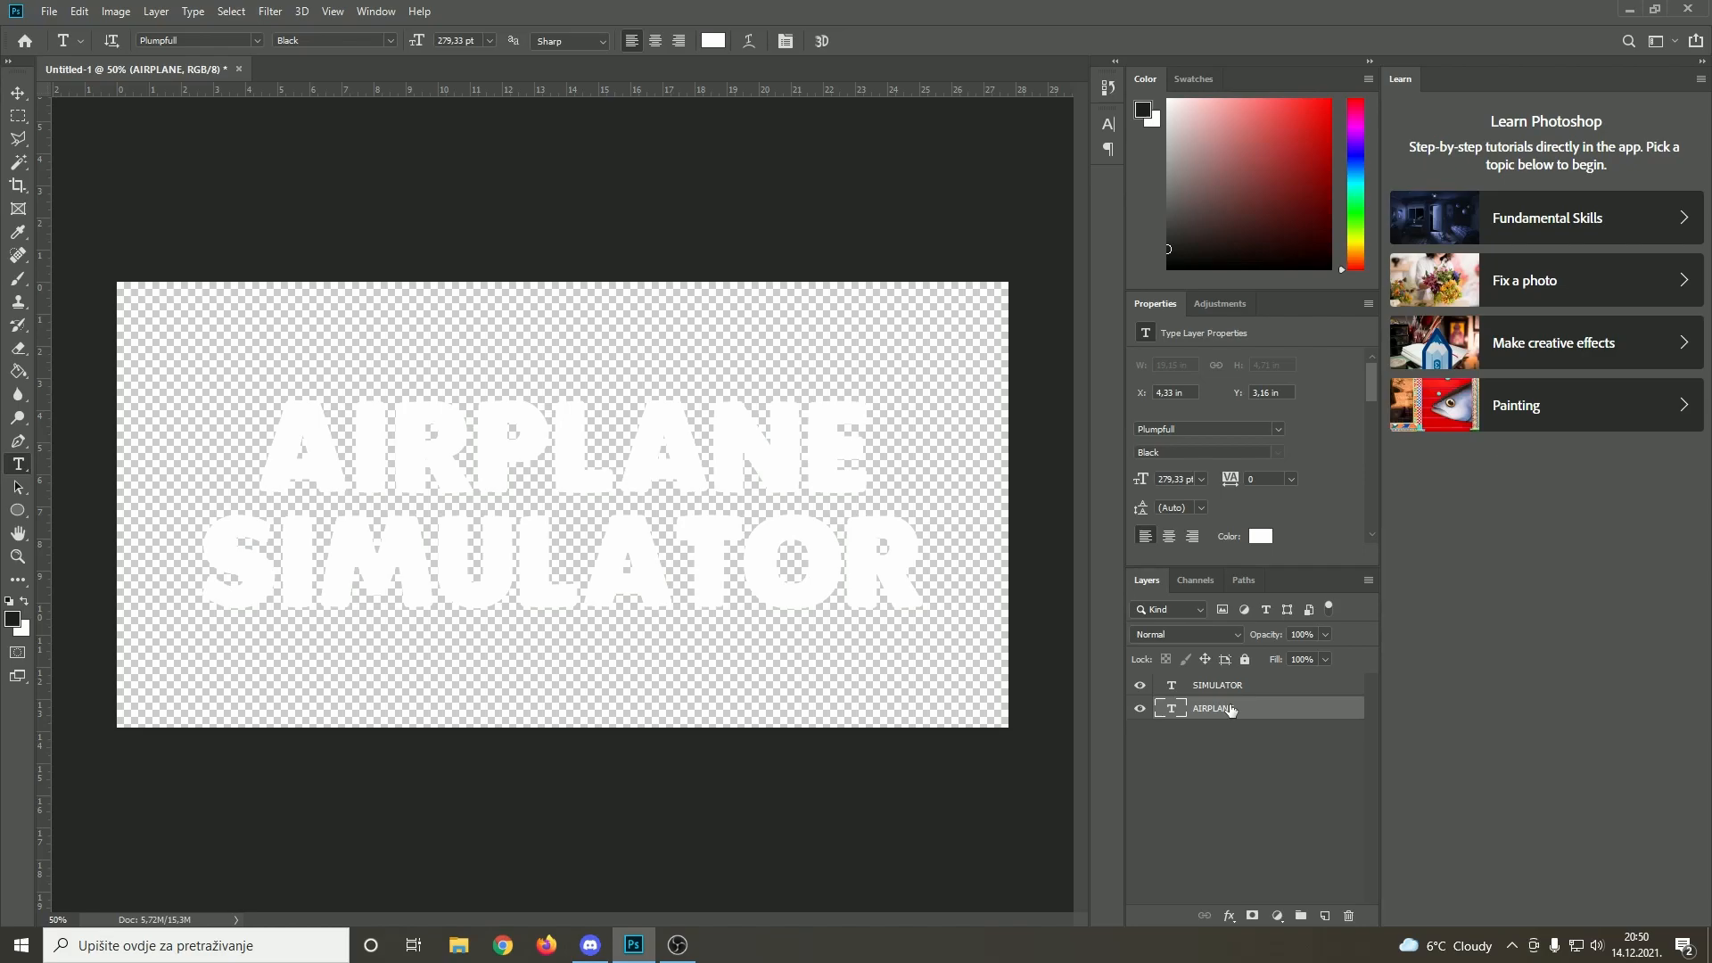
pyautogui.click(1224, 696)
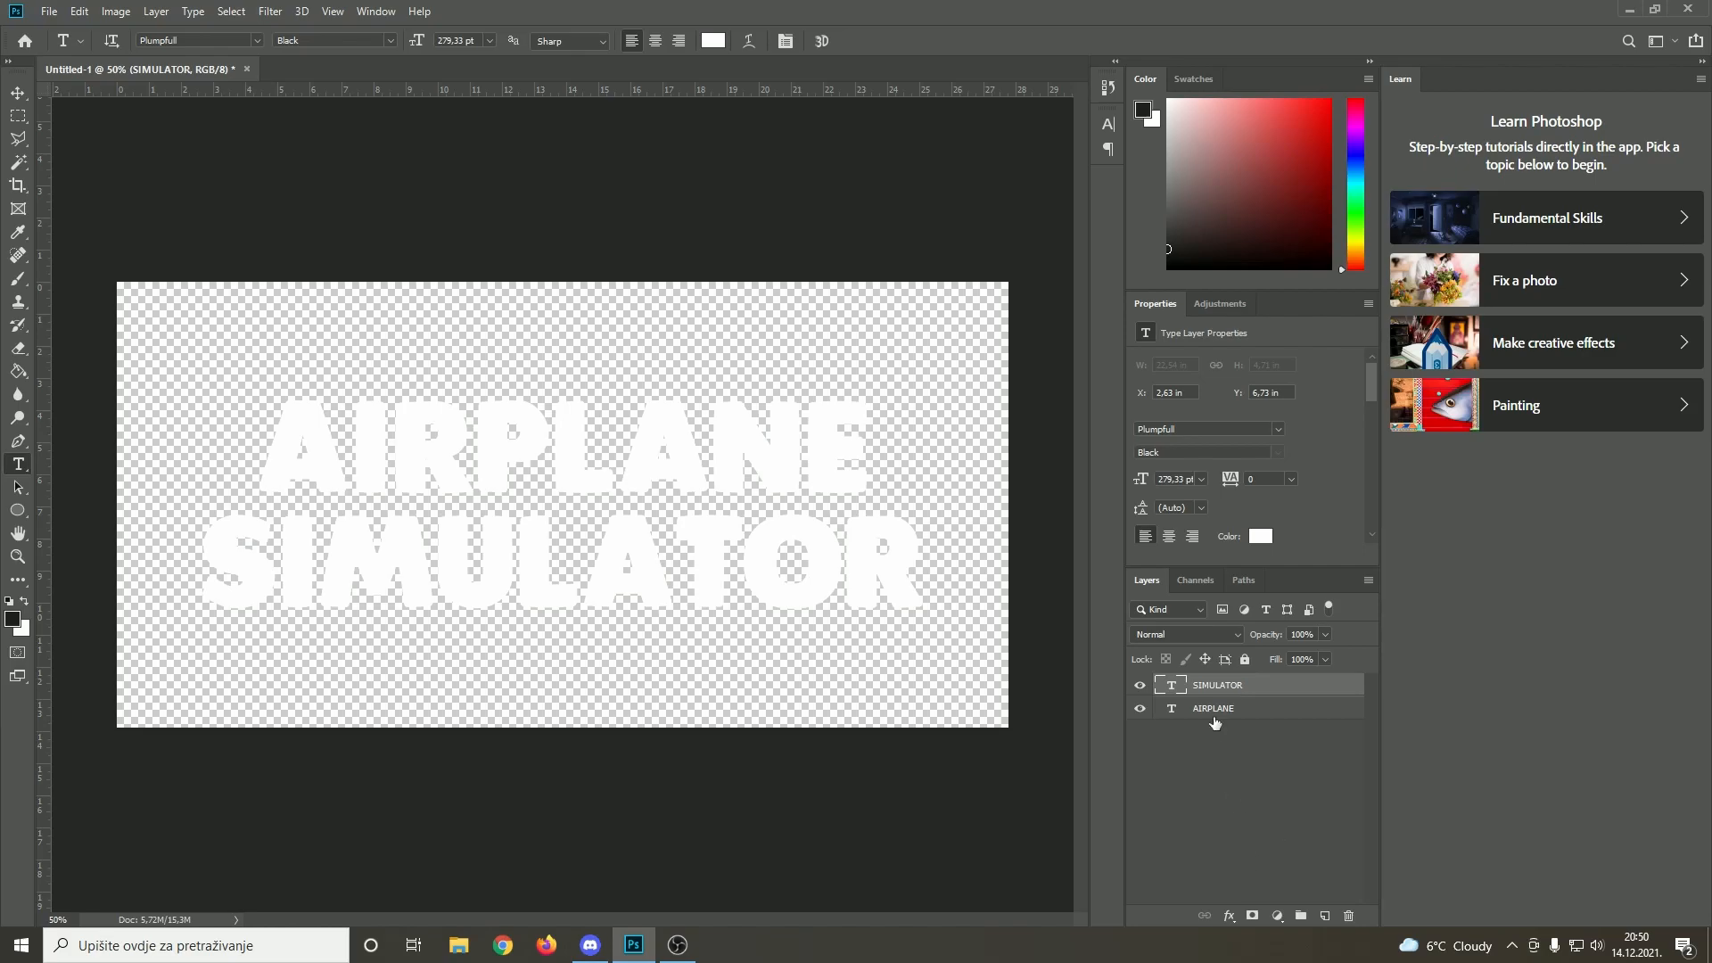
pyautogui.click(1218, 710)
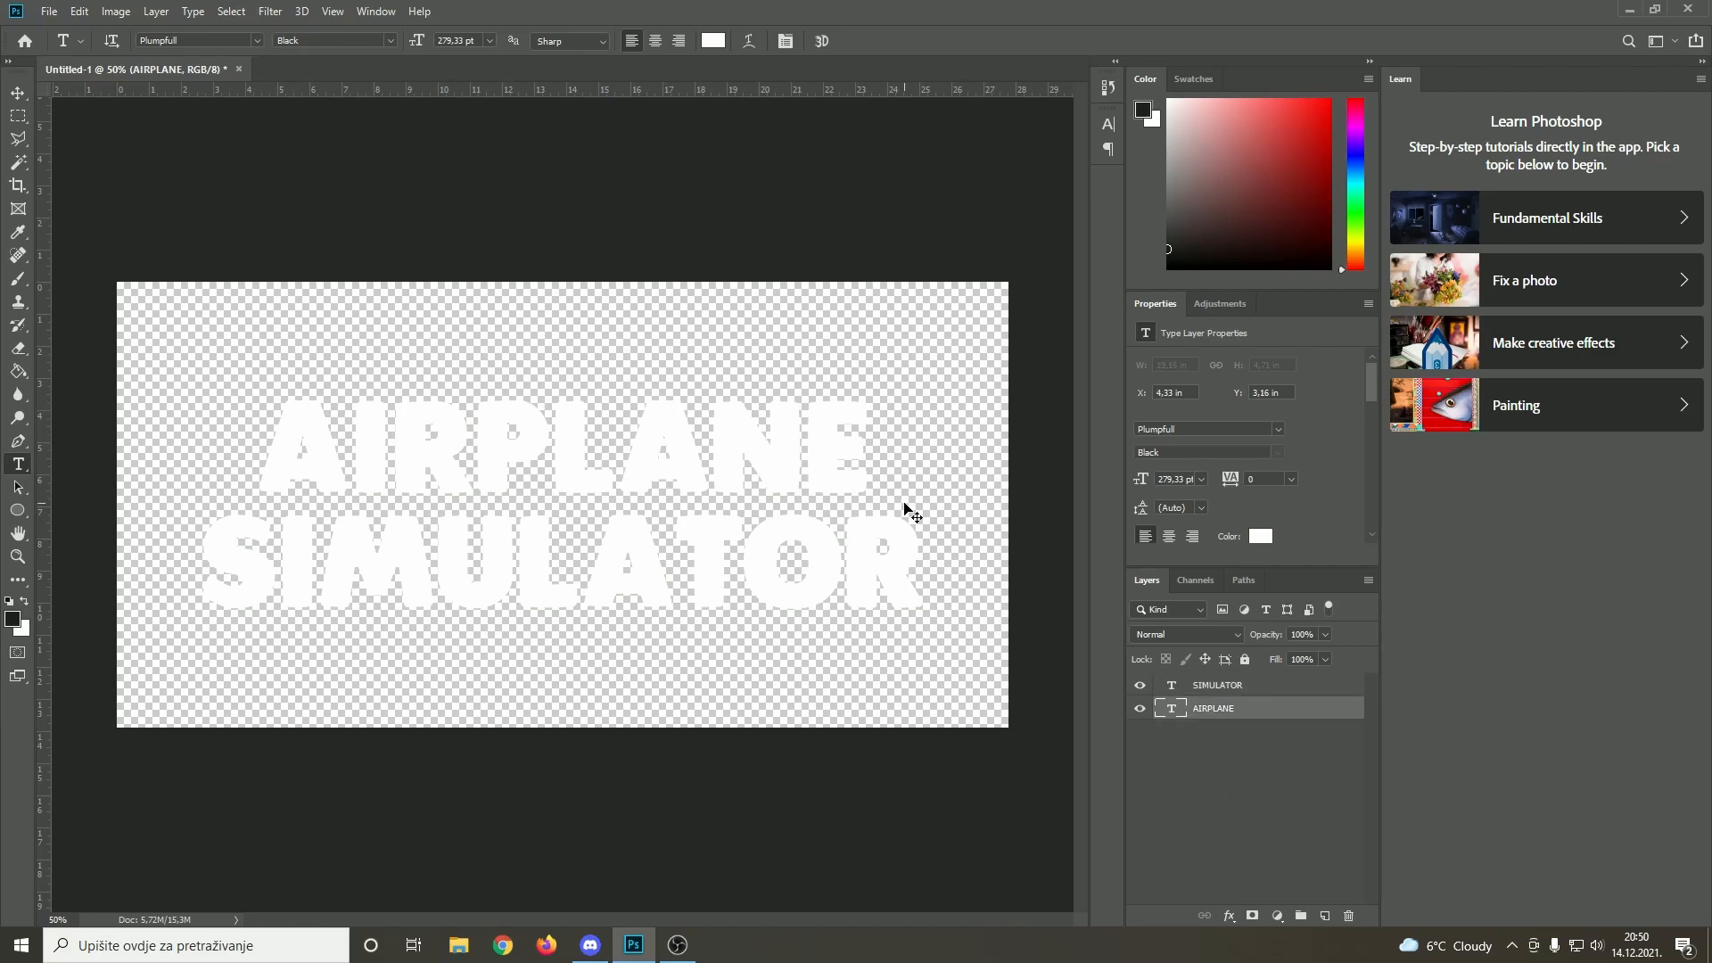
pyautogui.hotkey('ctrl', 't')
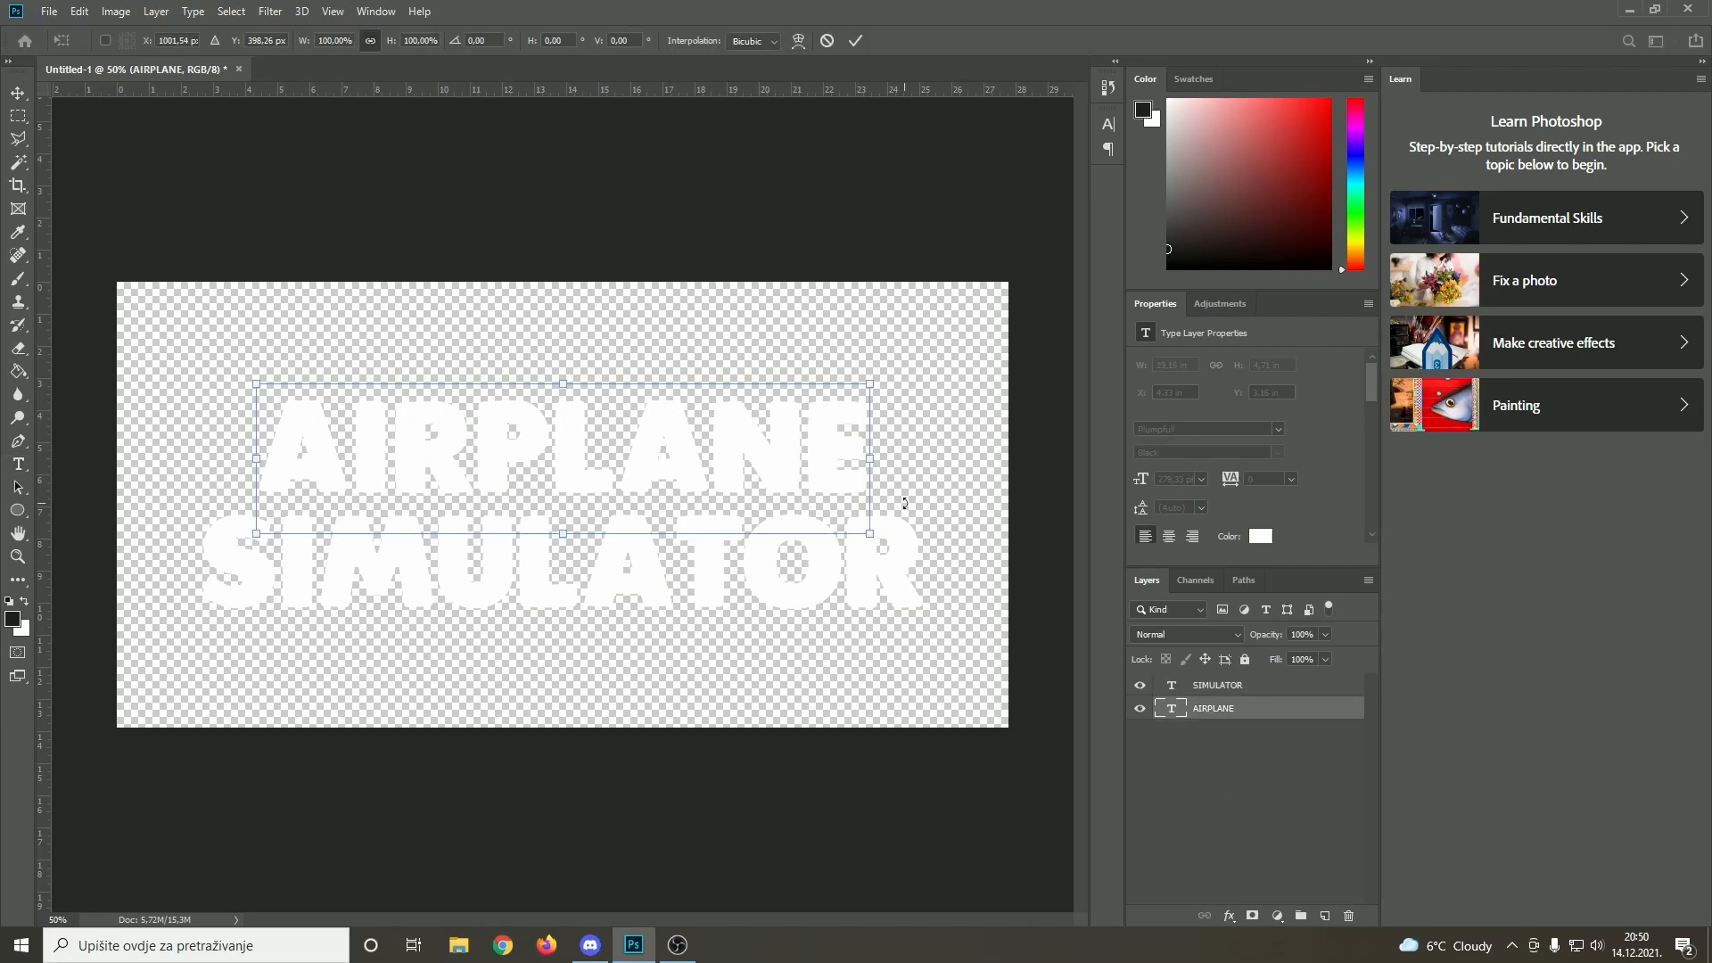
pyautogui.click(798, 42)
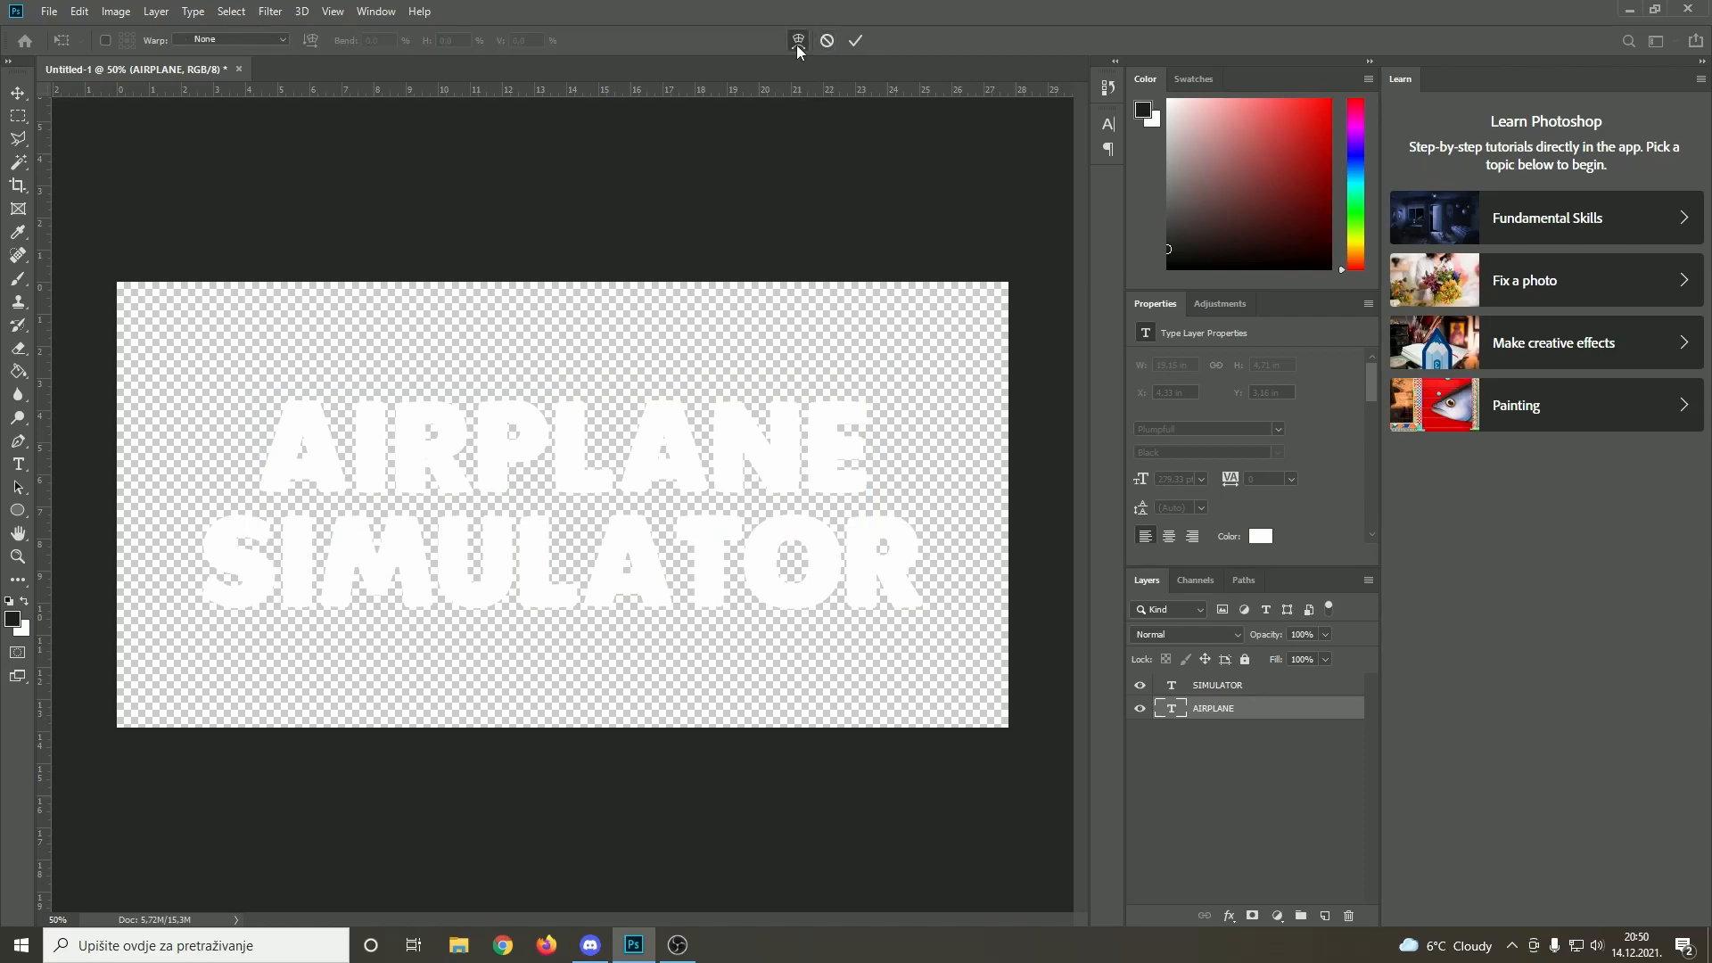
pyautogui.click(230, 39)
pyautogui.click(214, 112)
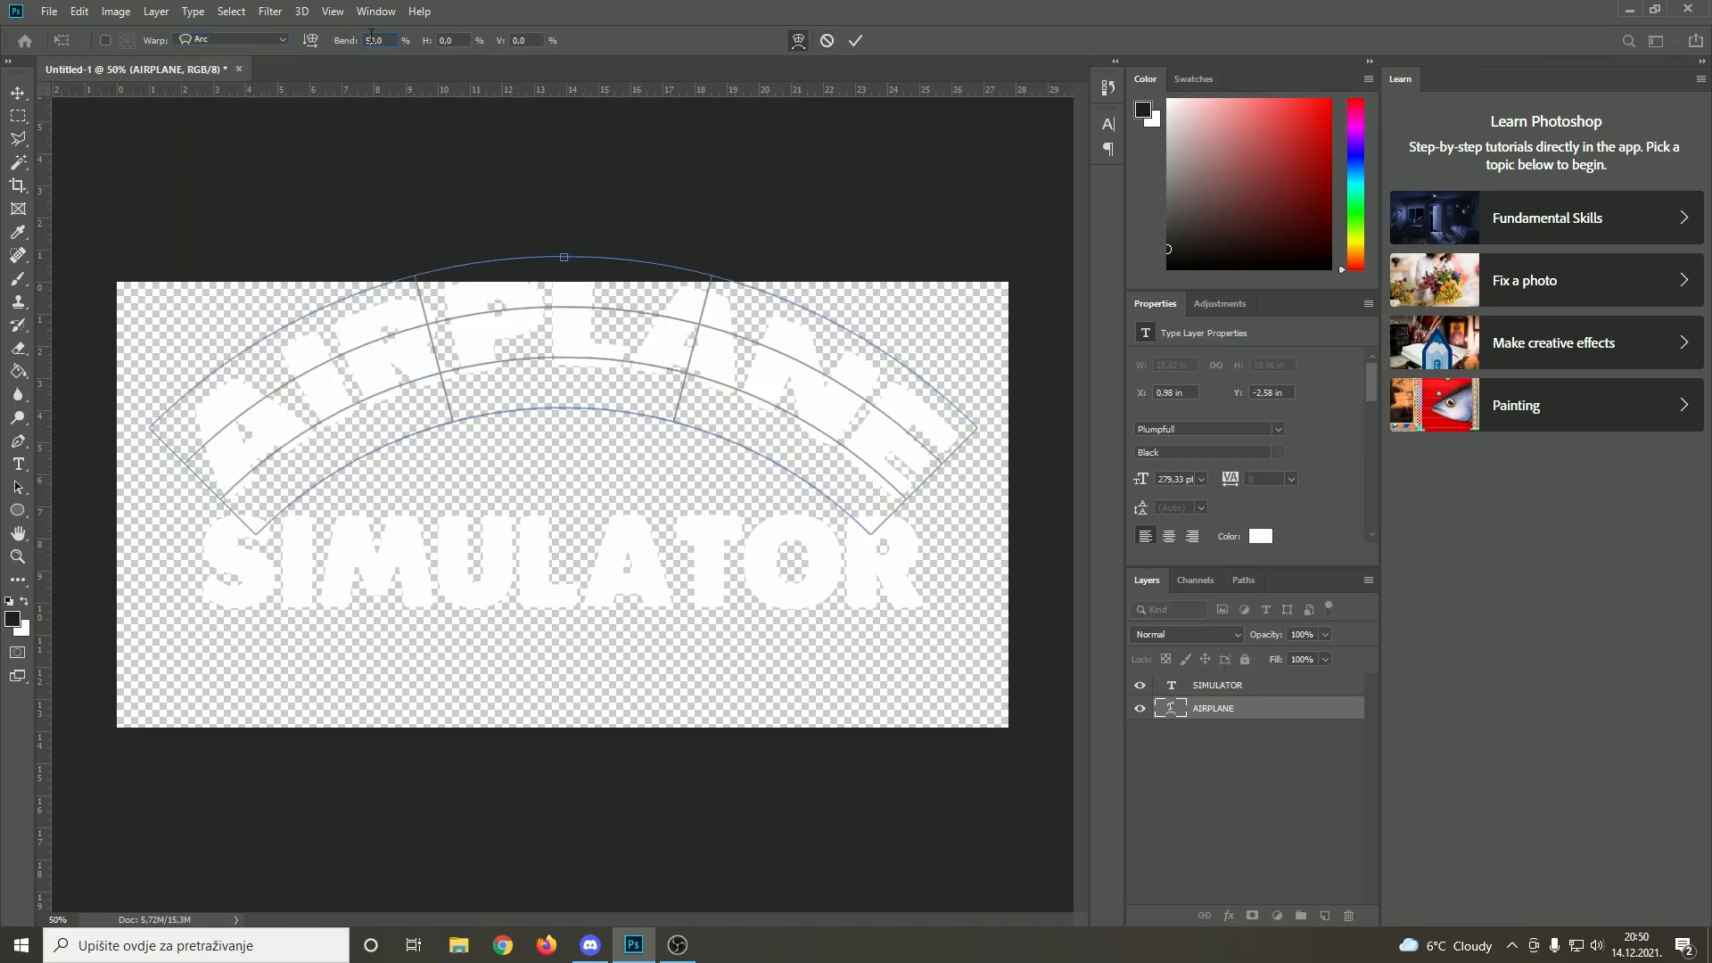
pyautogui.press('BackSpace')
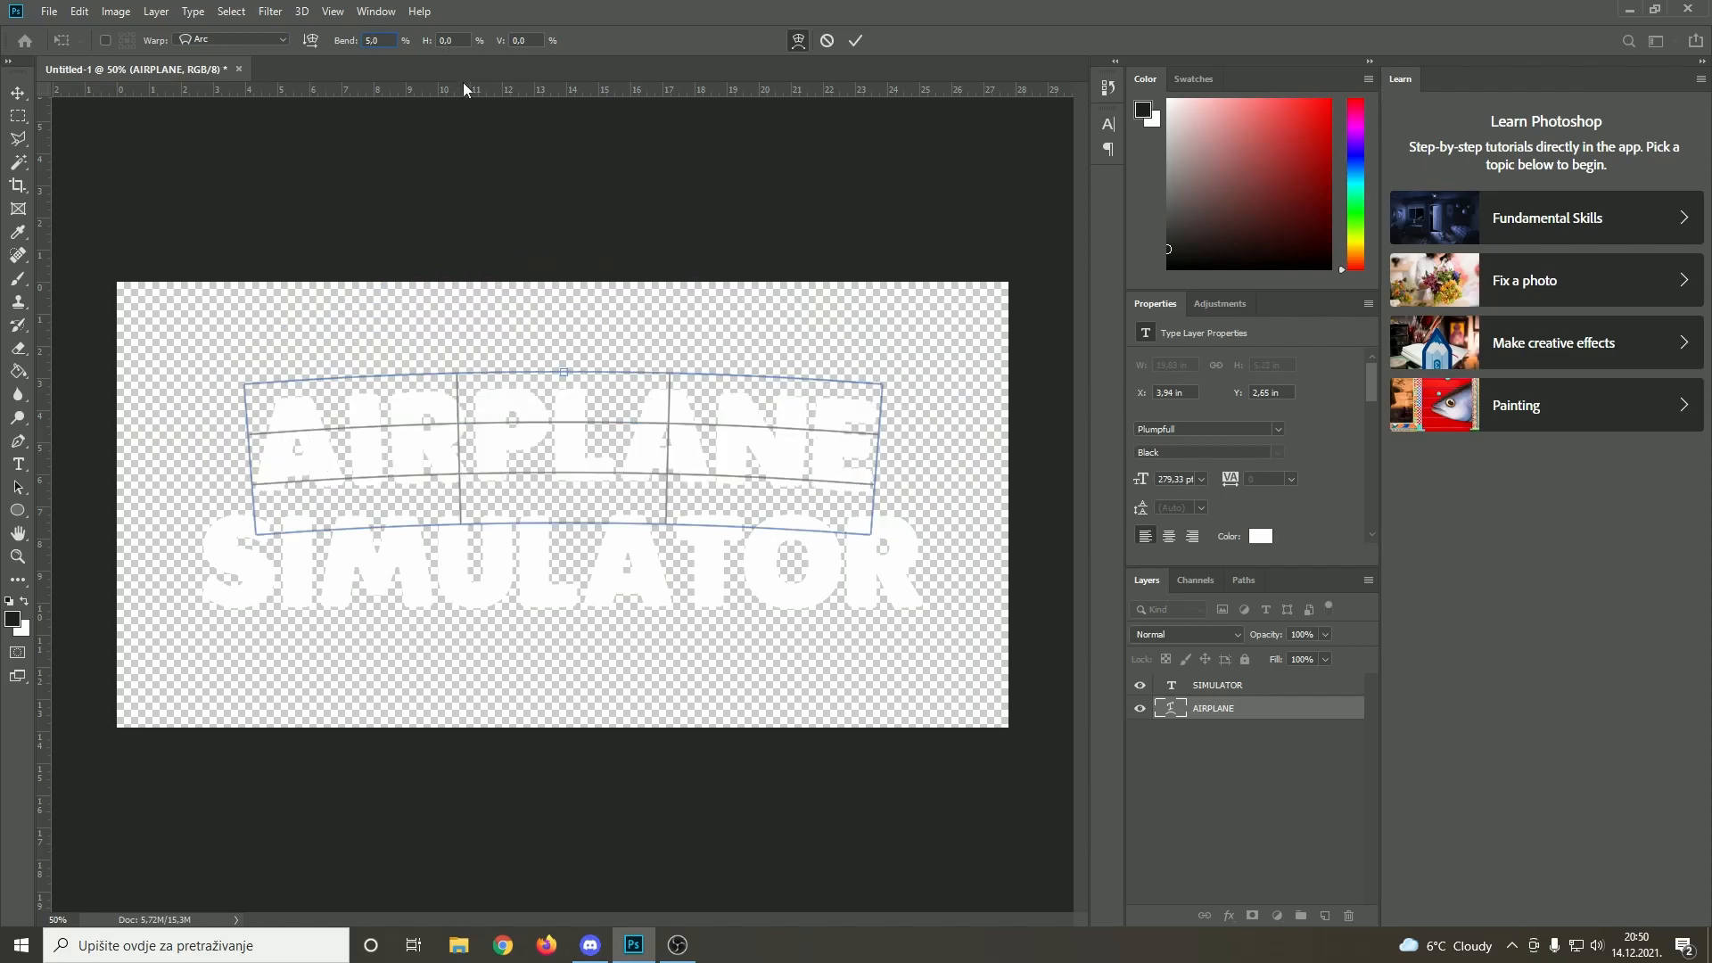
pyautogui.moveTo(492, 45); pyautogui.dragTo(496, 45)
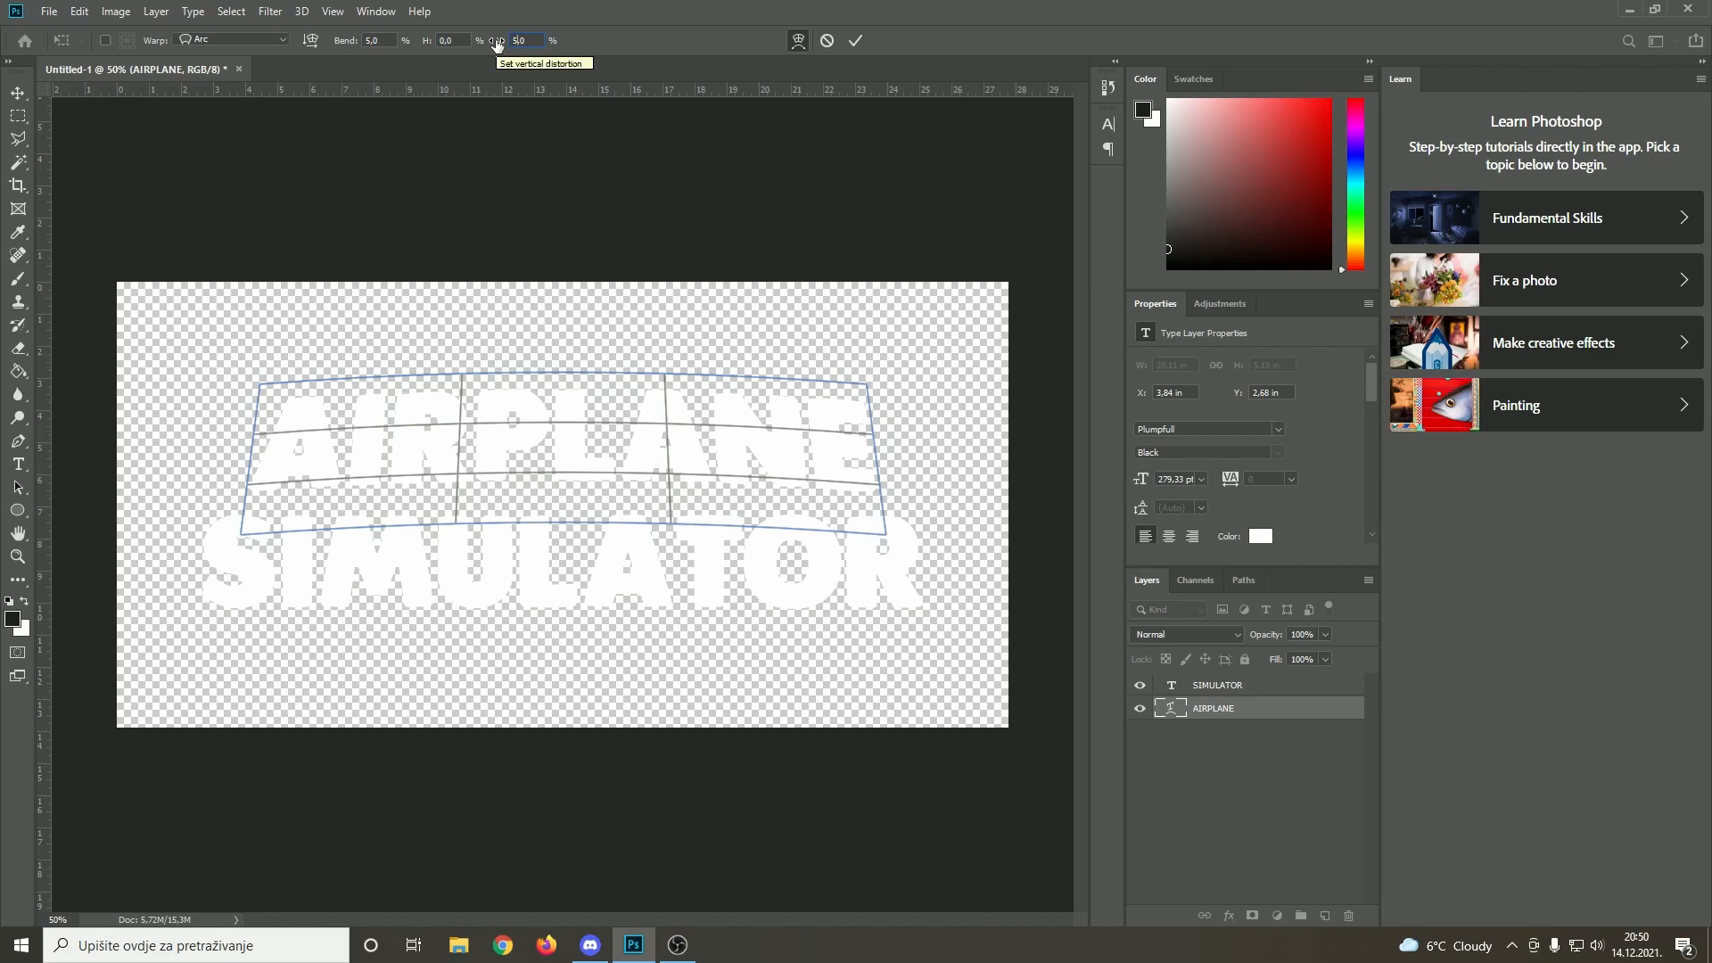
# Warp the SIMULATOR text with the Arc style, using a -5% bend and a negative vertical distortion
pyautogui.click(1204, 687)
pyautogui.hotkey('ctrl', 't')
pyautogui.click(799, 41)
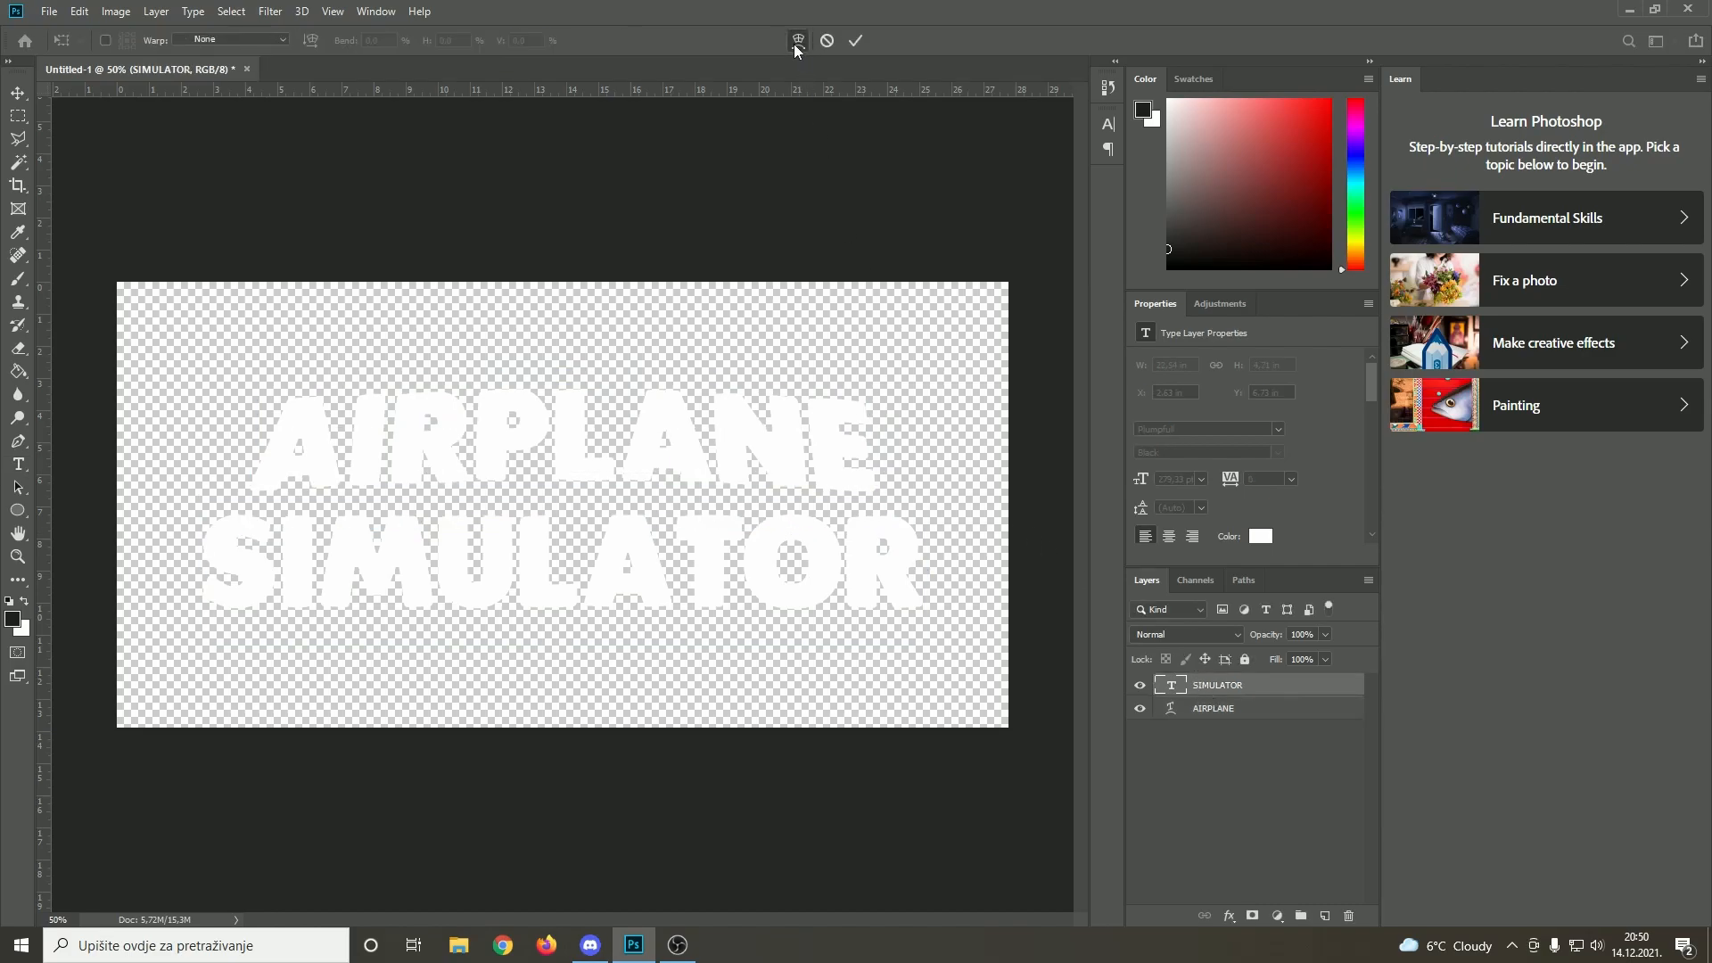
pyautogui.click(243, 39)
pyautogui.click(217, 110)
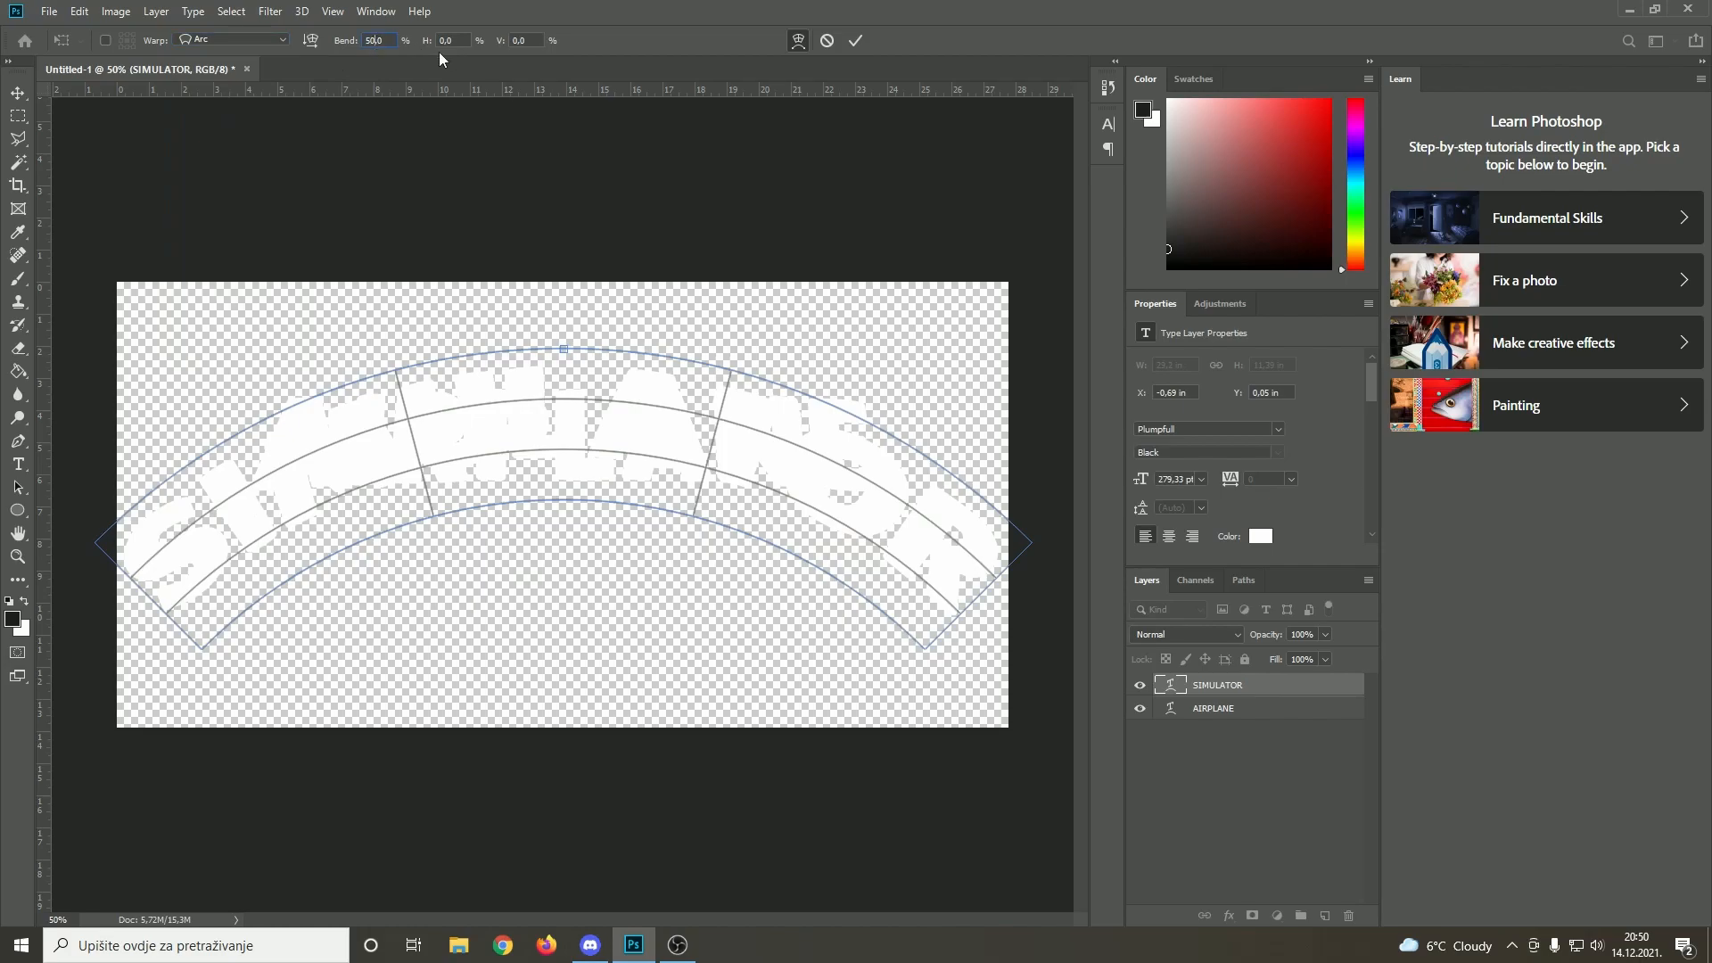
pyautogui.write('0')
pyautogui.write('-')
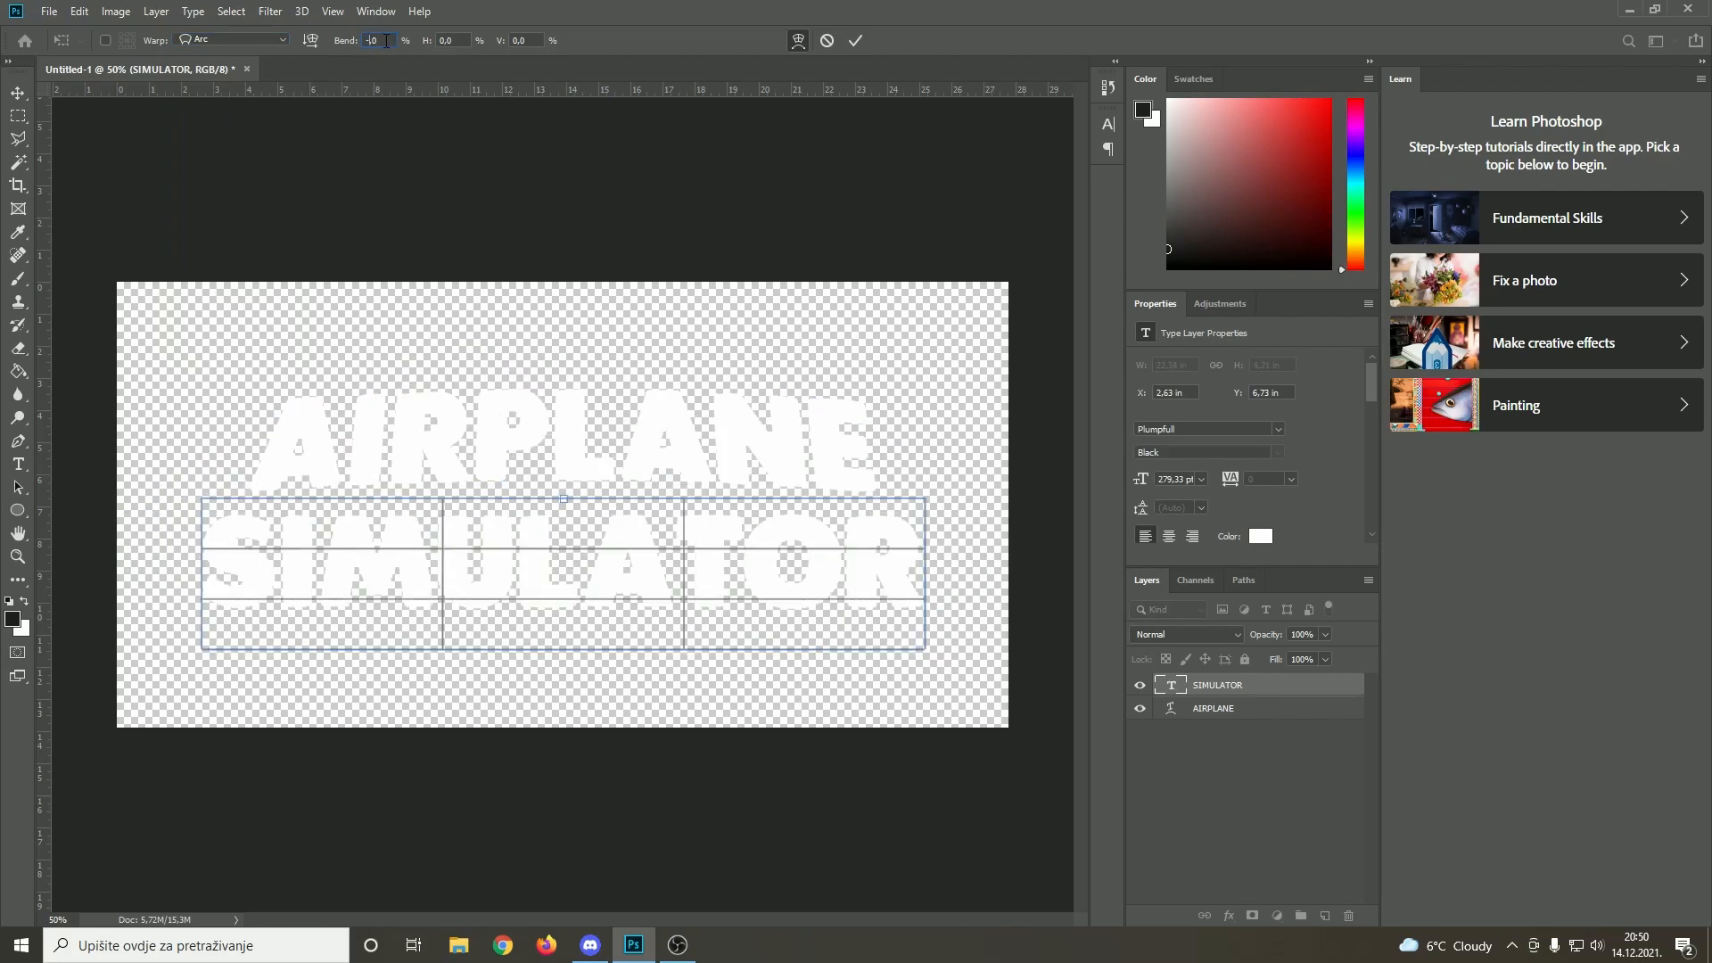
pyautogui.write('5,')
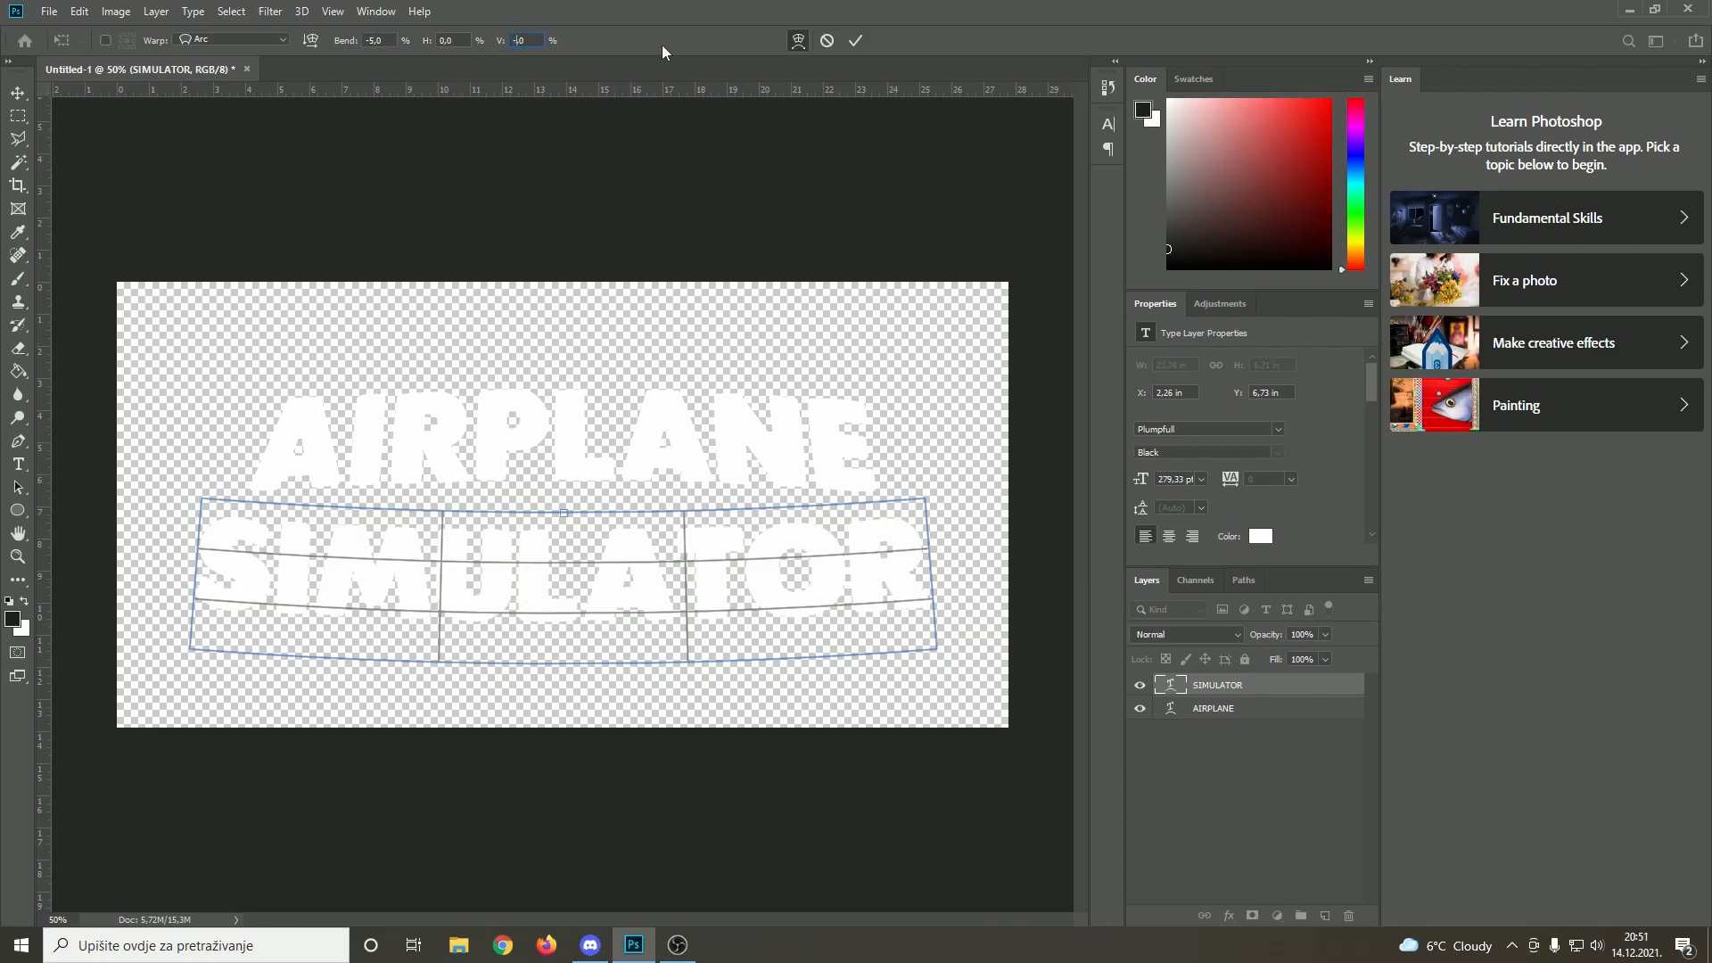
# Move AIRPLANE slightly down towards SIMULATOR and set its font size to 270 pt
pyautogui.keyDown('ctrl'); pyautogui.click(522, 399); pyautogui.keyUp('ctrl')
pyautogui.hotkey('ctrl', 't')
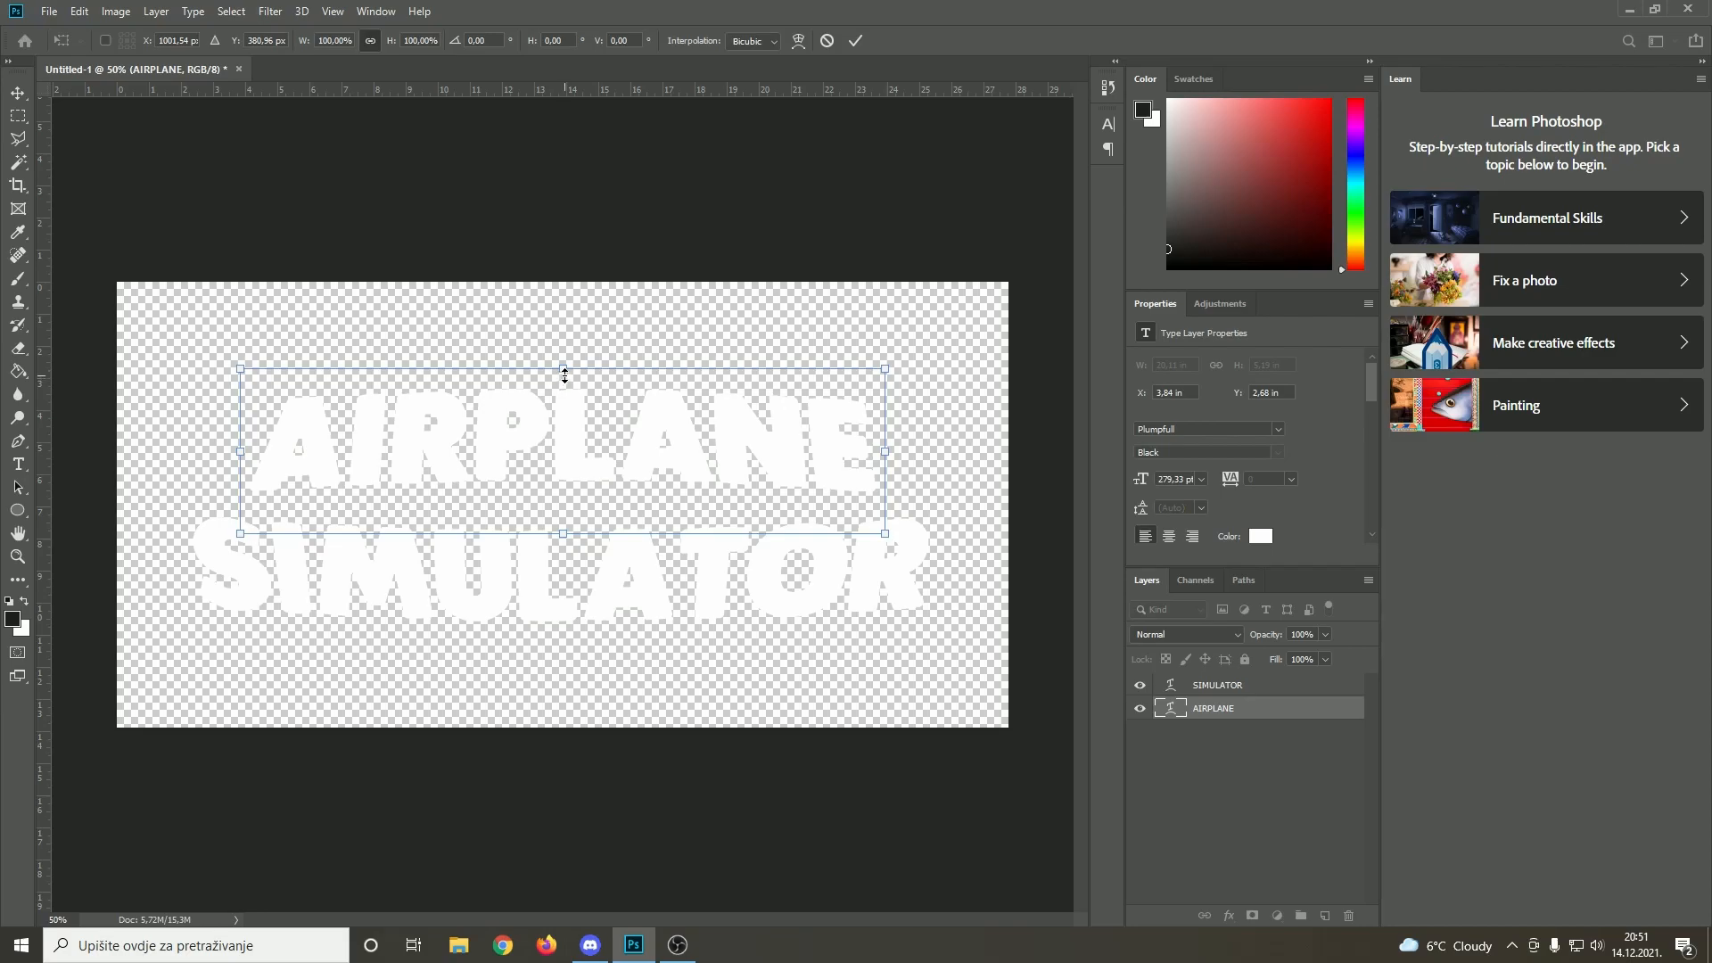
pyautogui.moveTo(564, 370); pyautogui.dragTo(571, 385)
pyautogui.press('Return')
pyautogui.click(1166, 479)
pyautogui.write('270')
# Set SIMULATOR's font size to 280 pt and realign both words to the canvas's horizontal centre
pyautogui.click(1248, 684)
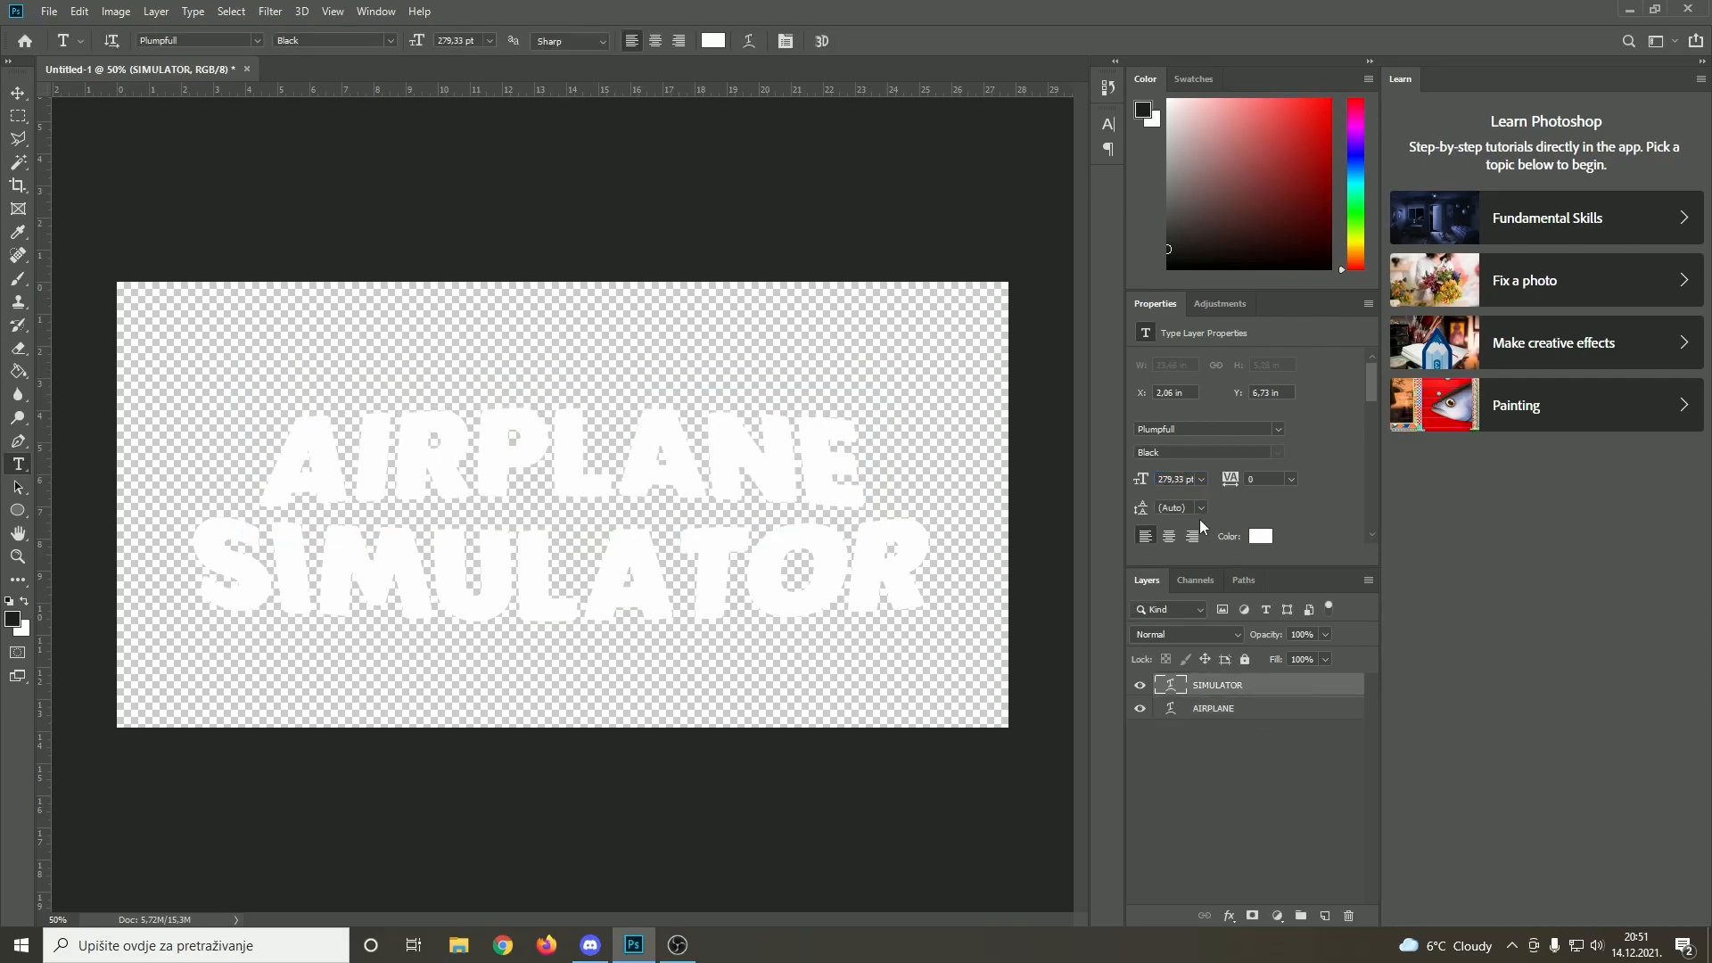
pyautogui.write('280')
pyautogui.press('Return')
pyautogui.moveTo(678, 562); pyautogui.dragTo(667, 566)
pyautogui.click(657, 467)
pyautogui.moveTo(625, 455); pyautogui.dragTo(626, 456)
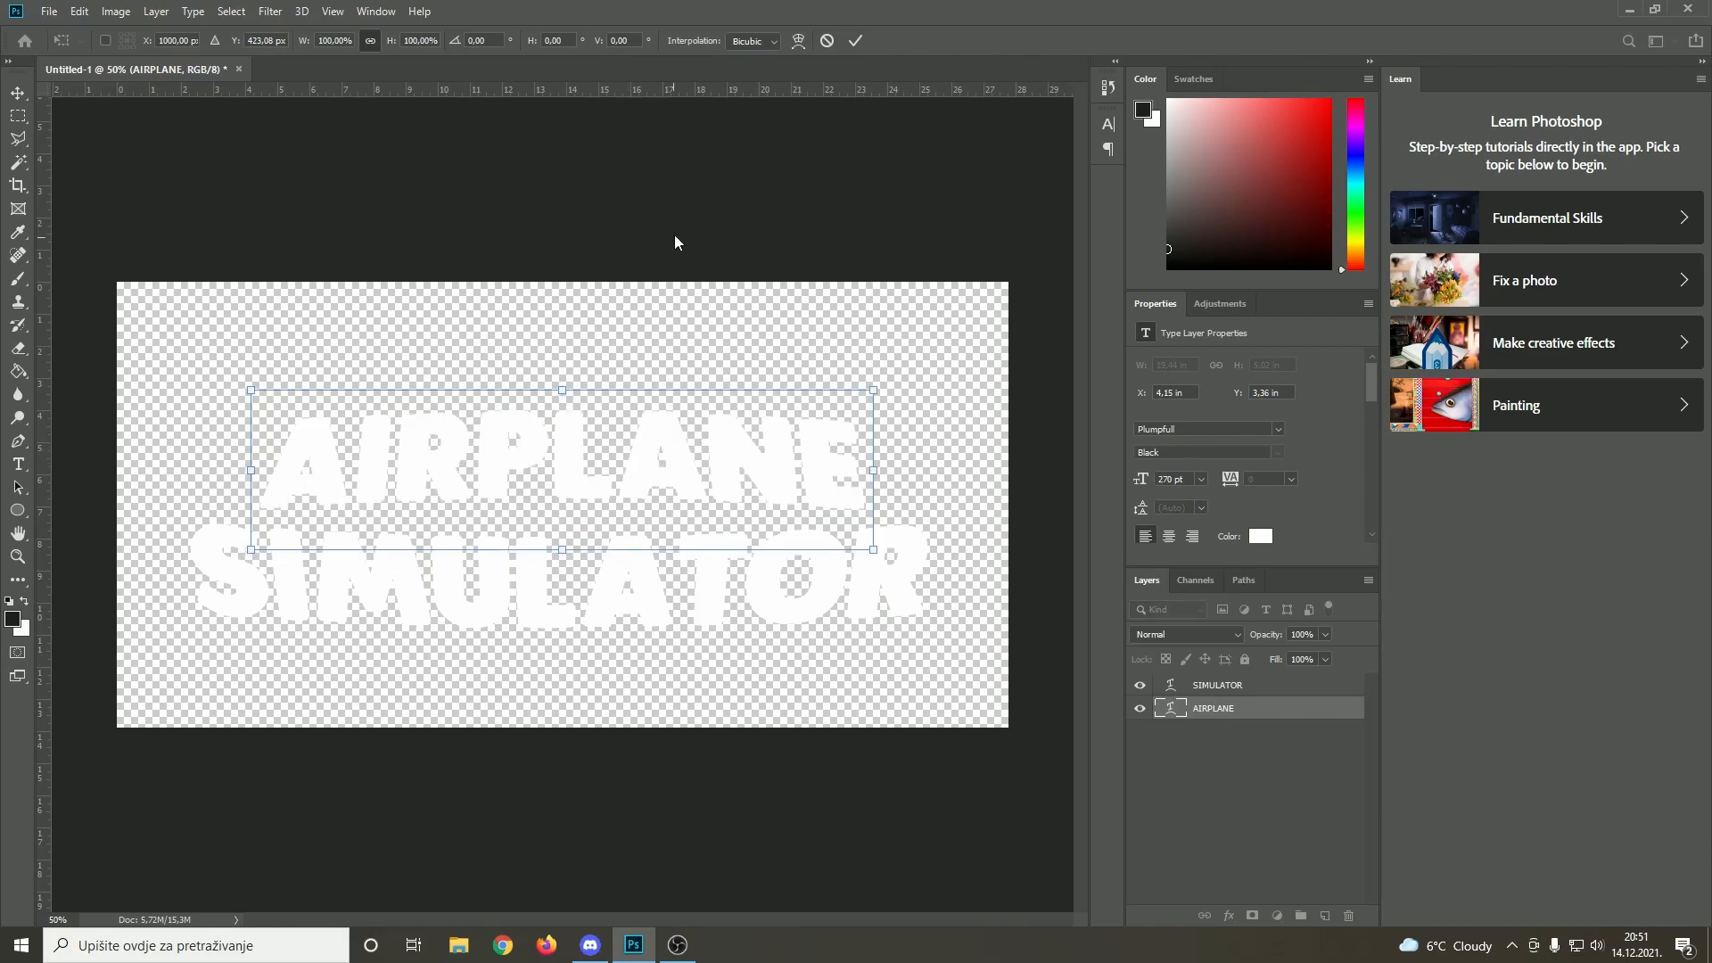
# Scale both words down together until AIRPLANE is about 259 pt, and re-centre them on the canvas
pyautogui.keyDown('shift'); pyautogui.click(1223, 691); pyautogui.keyUp('shift')
pyautogui.hotkey('ctrl', 't')
pyautogui.moveTo(558, 403); pyautogui.dragTo(558, 417)
pyautogui.moveTo(602, 497); pyautogui.dragTo(600, 488)
pyautogui.press('Return')
pyautogui.click(1246, 709)
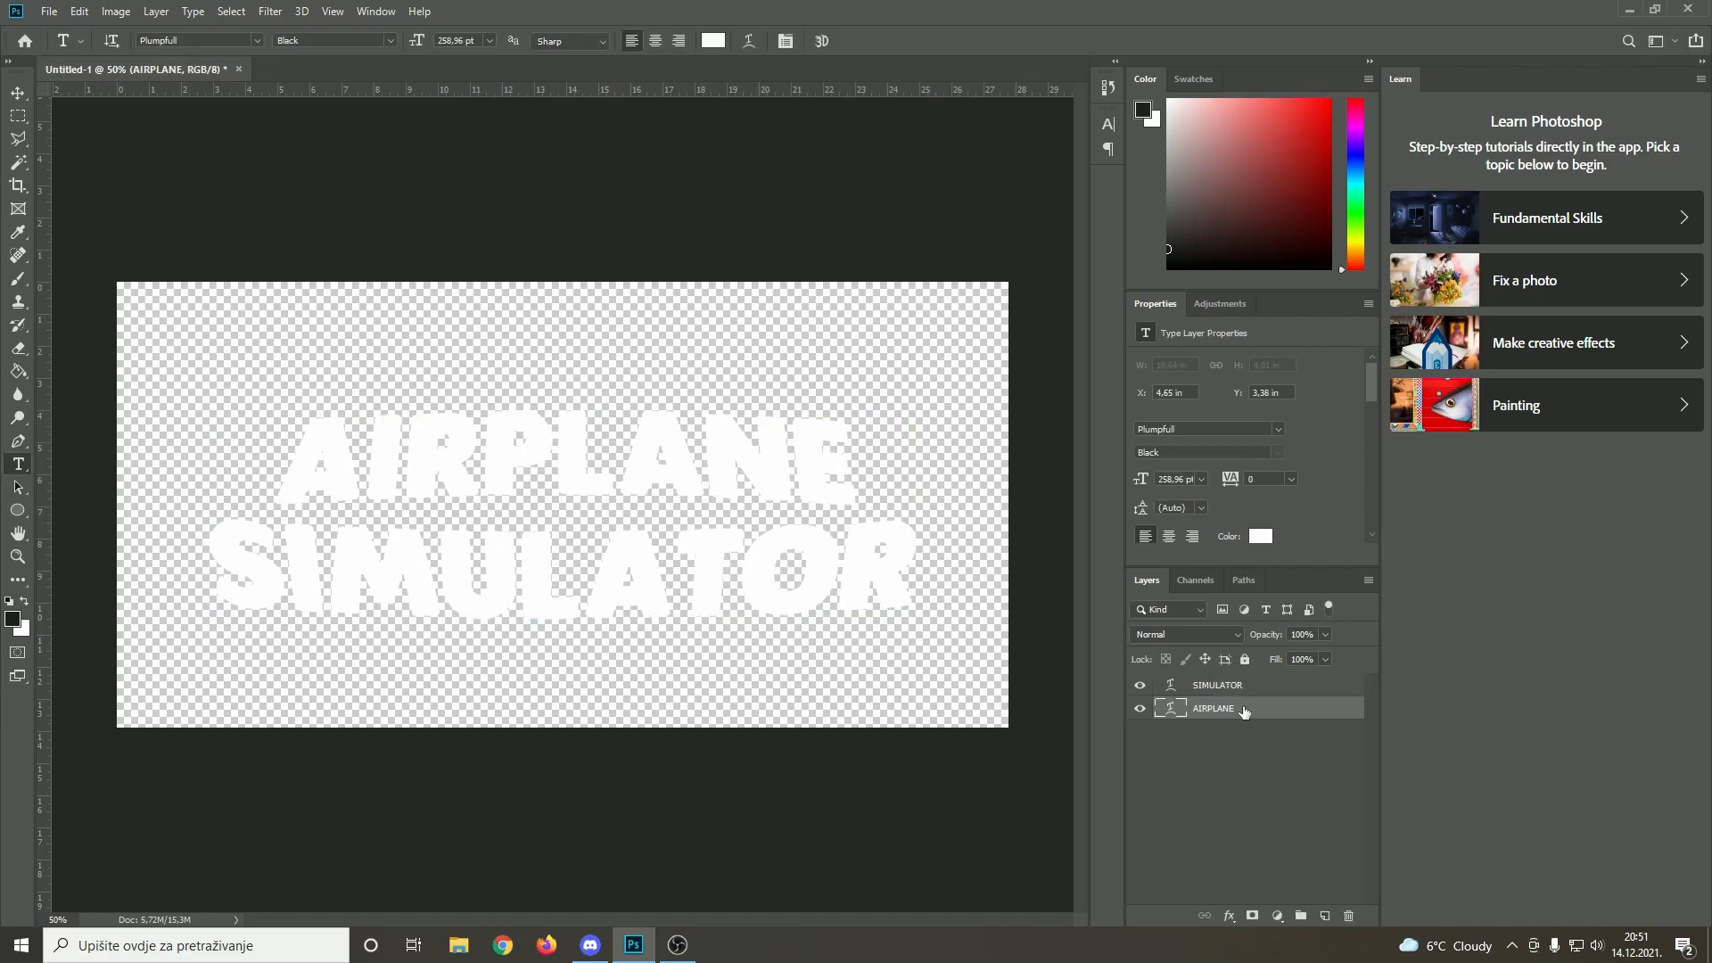
pyautogui.click(1229, 916)
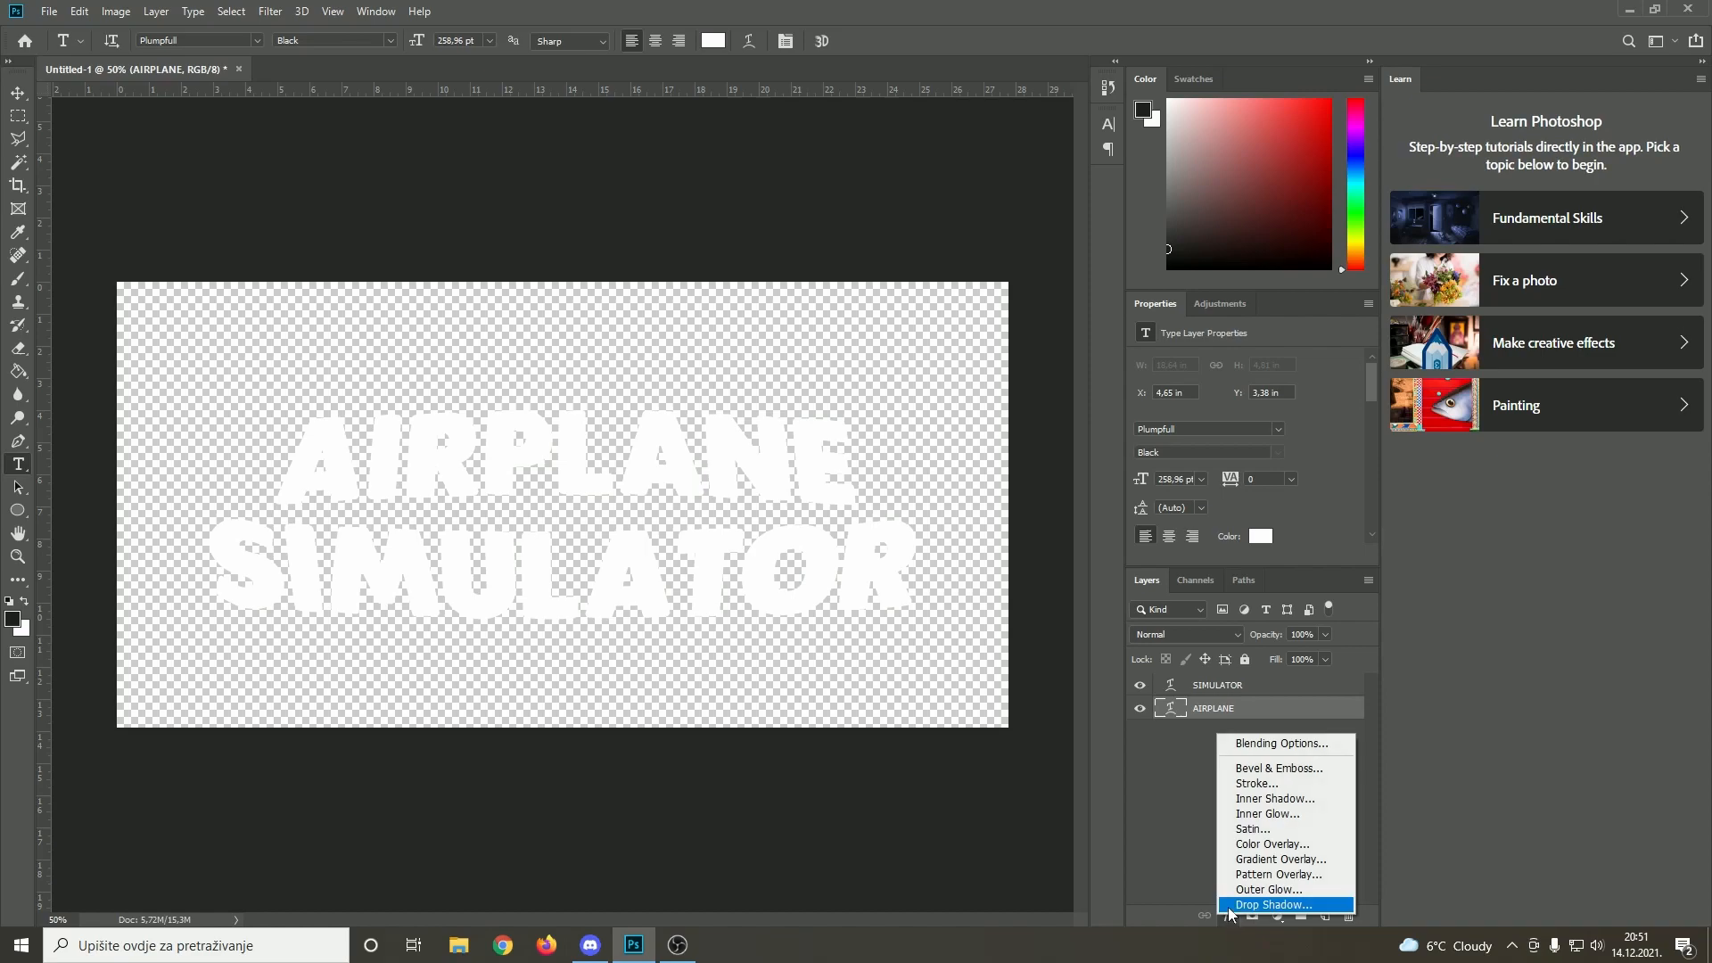
pyautogui.click(1293, 861)
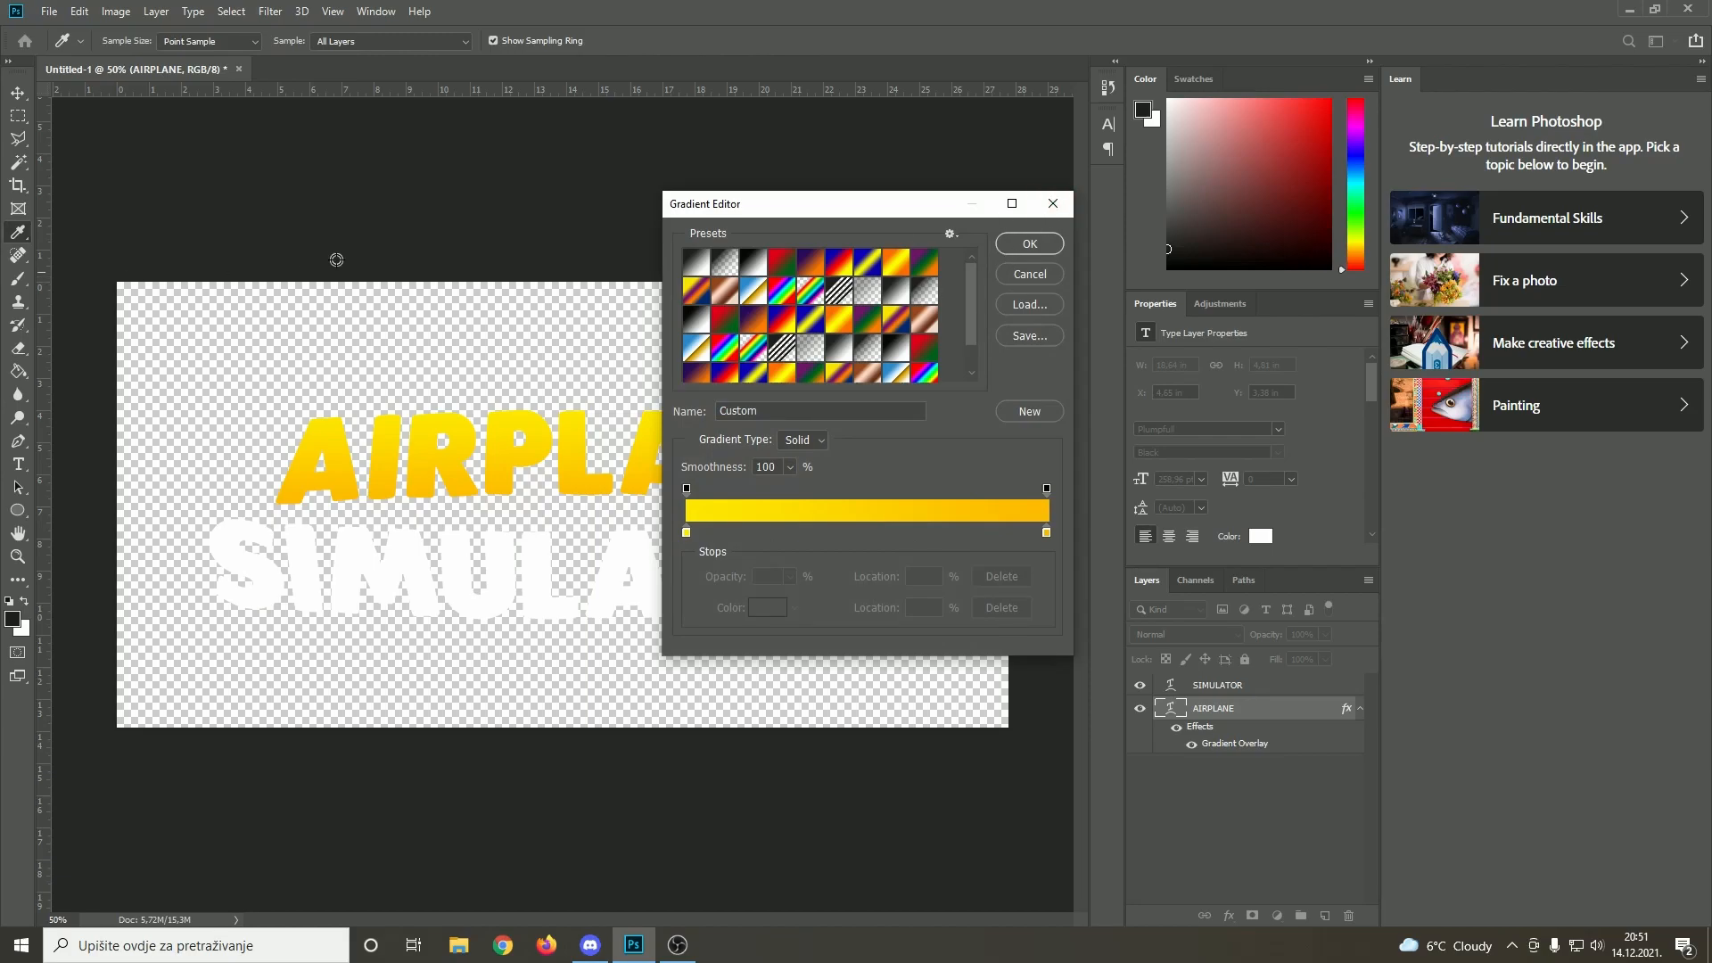
pyautogui.click(1053, 204)
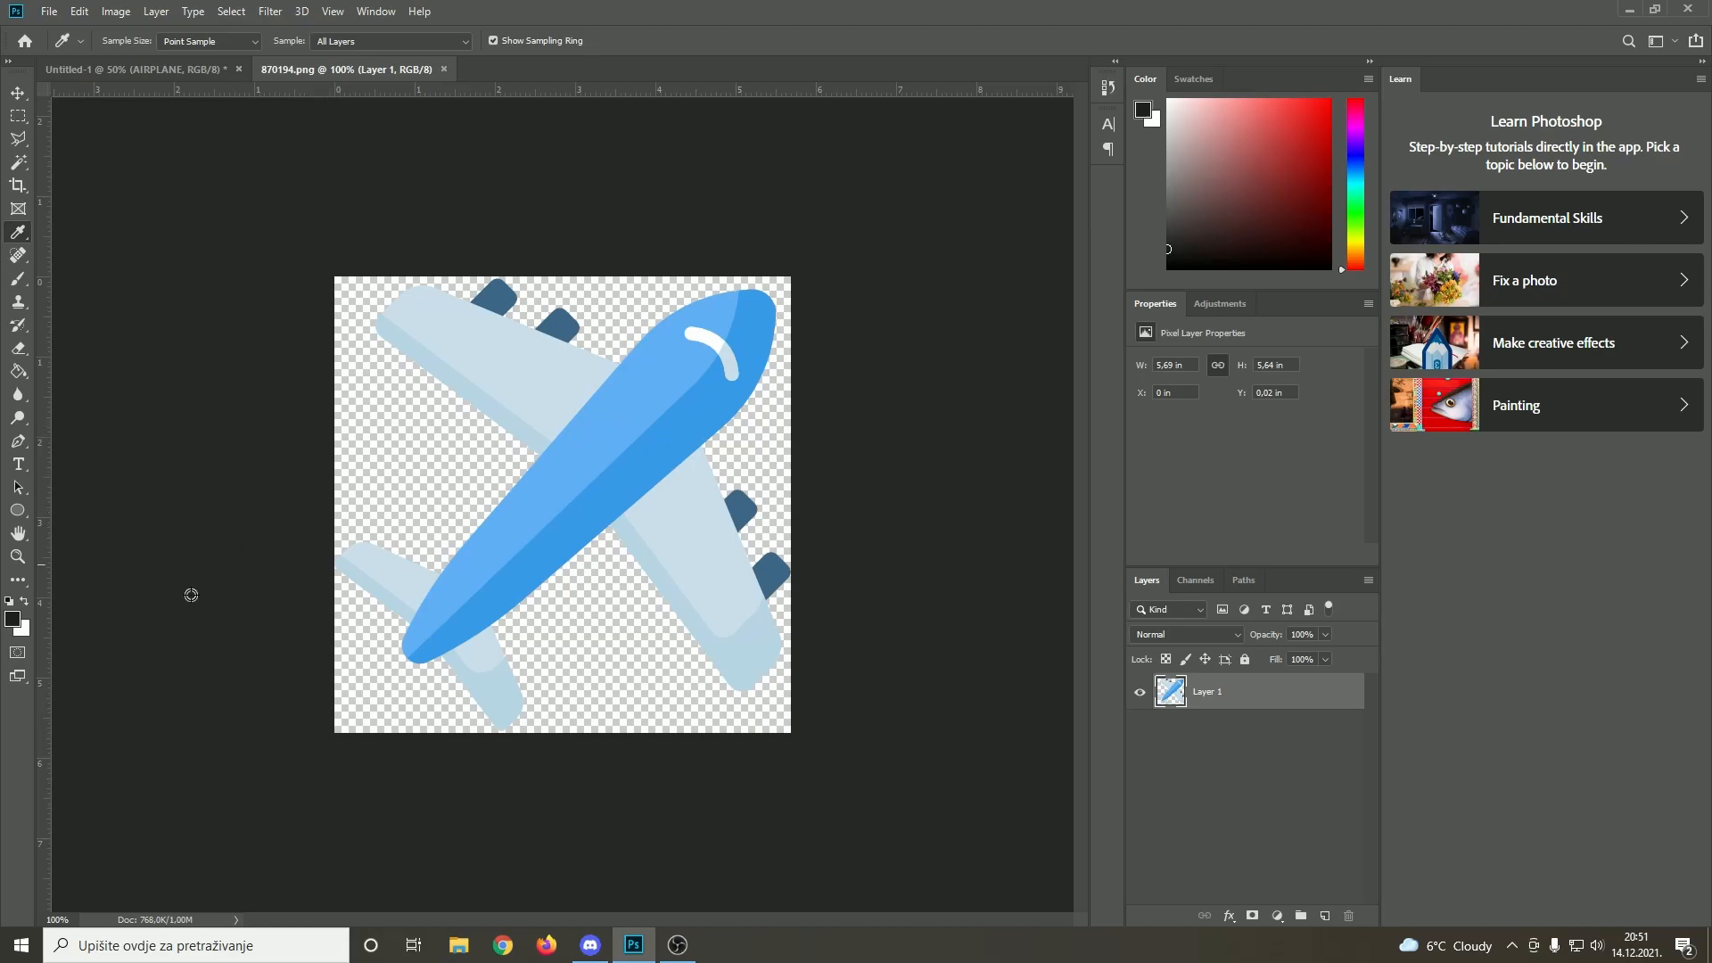
# Sample the airplane body's light blue (#61aff6) as the foreground colour and its darker blue as the background colour
pyautogui.click(12, 620)
pyautogui.click(570, 452)
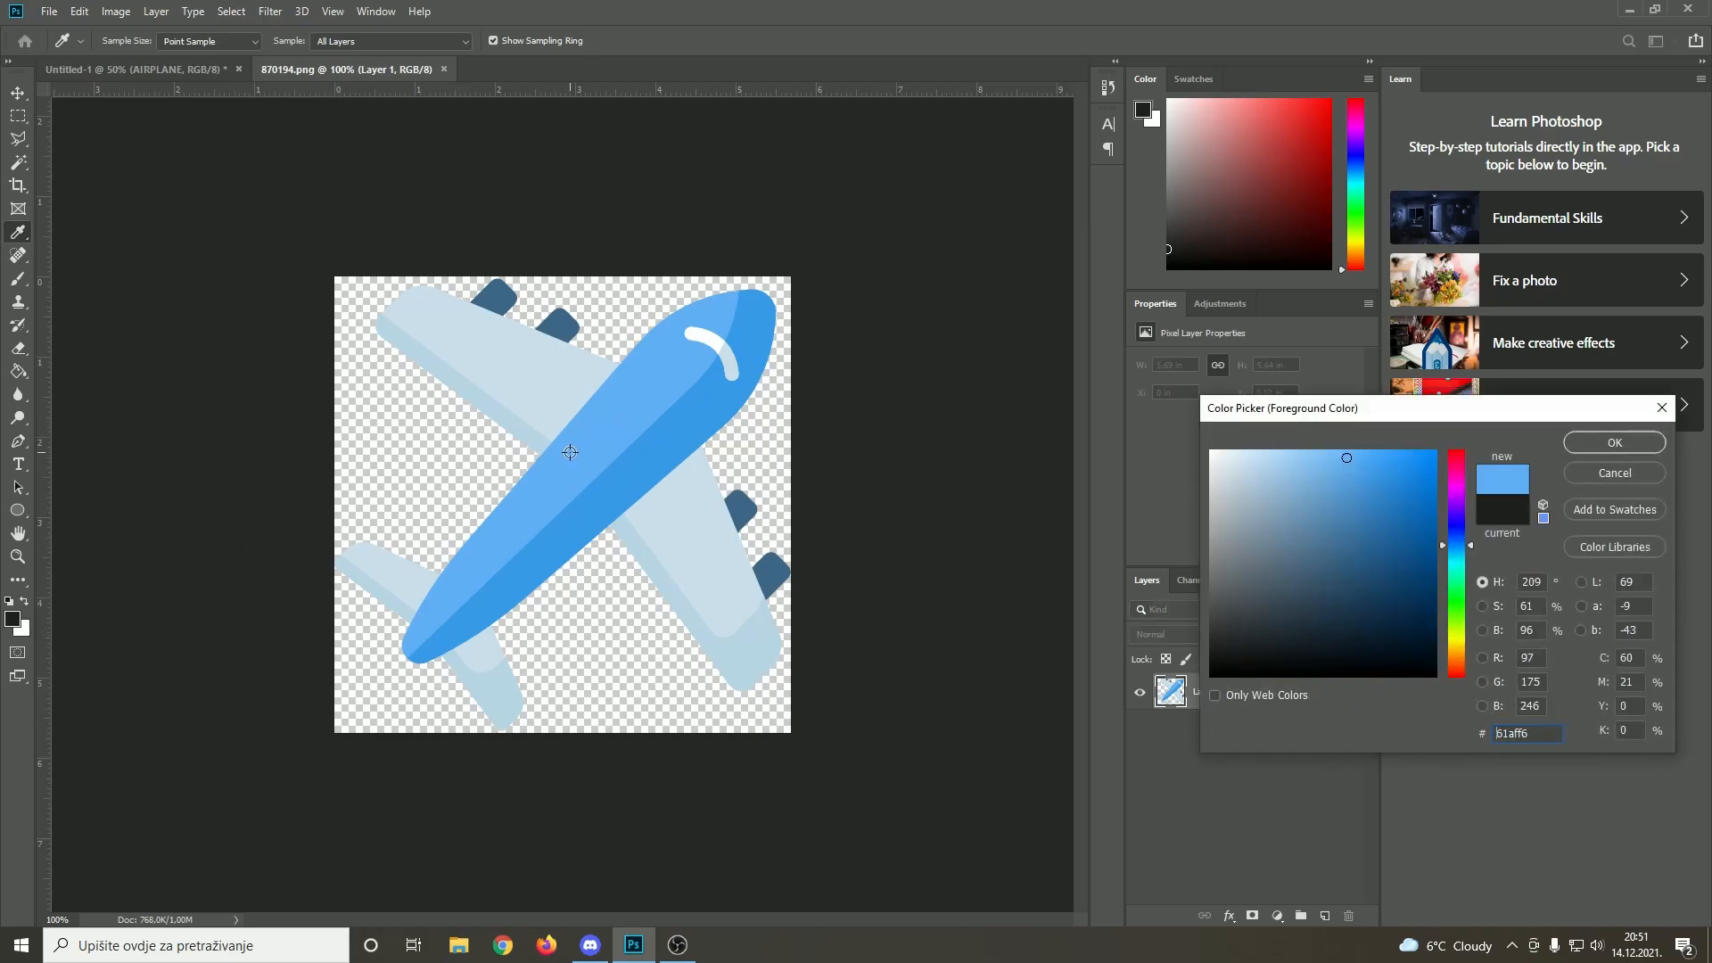
pyautogui.click(1608, 444)
pyautogui.click(23, 630)
pyautogui.click(585, 527)
pyautogui.press('Return')
# Return to the Untitled-1 document and move the AIRPLANE layer above SIMULATOR in the layer stack
pyautogui.hotkey('ctrl', 'Tab')
pyautogui.click(1225, 689)
pyautogui.moveTo(1224, 710); pyautogui.dragTo(1223, 679)
# Give AIRPLANE a gradient overlay from the sampled light blue to the darker blue, and turn the effect into its own layer
pyautogui.click(1229, 916)
pyautogui.click(1311, 845)
pyautogui.click(632, 473)
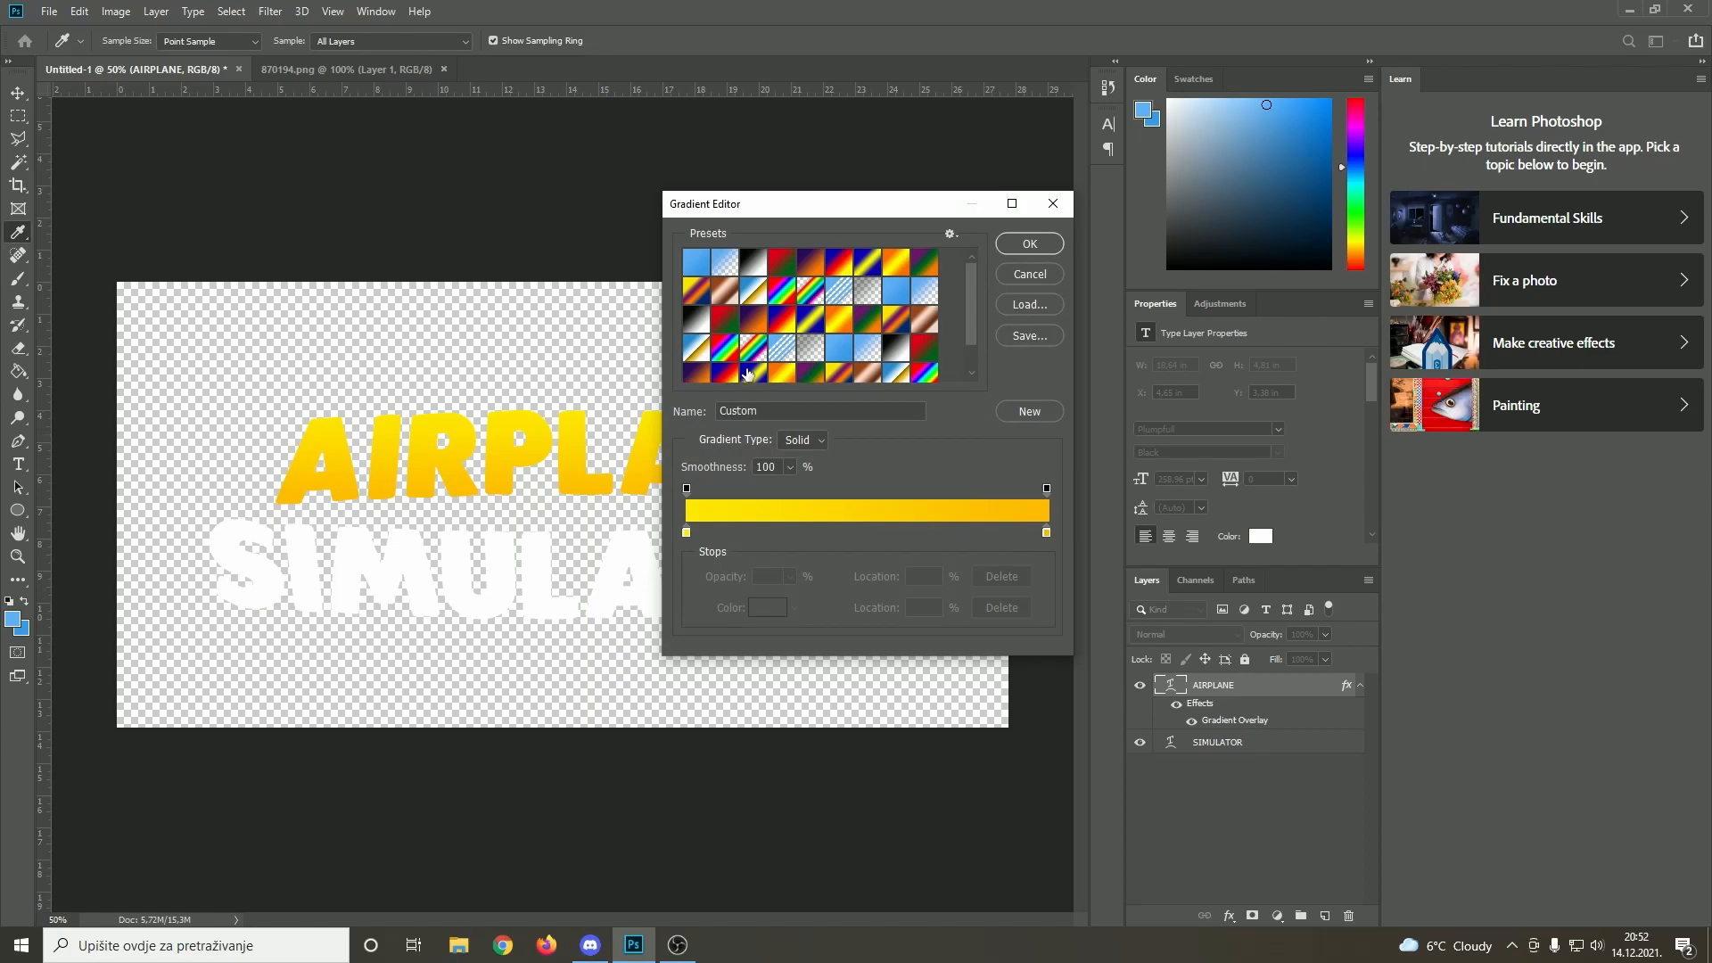
pyautogui.click(687, 533)
pyautogui.click(13, 619)
pyautogui.click(1046, 533)
pyautogui.click(25, 624)
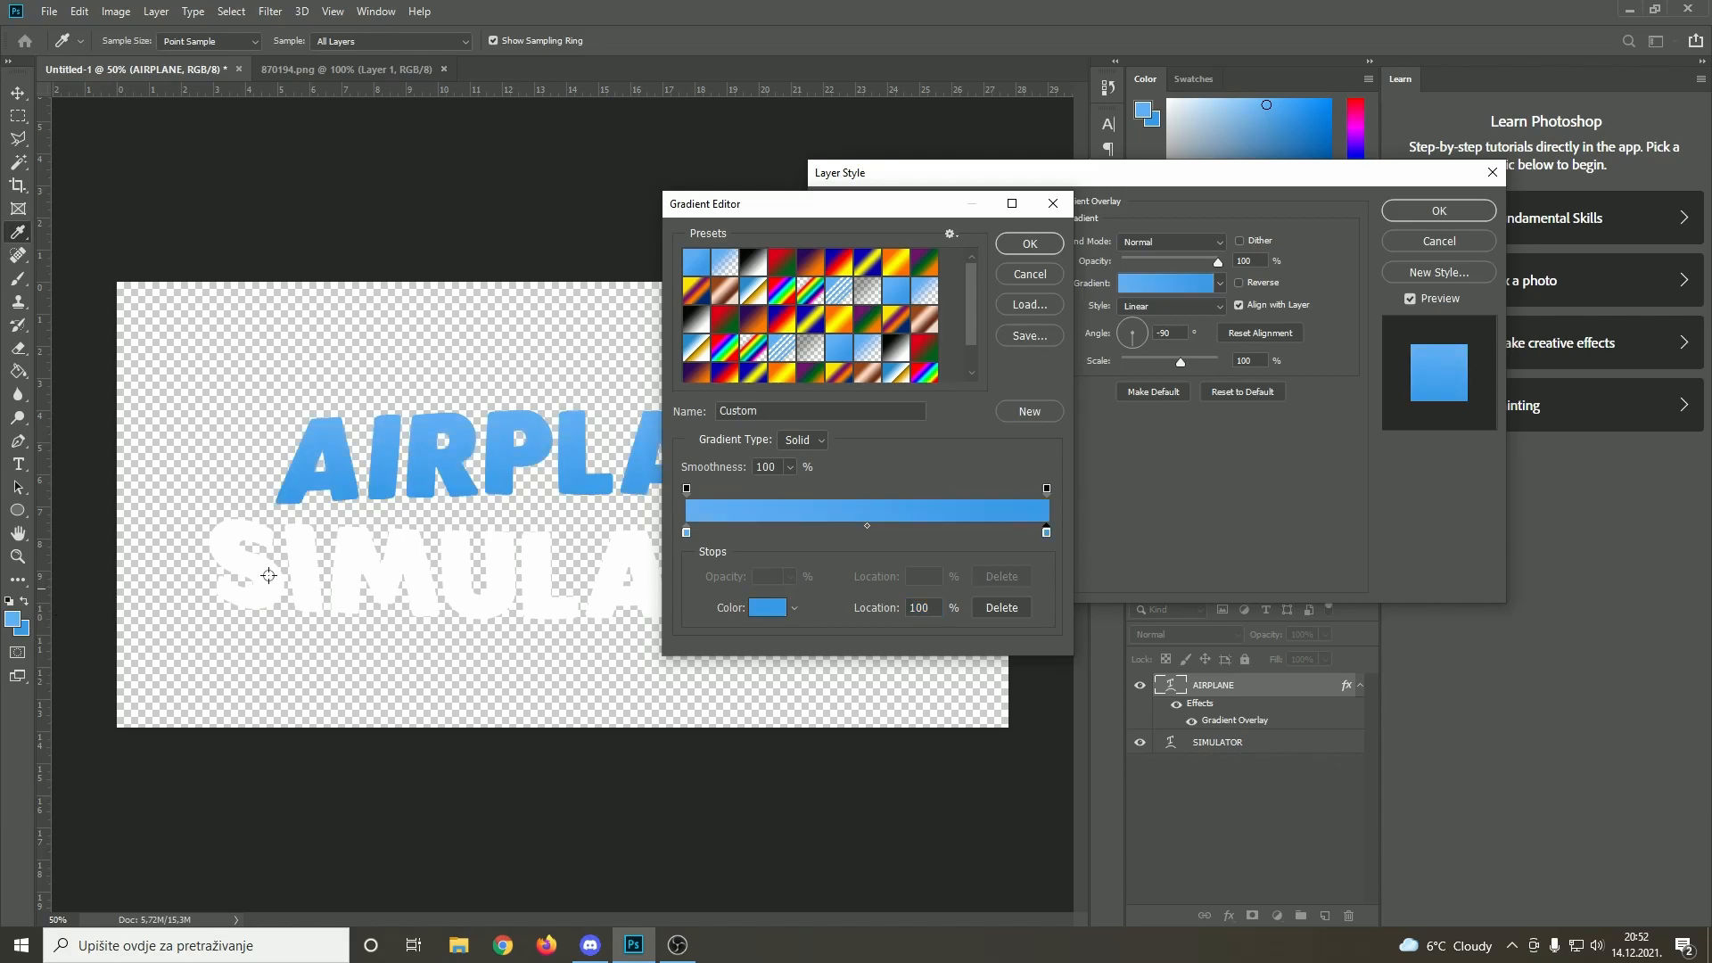
pyautogui.click(1023, 244)
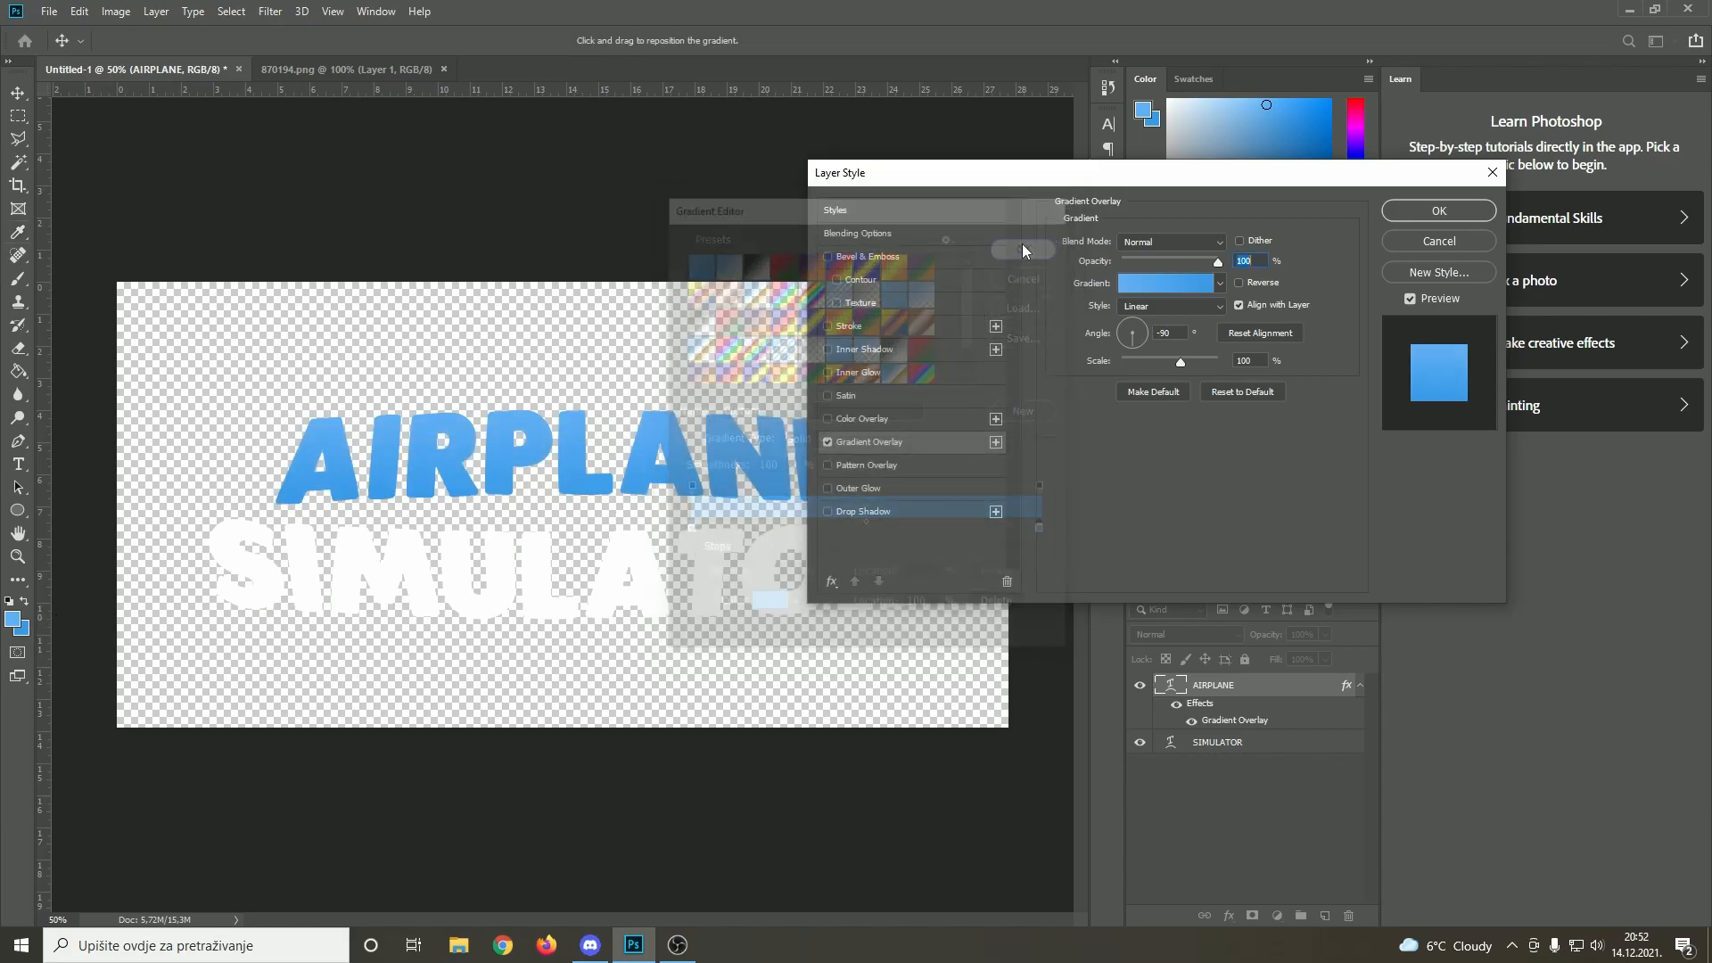
pyautogui.click(1431, 214)
pyautogui.rightClick(1255, 720)
pyautogui.click(1292, 685)
# Add a gradient overlay to the SIMULATOR text and set its starting colour stop to white
pyautogui.click(1250, 733)
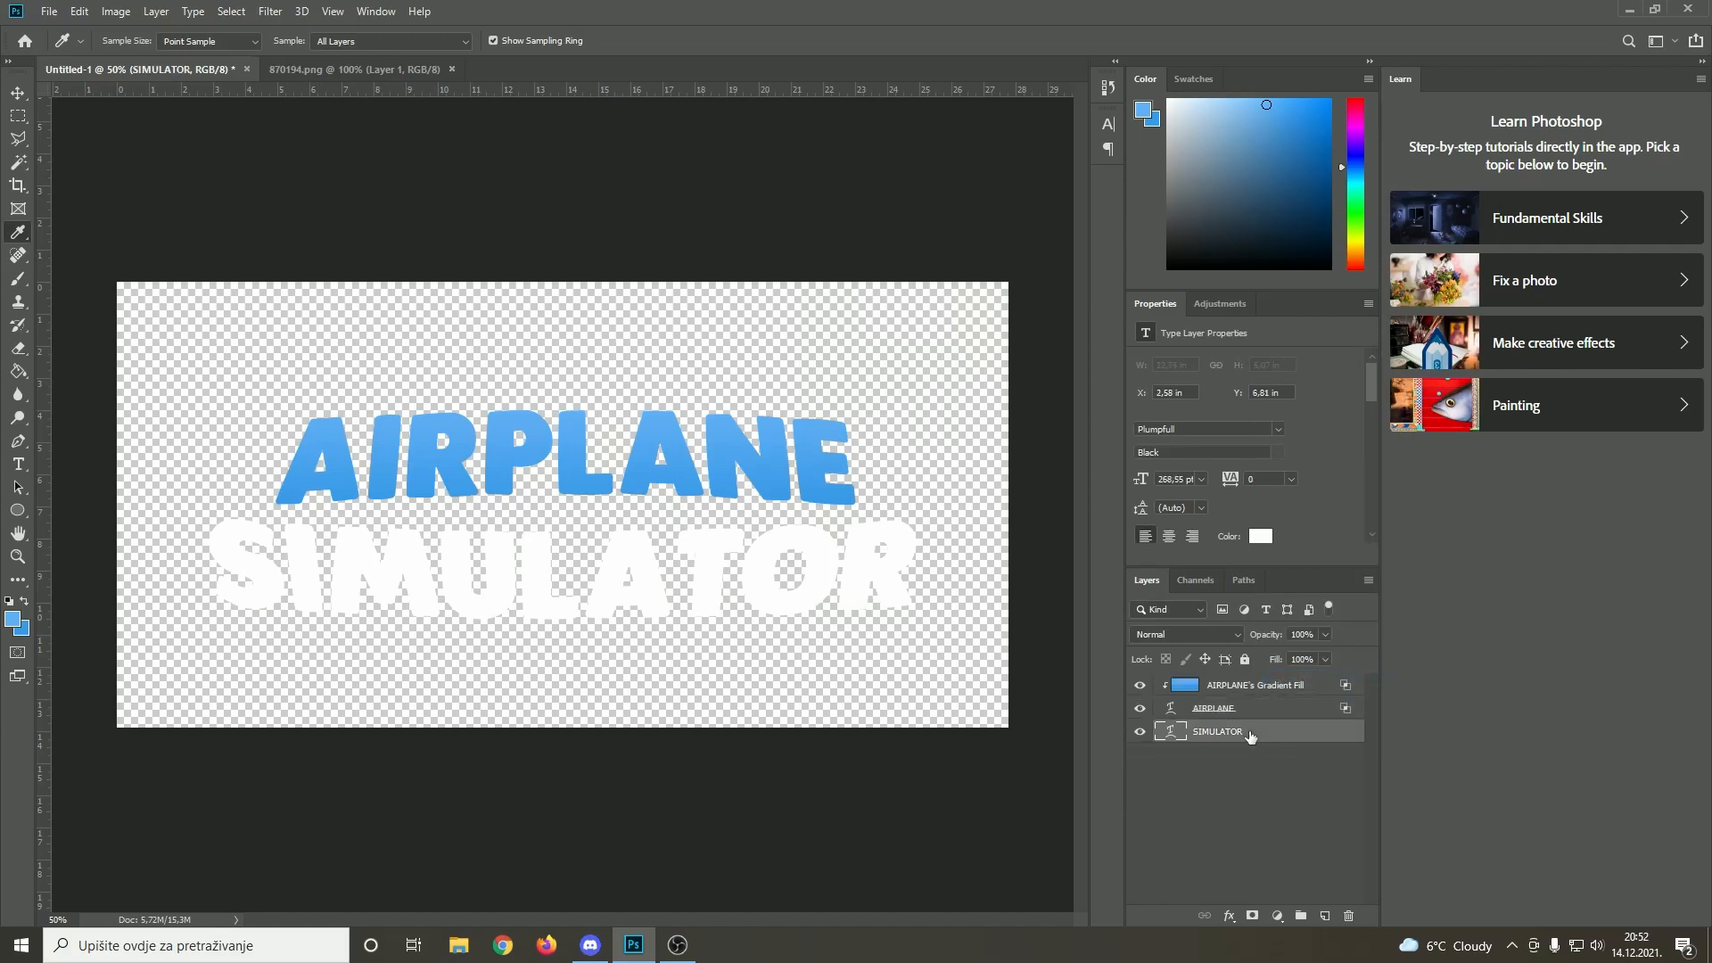
pyautogui.click(1229, 916)
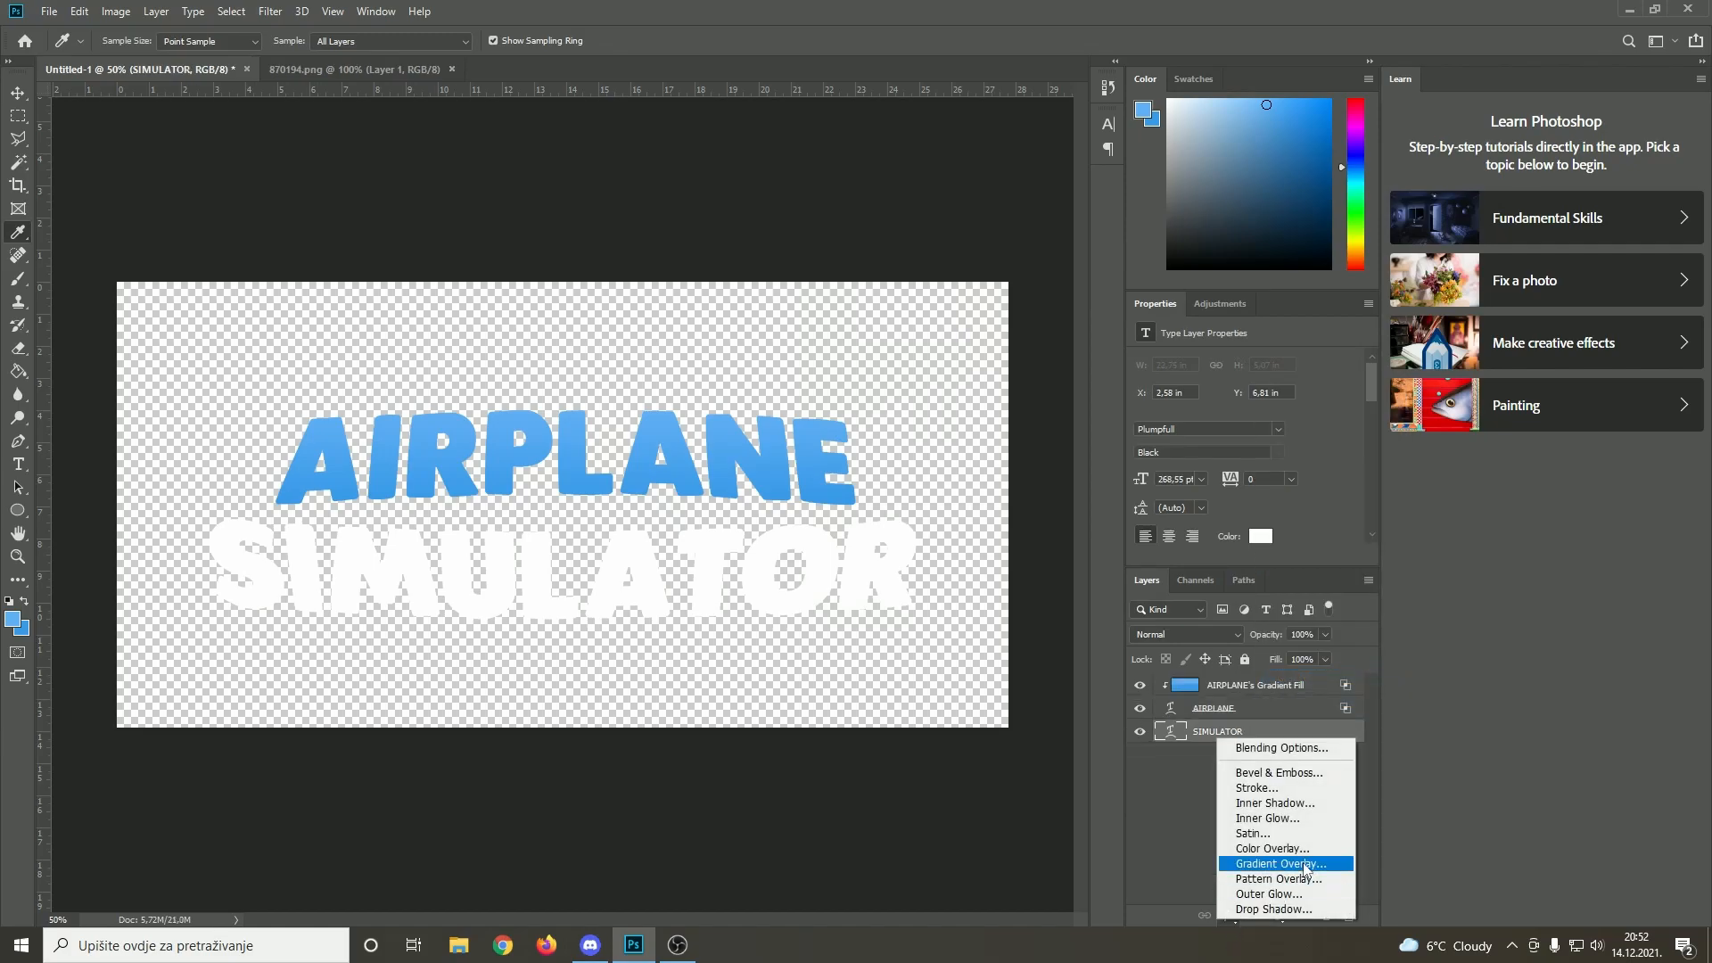
pyautogui.click(1302, 863)
pyautogui.click(1159, 283)
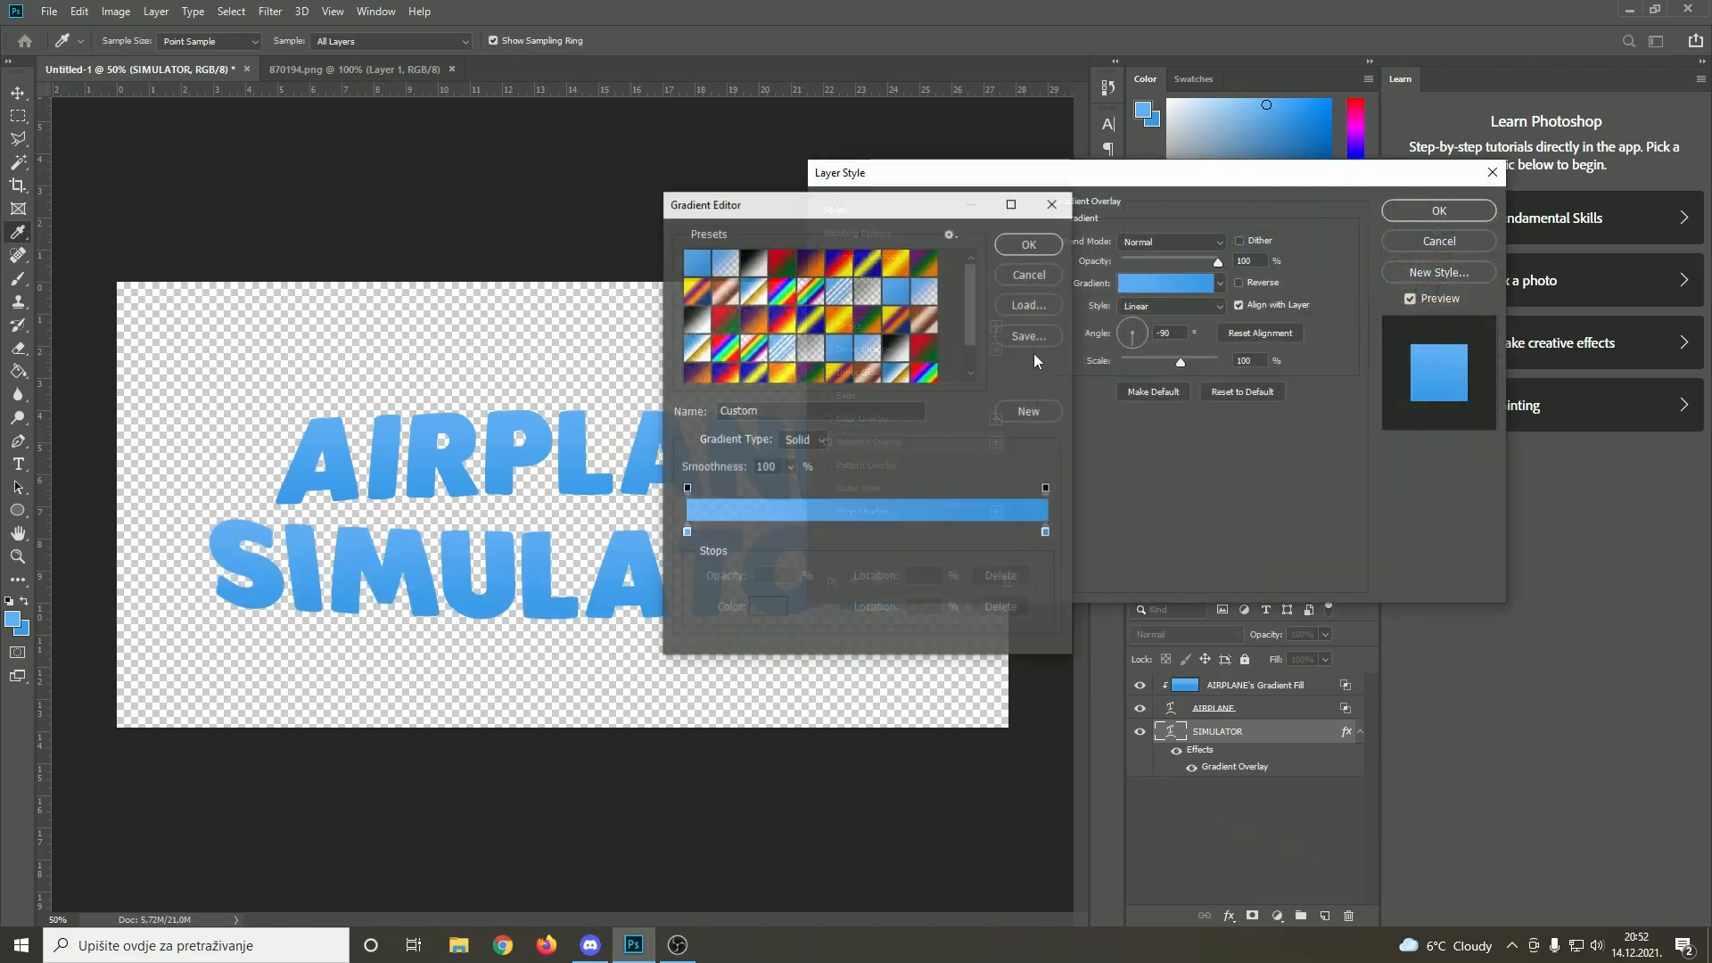
pyautogui.click(686, 533)
pyautogui.click(761, 607)
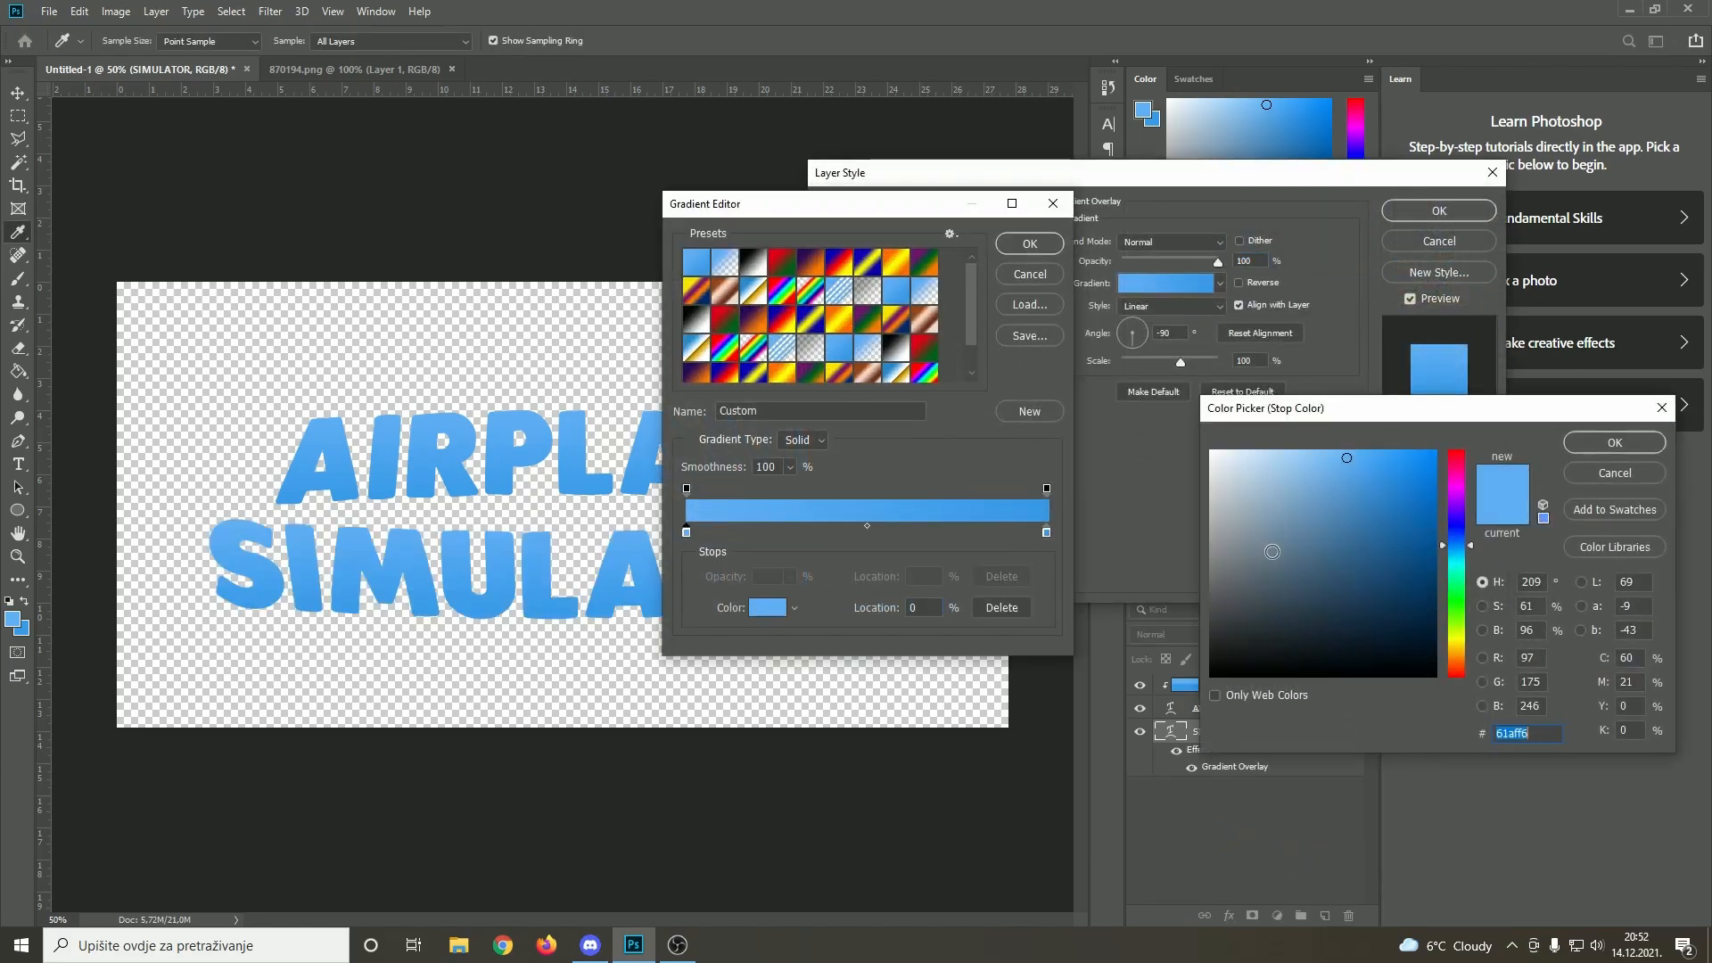
pyautogui.click(1211, 451)
pyautogui.click(1631, 437)
# Set the end stop of SIMULATOR's gradient to light grey and turn the overlay into its own layer
pyautogui.click(1046, 532)
pyautogui.click(776, 608)
pyautogui.press('Return')
pyautogui.press('Return')
pyautogui.press('Return')
pyautogui.rightClick(1231, 766)
pyautogui.click(1285, 704)
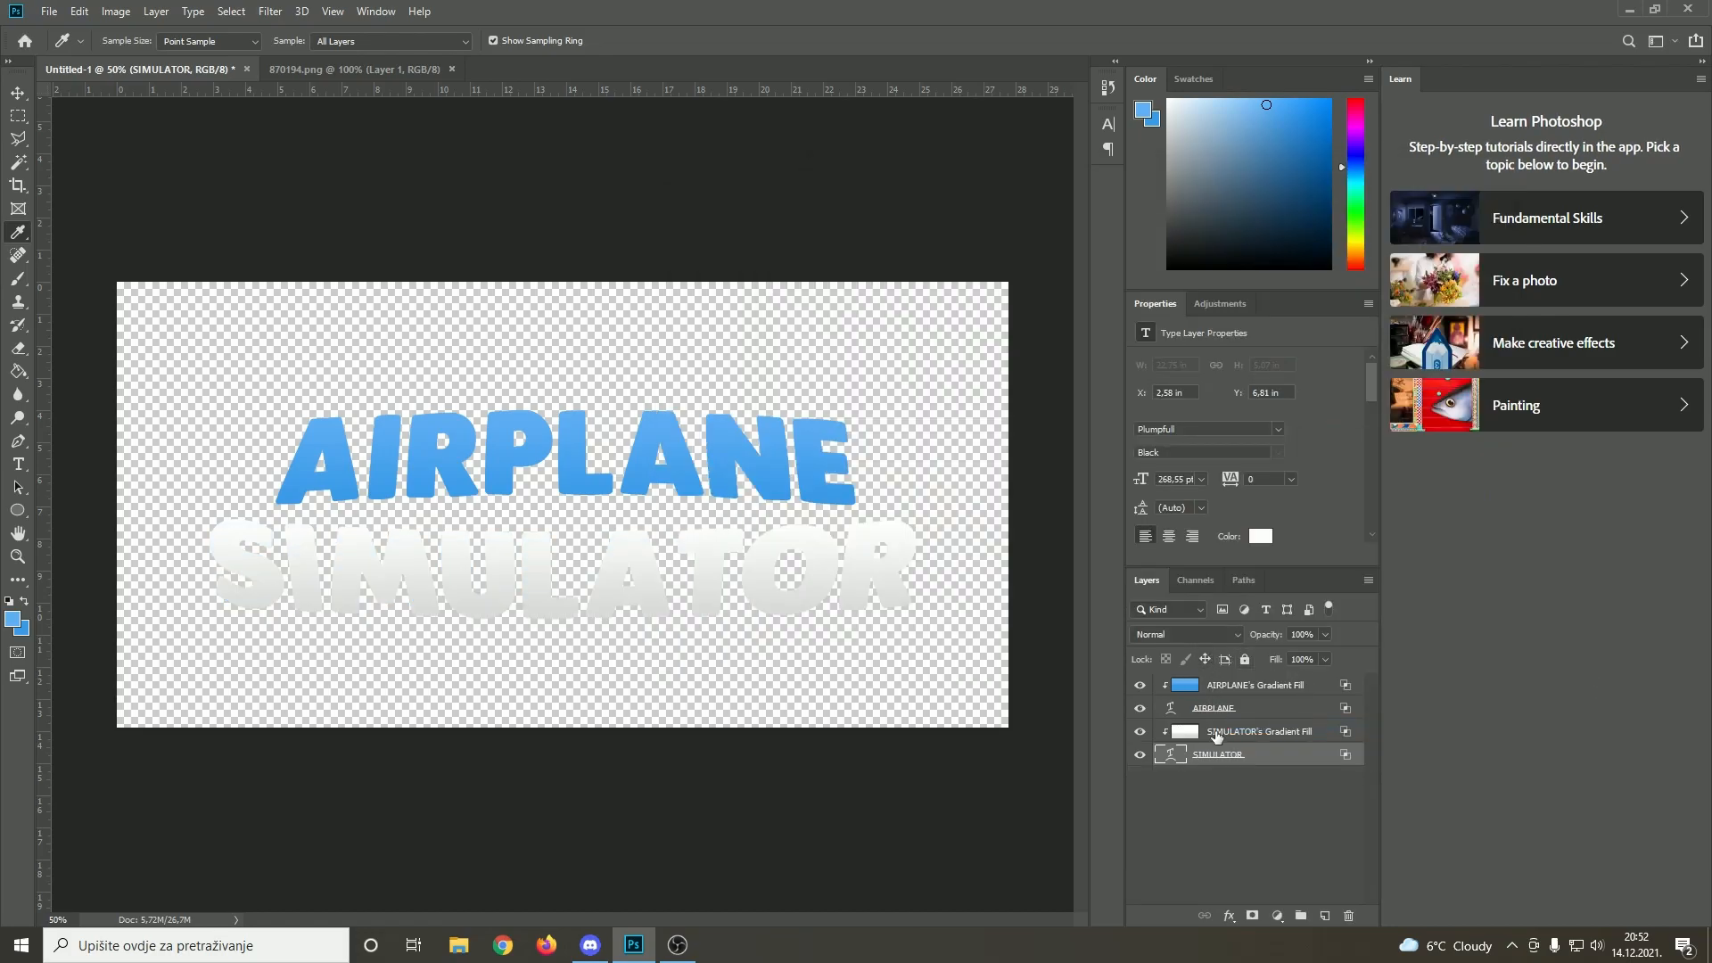
# Combine the SIMULATOR text and its gradient fill into a smart object and rasterize it
pyautogui.click(1258, 731)
pyautogui.keyDown('shift'); pyautogui.click(1230, 754); pyautogui.keyUp('shift')
pyautogui.rightClick(1230, 755)
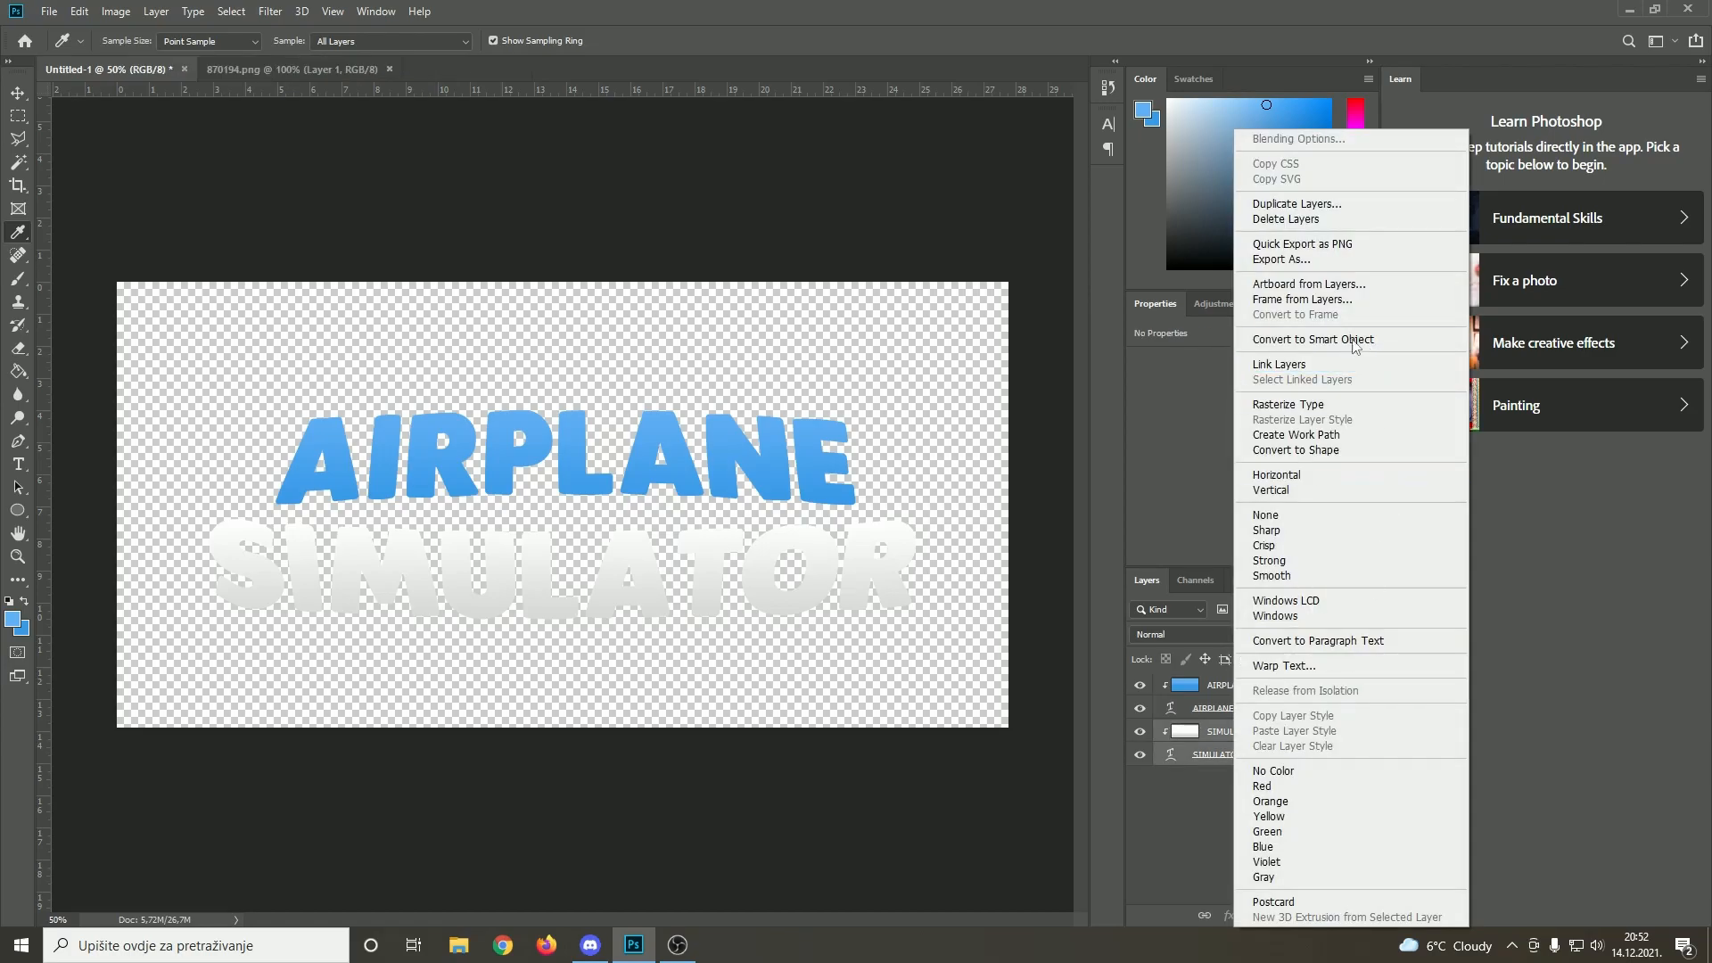
pyautogui.click(1312, 340)
pyautogui.rightClick(1228, 731)
pyautogui.click(1284, 484)
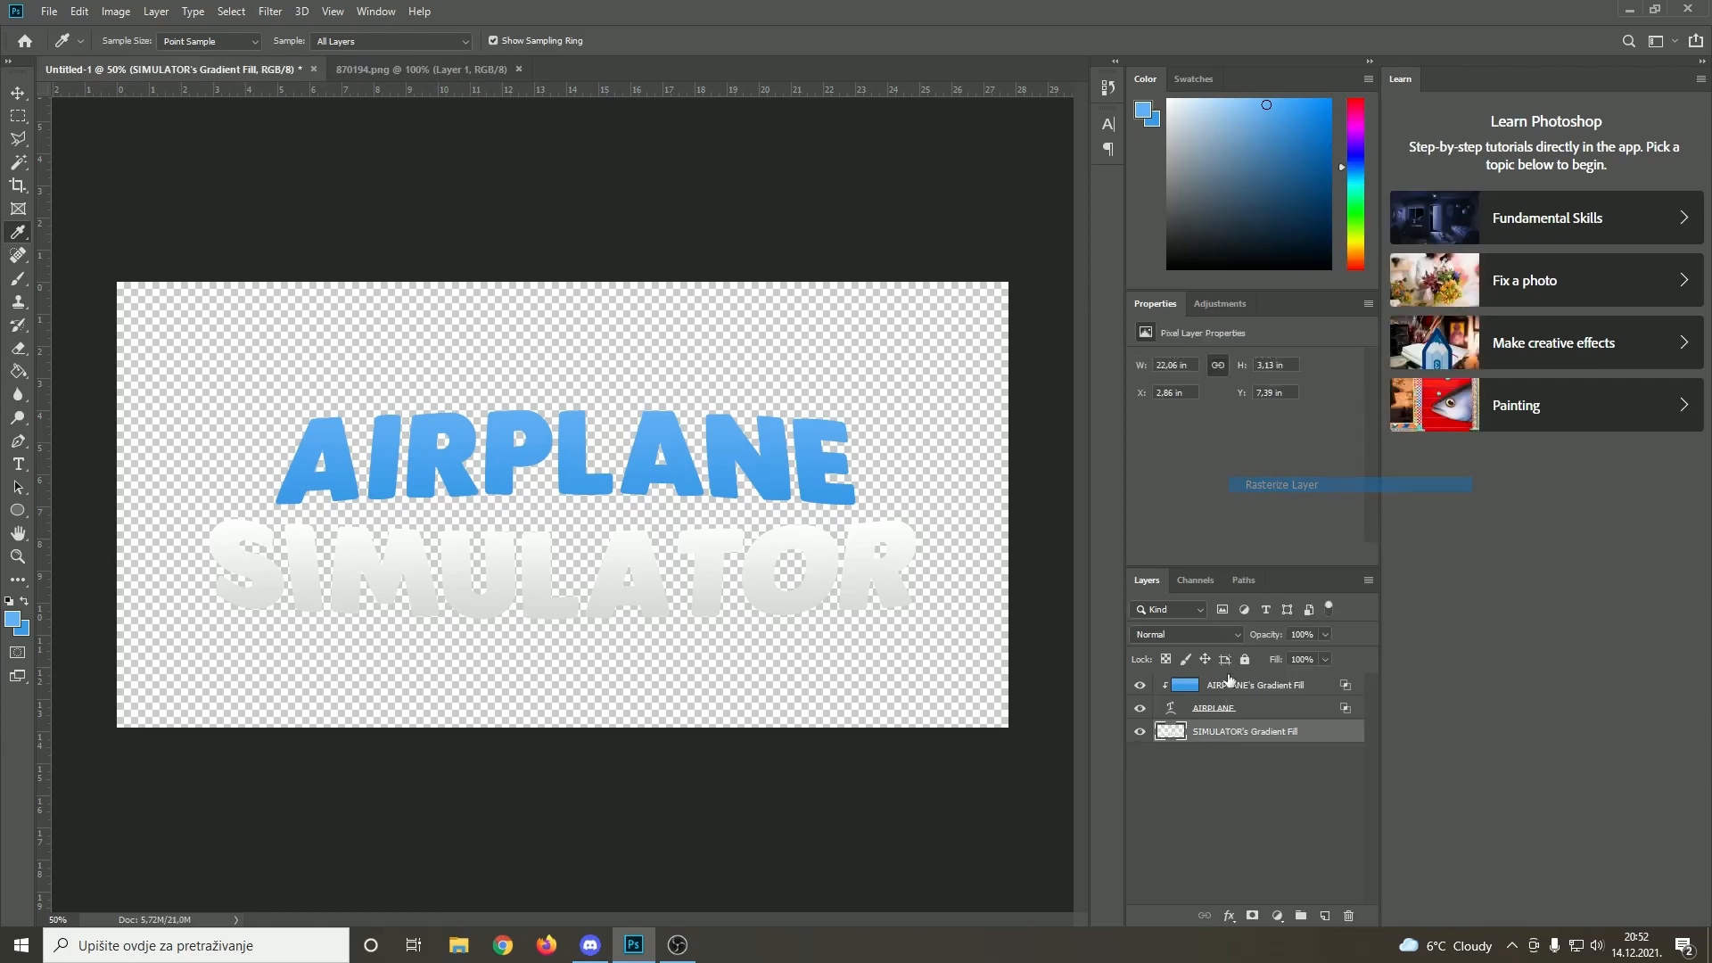
# Combine the AIRPLANE text and its gradient fill into a smart object and rasterize it
pyautogui.click(1235, 708)
pyautogui.keyDown('shift'); pyautogui.click(1235, 684); pyautogui.keyUp('shift')
pyautogui.rightClick(1235, 685)
pyautogui.click(1316, 420)
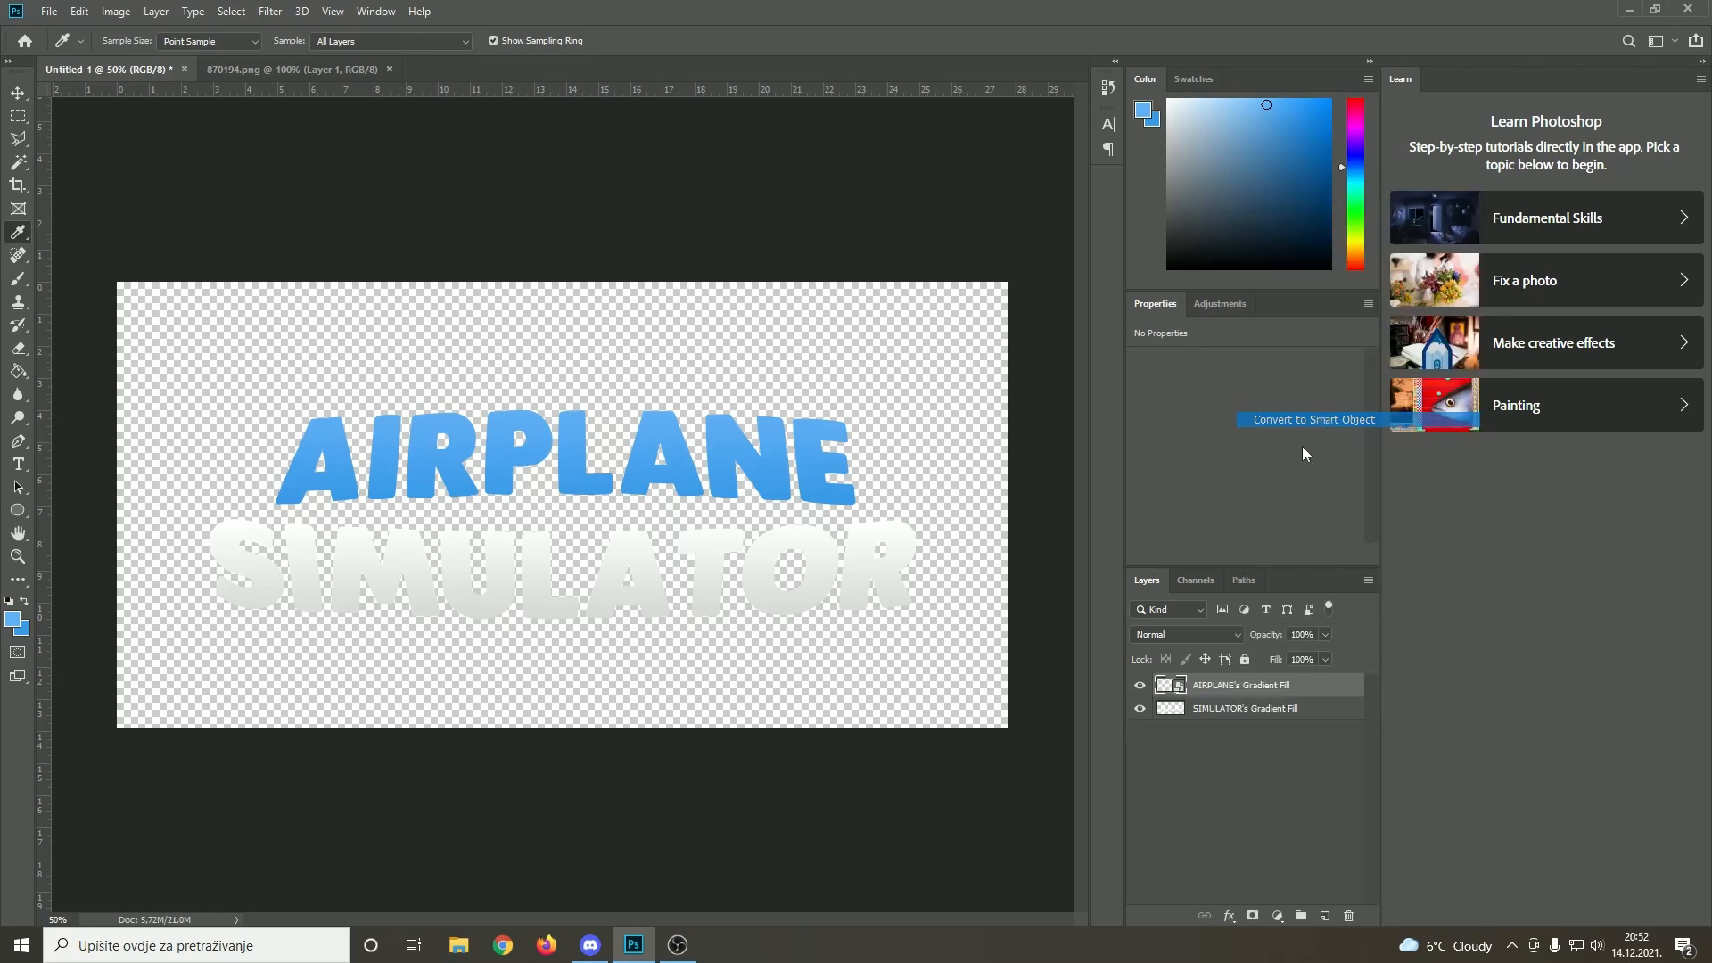
pyautogui.rightClick(1211, 685)
pyautogui.click(1262, 484)
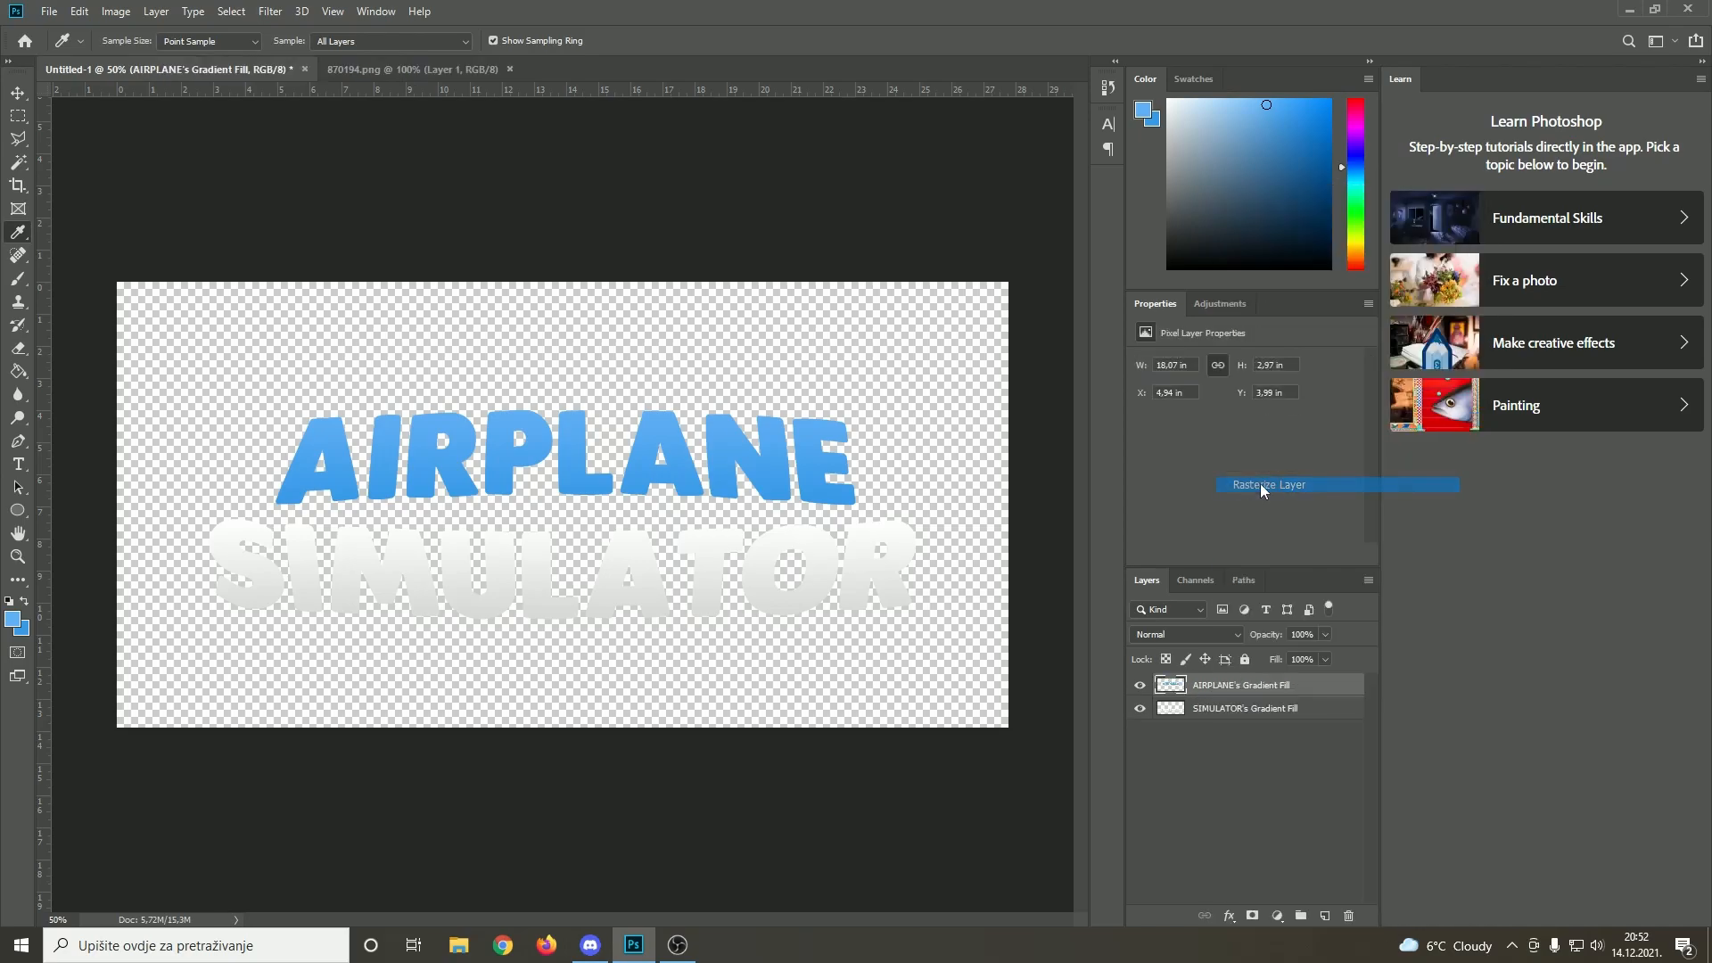
# Duplicate both rasterized word layers and place the copies beneath the originals
pyautogui.keyDown('shift'); pyautogui.click(1213, 708); pyautogui.keyUp('shift')
pyautogui.rightClick(1211, 708)
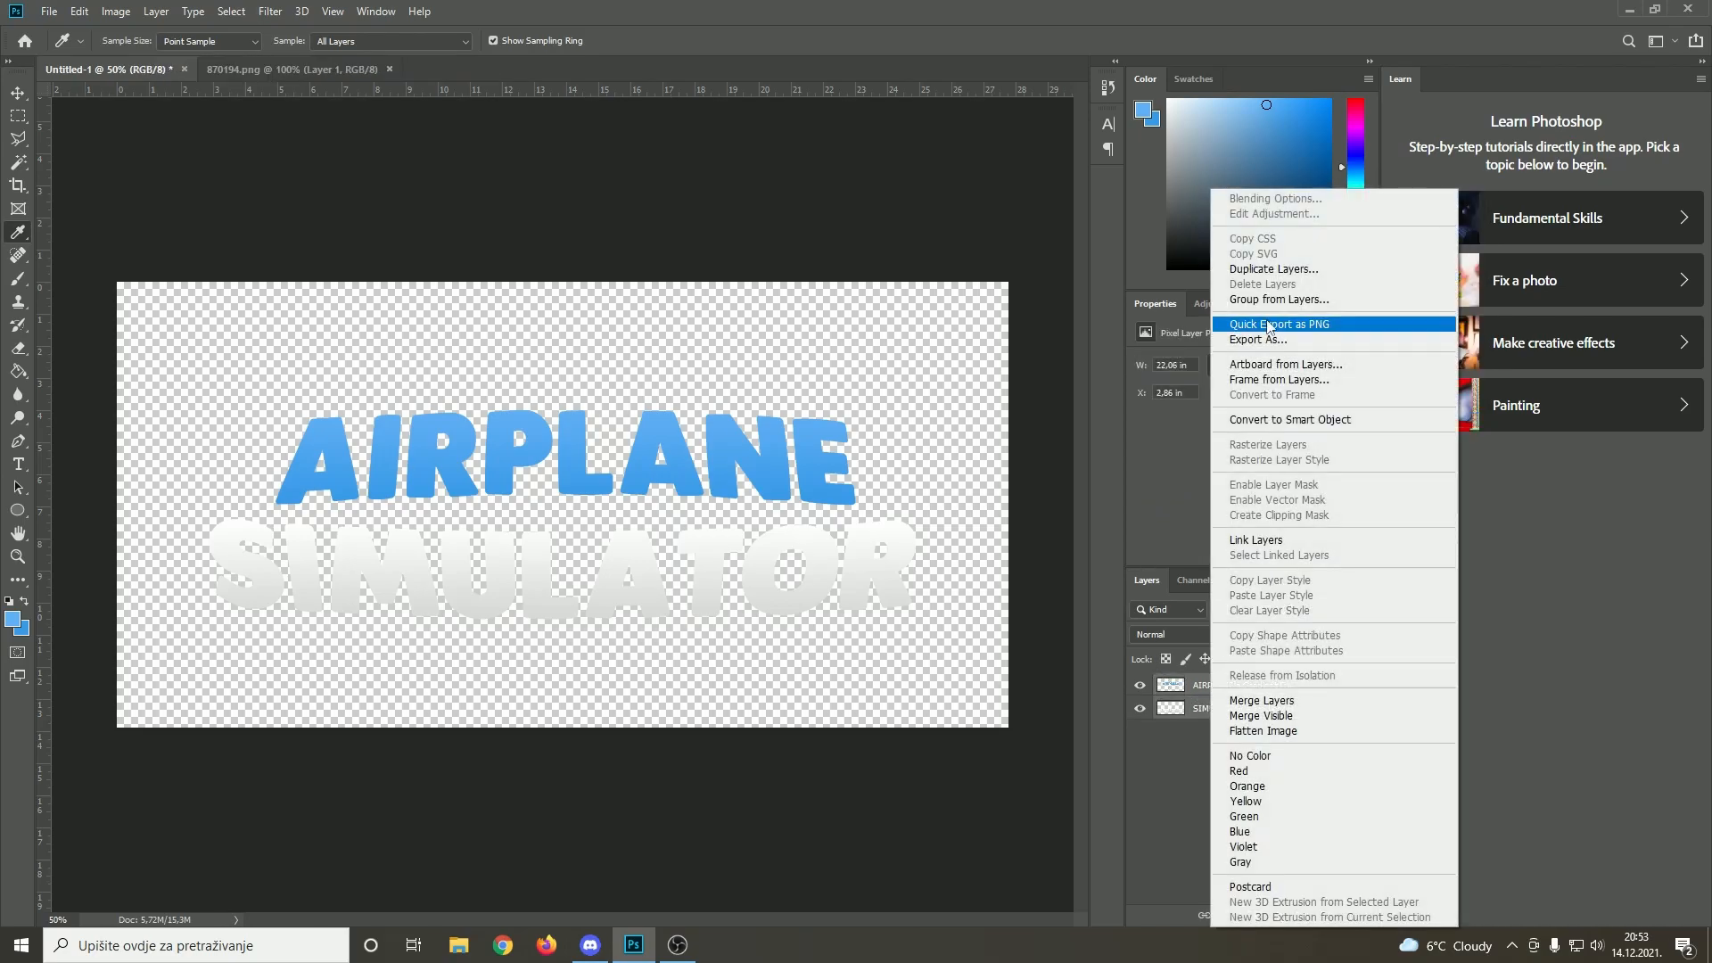
pyautogui.click(1273, 269)
pyautogui.press('Return')
pyautogui.rightClick(1235, 704)
pyautogui.press('Escape')
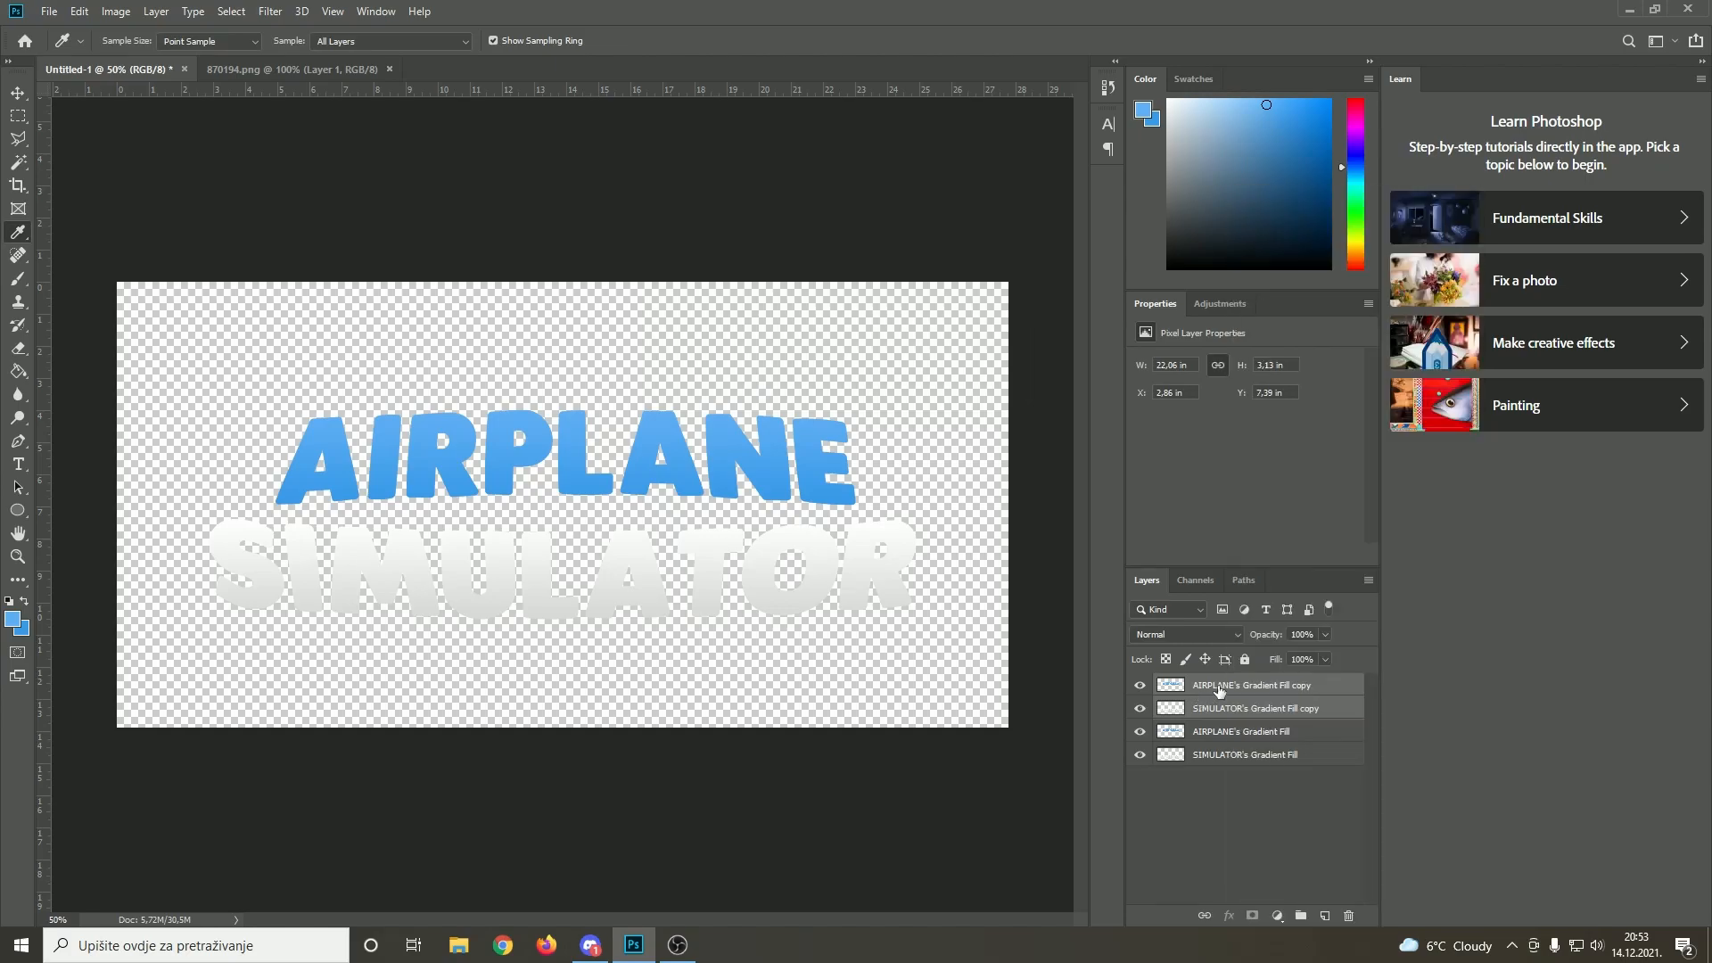
# Add a Hue/Saturation adjustment directly above the AIRPLANE copy with Lightness set to -50
pyautogui.click(1223, 731)
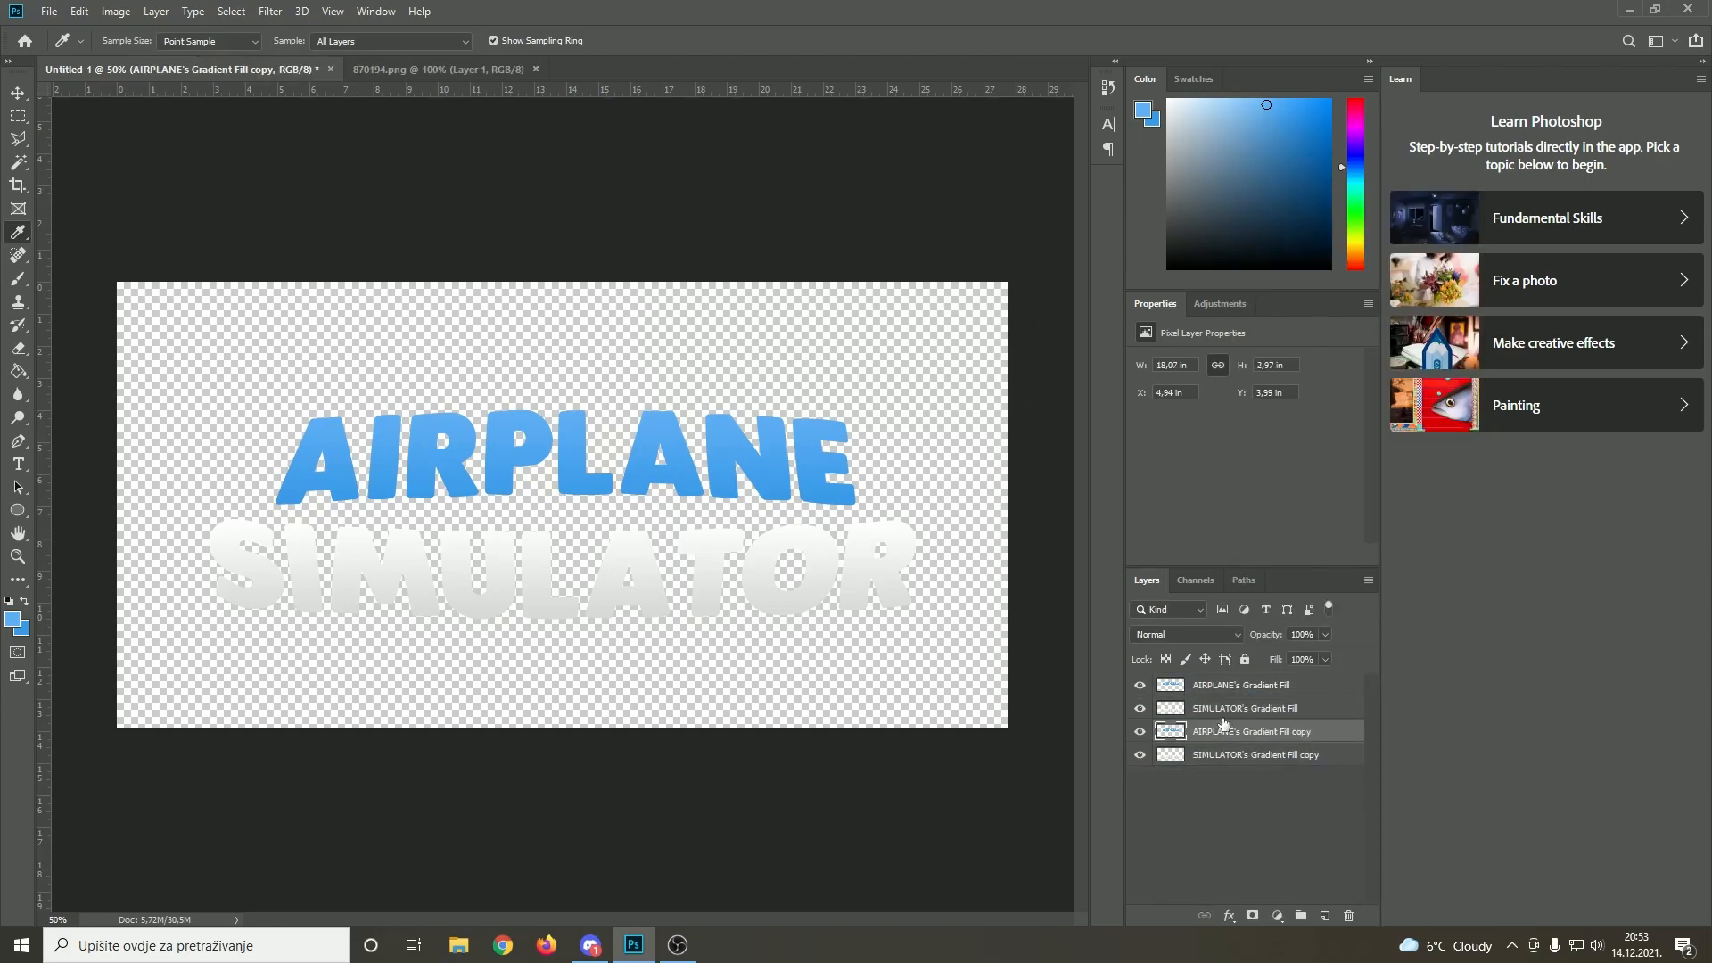
pyautogui.click(1219, 304)
pyautogui.click(1165, 378)
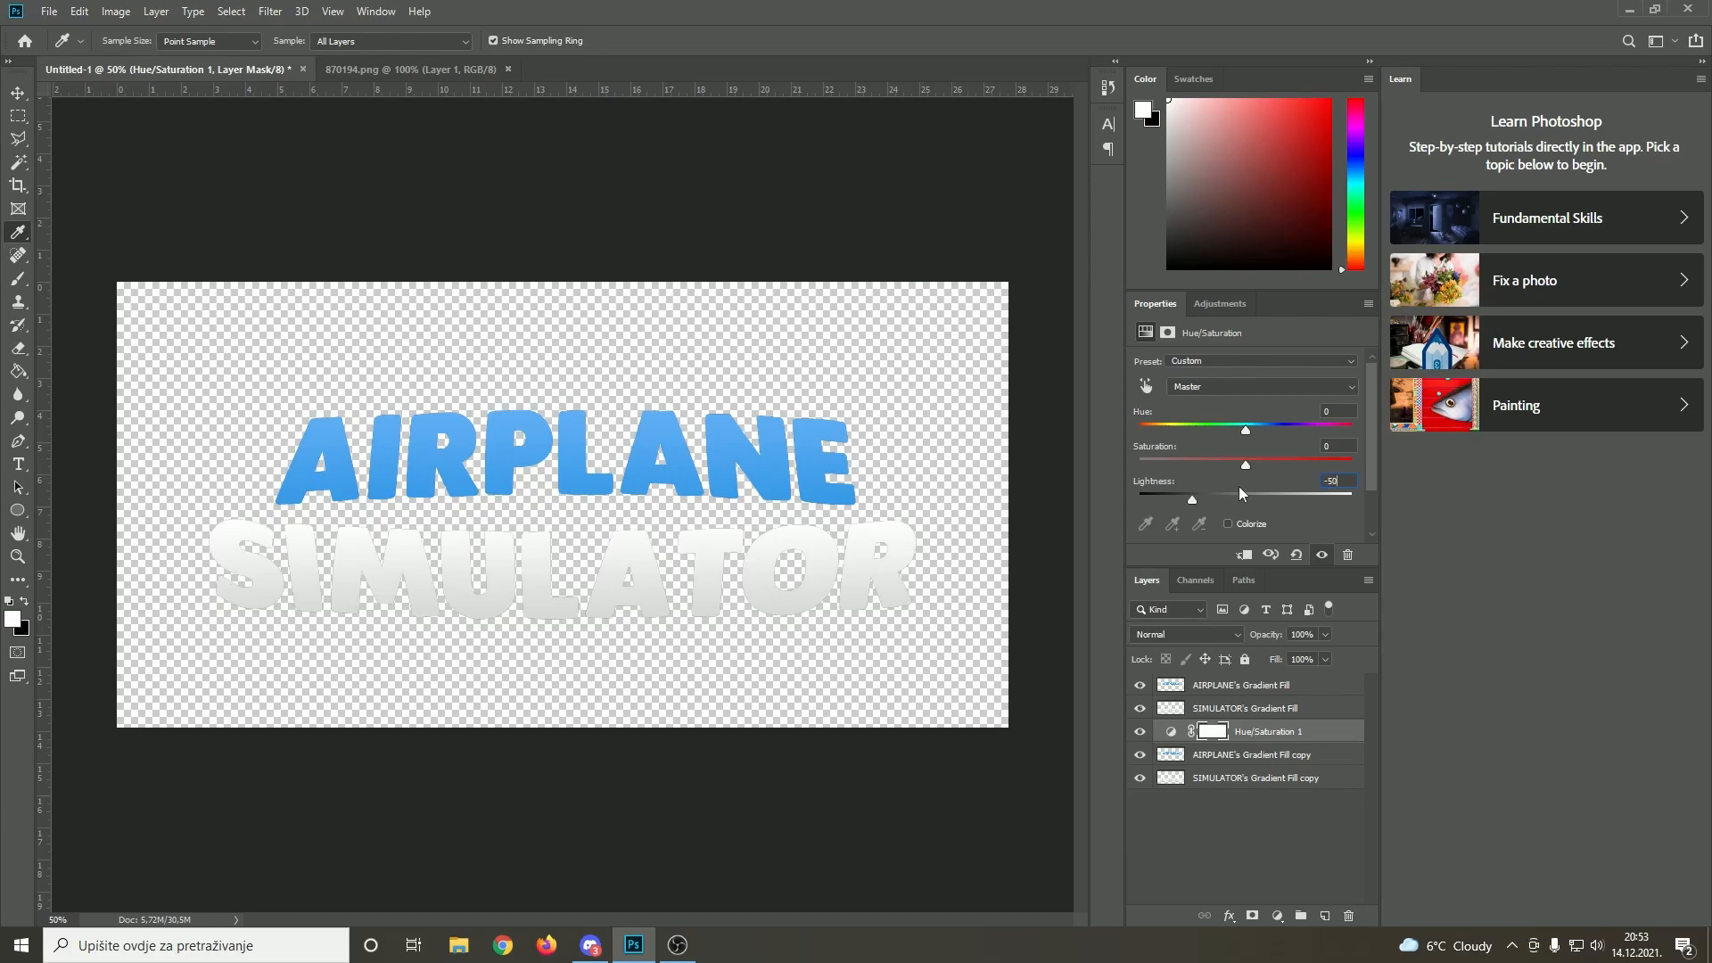
# Shift both word copies down together behind the originals until AIRPLANE's copy is at about Y 4.31 in
pyautogui.click(1206, 765)
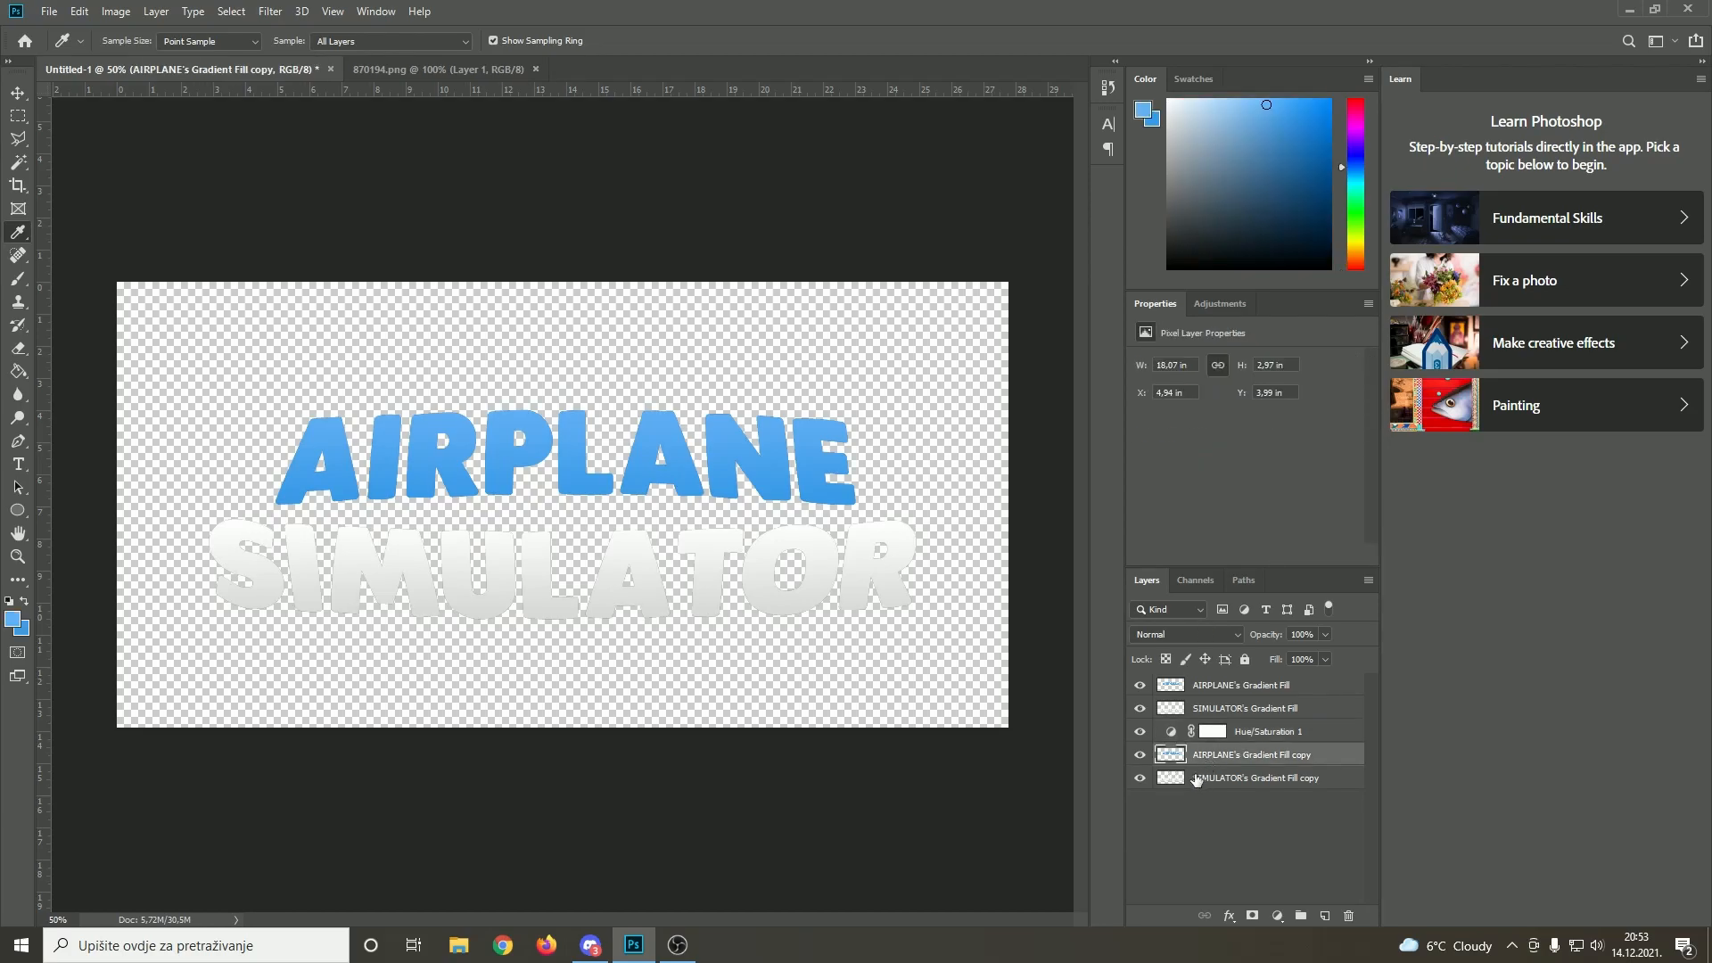
pyautogui.keyDown('shift'); pyautogui.click(1196, 780); pyautogui.keyUp('shift')
pyautogui.hotkey('ctrl', 't')
pyautogui.moveTo(657, 432); pyautogui.dragTo(654, 437)
pyautogui.press('i')
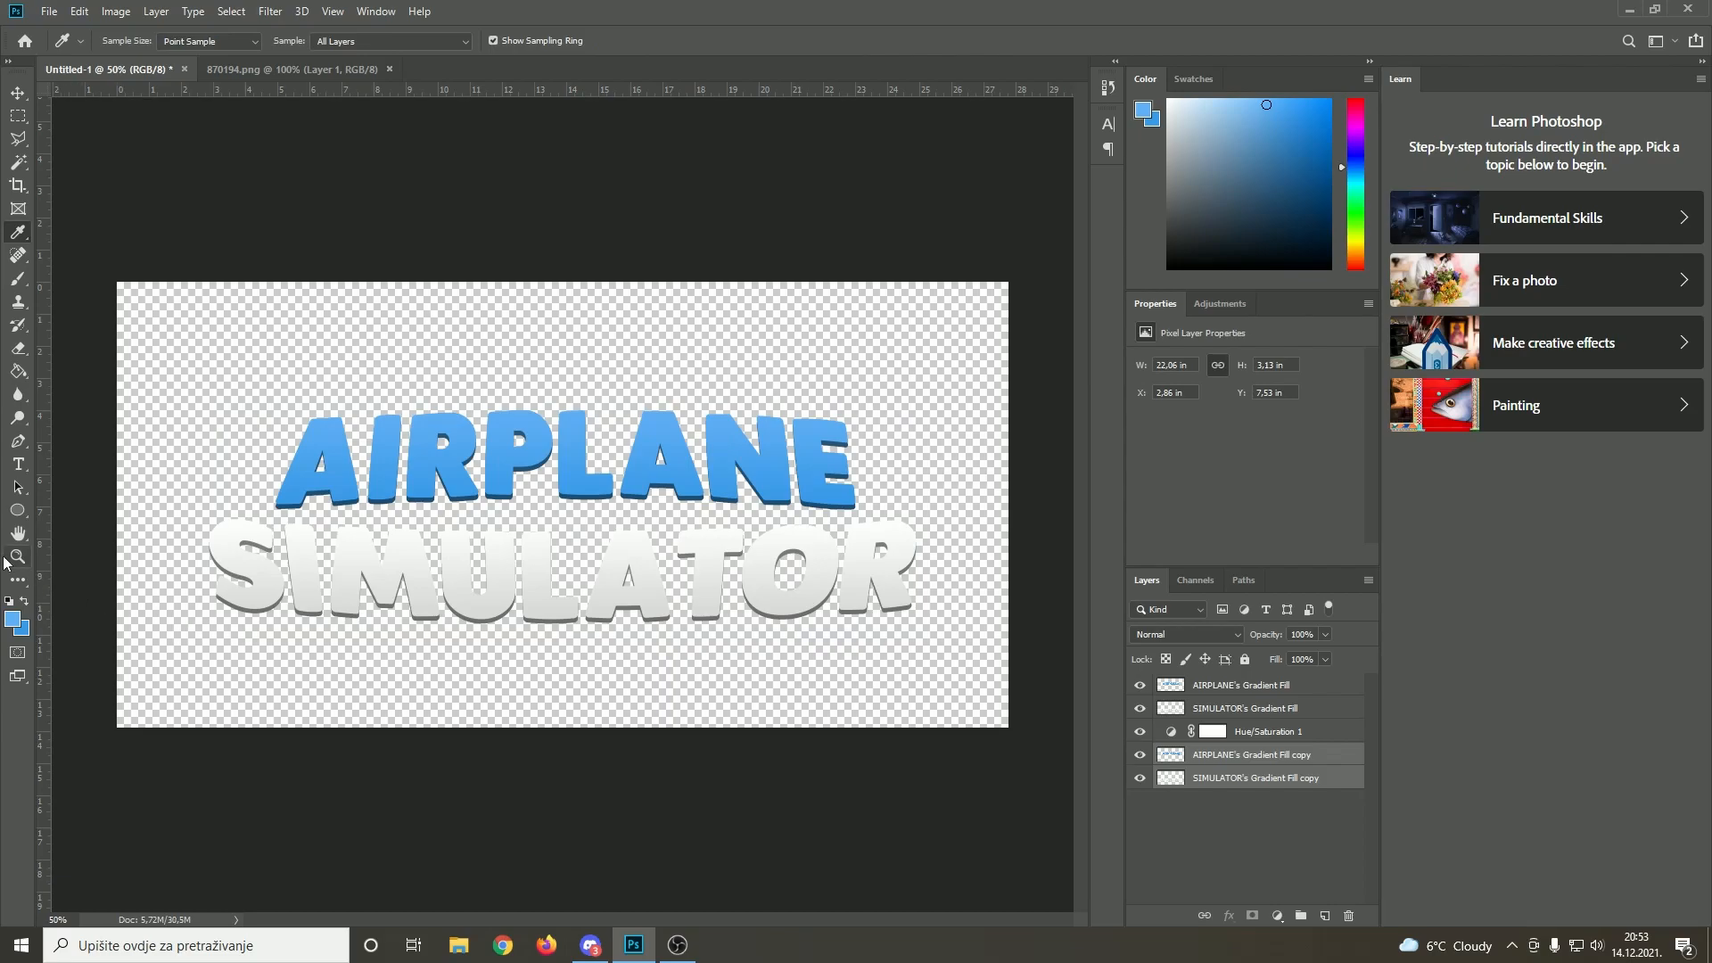
pyautogui.click(5, 559)
pyautogui.click(440, 355)
pyautogui.hotkey('ctrl', 't')
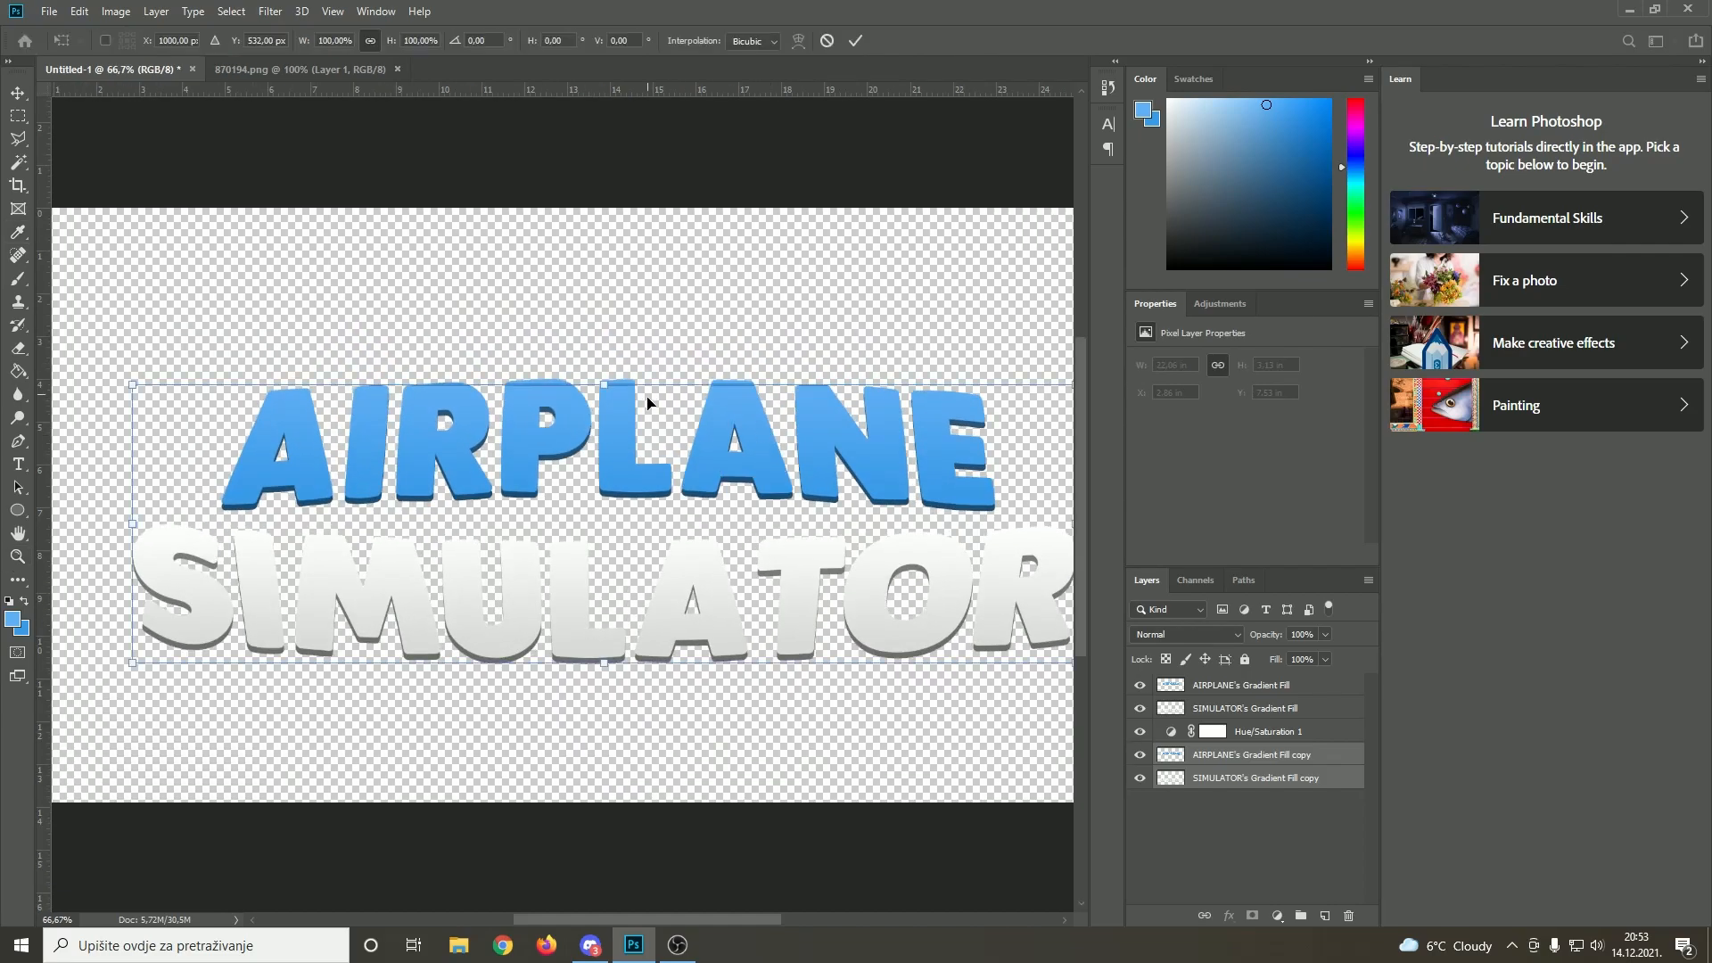
pyautogui.moveTo(652, 410); pyautogui.dragTo(647, 415)
pyautogui.press('Return')
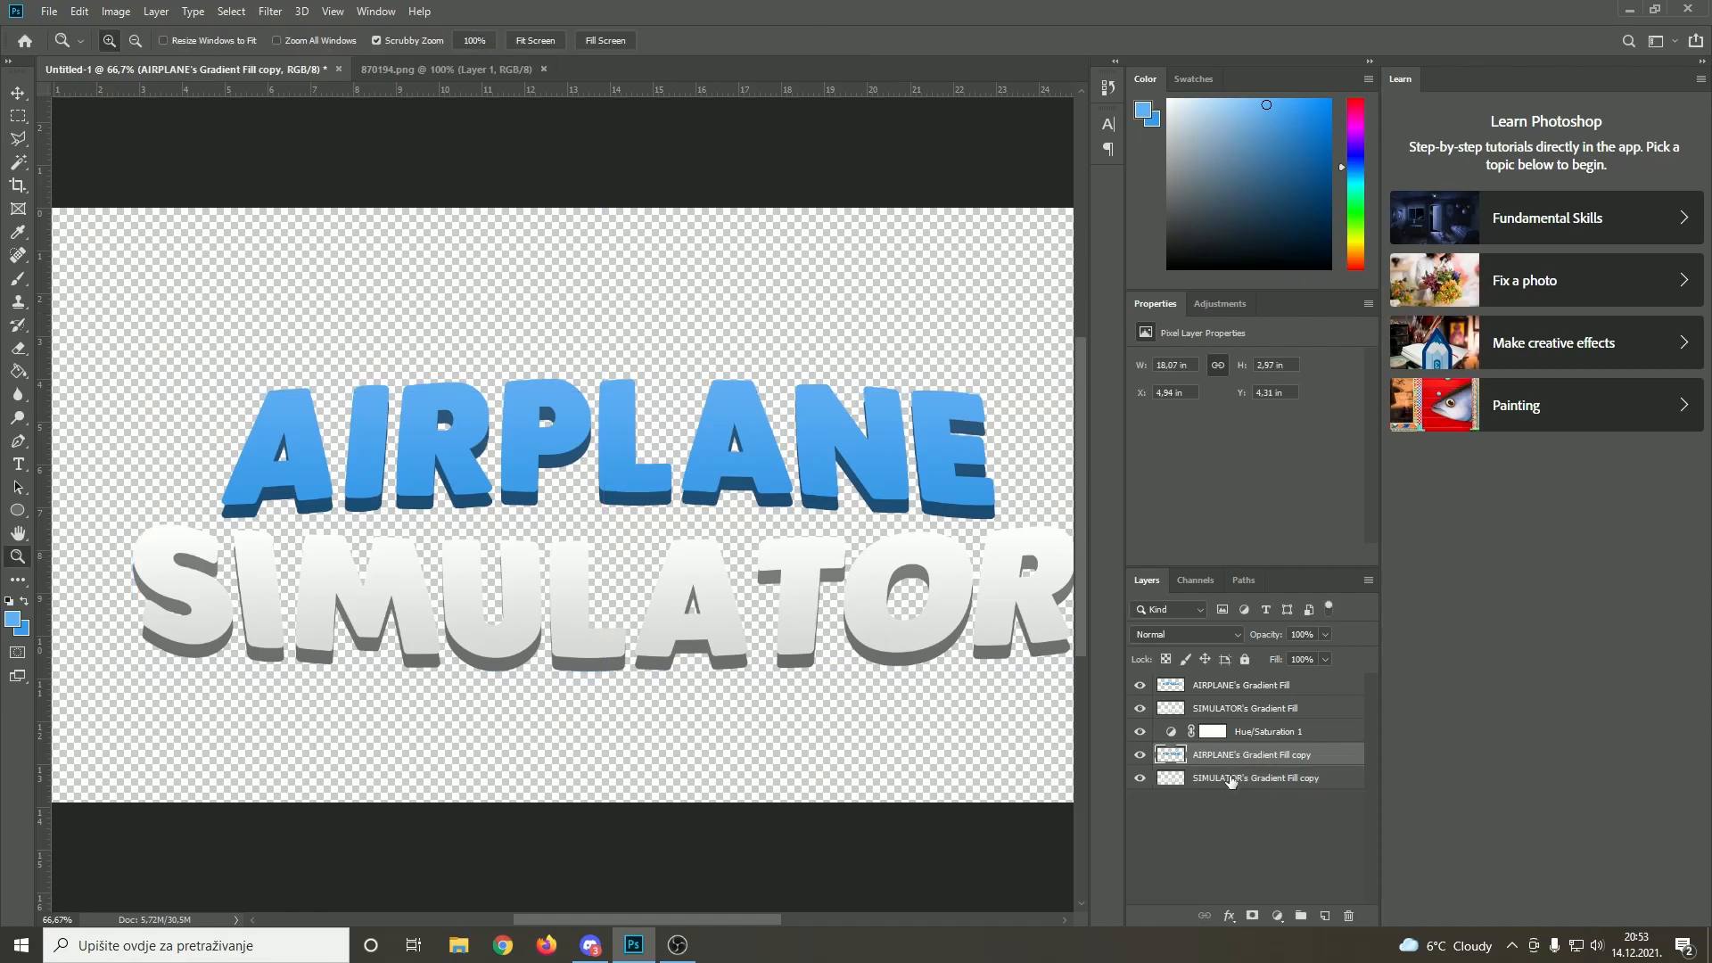
# Try moving SIMULATOR's copy alone up to about Y 7.28 in, behind the original letters
pyautogui.click(628, 621)
pyautogui.moveTo(623, 595); pyautogui.dragTo(653, 567)
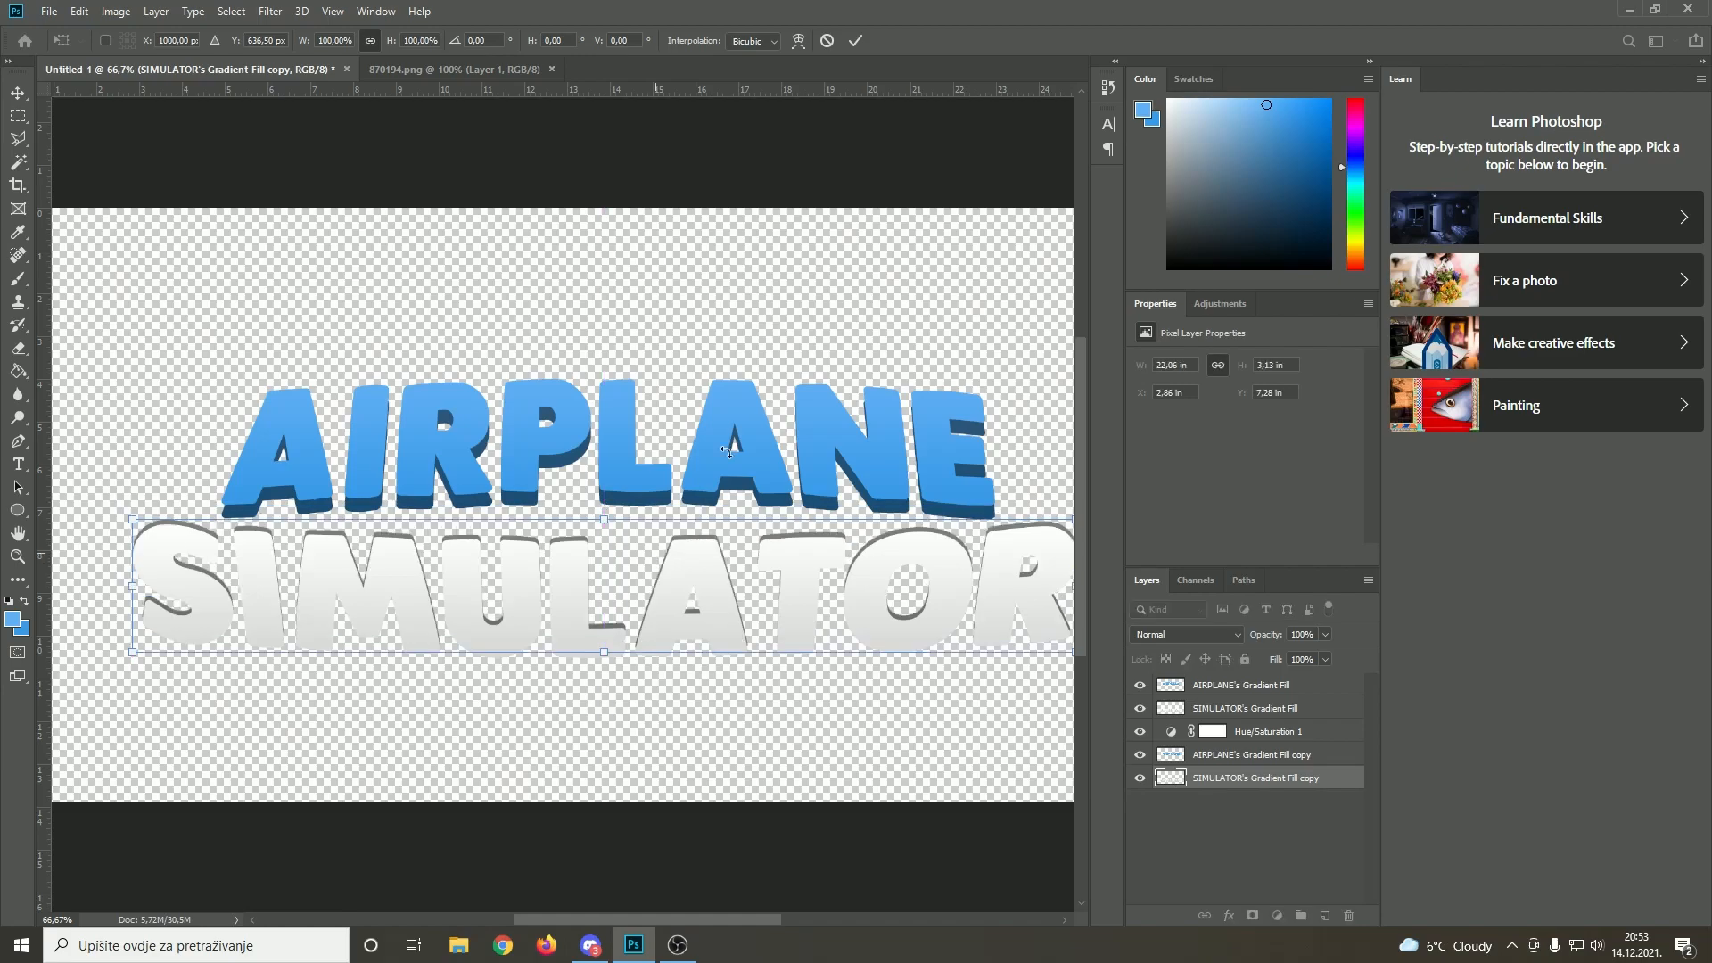
pyautogui.press('Return')
pyautogui.press('z')
pyautogui.click(128, 551)
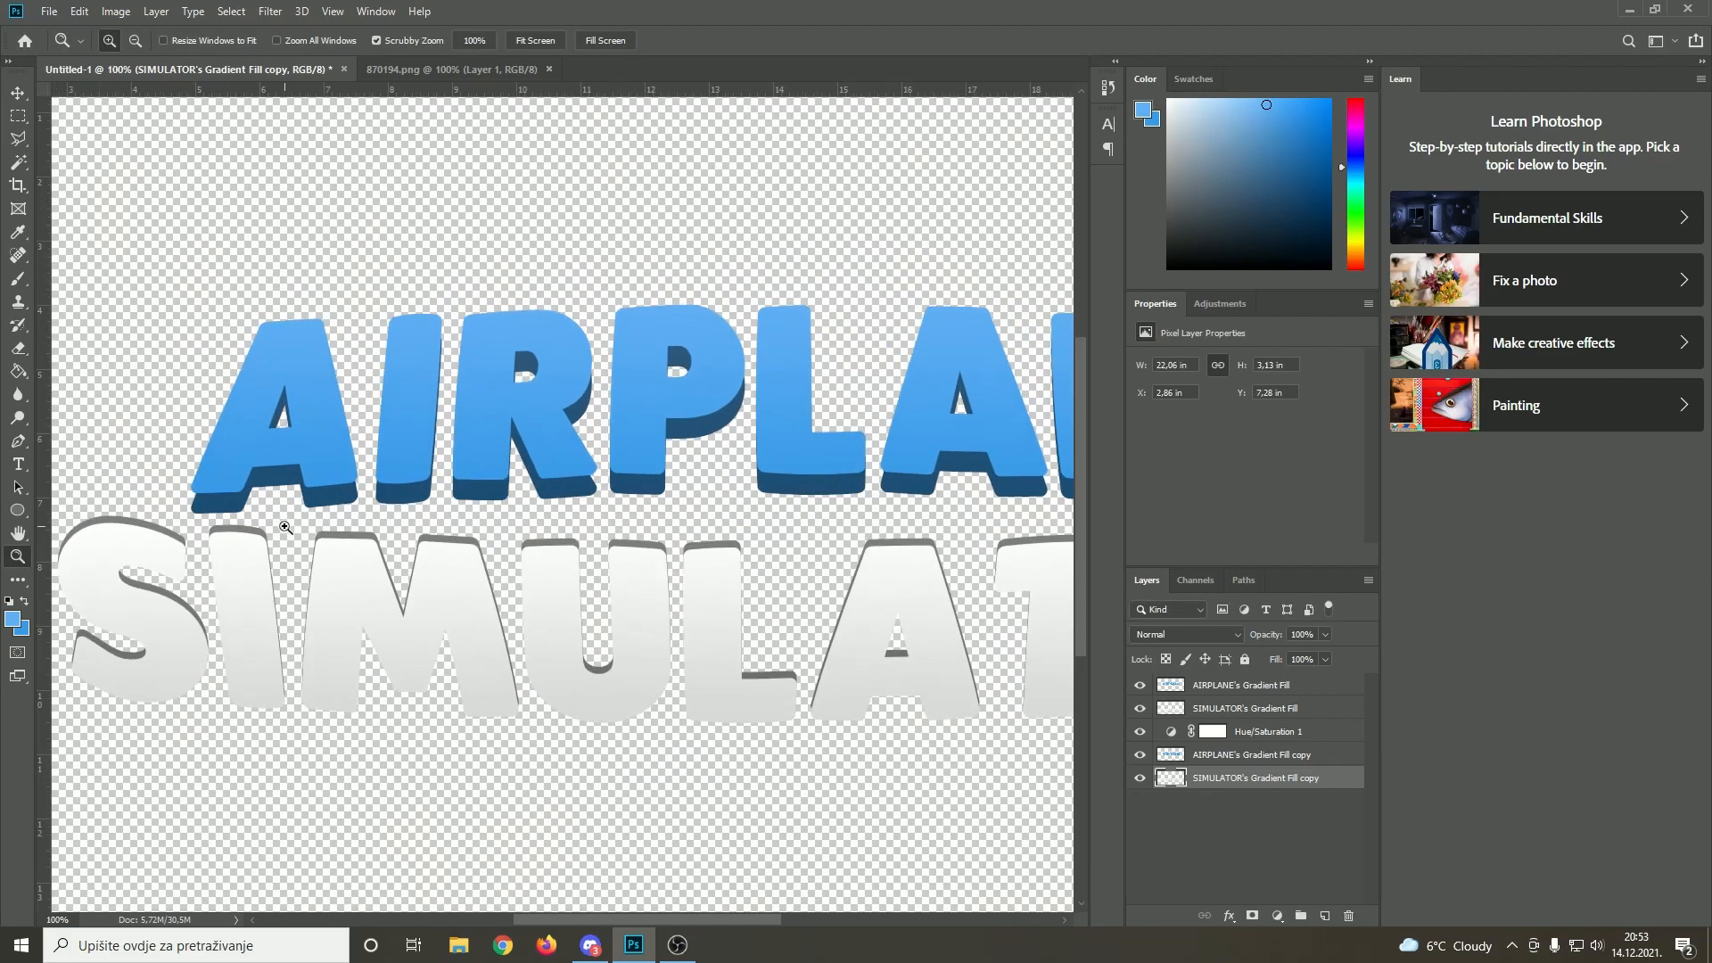
pyautogui.rightClick(619, 583)
pyautogui.click(660, 624)
pyautogui.rightClick(606, 521)
pyautogui.click(655, 617)
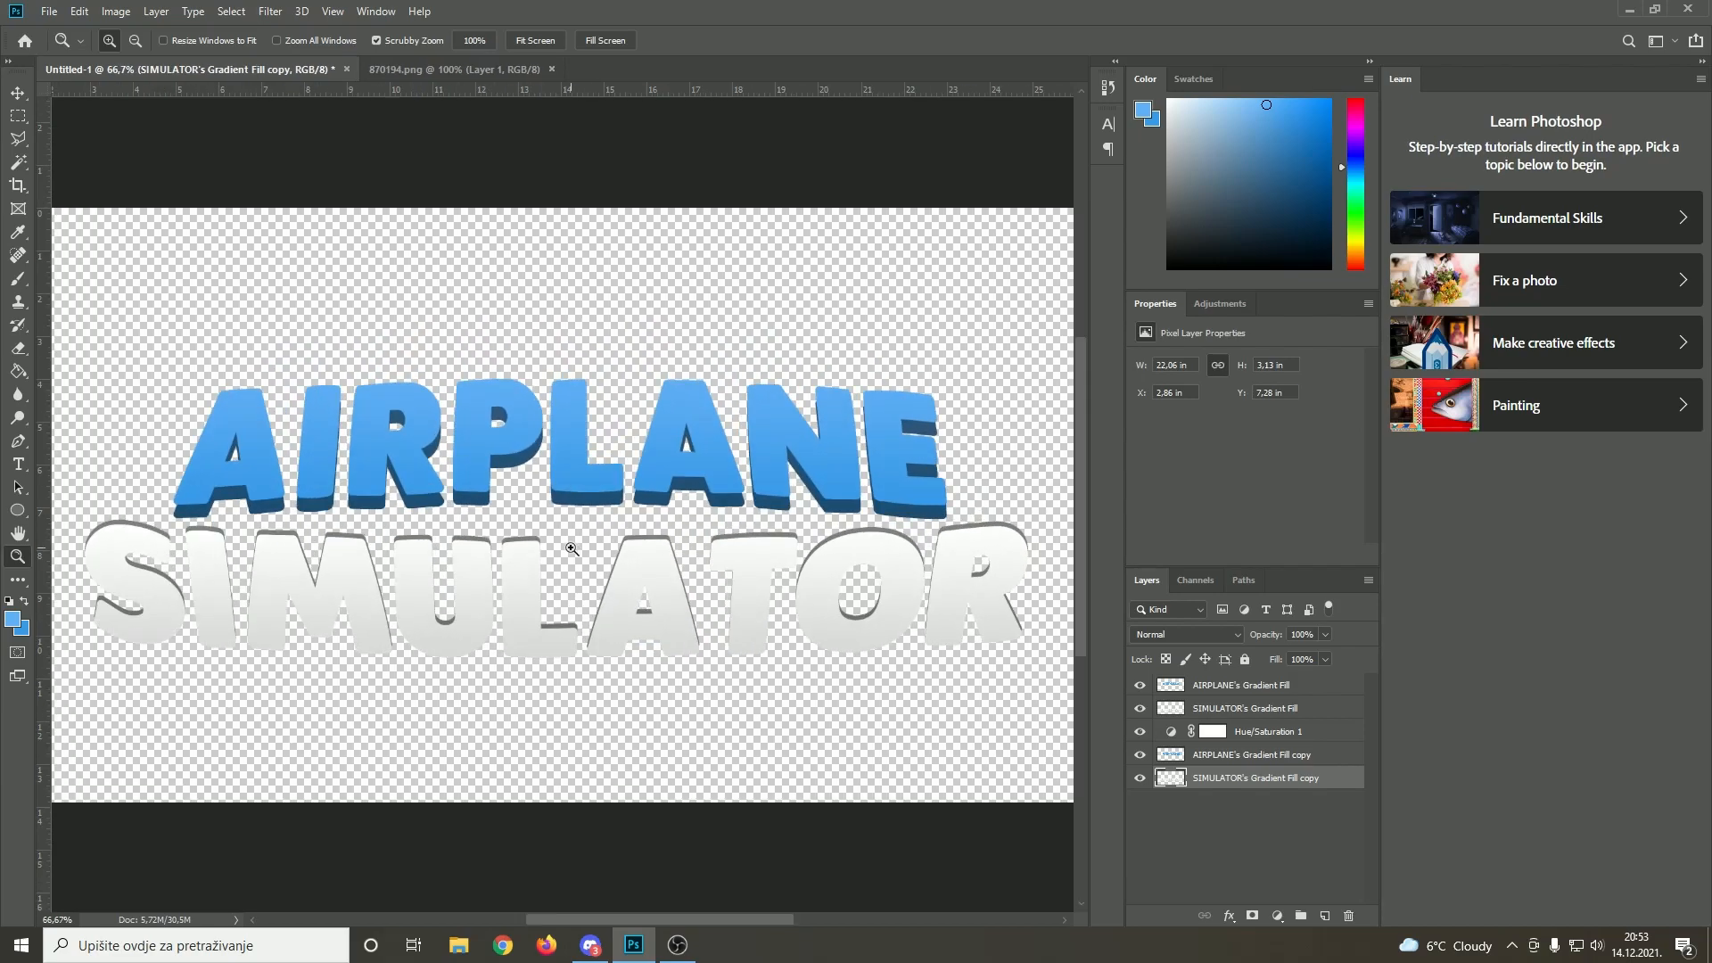
# Move SIMULATOR's copy down to about Y 7.51 in so its dark edge extends beneath the letters
pyautogui.moveTo(571, 549)
pyautogui.mouseDown()
pyautogui.moveTo(565, 535)
pyautogui.moveTo(592, 554)
pyautogui.mouseUp()
pyautogui.hotkey('ctrl', 't')
pyautogui.moveTo(768, 539); pyautogui.dragTo(762, 553)
pyautogui.press('Return')
# Nudge SIMULATOR's copy down in small steps to about Y 7.71 in, deepening its dark lower edge
pyautogui.rightClick(561, 422)
pyautogui.click(619, 452)
pyautogui.click(408, 743)
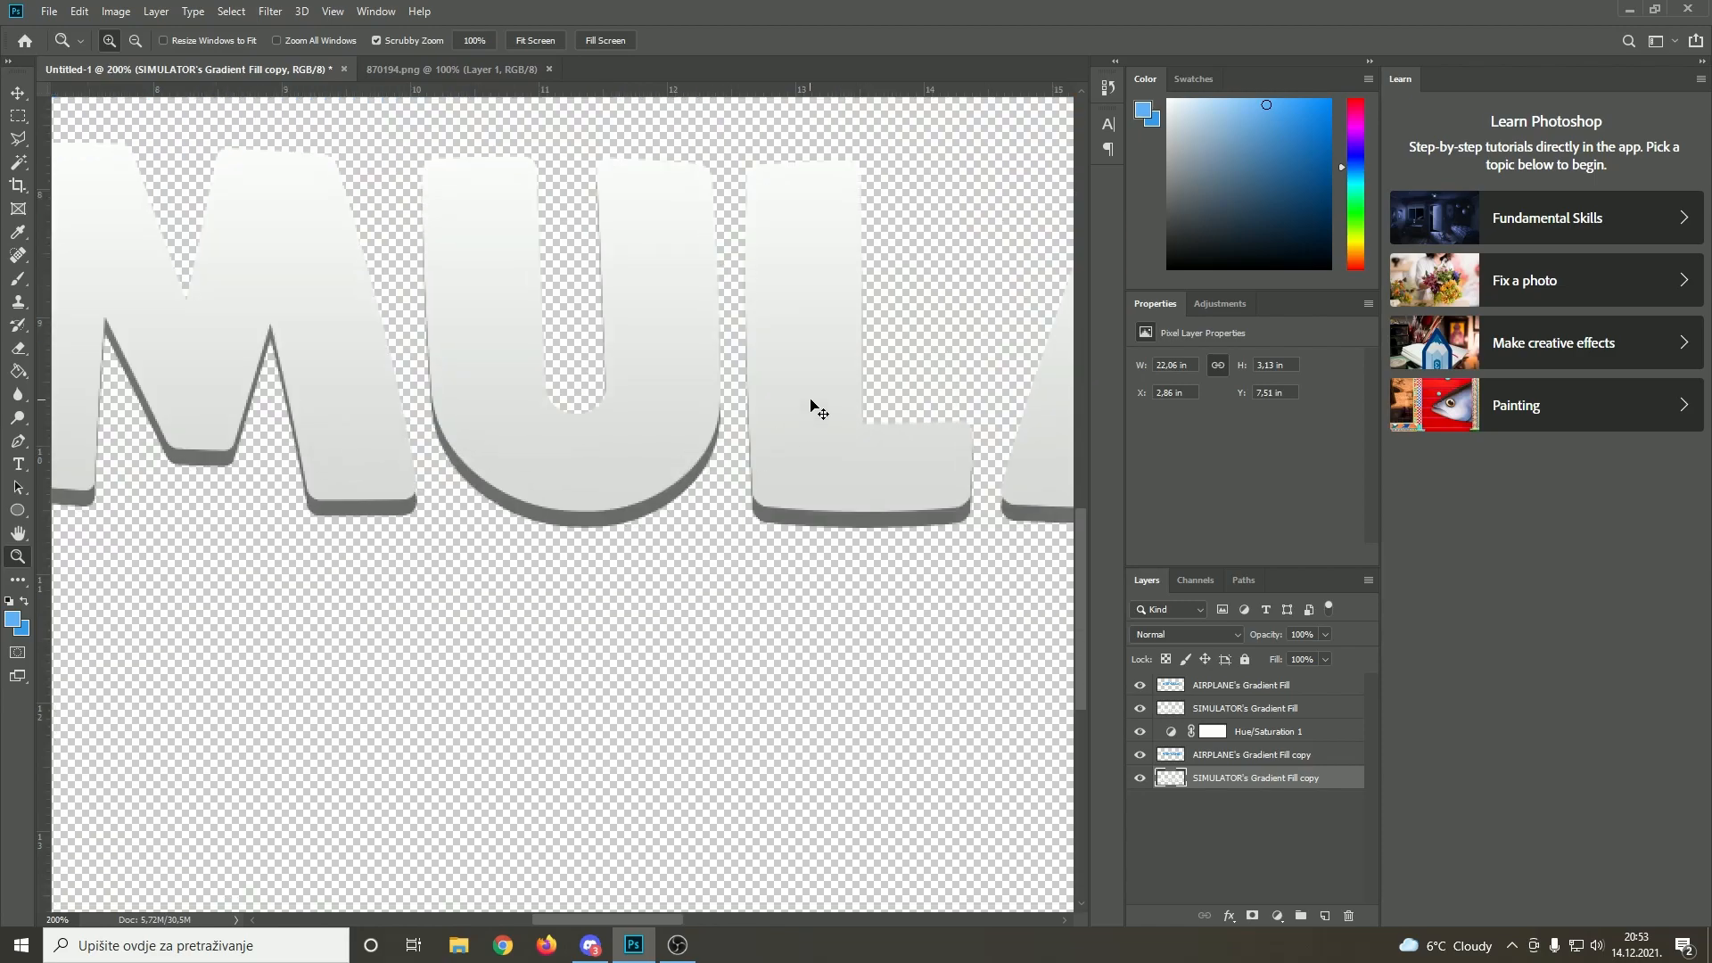
pyautogui.hotkey('ctrl', 'Down')
pyautogui.hotkey('ctrl', 'Down')
pyautogui.hotkey('ctrl', 'Down')
pyautogui.hotkey('ctrl', 'Down')
pyautogui.hotkey('ctrl', 'Down')
pyautogui.hotkey('ctrl', 'Down')
pyautogui.hotkey('ctrl', 'Down')
pyautogui.hotkey('ctrl', 'Down')
pyautogui.hotkey('ctrl', 'Down')
pyautogui.hotkey('ctrl', 'Down')
pyautogui.hotkey('ctrl', 'Down')
pyautogui.hotkey('ctrl', 'Down')
pyautogui.hotkey('ctrl', 'Down')
pyautogui.hotkey('ctrl', 'Down')
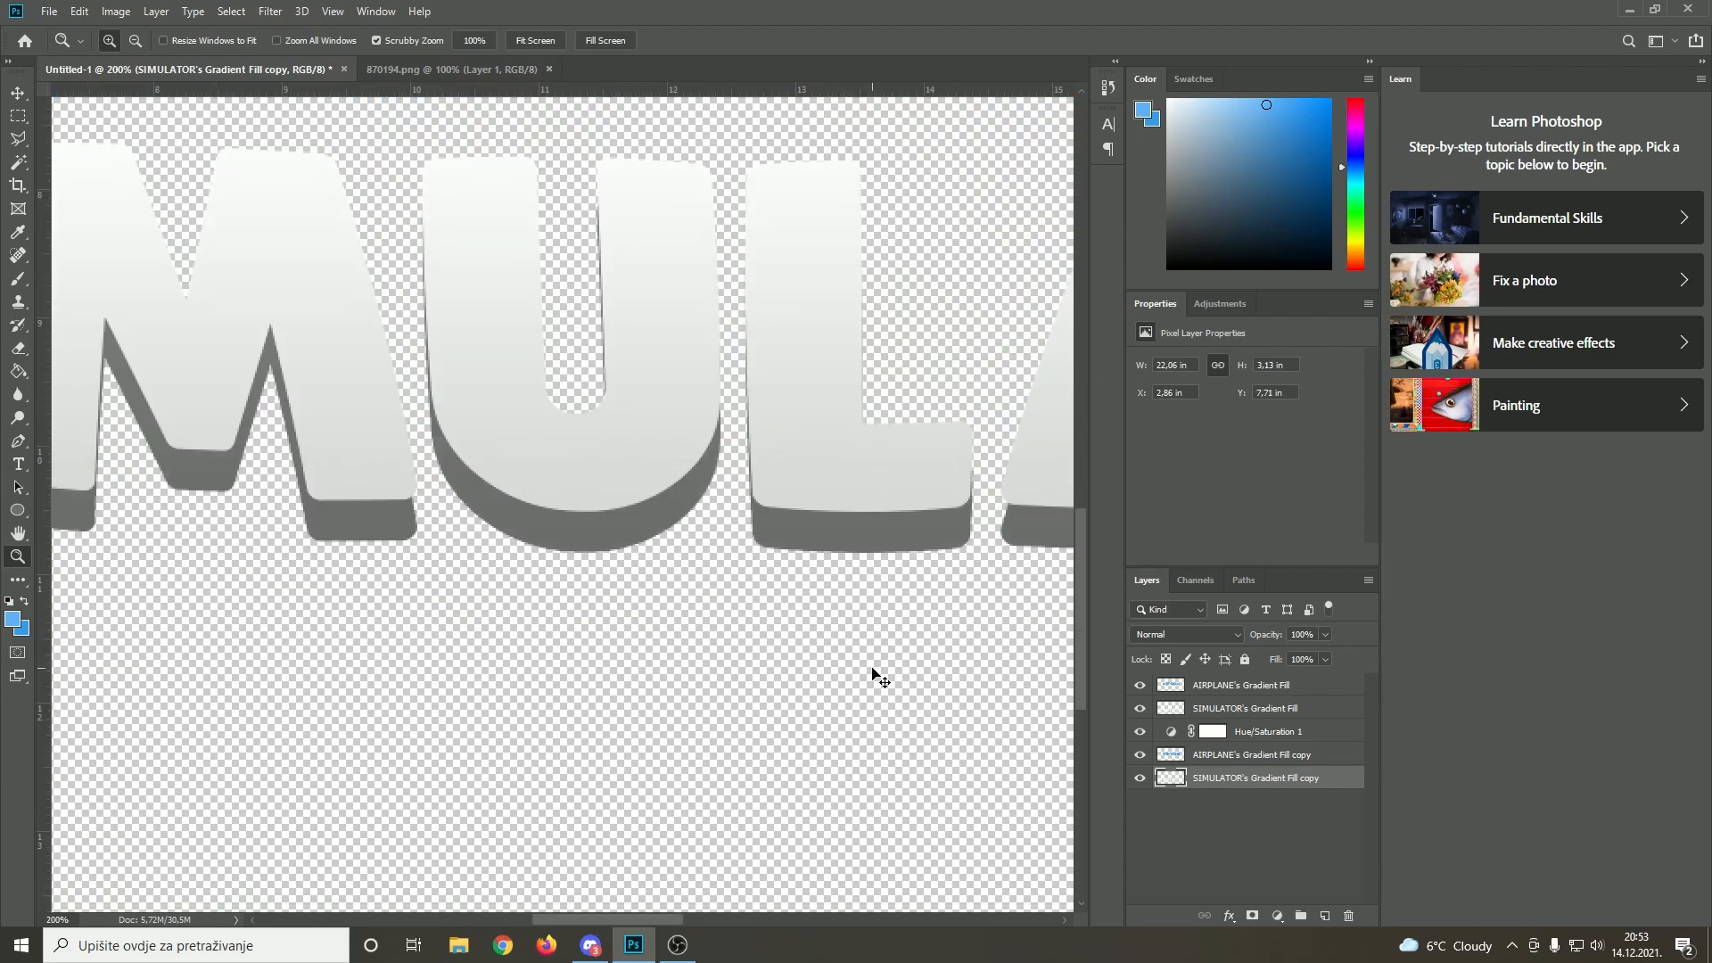
pyautogui.rightClick(723, 586)
pyautogui.click(741, 590)
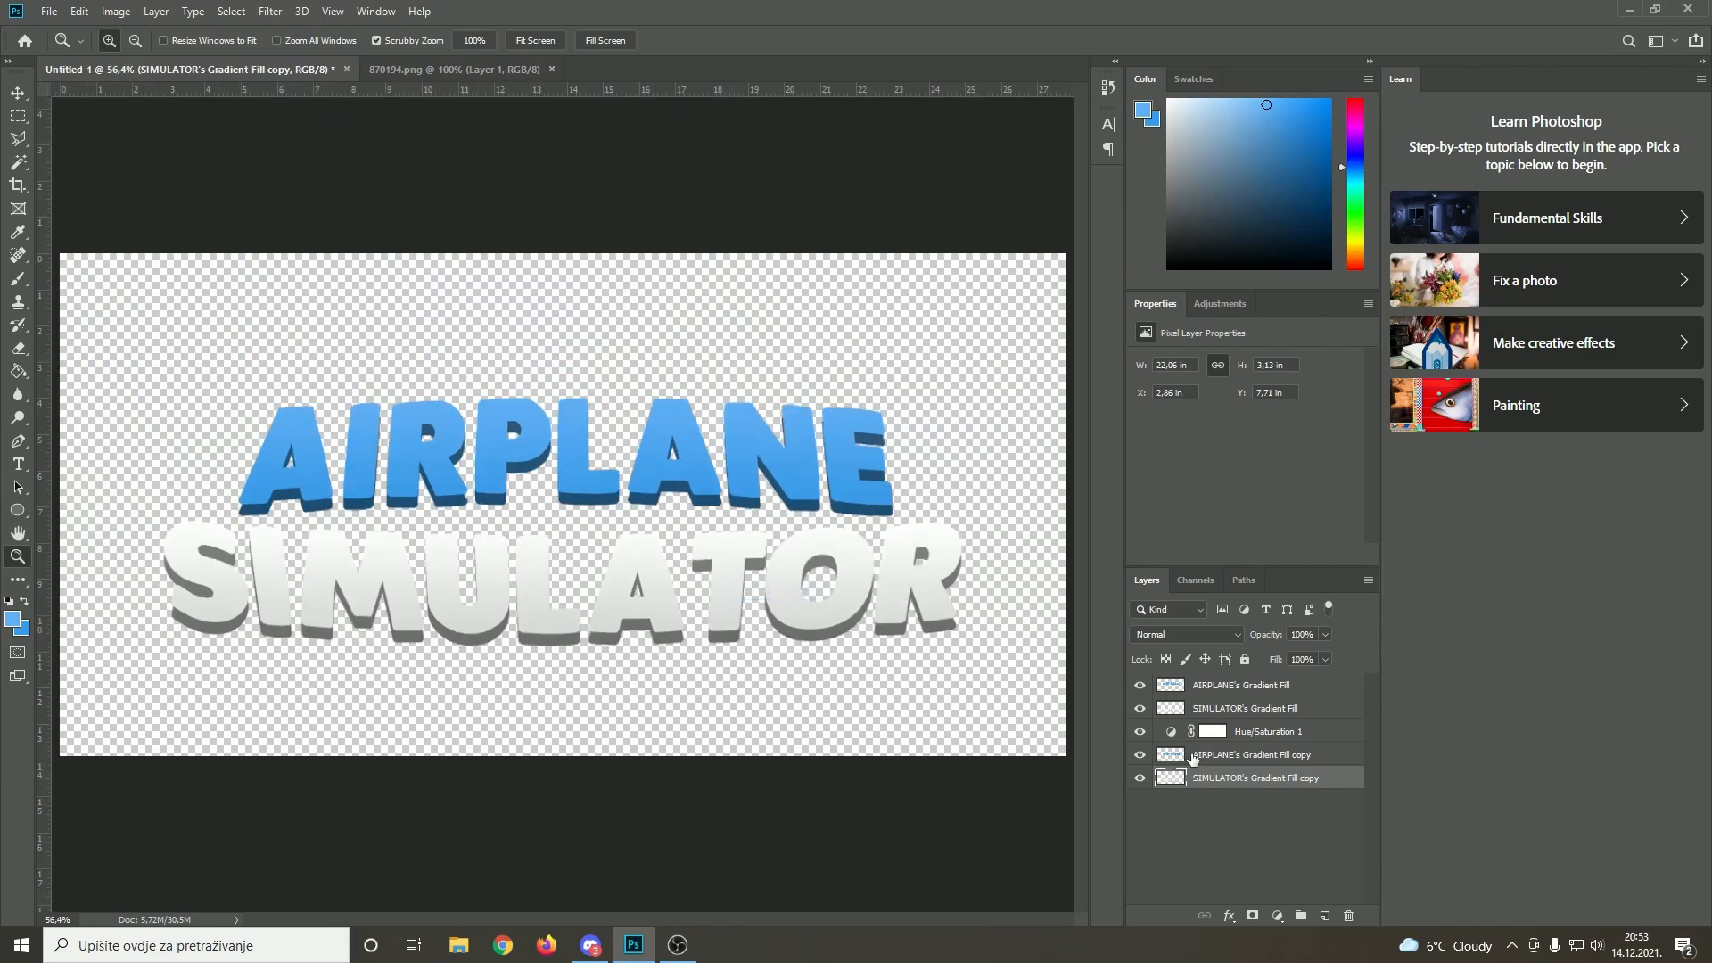
# Move both word copies up together until SIMULATOR's copy is at about Y 7.63 in, and select the Hue/Saturation layer
pyautogui.keyDown('ctrl'); pyautogui.click(1188, 760); pyautogui.keyUp('ctrl')
pyautogui.click(538, 384)
pyautogui.click(592, 338)
pyautogui.click(592, 337)
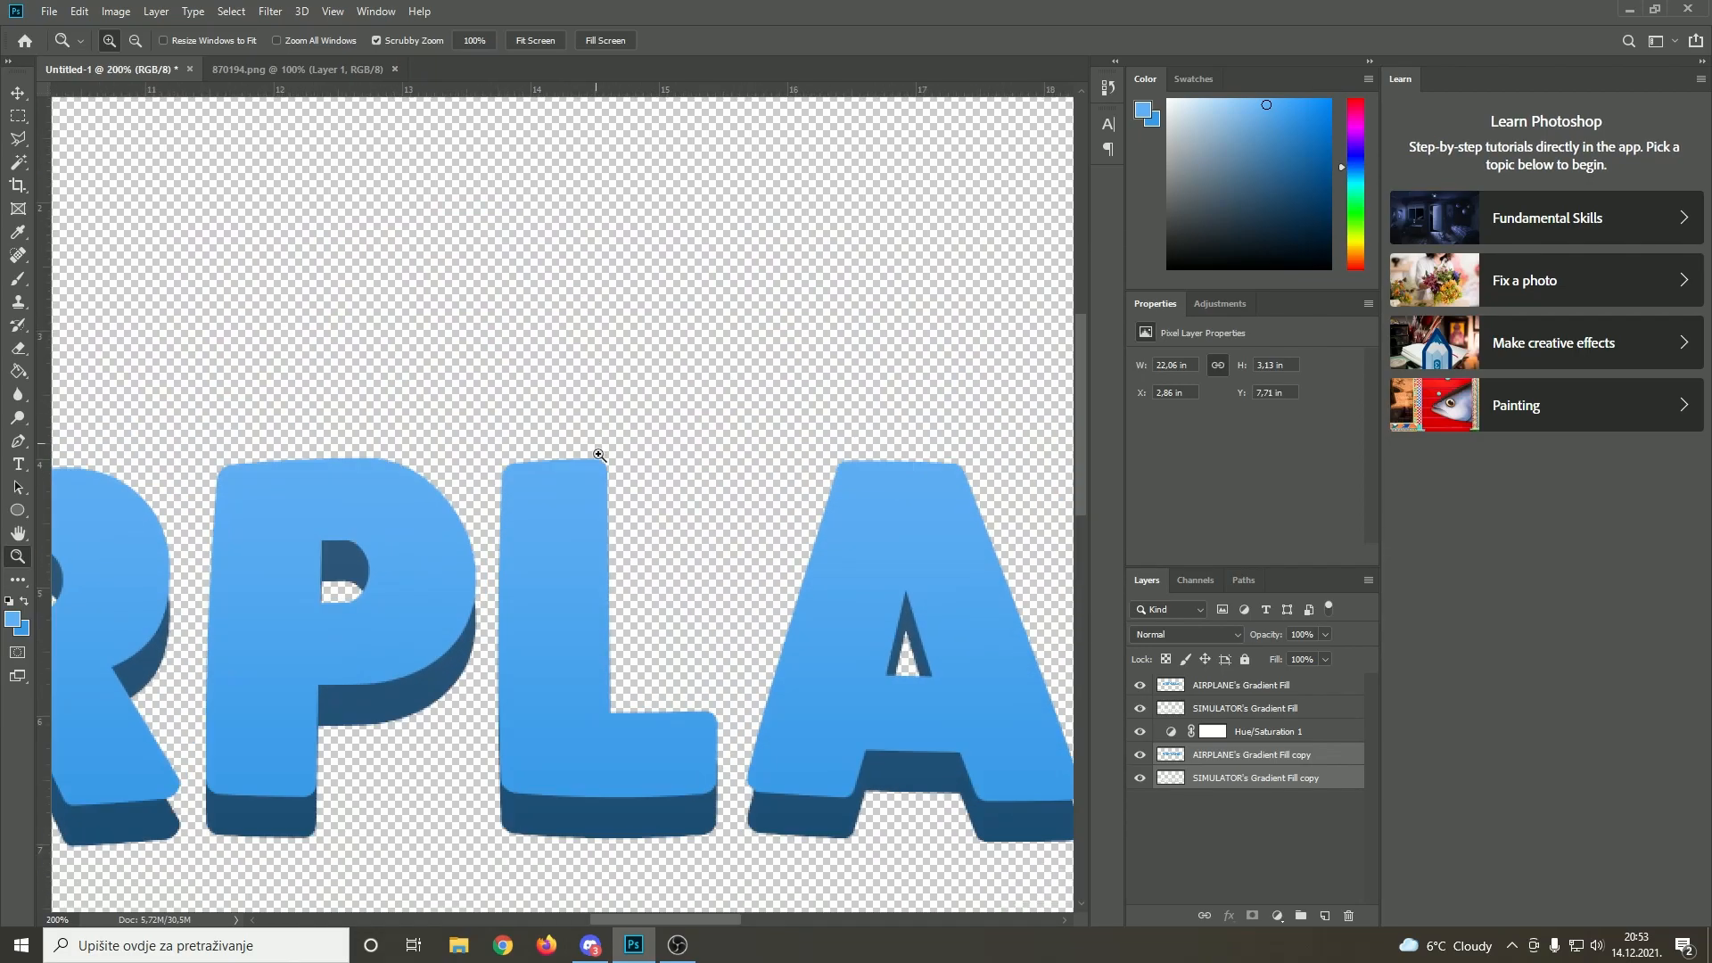
pyautogui.hotkey('ctrl', 't')
pyautogui.moveTo(676, 545); pyautogui.dragTo(673, 531)
pyautogui.press('Return')
pyautogui.press('z')
pyautogui.rightClick(457, 454)
pyautogui.click(497, 461)
pyautogui.rightClick(535, 453)
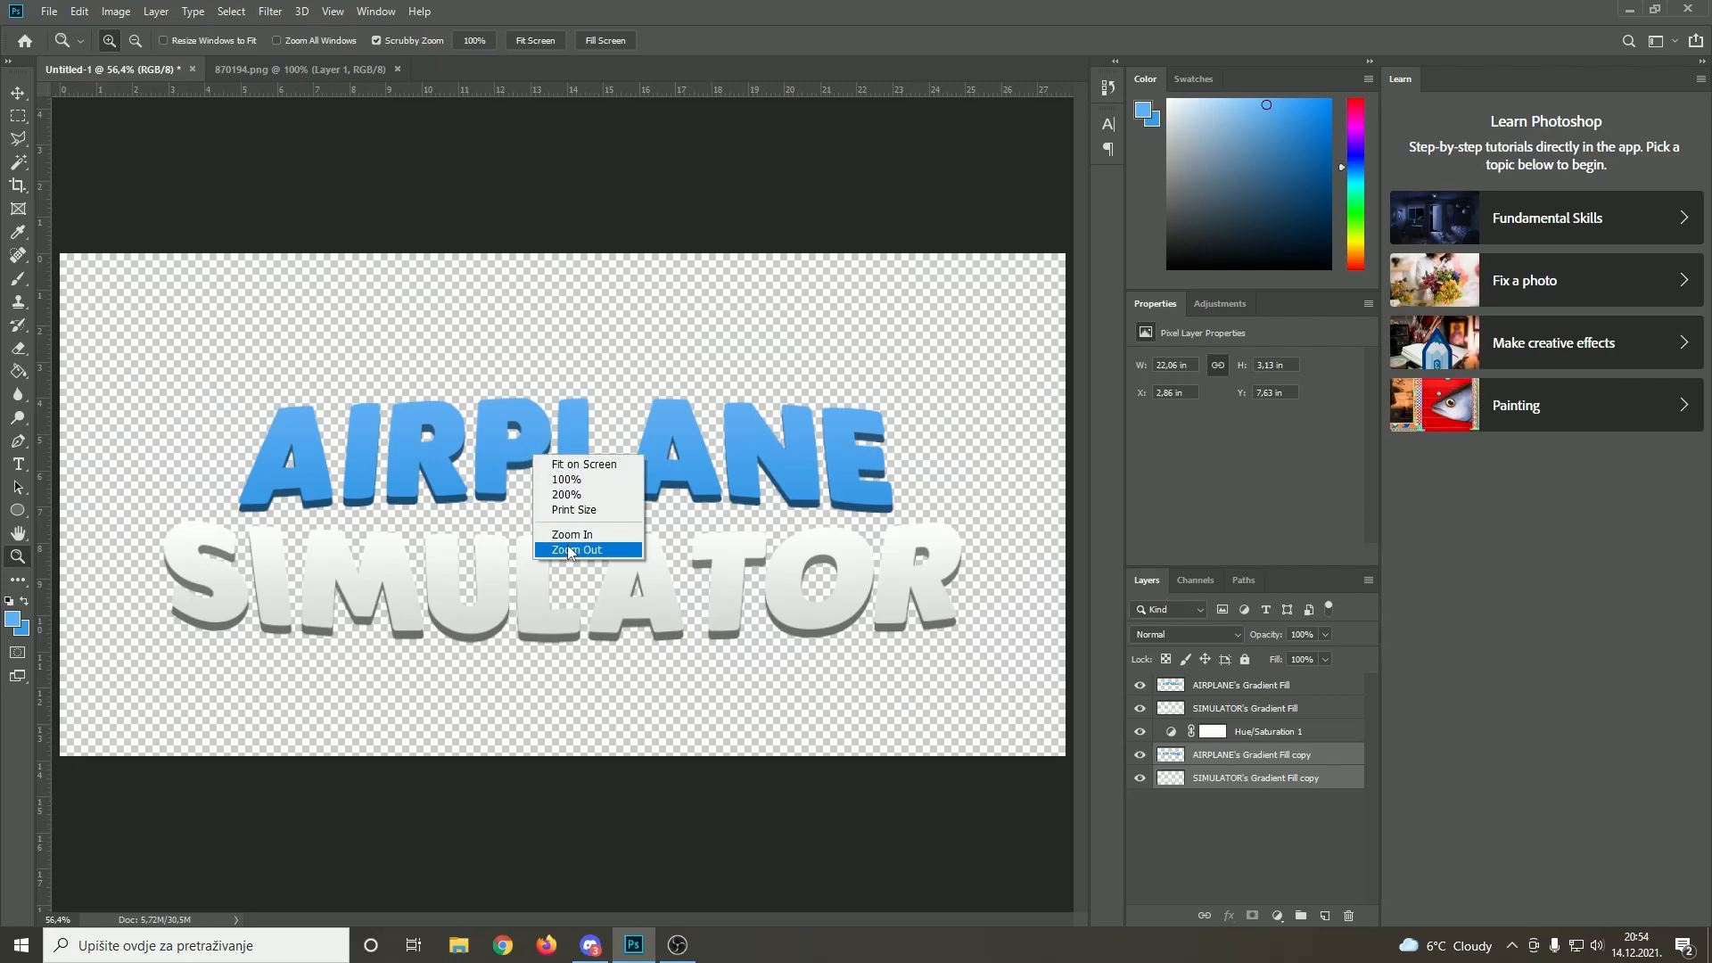
pyautogui.click(572, 547)
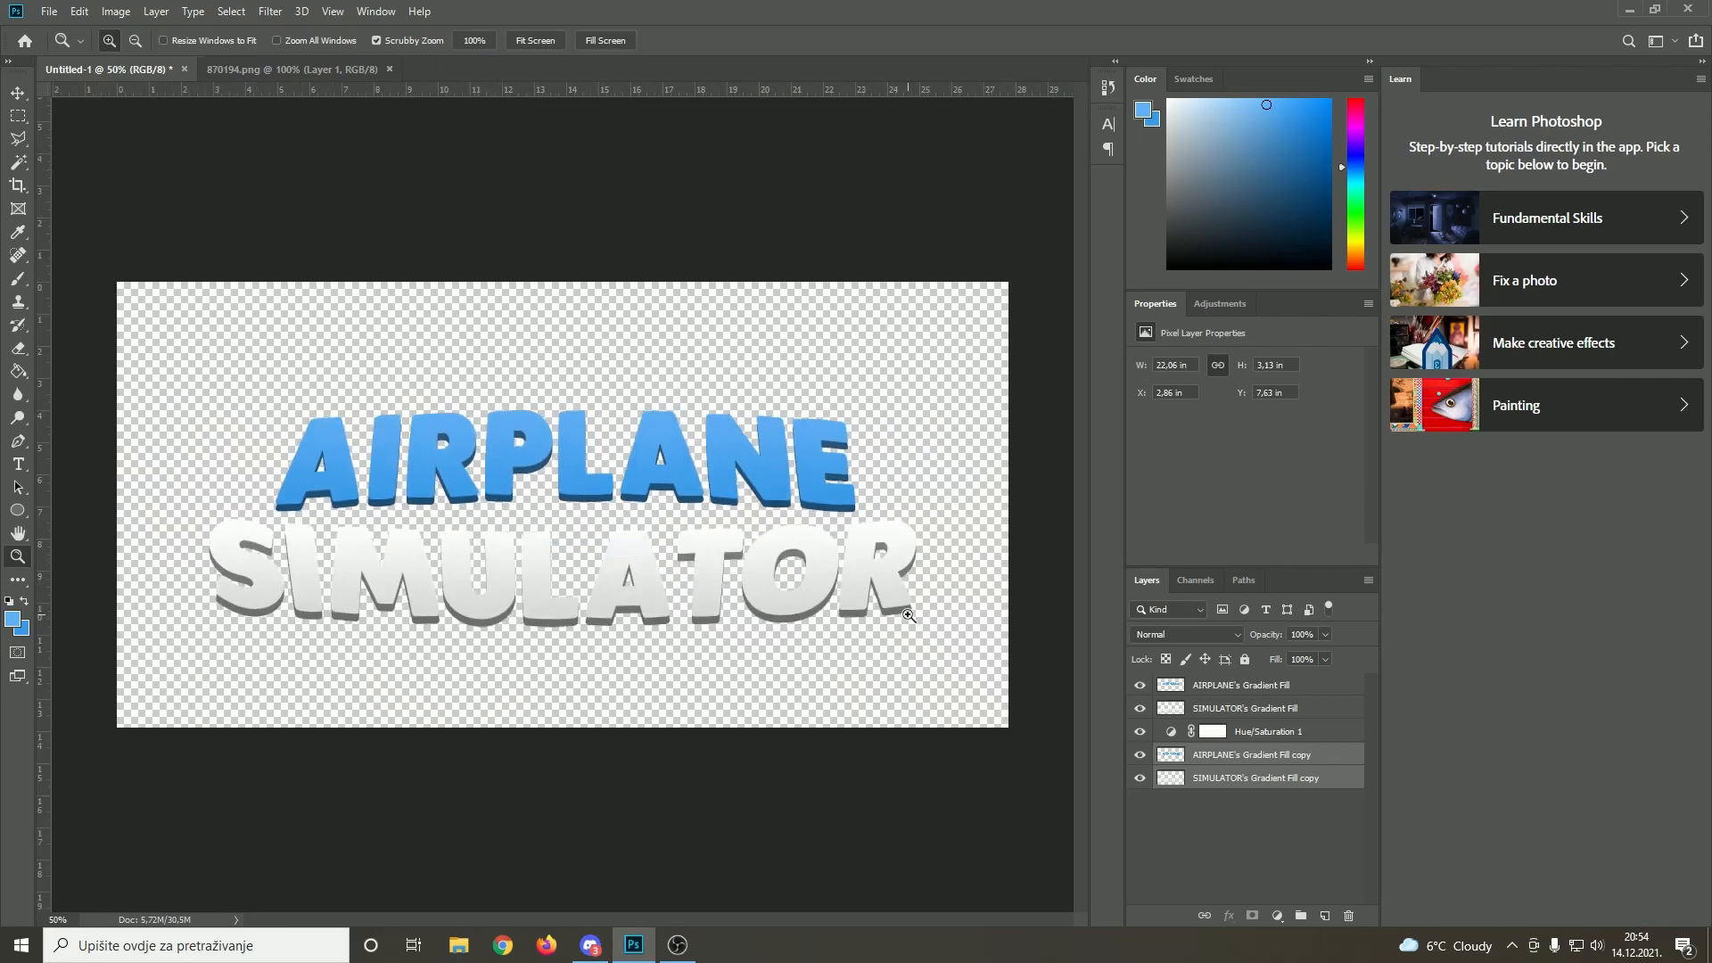
pyautogui.click(1240, 733)
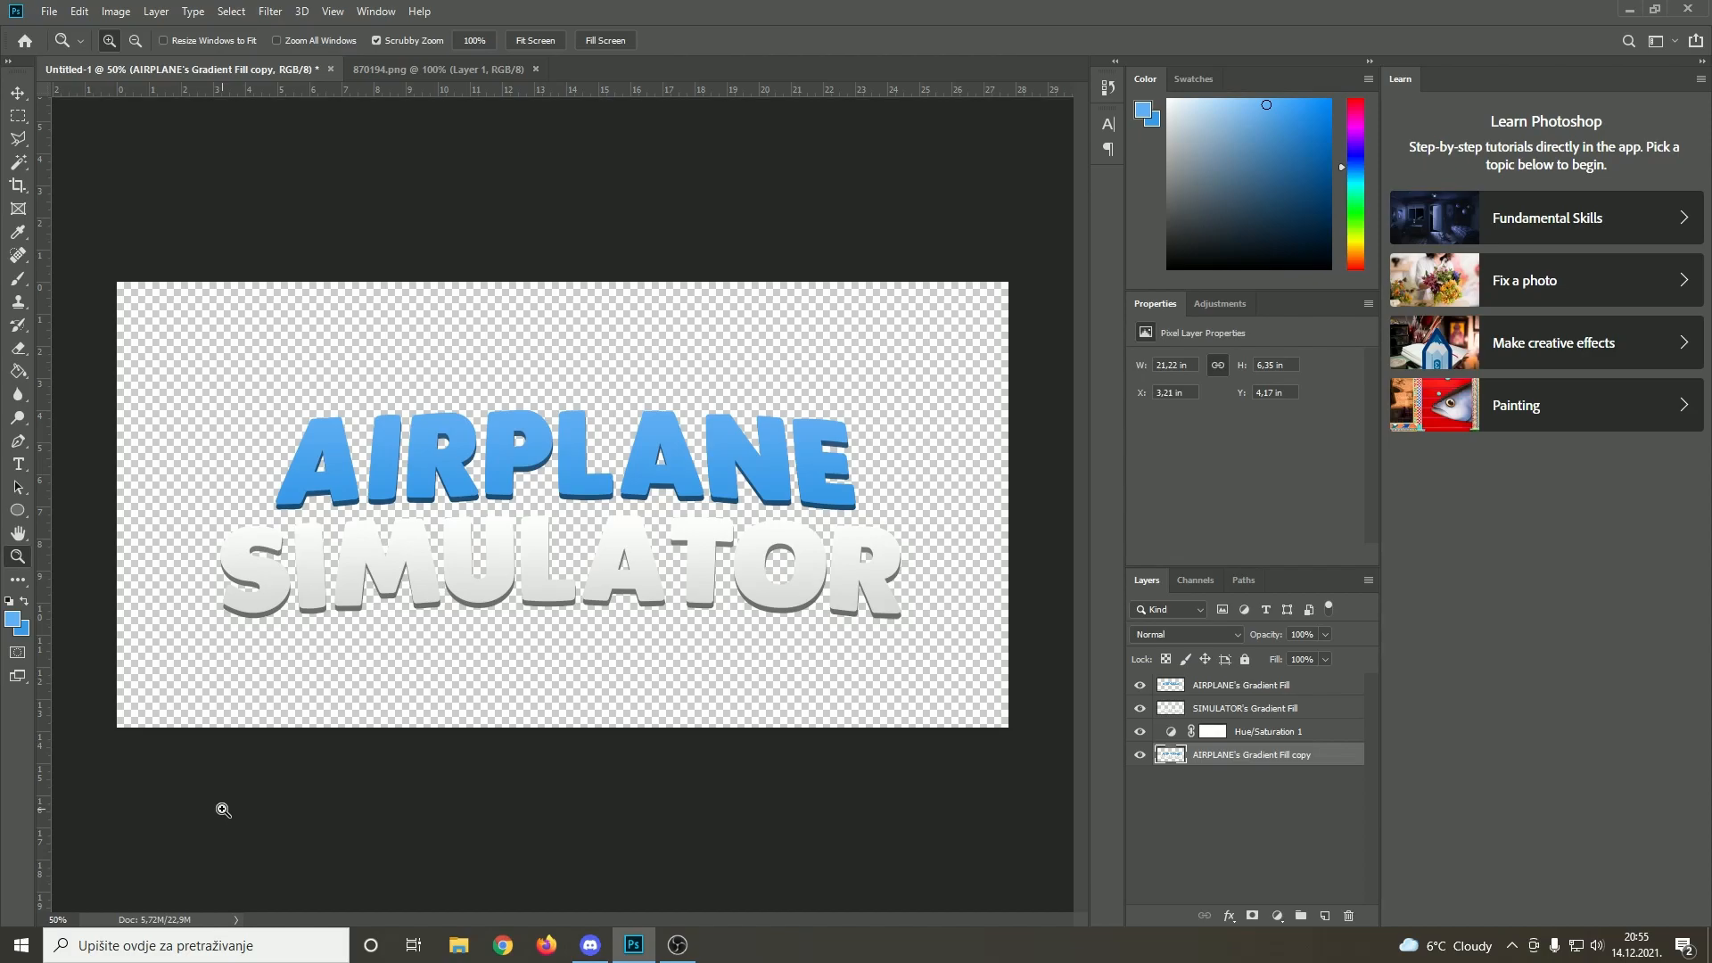
pyautogui.click(1247, 713)
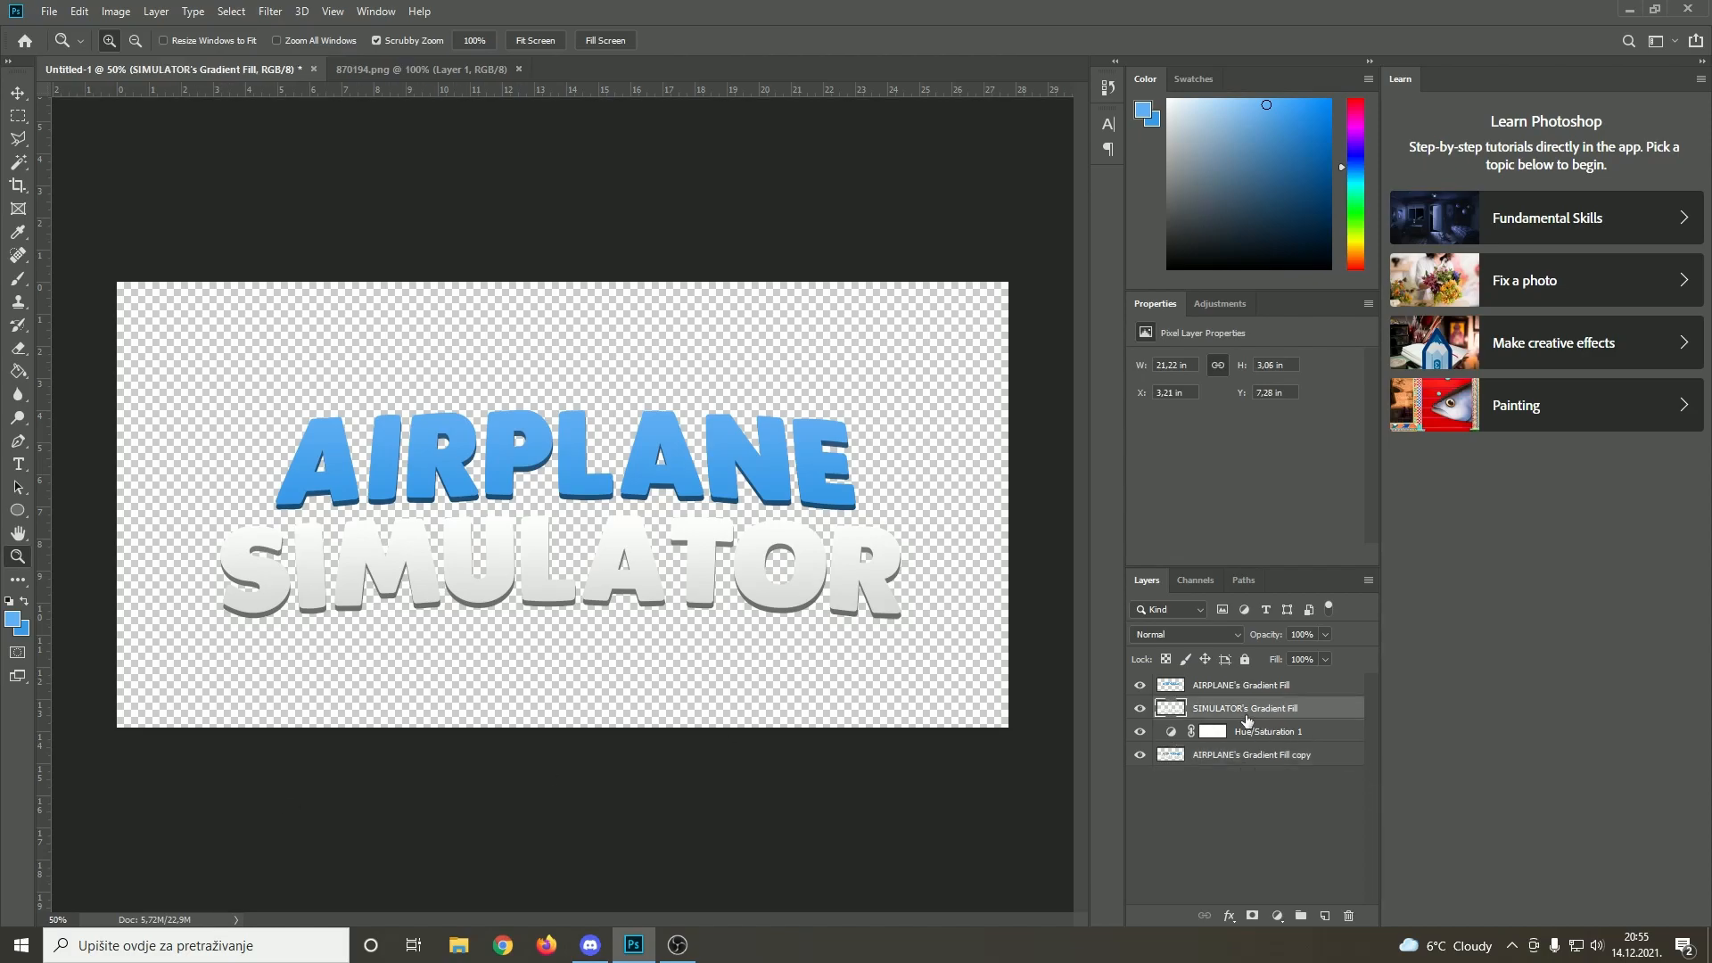
pyautogui.keyDown('shift'); pyautogui.click(1208, 687); pyautogui.keyUp('shift')
pyautogui.rightClick(1207, 688)
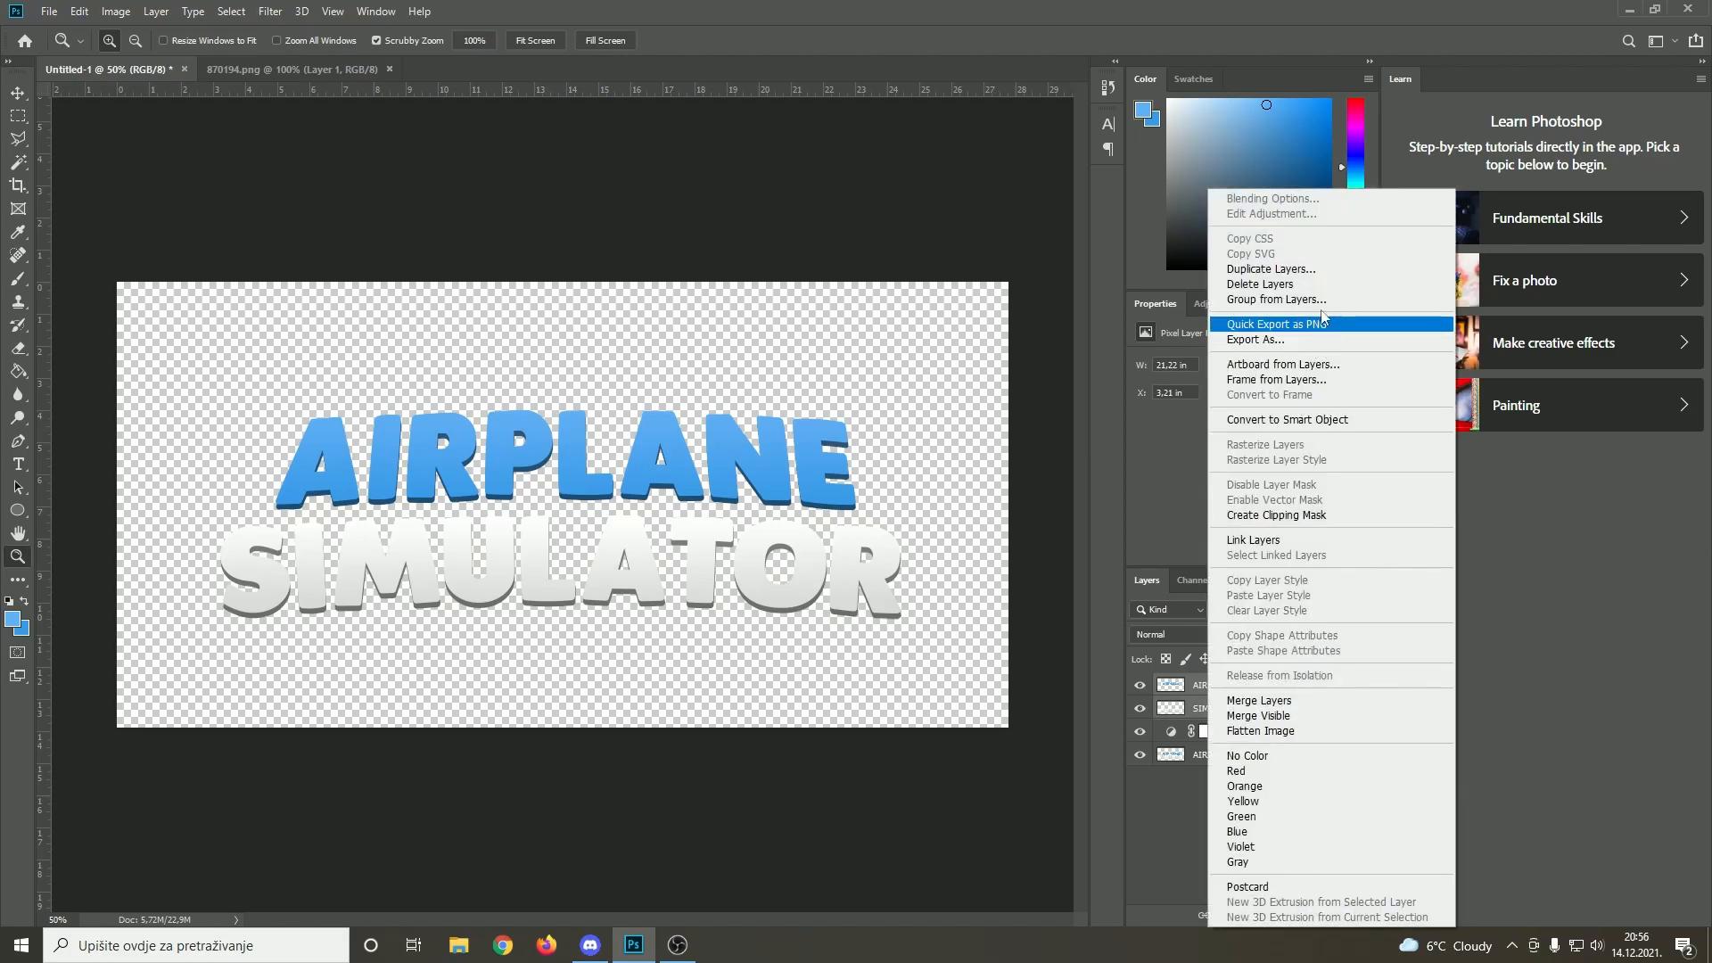
pyautogui.click(1142, 801)
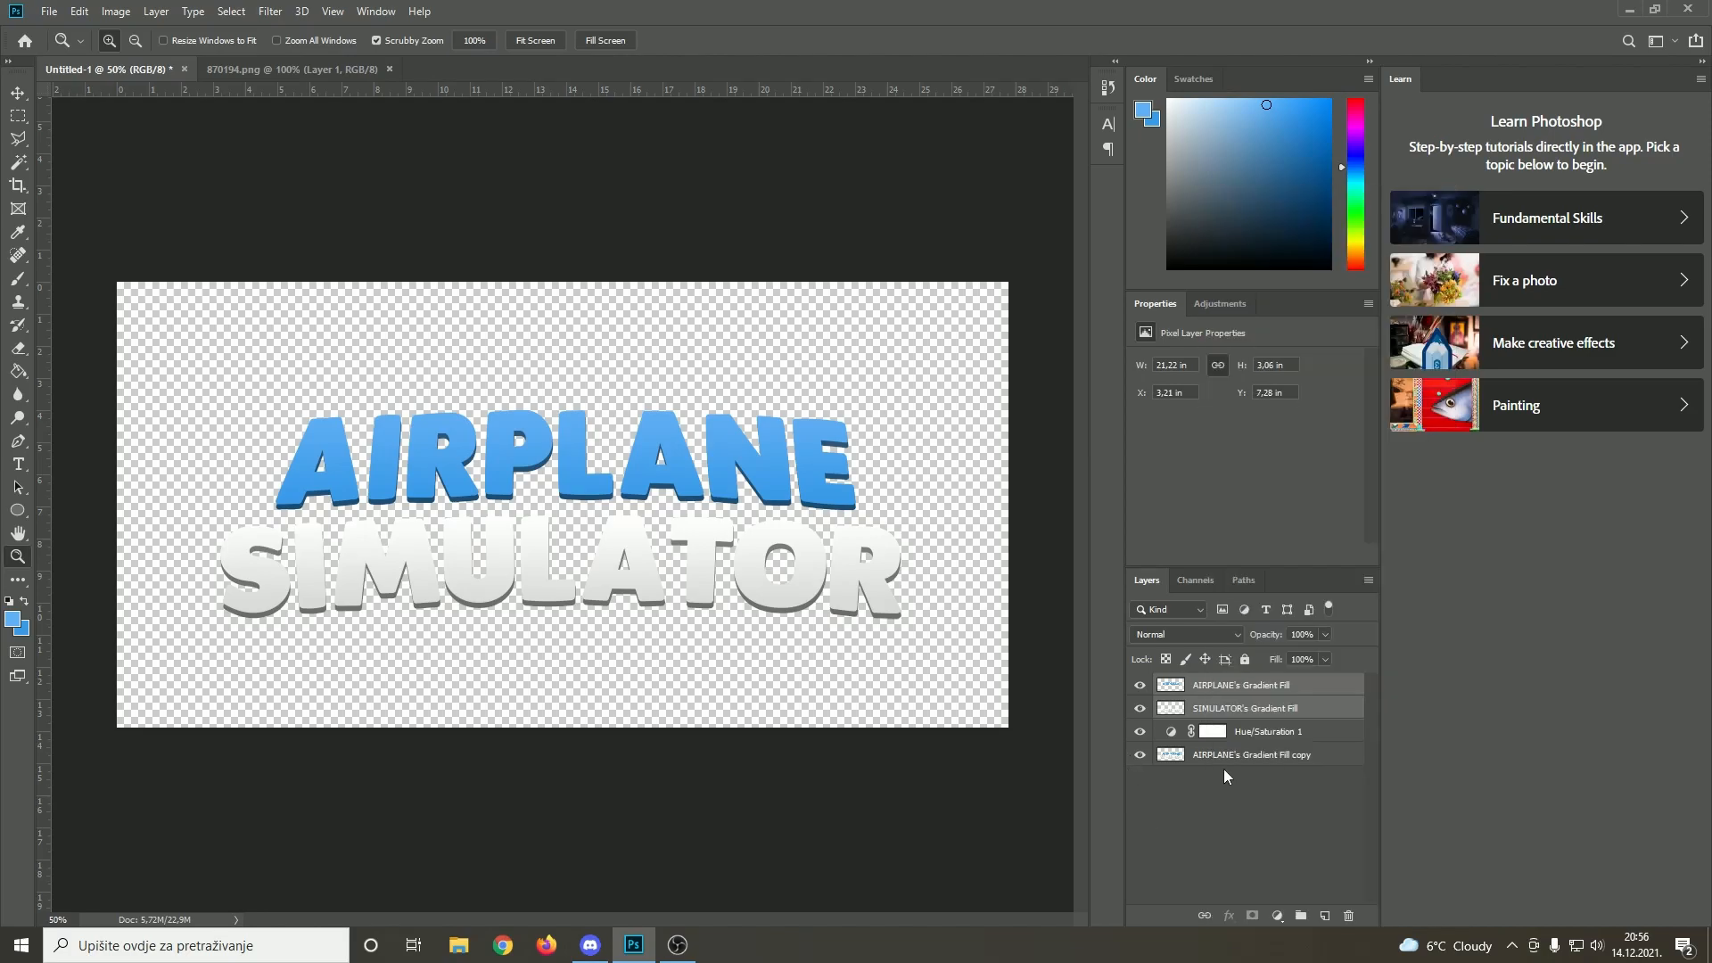
# Merge the Hue/Saturation layer with the word copies beneath it into one shadow layer
pyautogui.click(1231, 733)
pyautogui.keyDown('shift'); pyautogui.click(1229, 756); pyautogui.keyUp('shift')
pyautogui.hotkey('ctrl', 'e')
pyautogui.click(1266, 801)
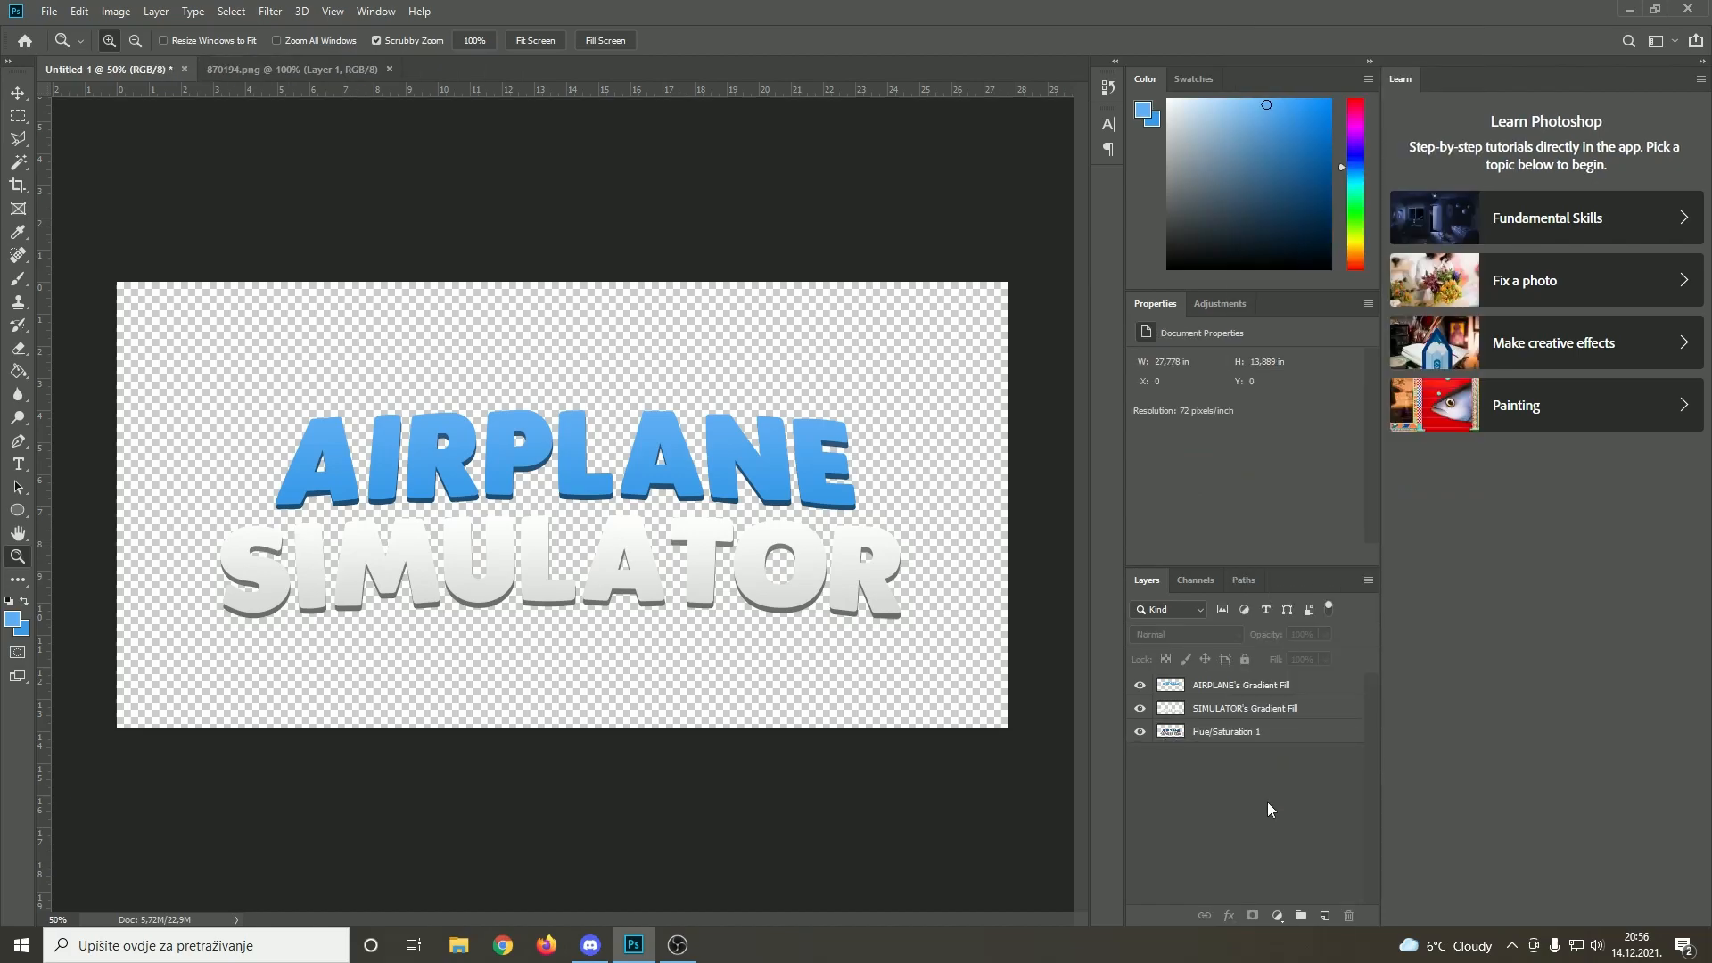
# On the merged shadow layer, outline the gap at the lower-left corner of AIRPLANE's first A with the Polygonal Lasso
pyautogui.click(1194, 731)
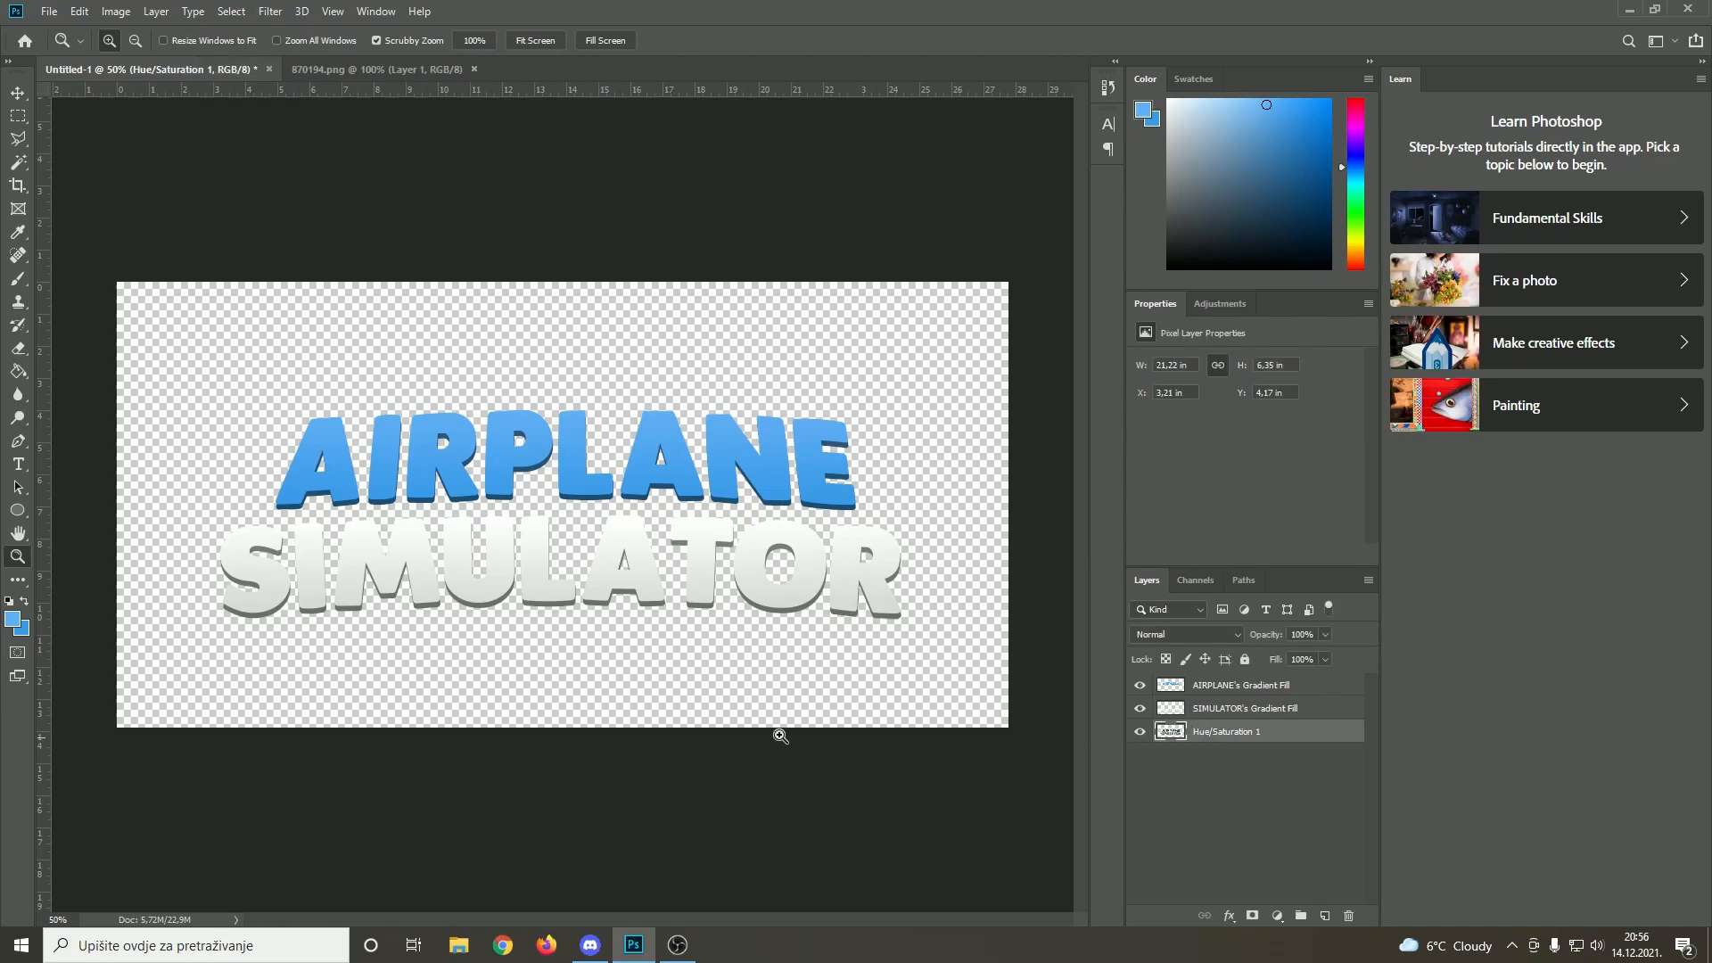
pyautogui.click(162, 546)
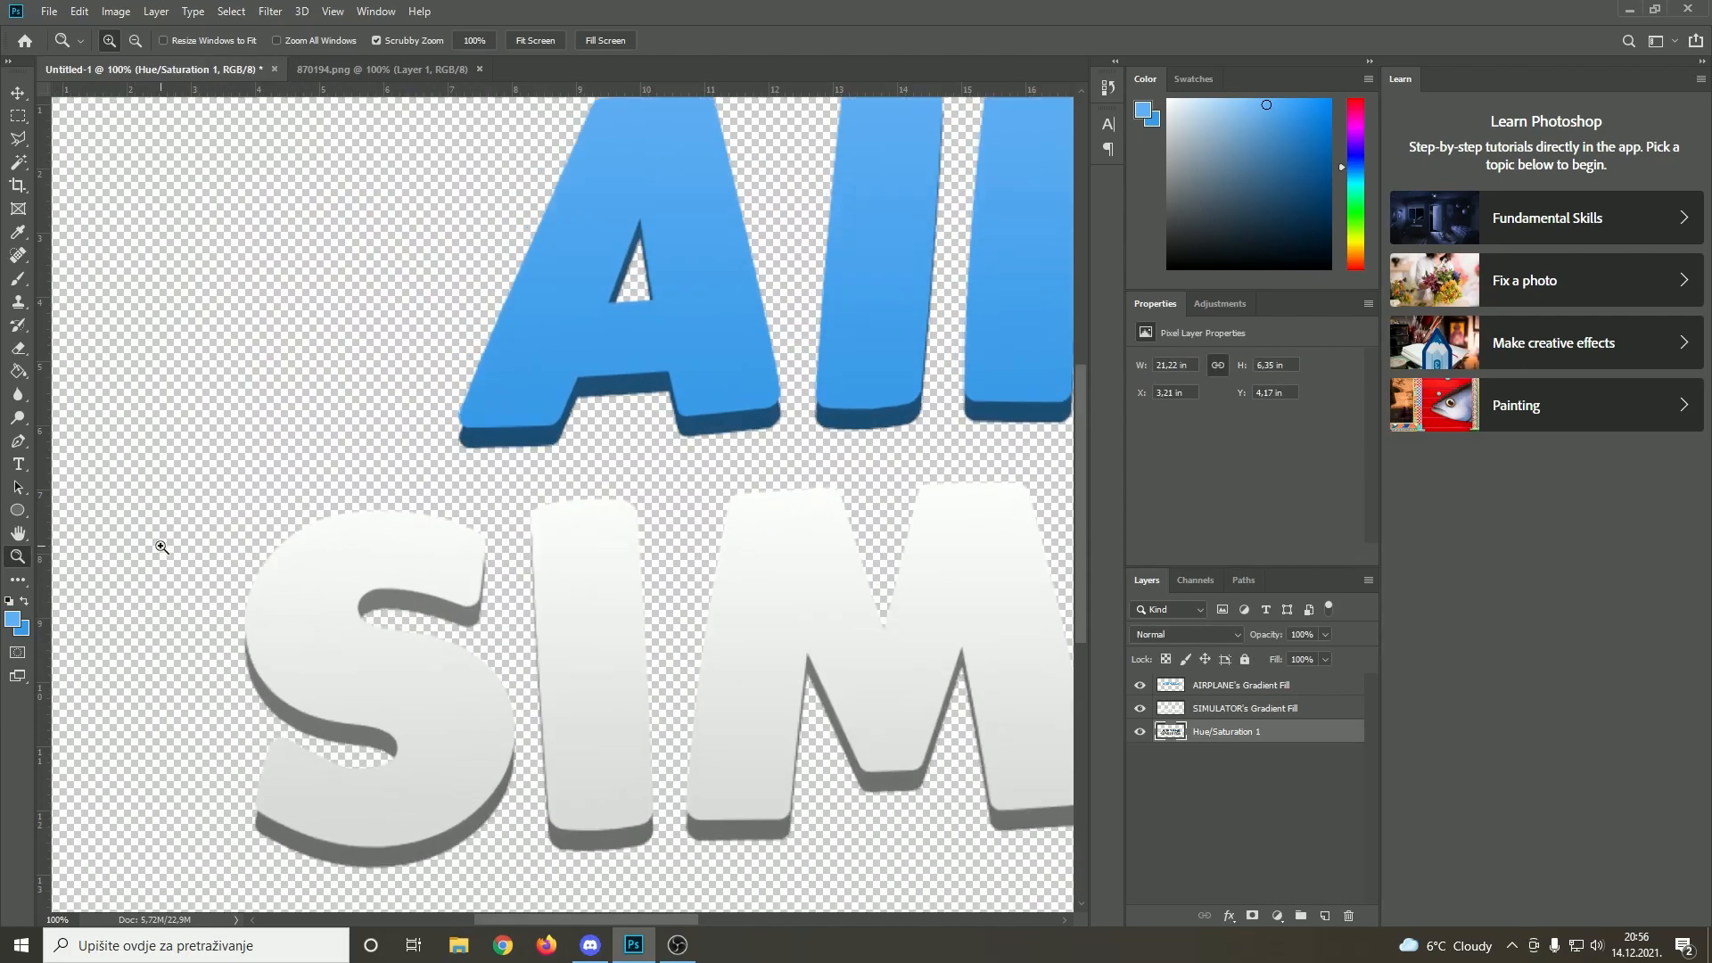
pyautogui.moveTo(161, 545); pyautogui.dragTo(707, 344)
pyautogui.click(707, 345)
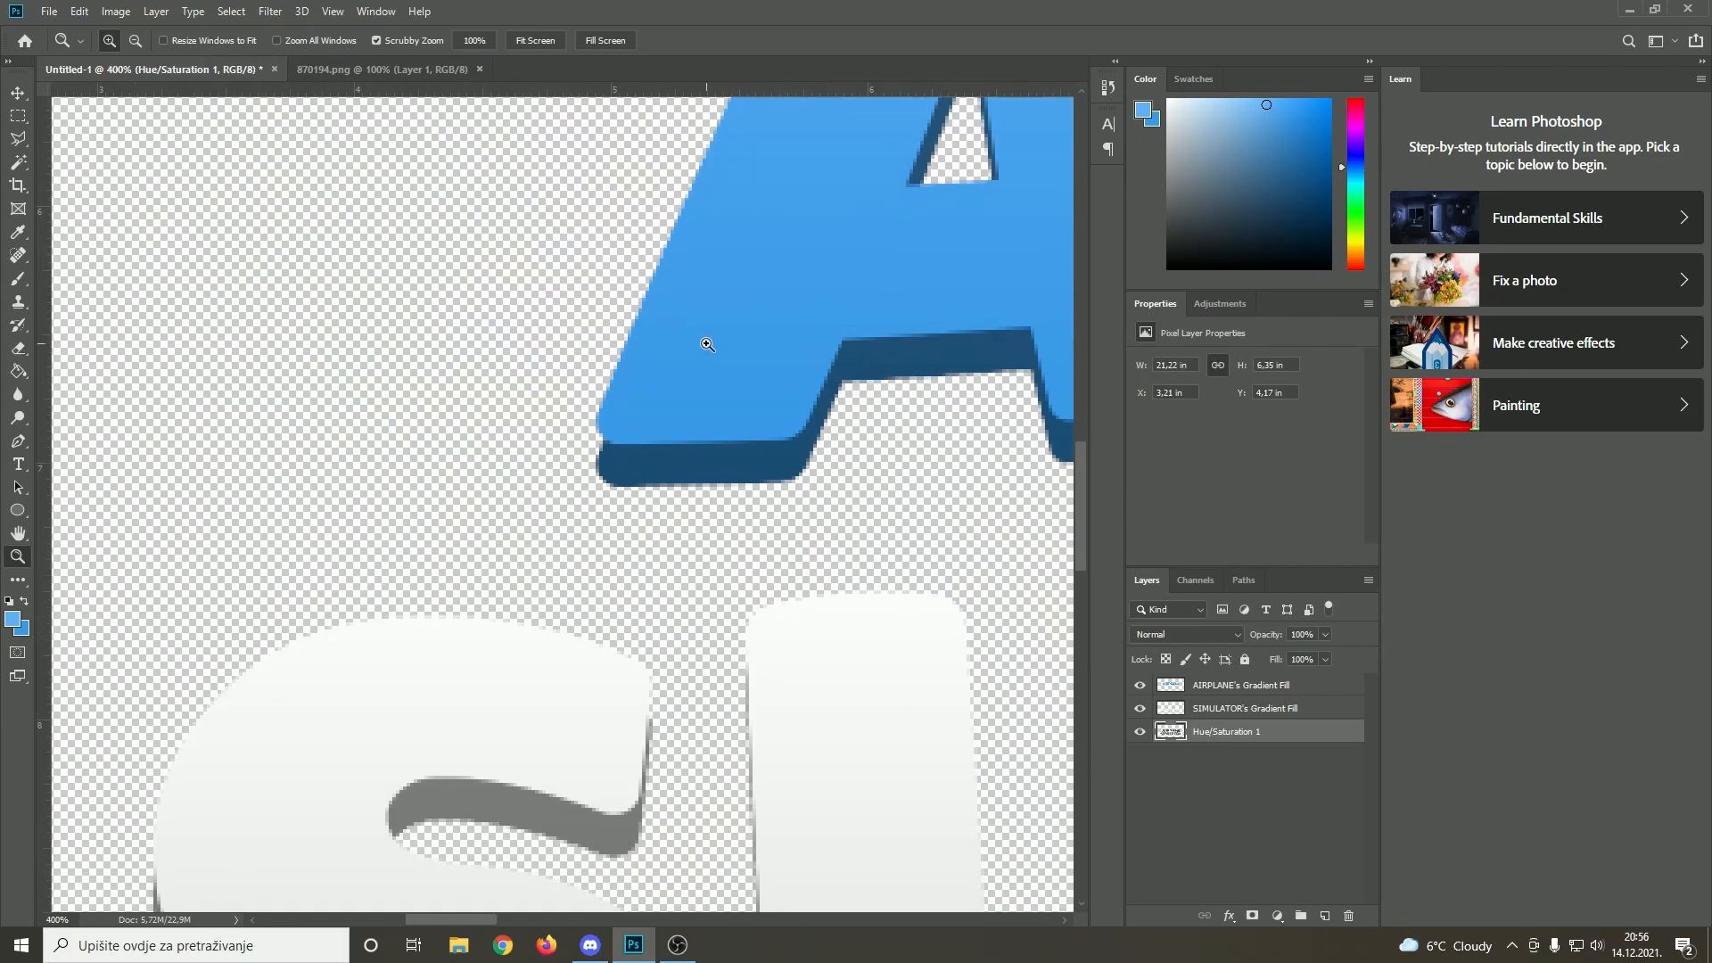
pyautogui.click(18, 138)
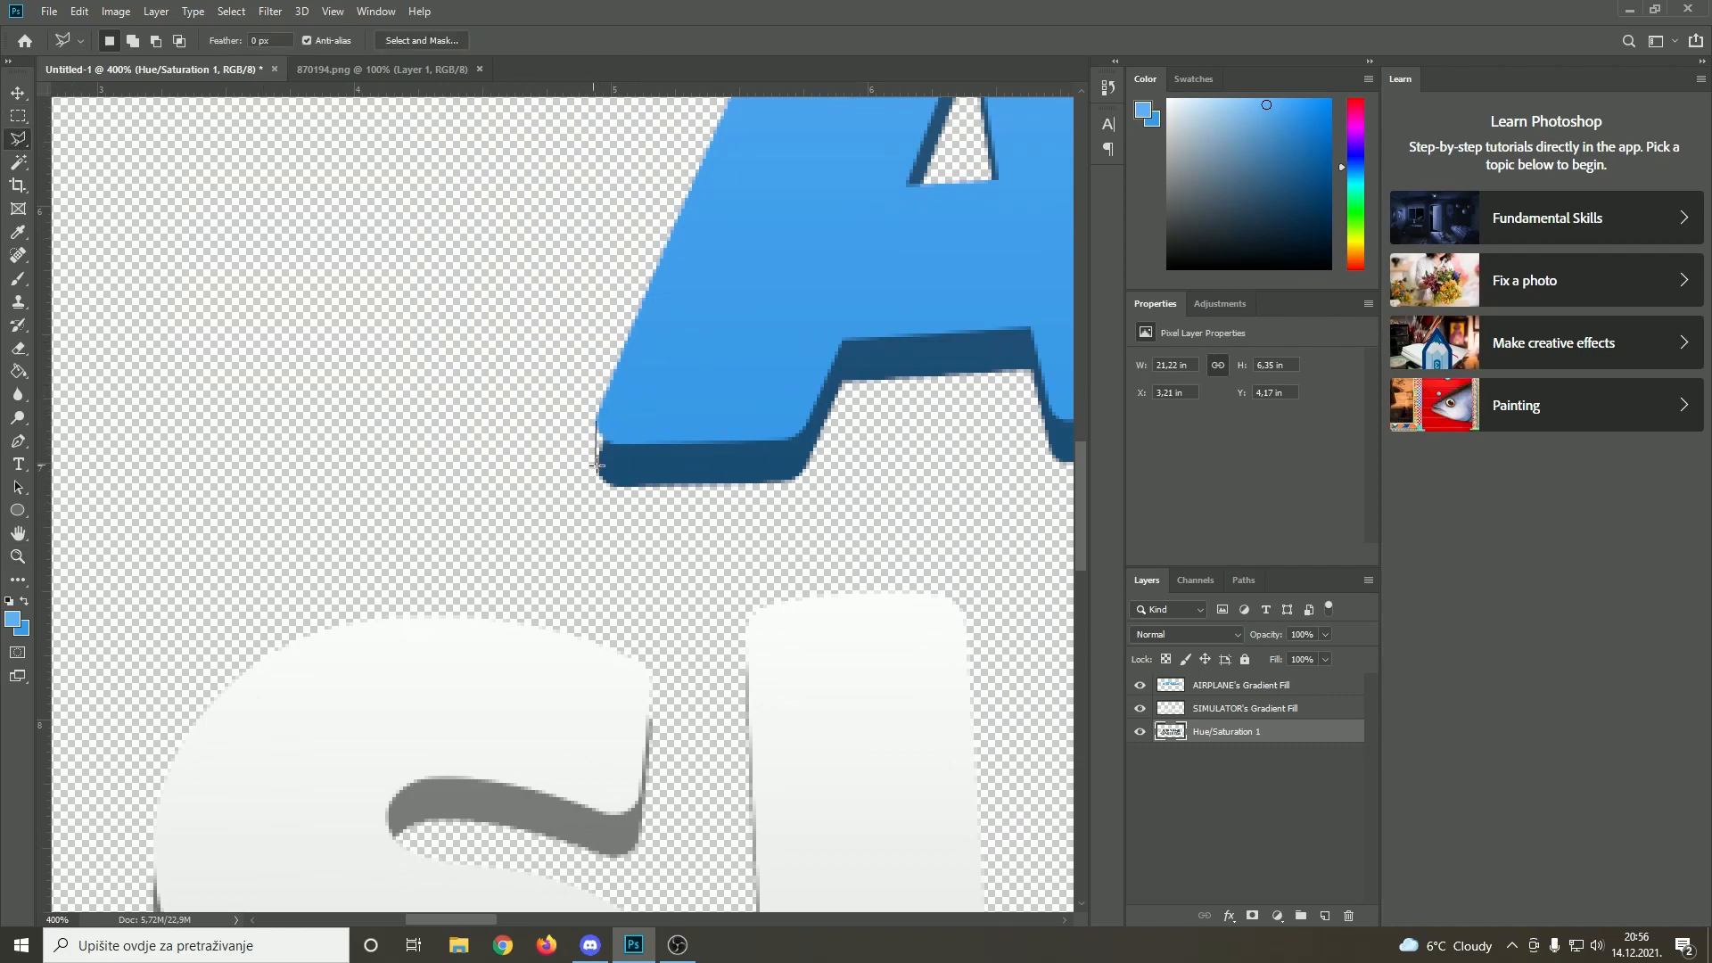
pyautogui.click(597, 464)
pyautogui.click(652, 464)
pyautogui.click(636, 395)
pyautogui.click(598, 423)
pyautogui.click(597, 464)
# Add the first A's lower-right corner and the matching lower corners of the R and second A to the selection
pyautogui.moveTo(476, 918); pyautogui.dragTo(515, 918)
pyautogui.press('shift')
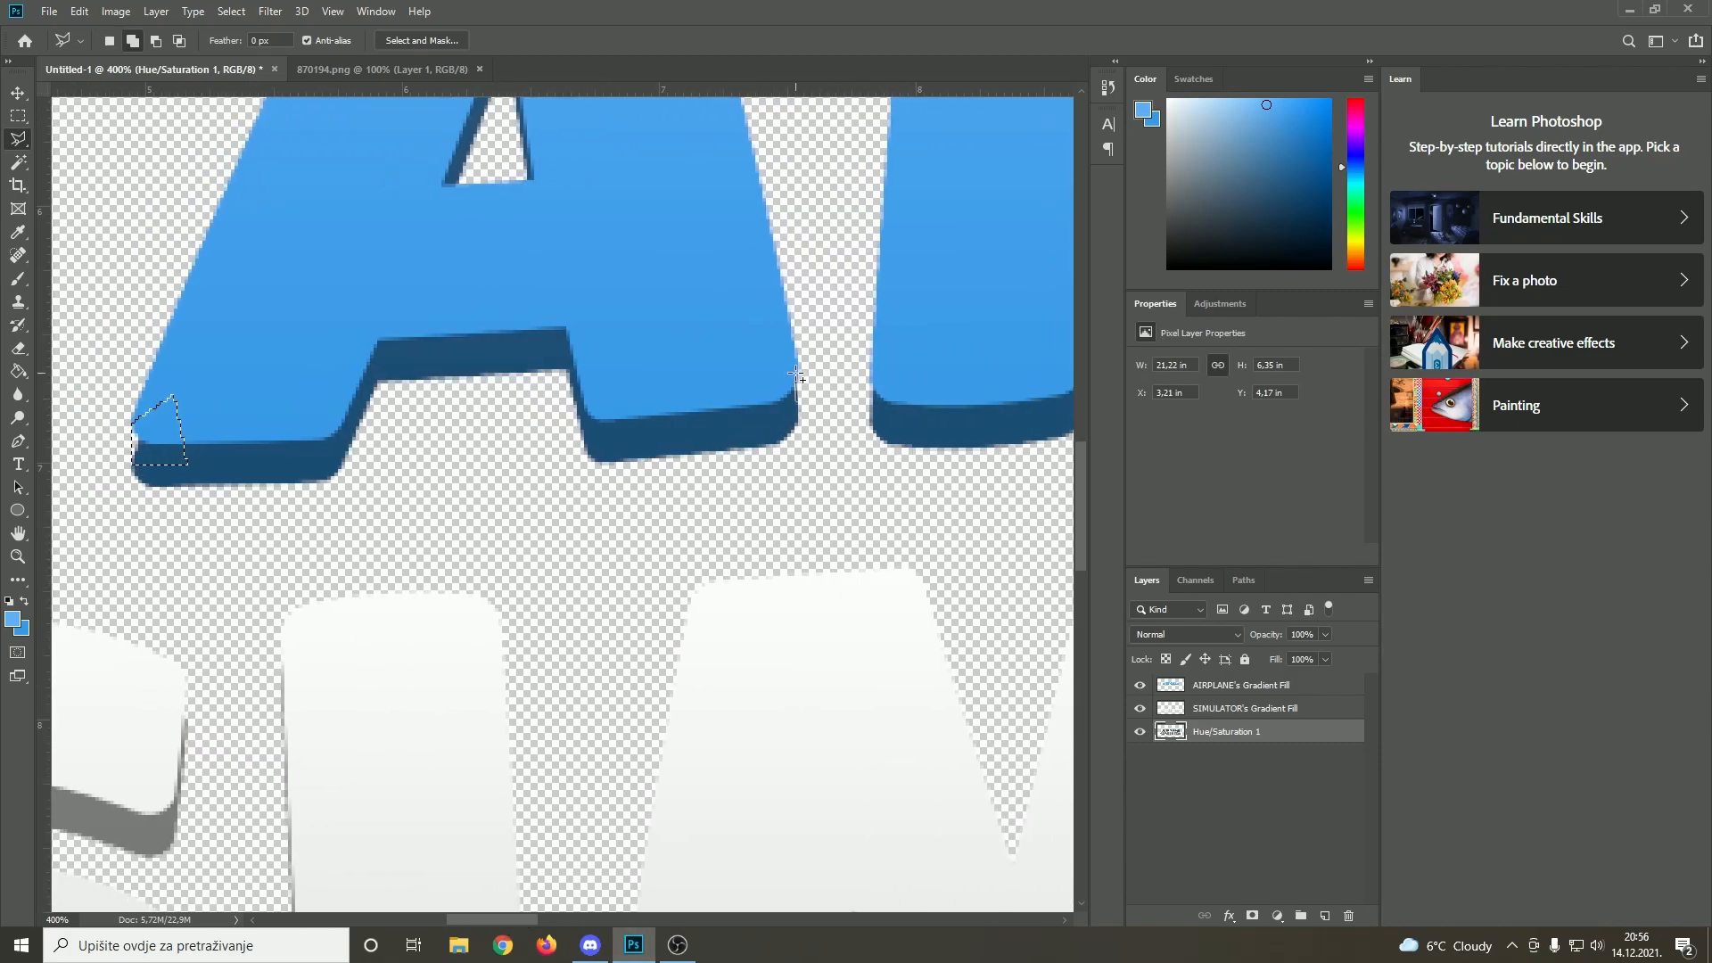
pyautogui.keyDown('shift'); pyautogui.click(798, 375); pyautogui.keyUp('shift')
pyautogui.click(749, 389)
pyautogui.click(754, 413)
pyautogui.doubleClick(800, 407)
pyautogui.scroll(3, 767, 576)
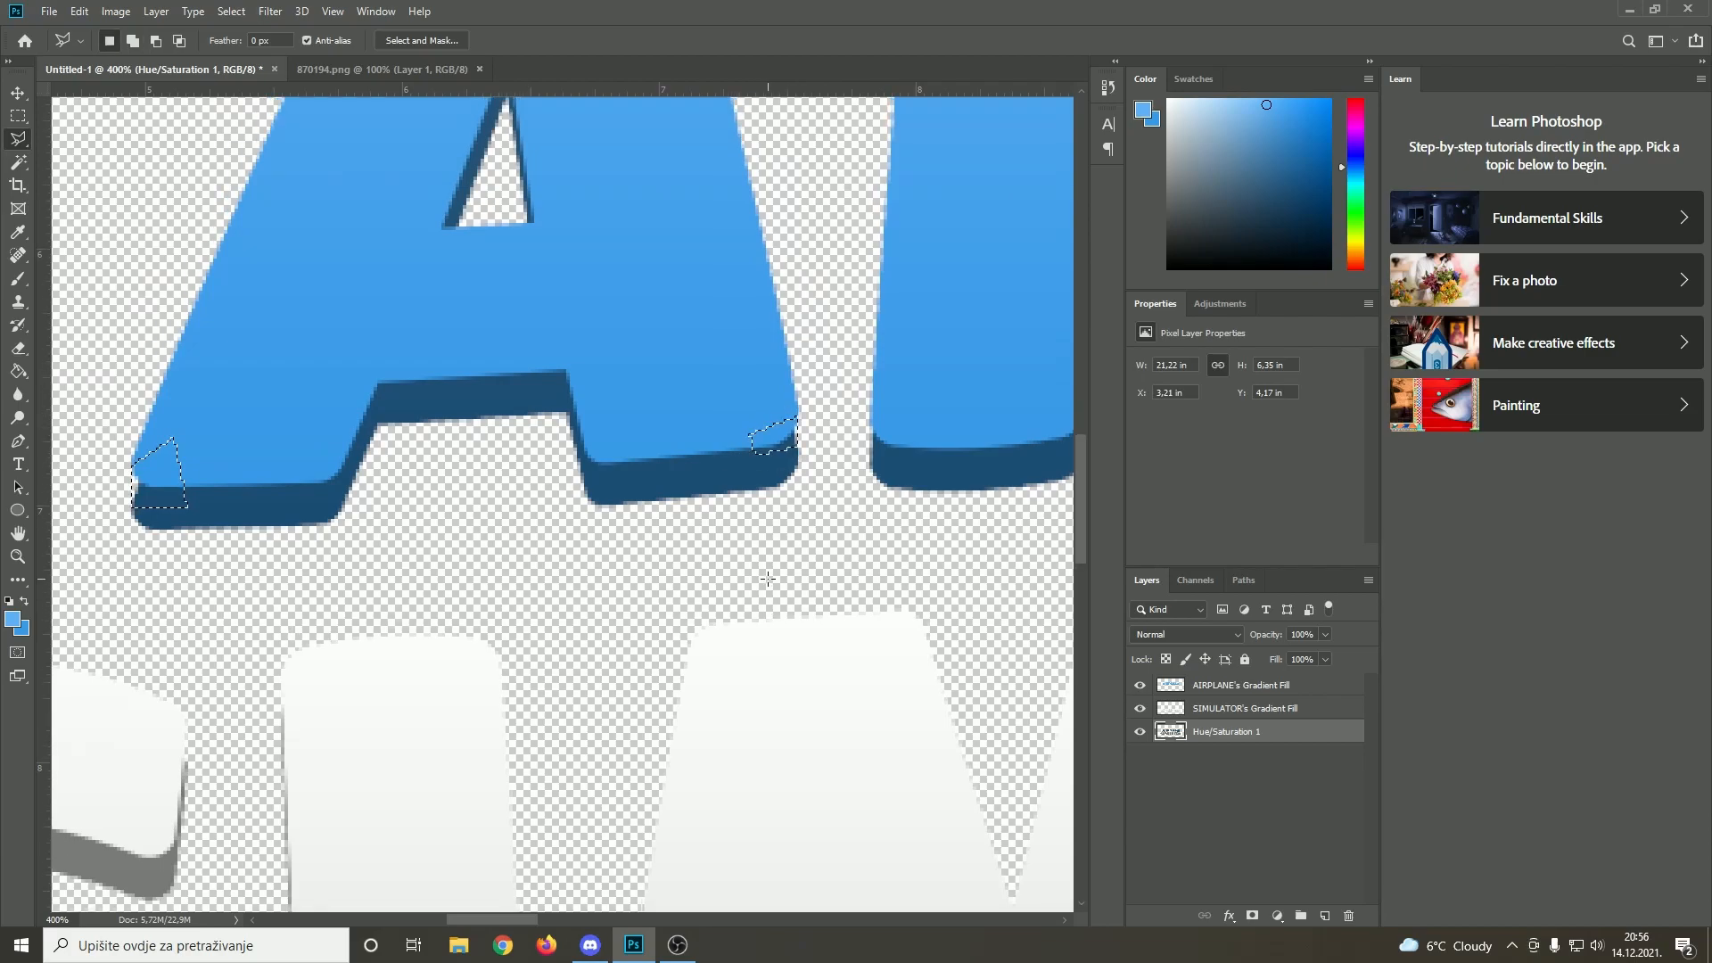
pyautogui.scroll(3, 772, 575)
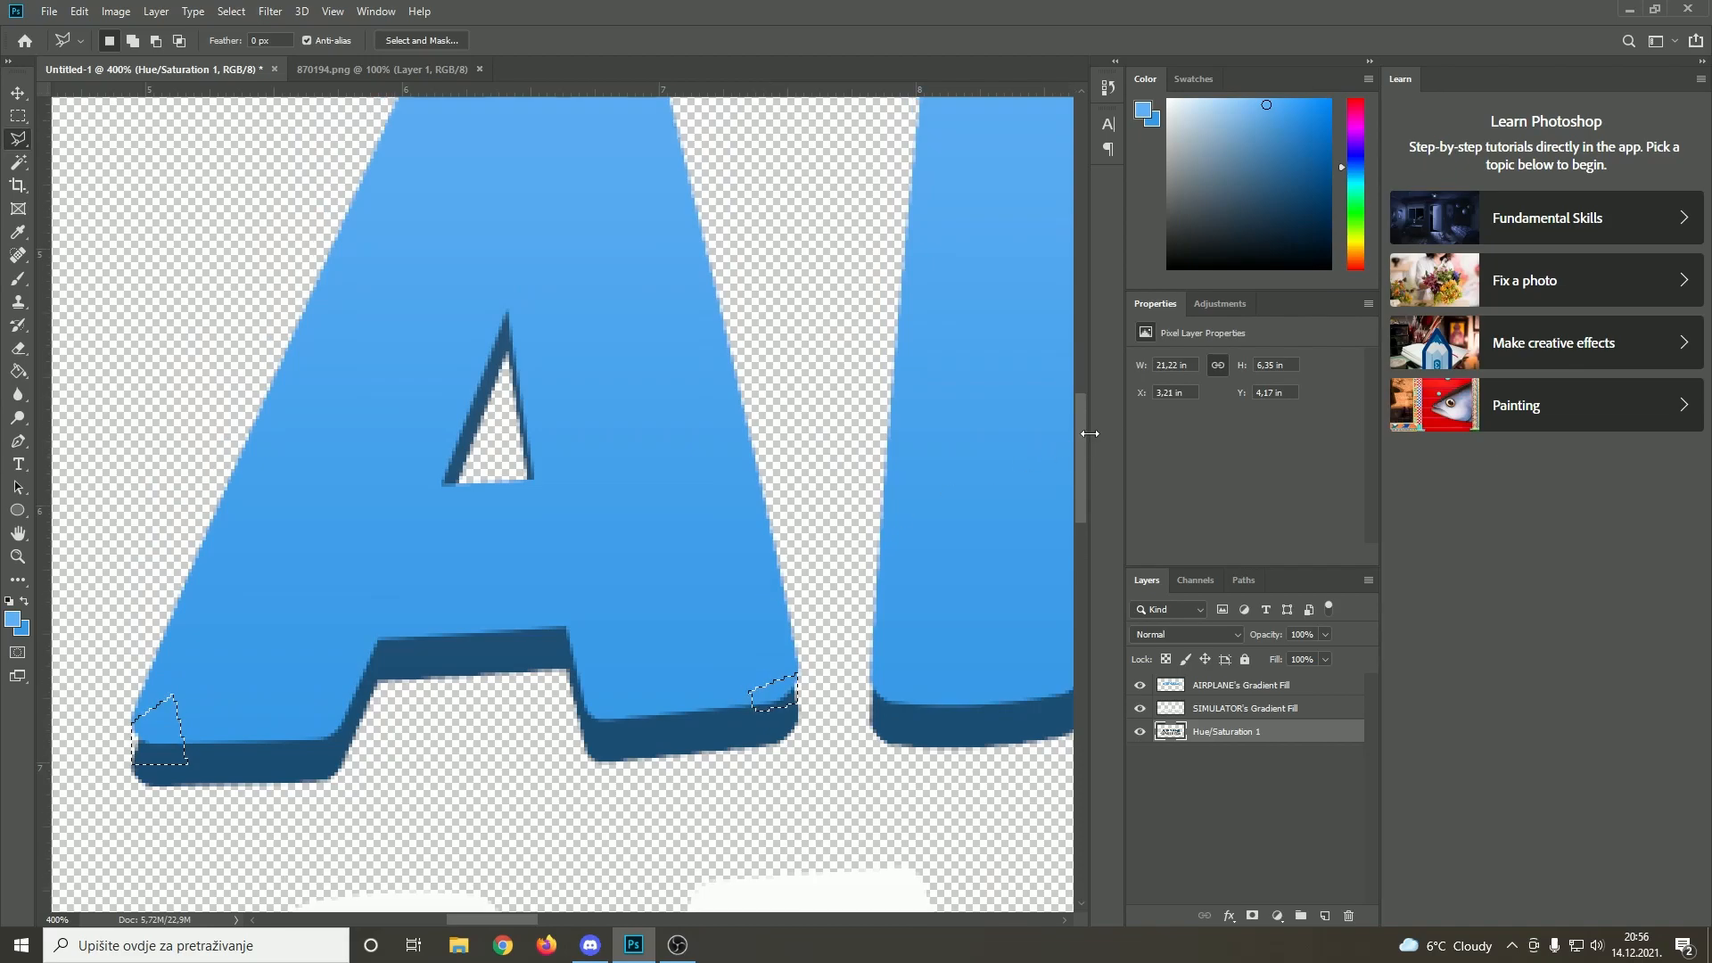
pyautogui.scroll(5, 1083, 414)
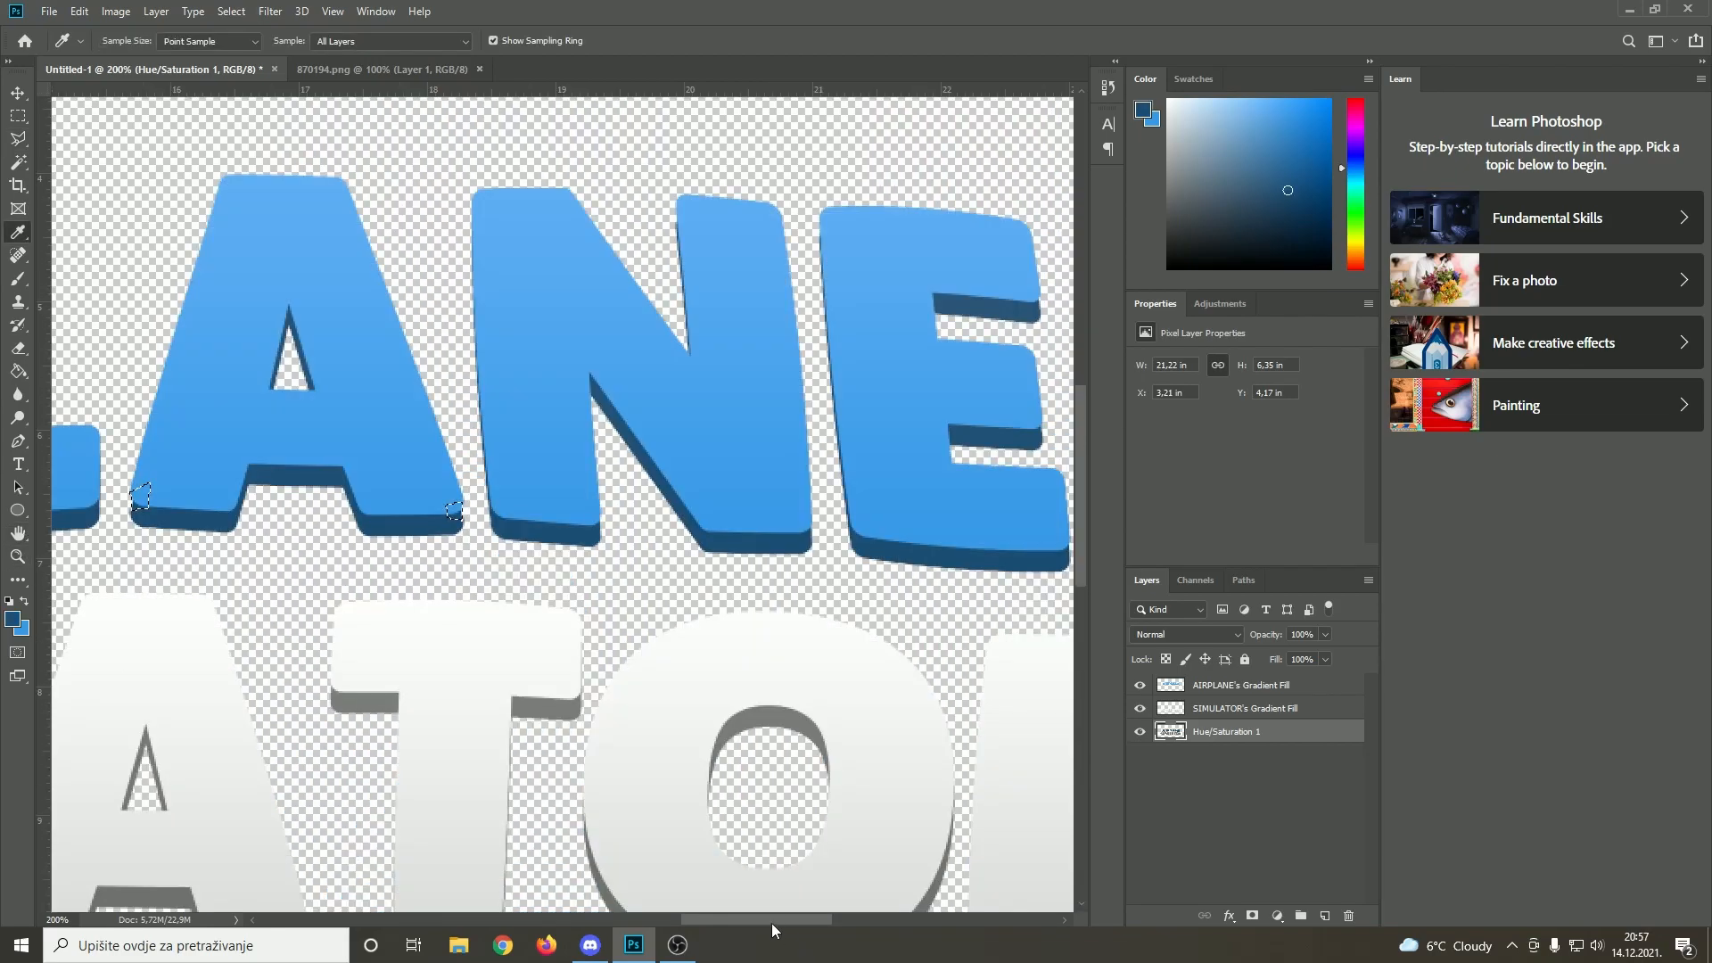
# Sample the dark blue edge colour and brush it into AIRPLANE's selected corner gaps on a new layer
pyautogui.moveTo(772, 927); pyautogui.dragTo(564, 929)
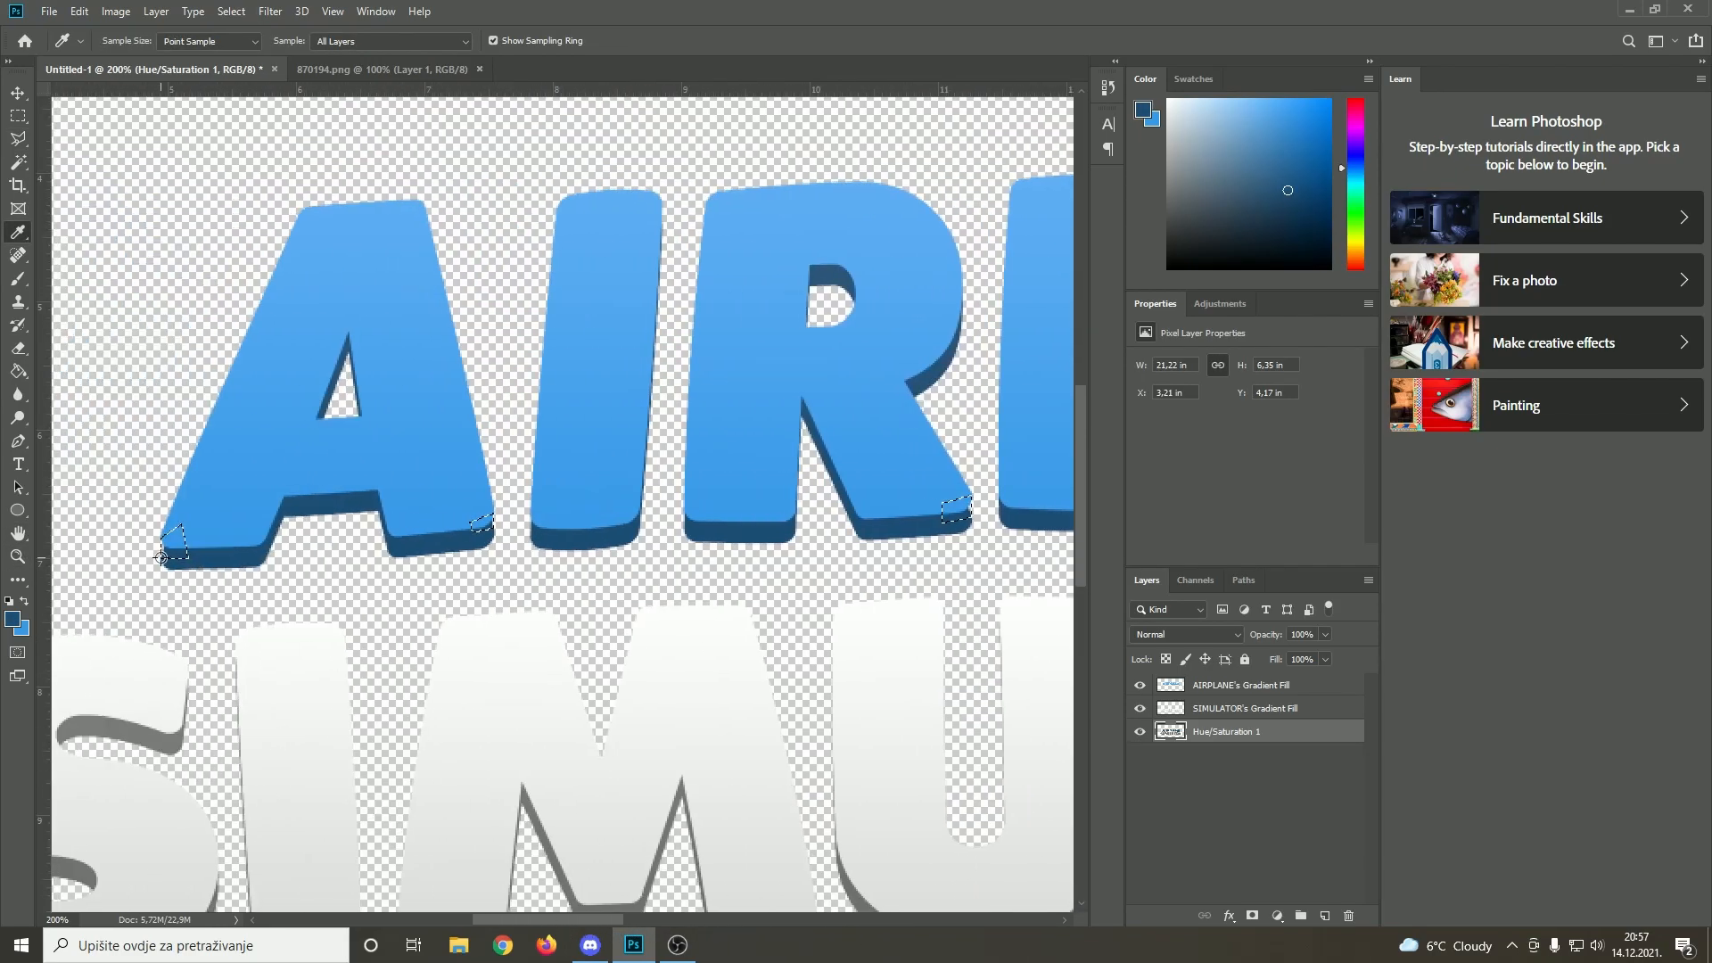
pyautogui.click(173, 541)
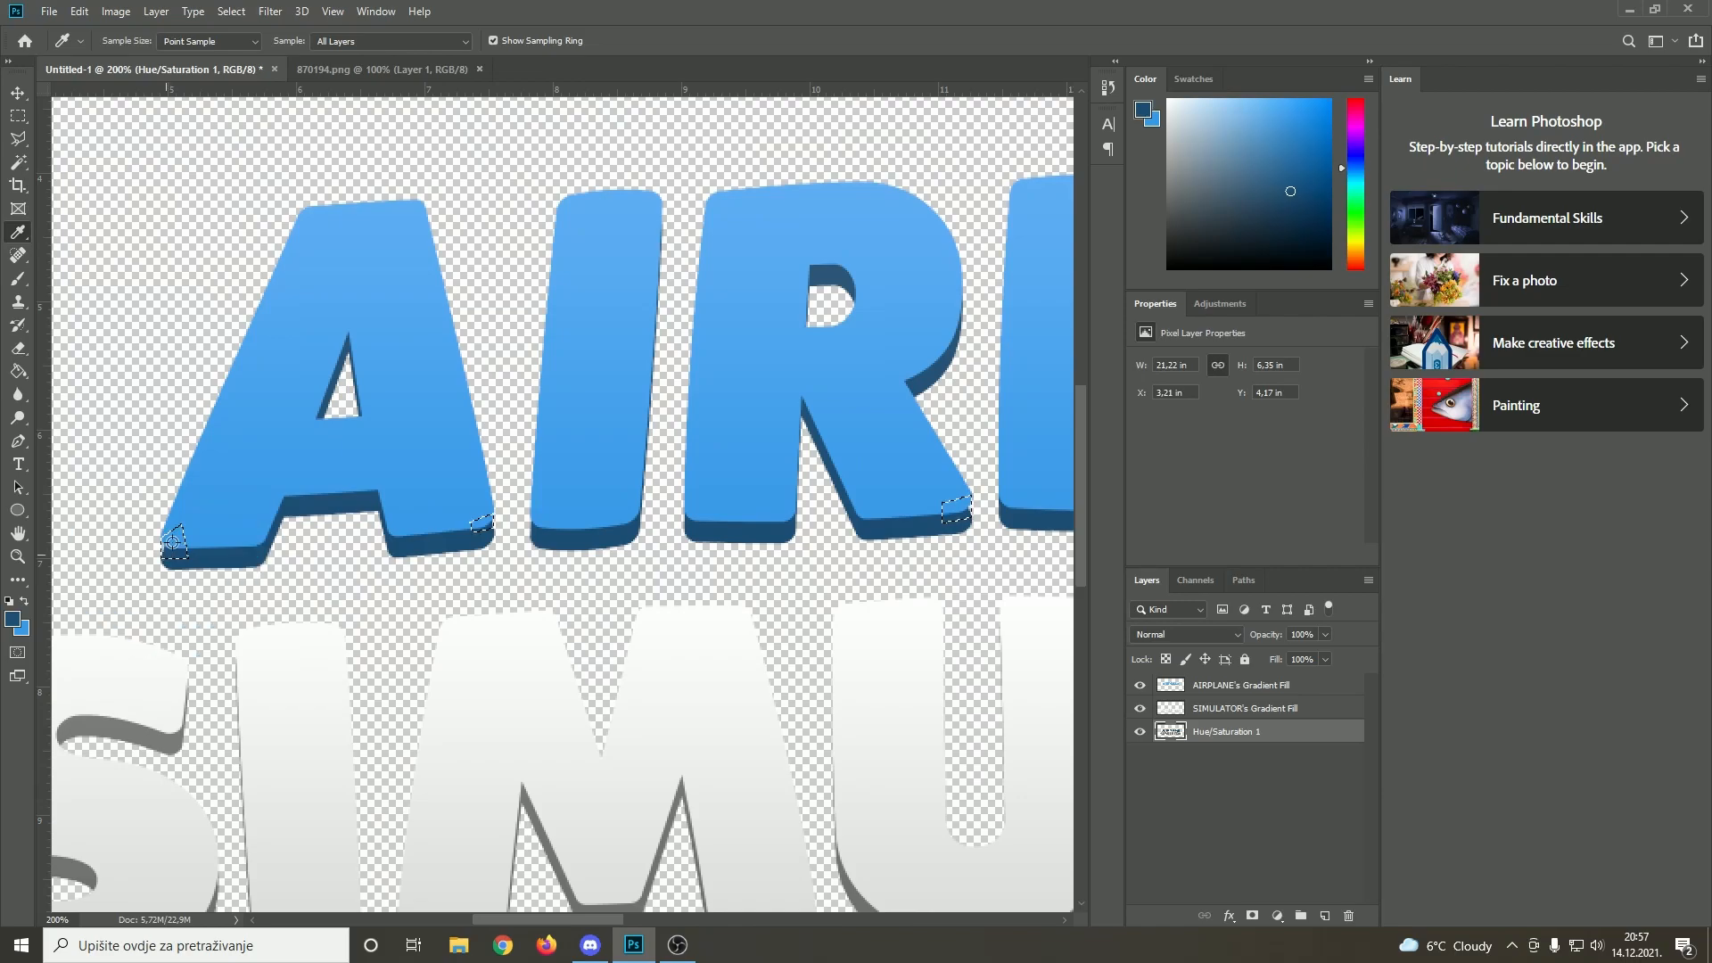
pyautogui.click(18, 279)
pyautogui.hotkey('ctrl', 'shift', 'n')
pyautogui.press('Return')
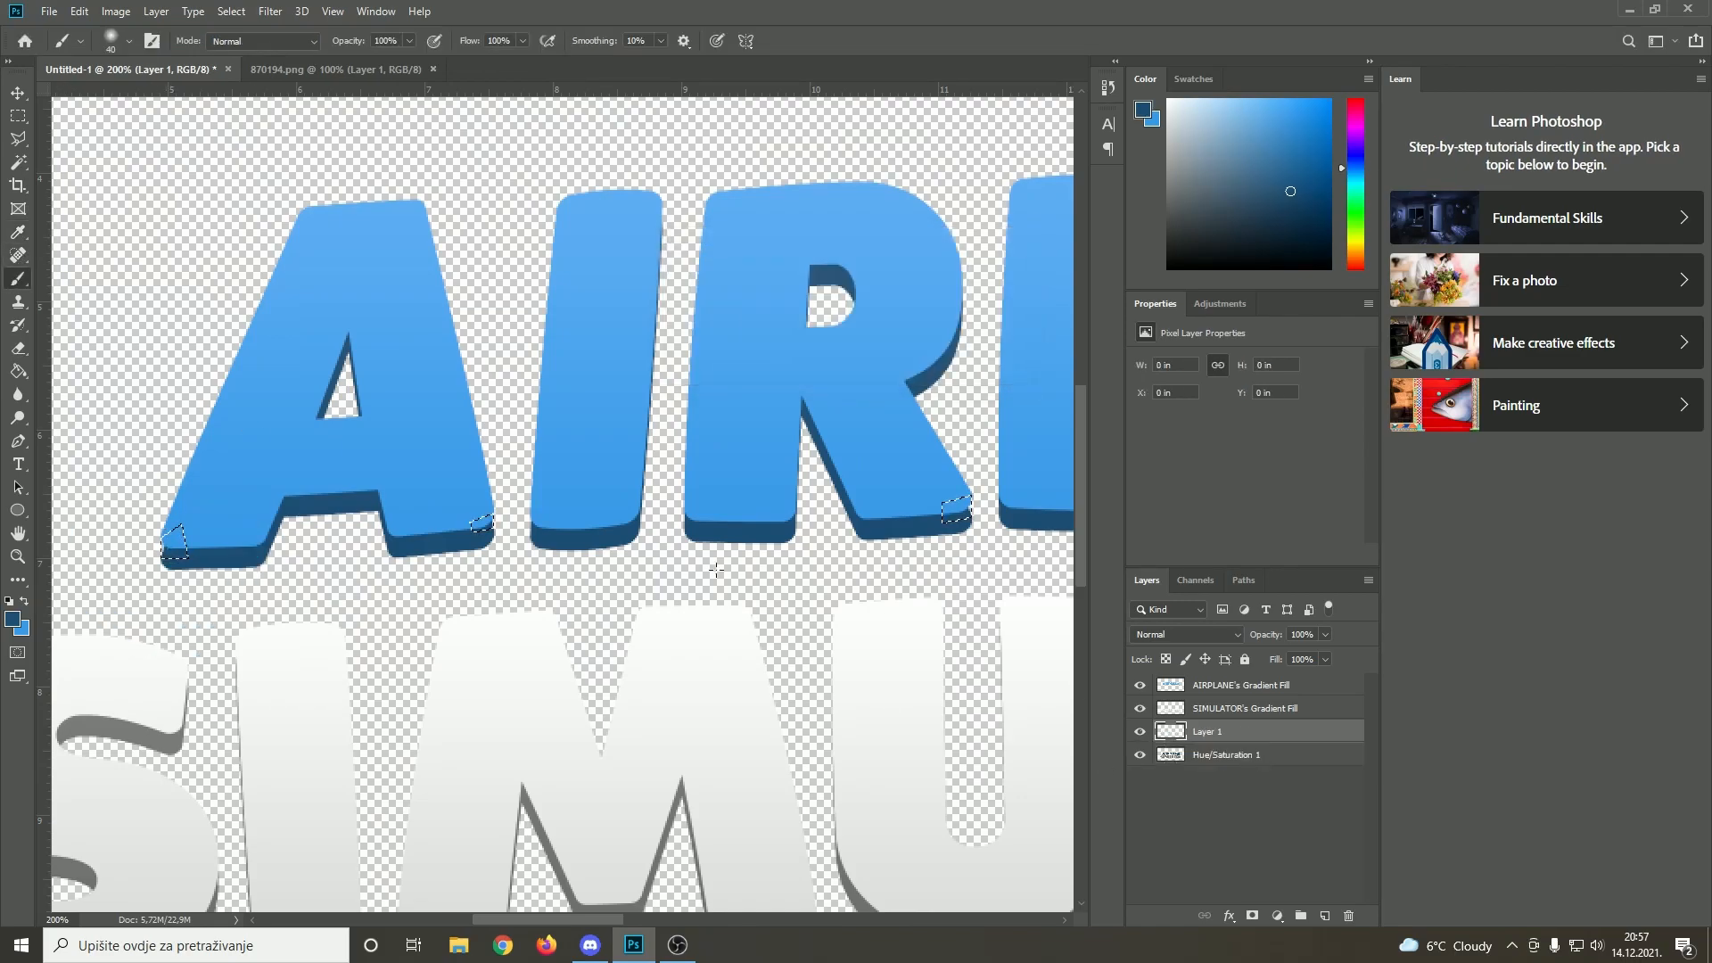
pyautogui.click(219, 546)
pyautogui.hscroll(10, 588, 919)
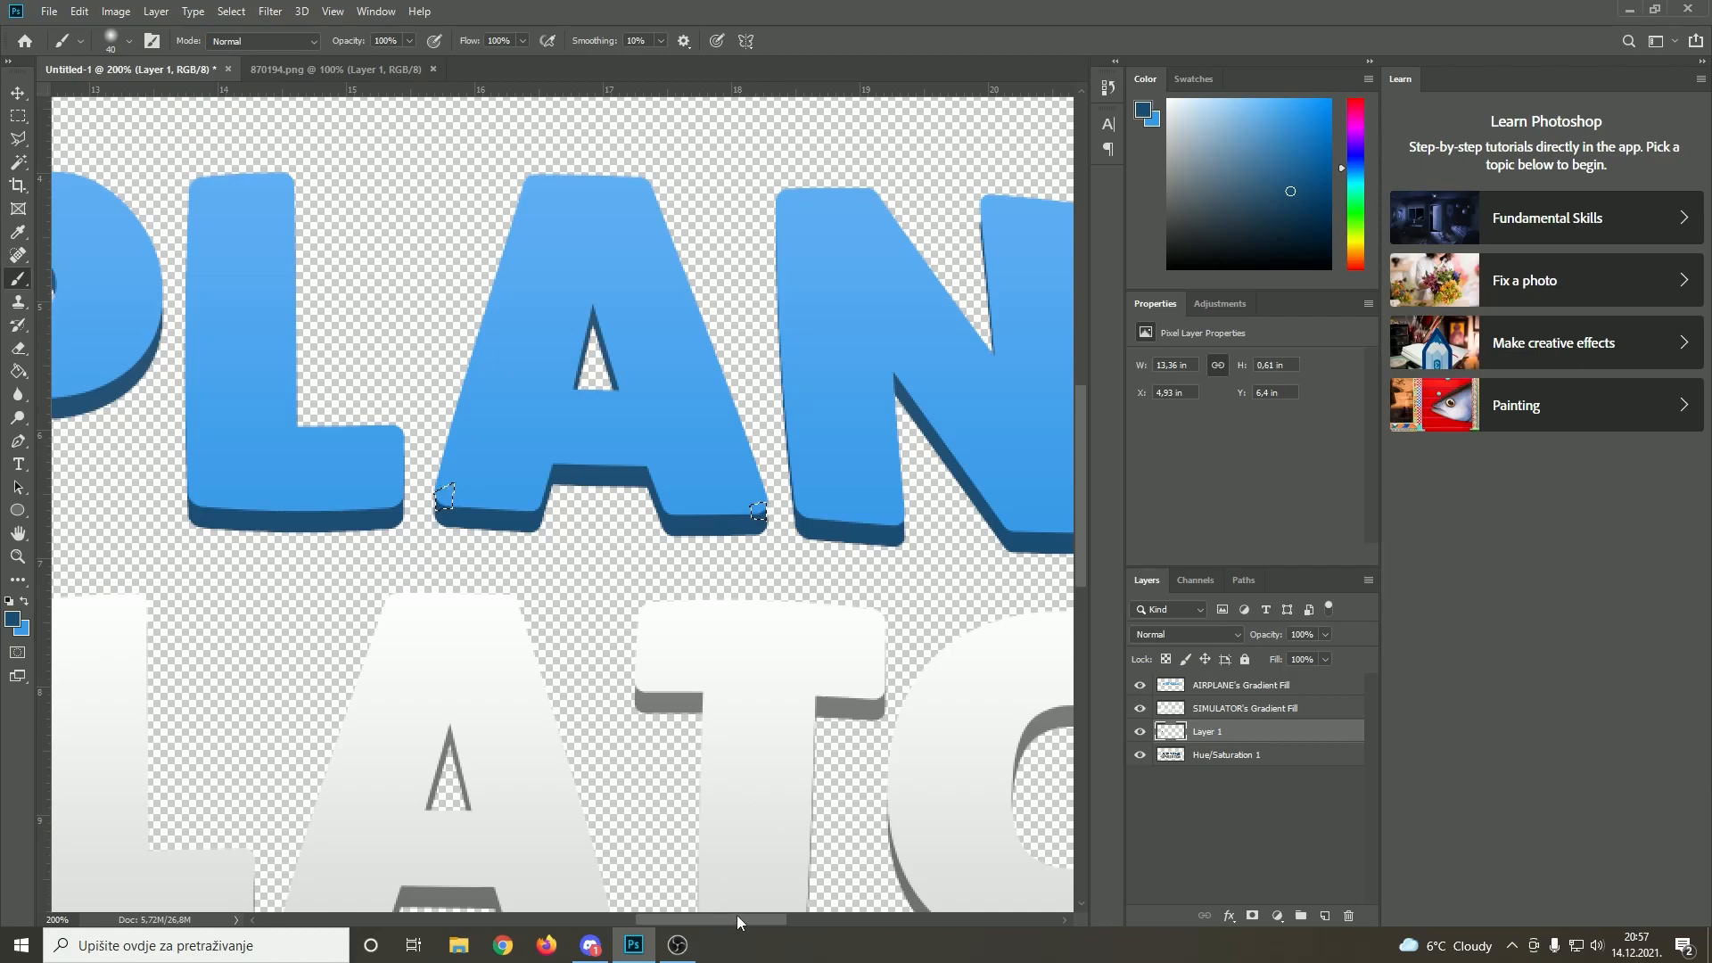
# Patch SIMULATOR's corner gaps on the same layer using its dark grey edge colour
pyautogui.hscroll(5, 737, 919)
pyautogui.hscroll(-4, 451, 734)
pyautogui.click(18, 138)
pyautogui.hotkey('ctrl', '0')
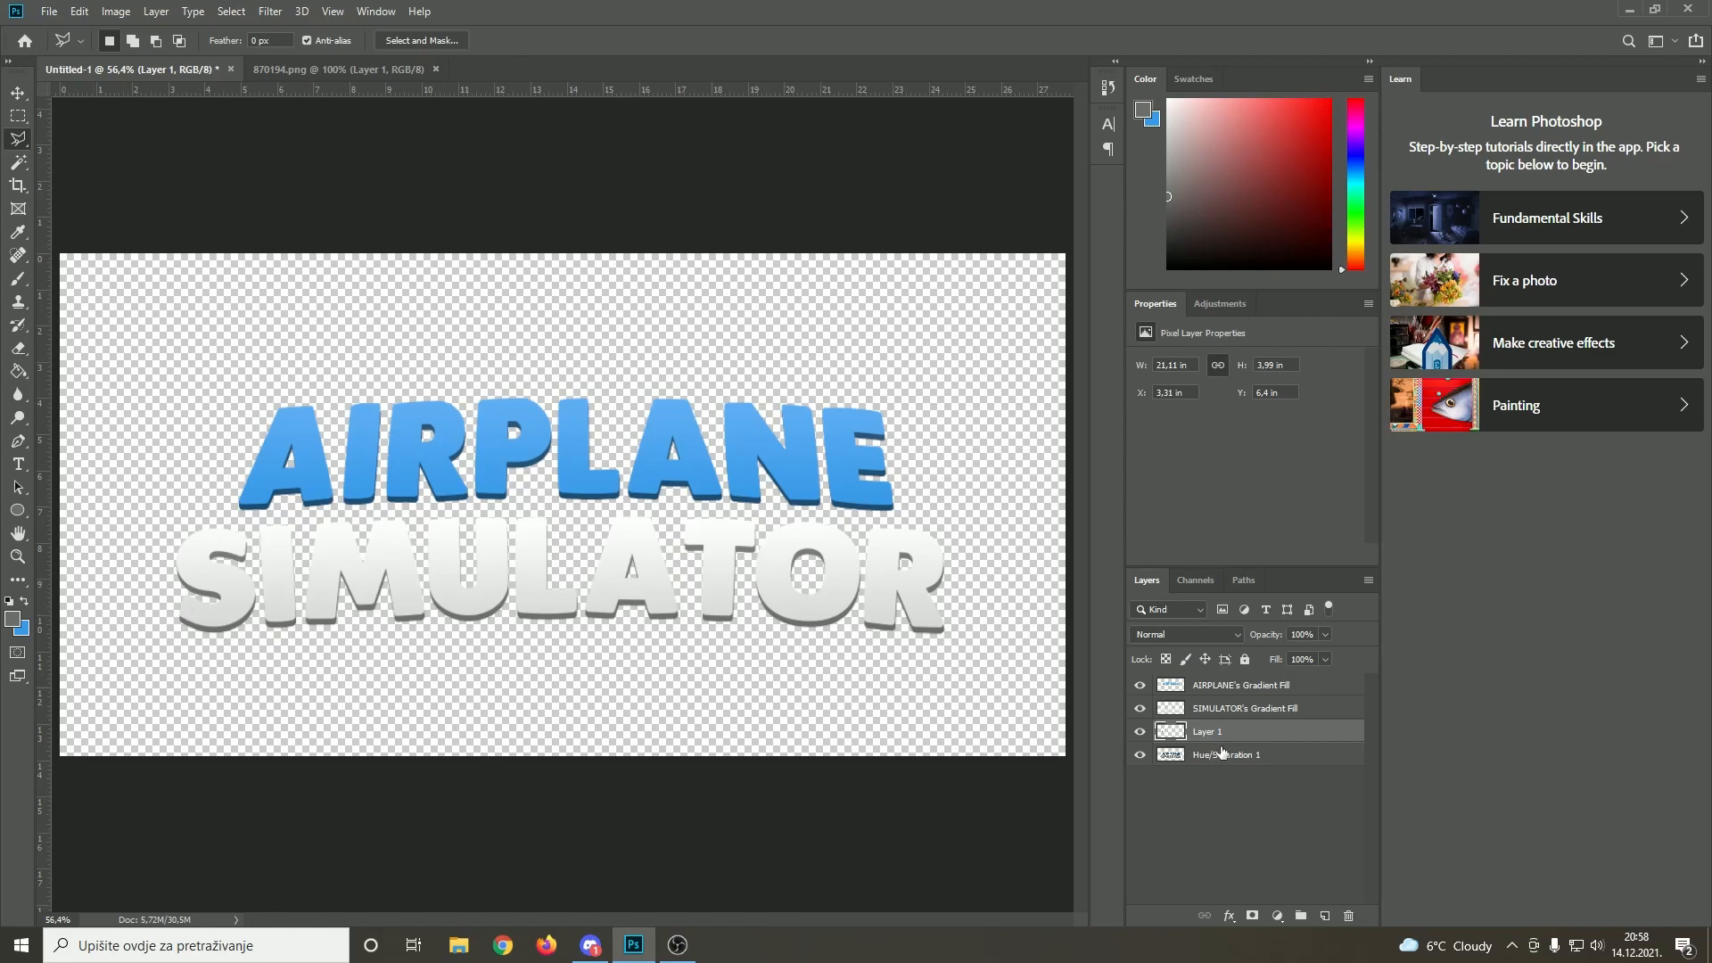
# Combine all four layers into one smart object and rasterize it
pyautogui.click(1199, 684)
pyautogui.keyDown('shift'); pyautogui.click(1212, 754); pyautogui.keyUp('shift')
pyautogui.rightClick(1213, 754)
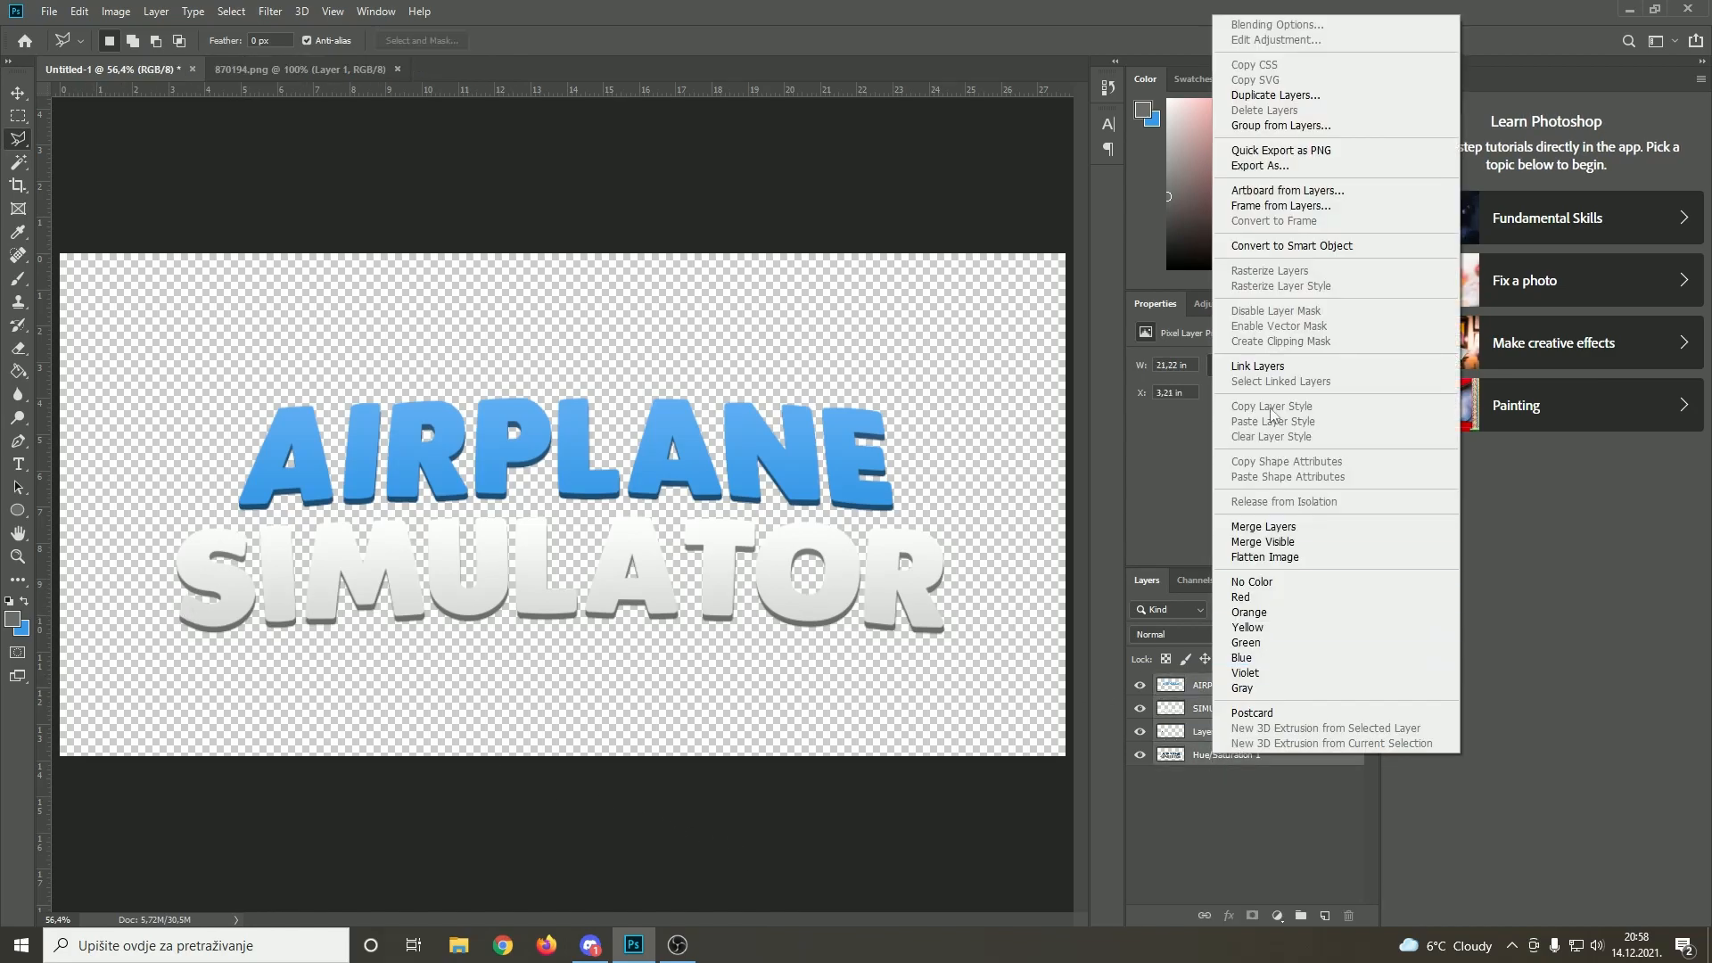
pyautogui.click(1363, 244)
pyautogui.rightClick(1233, 685)
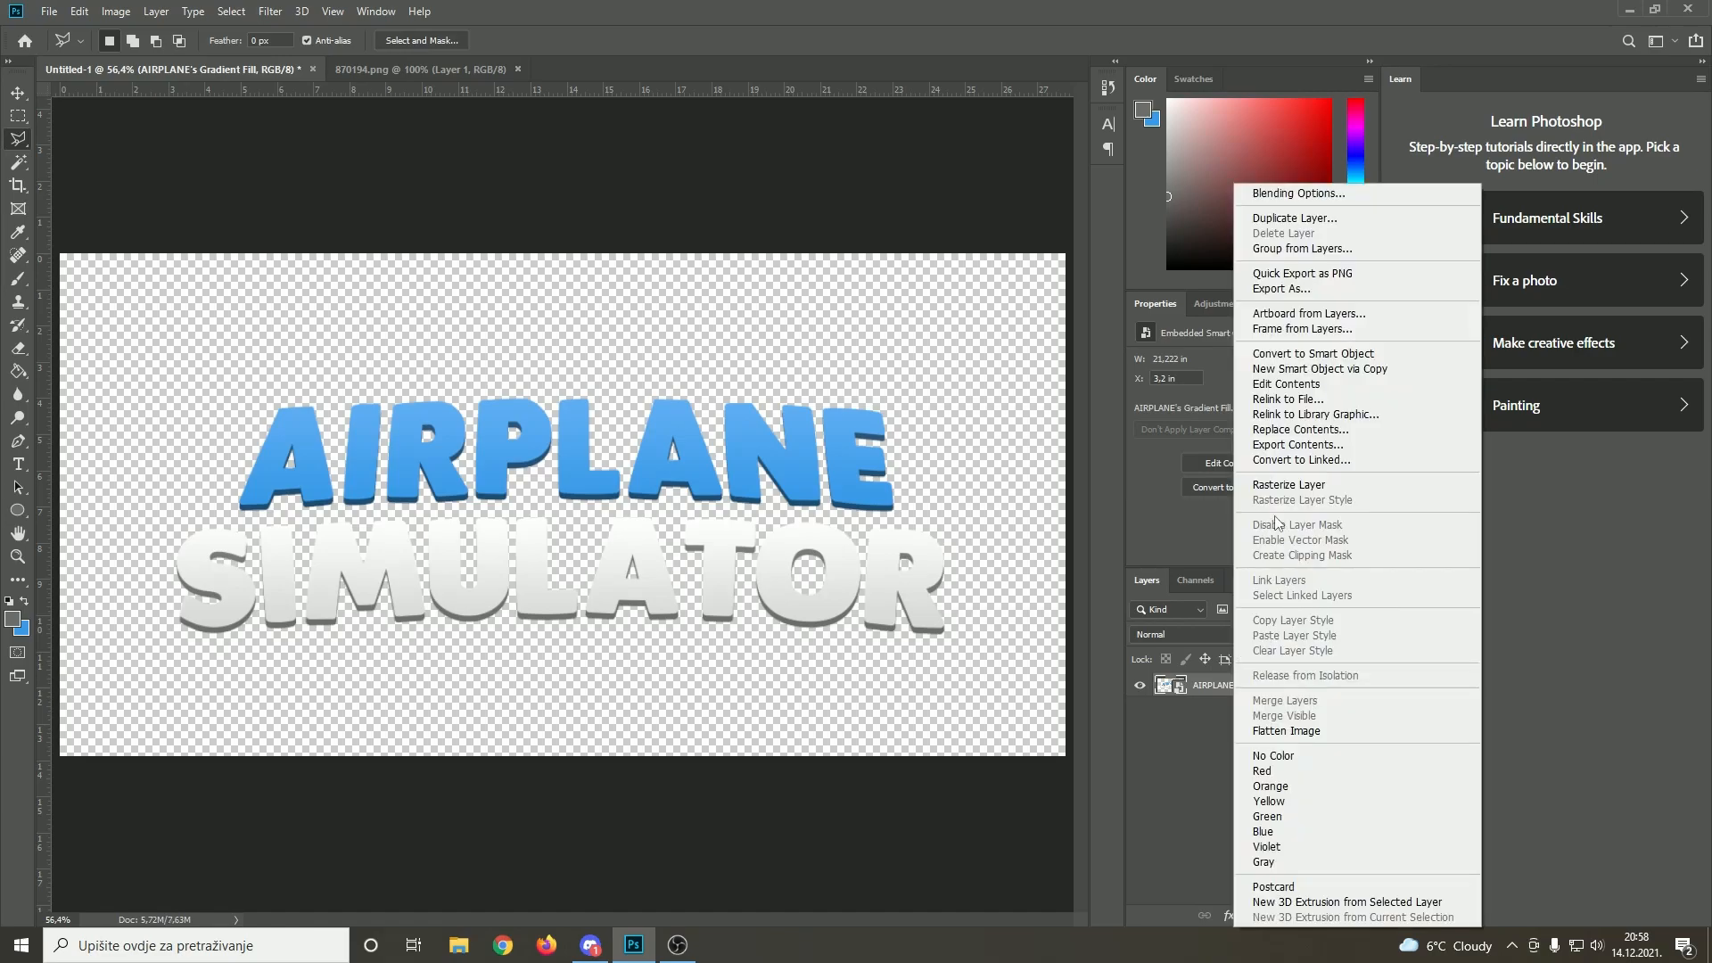
pyautogui.click(1288, 485)
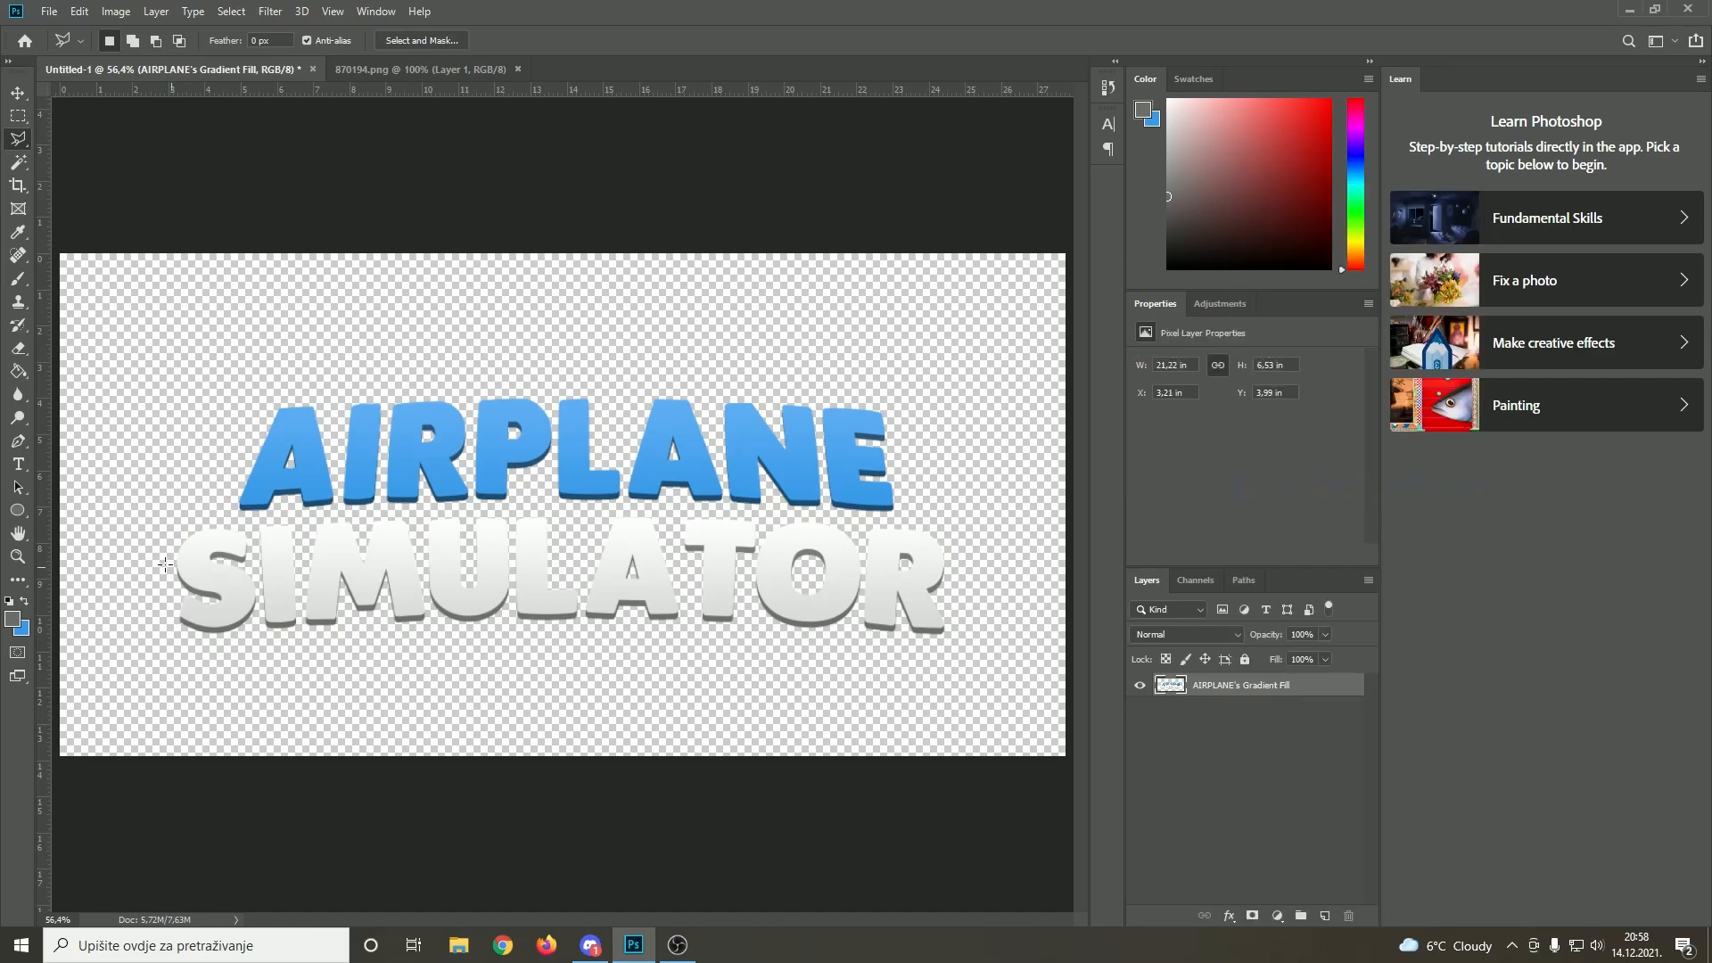
pyautogui.doubleClick(17, 556)
pyautogui.rightClick(487, 529)
pyautogui.click(539, 544)
pyautogui.rightClick(525, 437)
pyautogui.click(573, 531)
pyautogui.rightClick(572, 526)
pyautogui.click(615, 619)
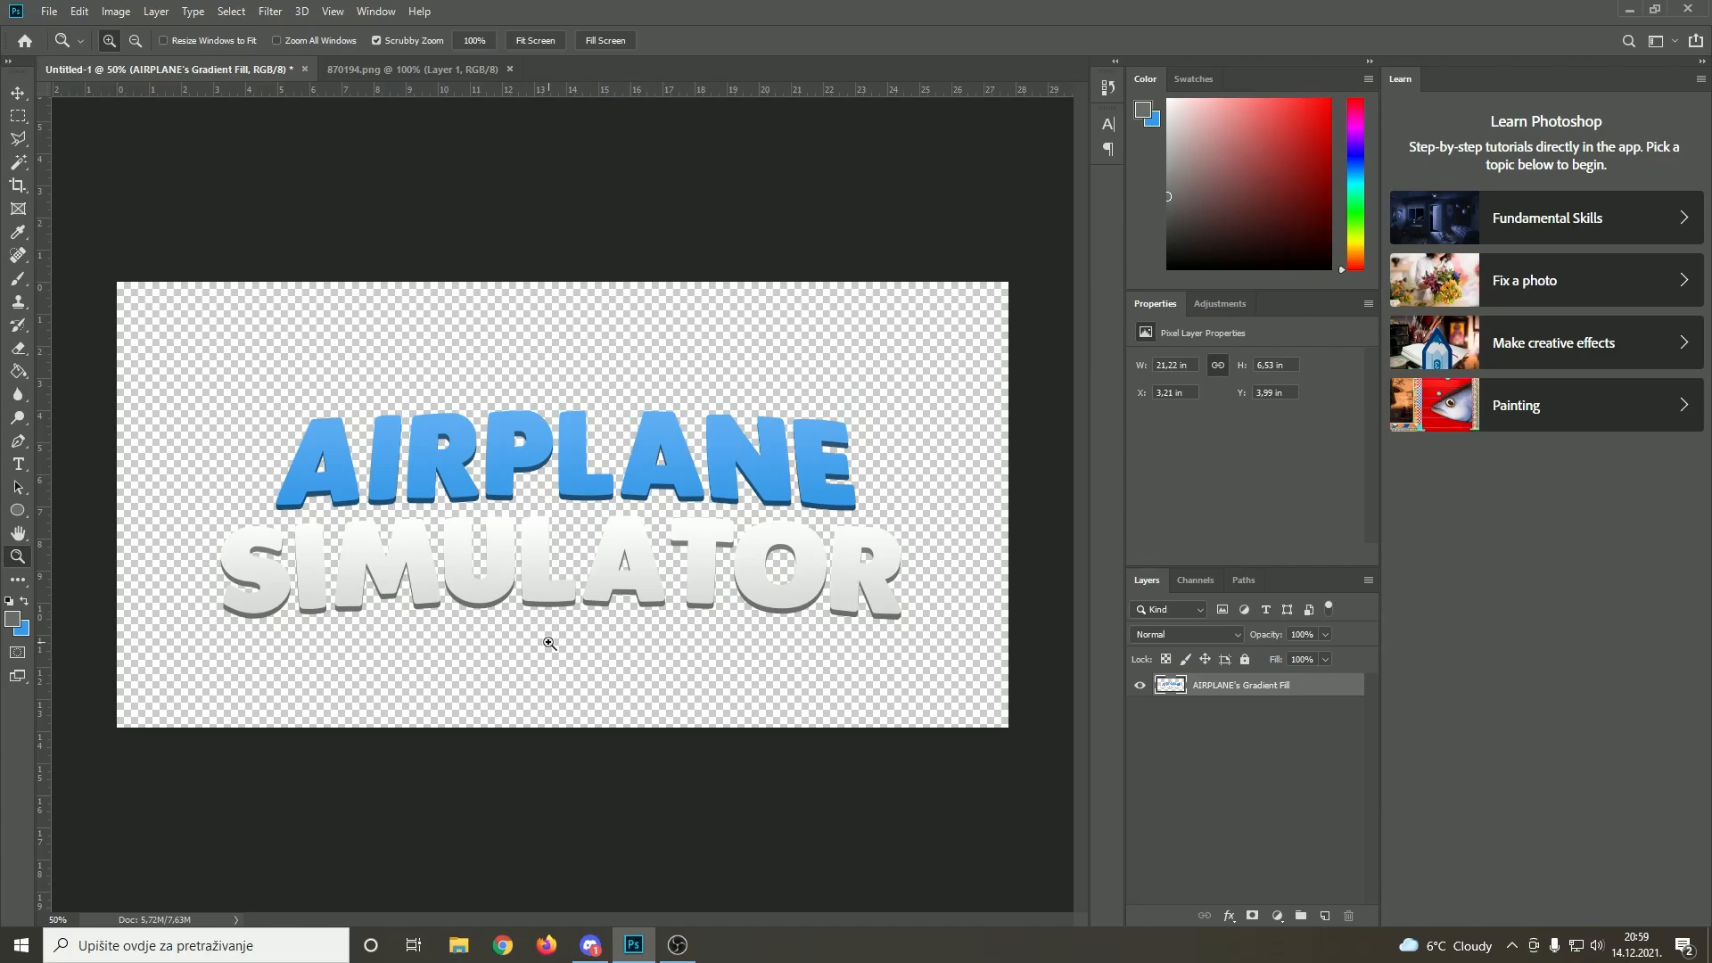
# Add a black 21 px outside stroke to the combined lettering and separate the stroke onto its own layer
pyautogui.click(1230, 916)
pyautogui.click(1254, 776)
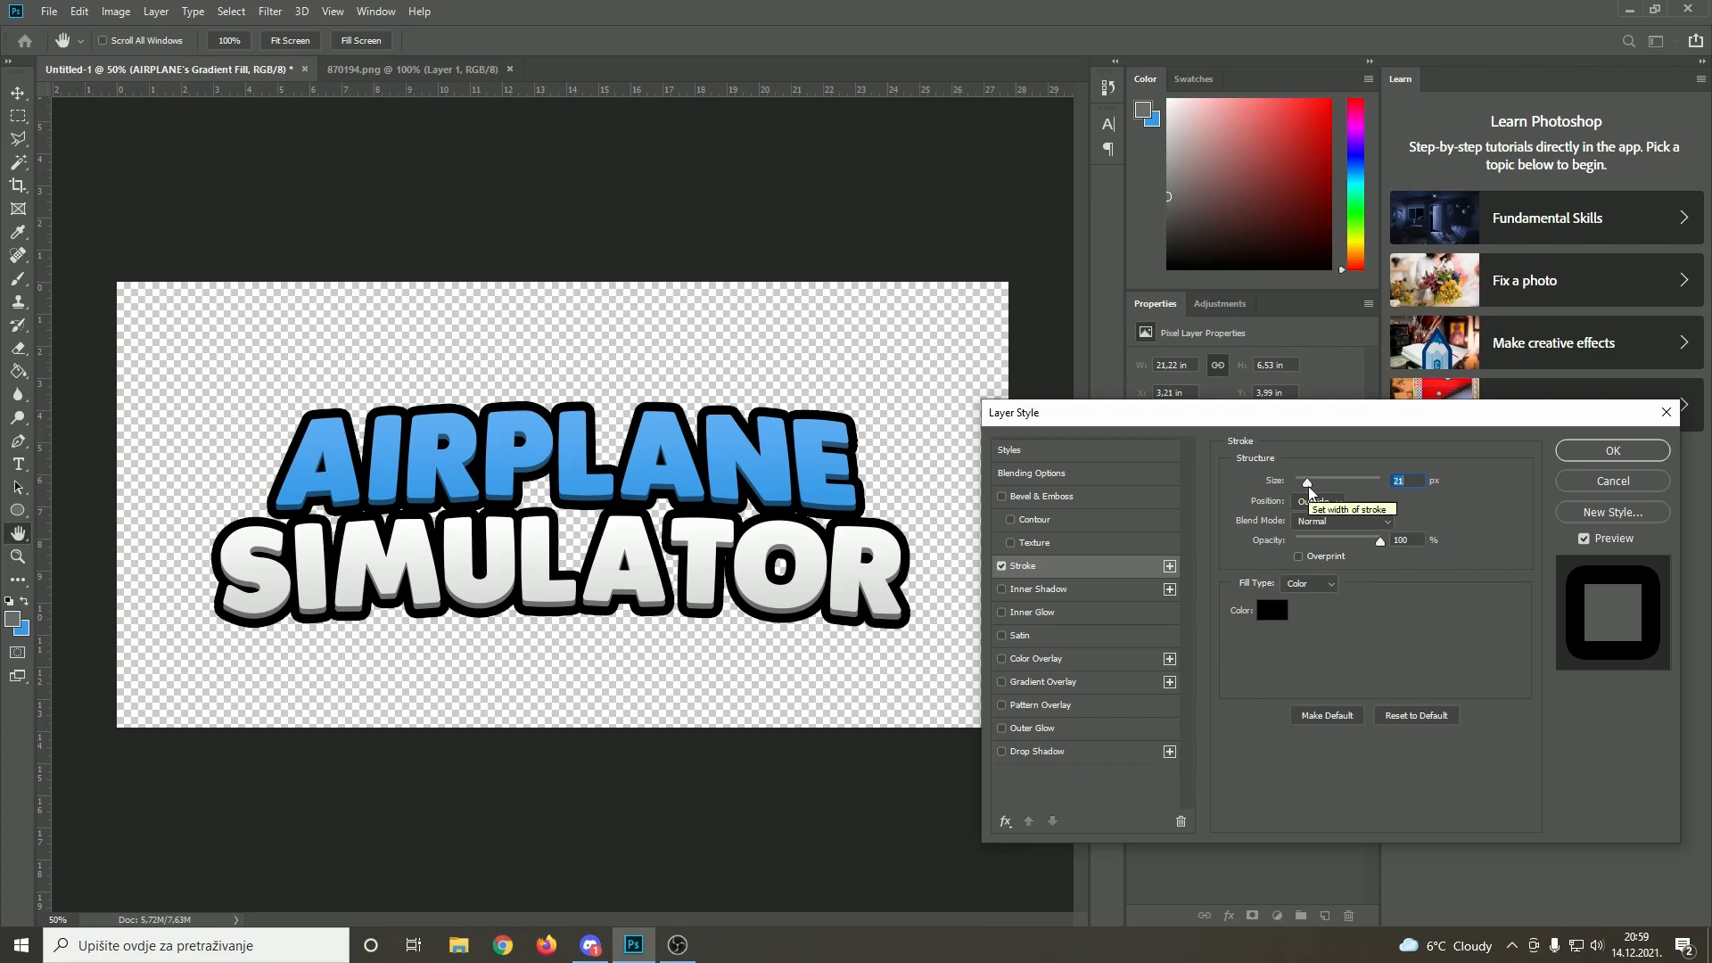
pyautogui.press('Return')
pyautogui.rightClick(1238, 718)
pyautogui.click(1285, 669)
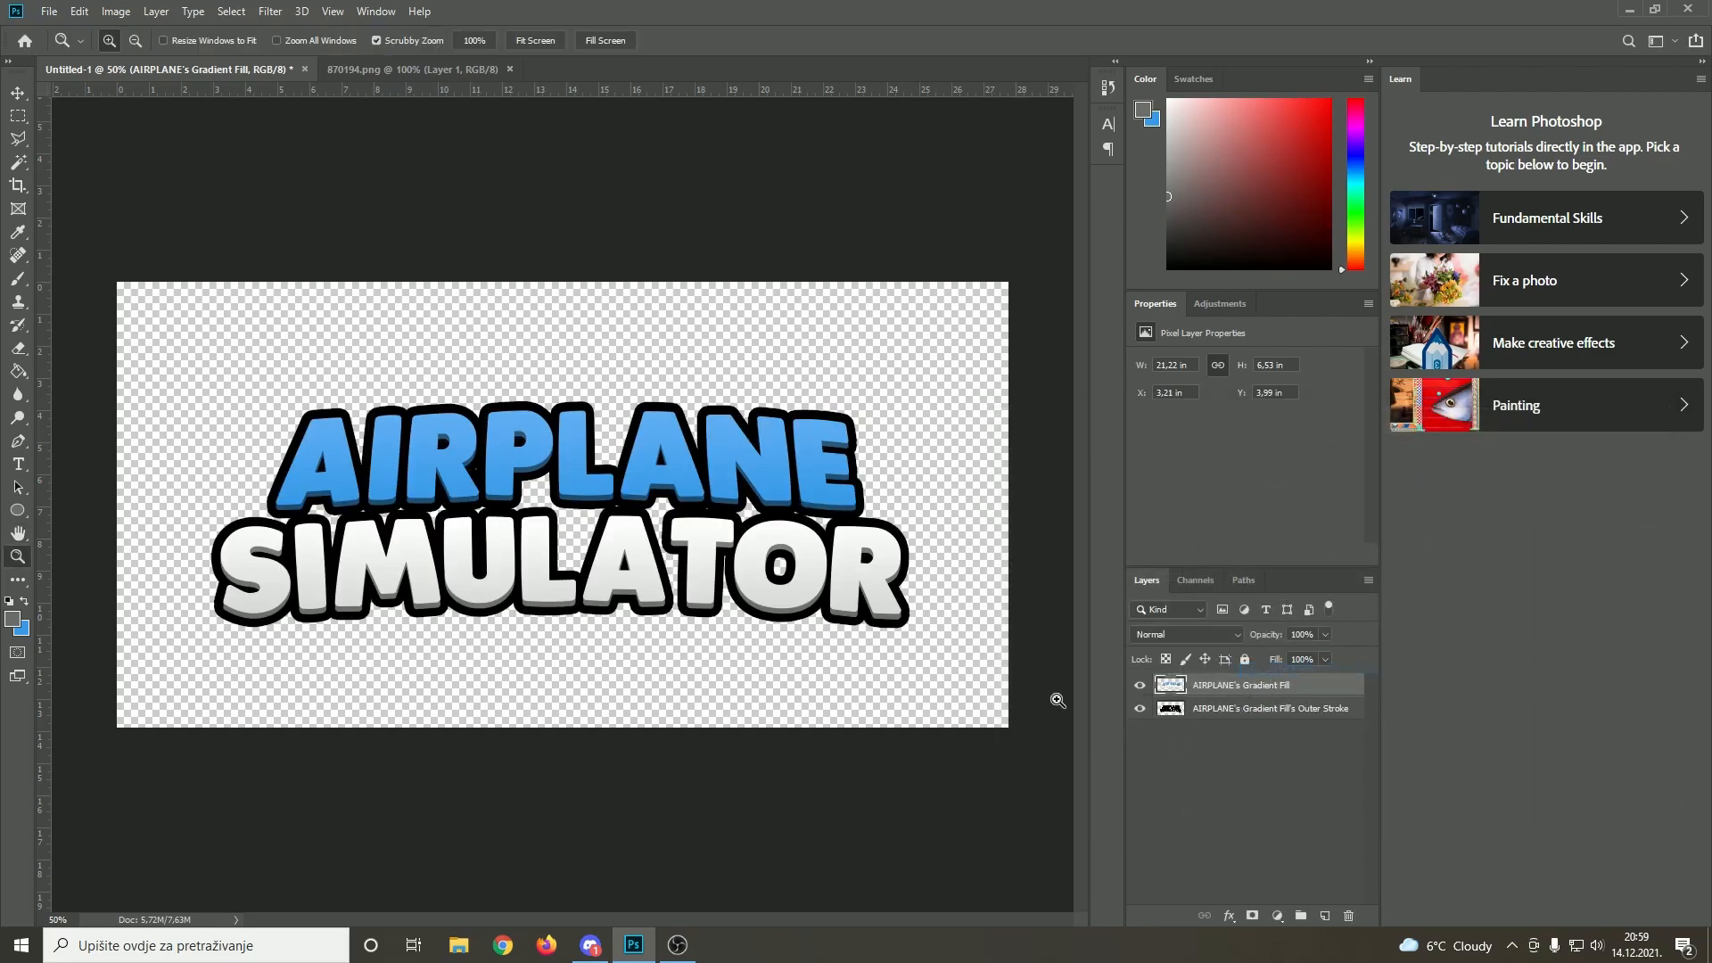
# Set the foreground colour to black and the brush to 58 px with 100% hardness
pyautogui.click(12, 618)
pyautogui.click(1221, 718)
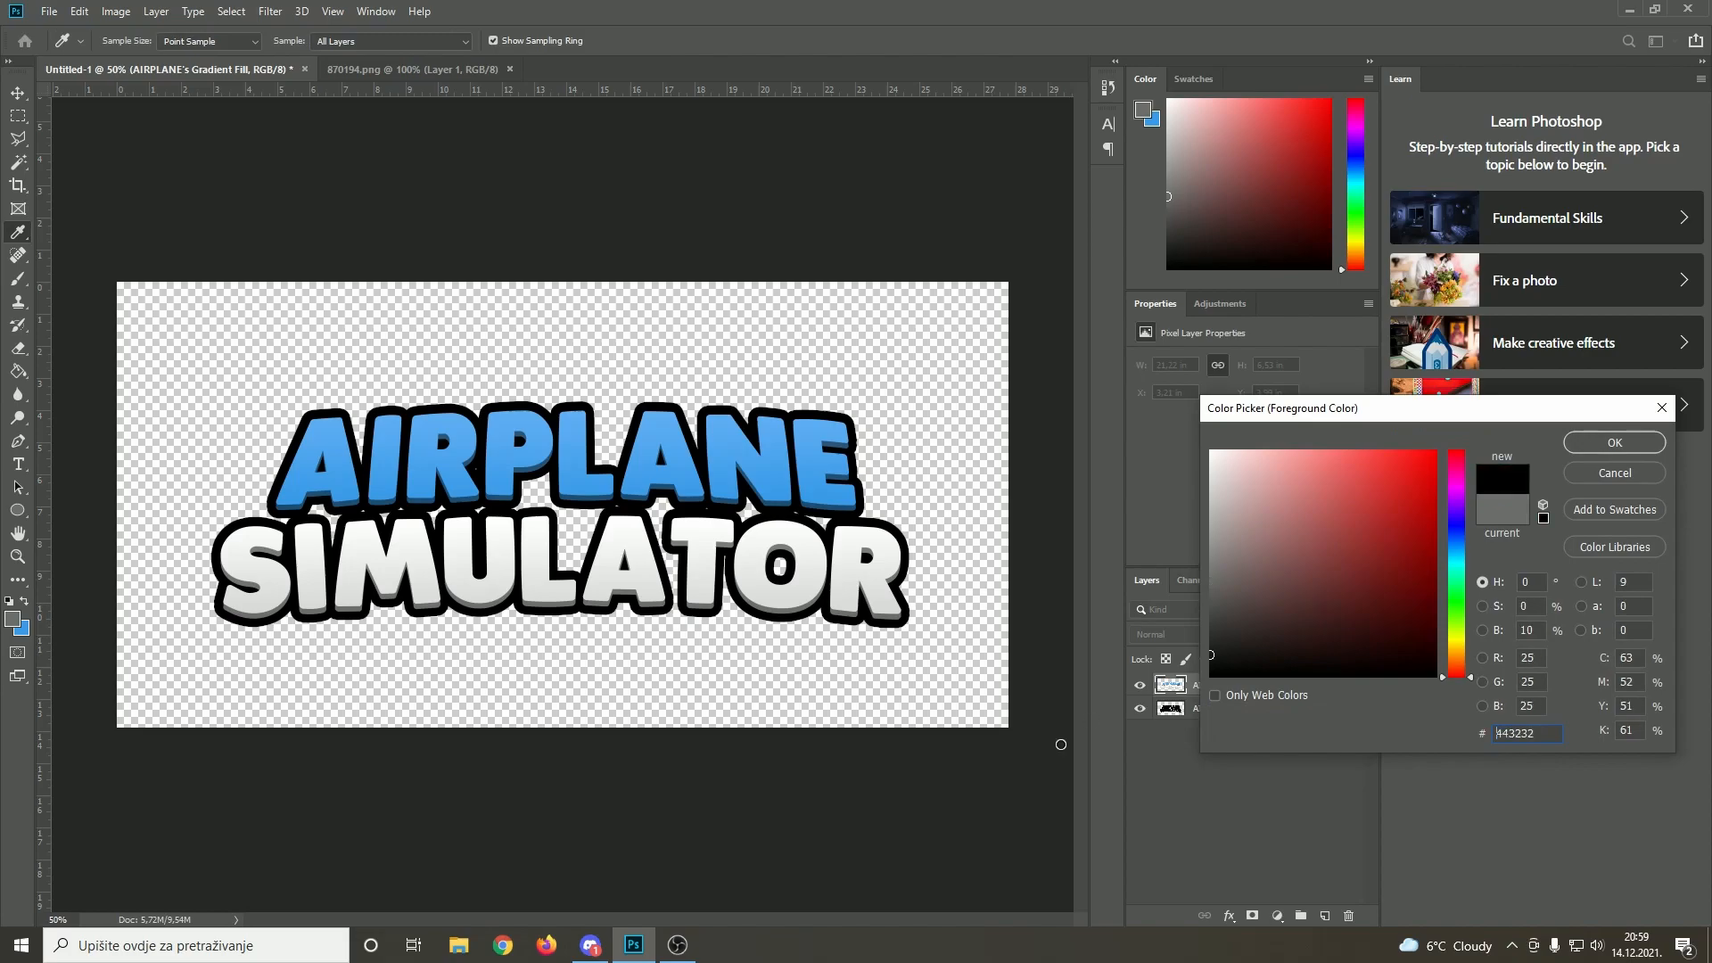
pyautogui.click(1619, 437)
pyautogui.click(17, 278)
pyautogui.click(128, 40)
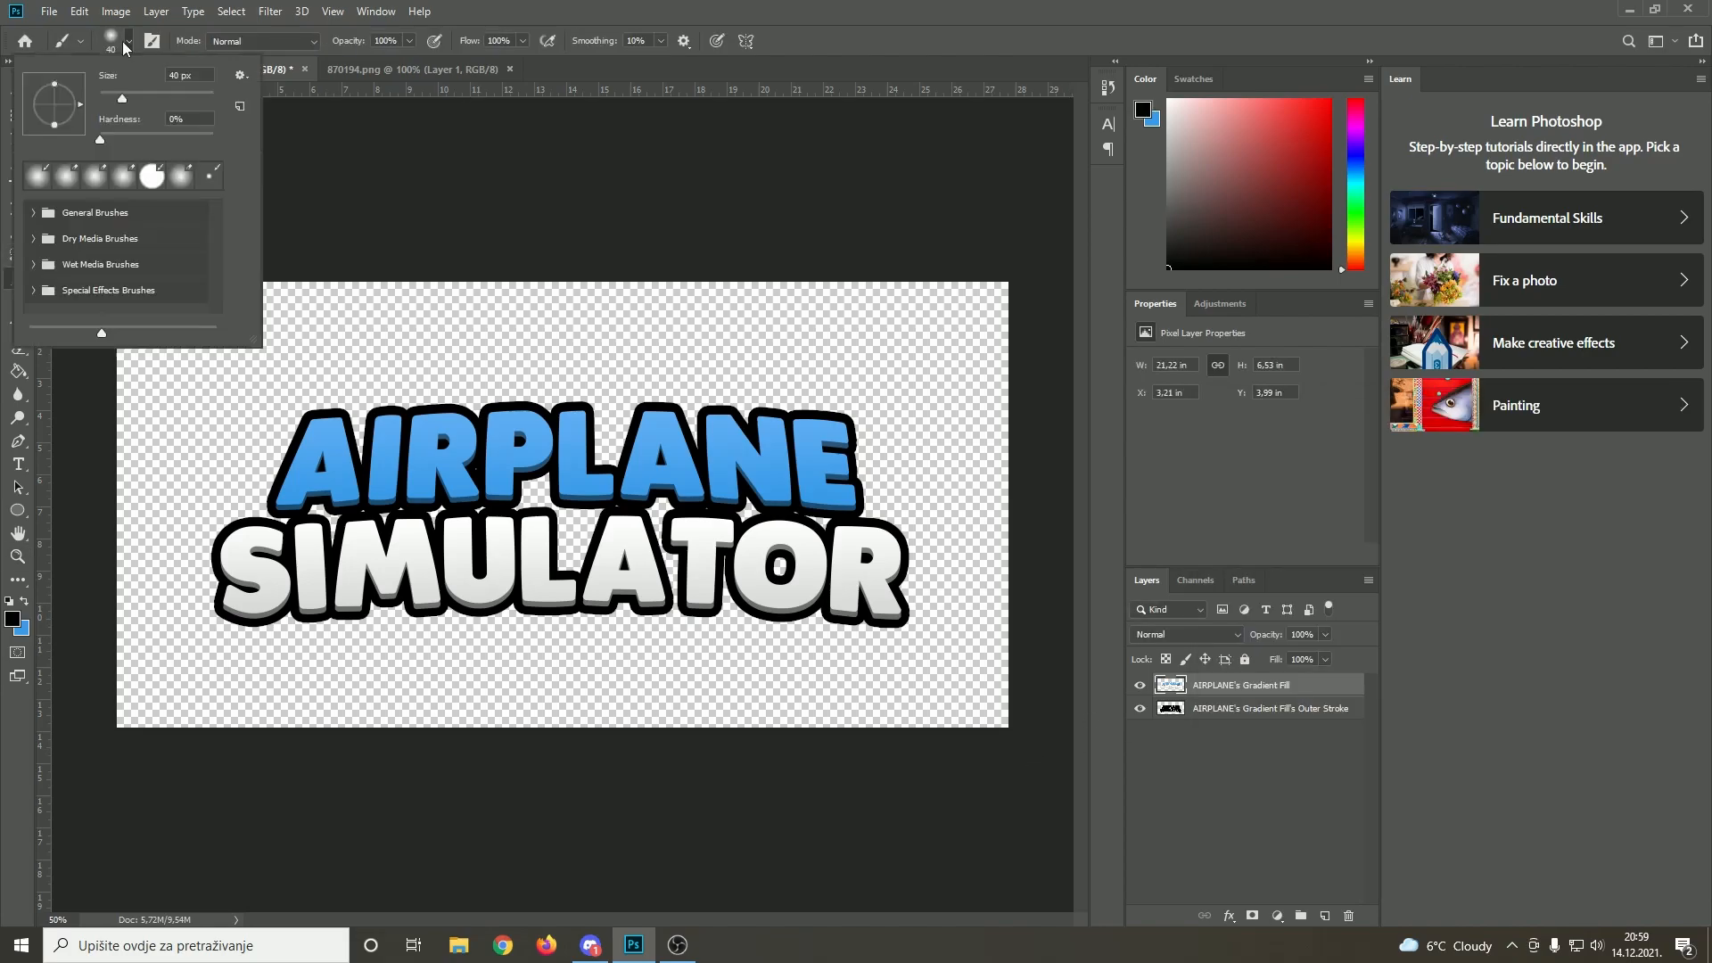
pyautogui.moveTo(123, 139); pyautogui.dragTo(360, 142)
# Dab one hard and one soft test dot above the lettering, and undo both
pyautogui.click(462, 322)
pyautogui.click(129, 41)
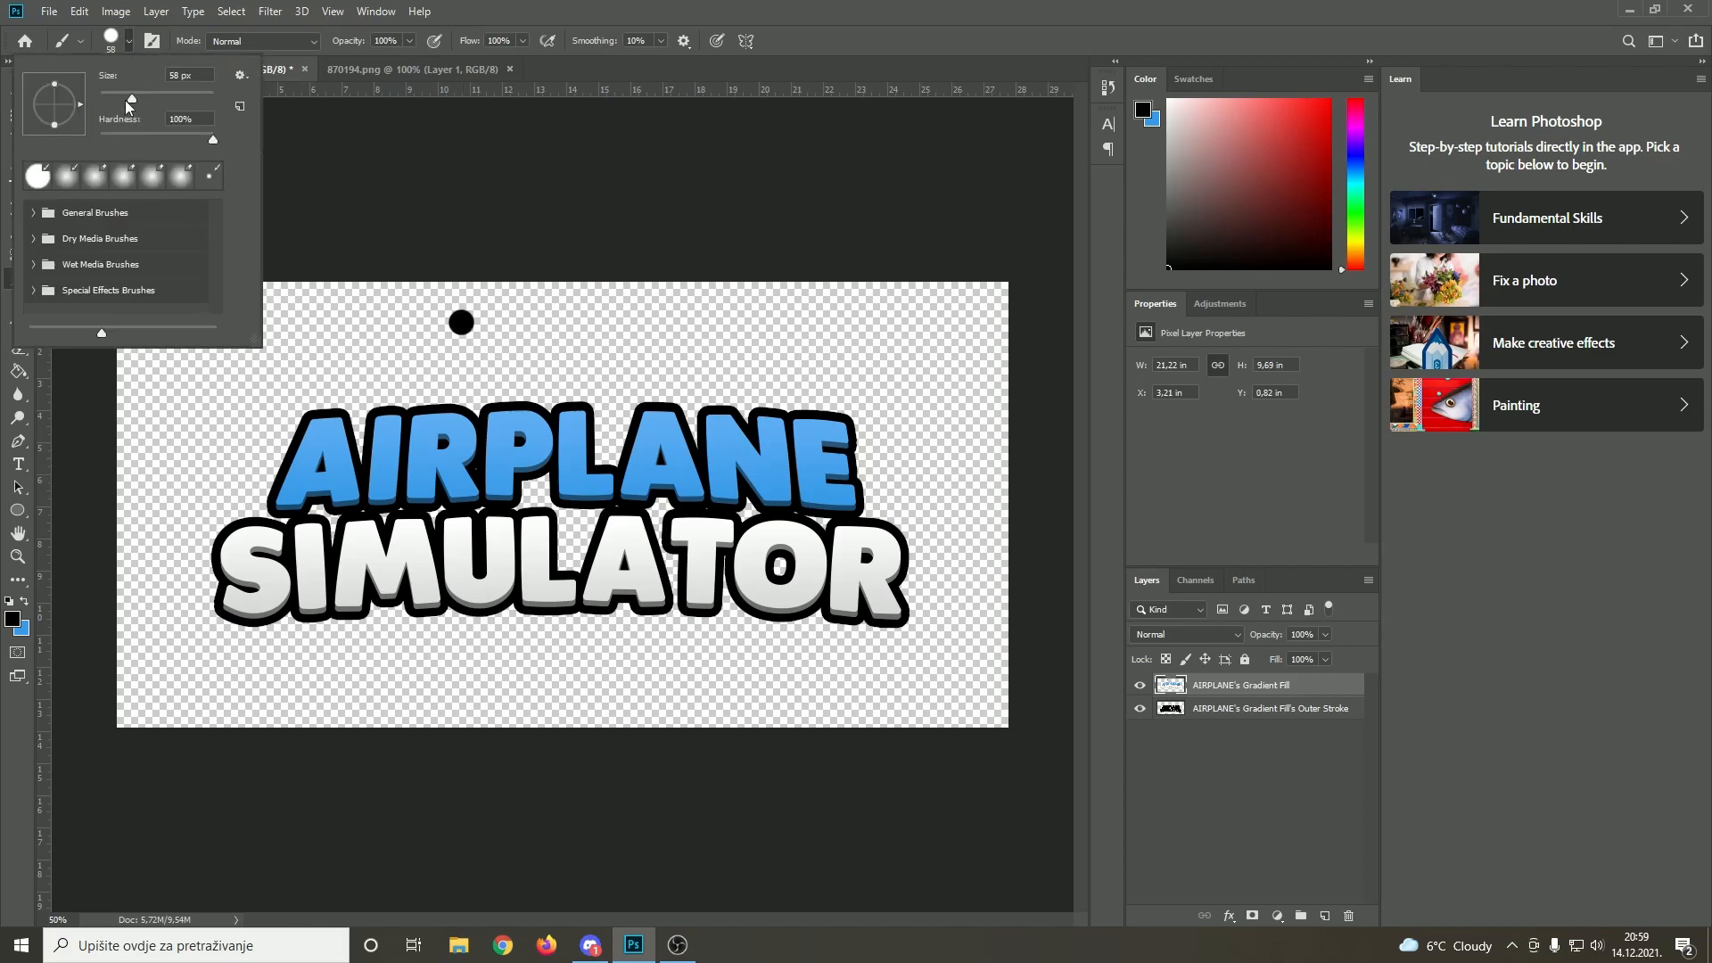
pyautogui.click(618, 313)
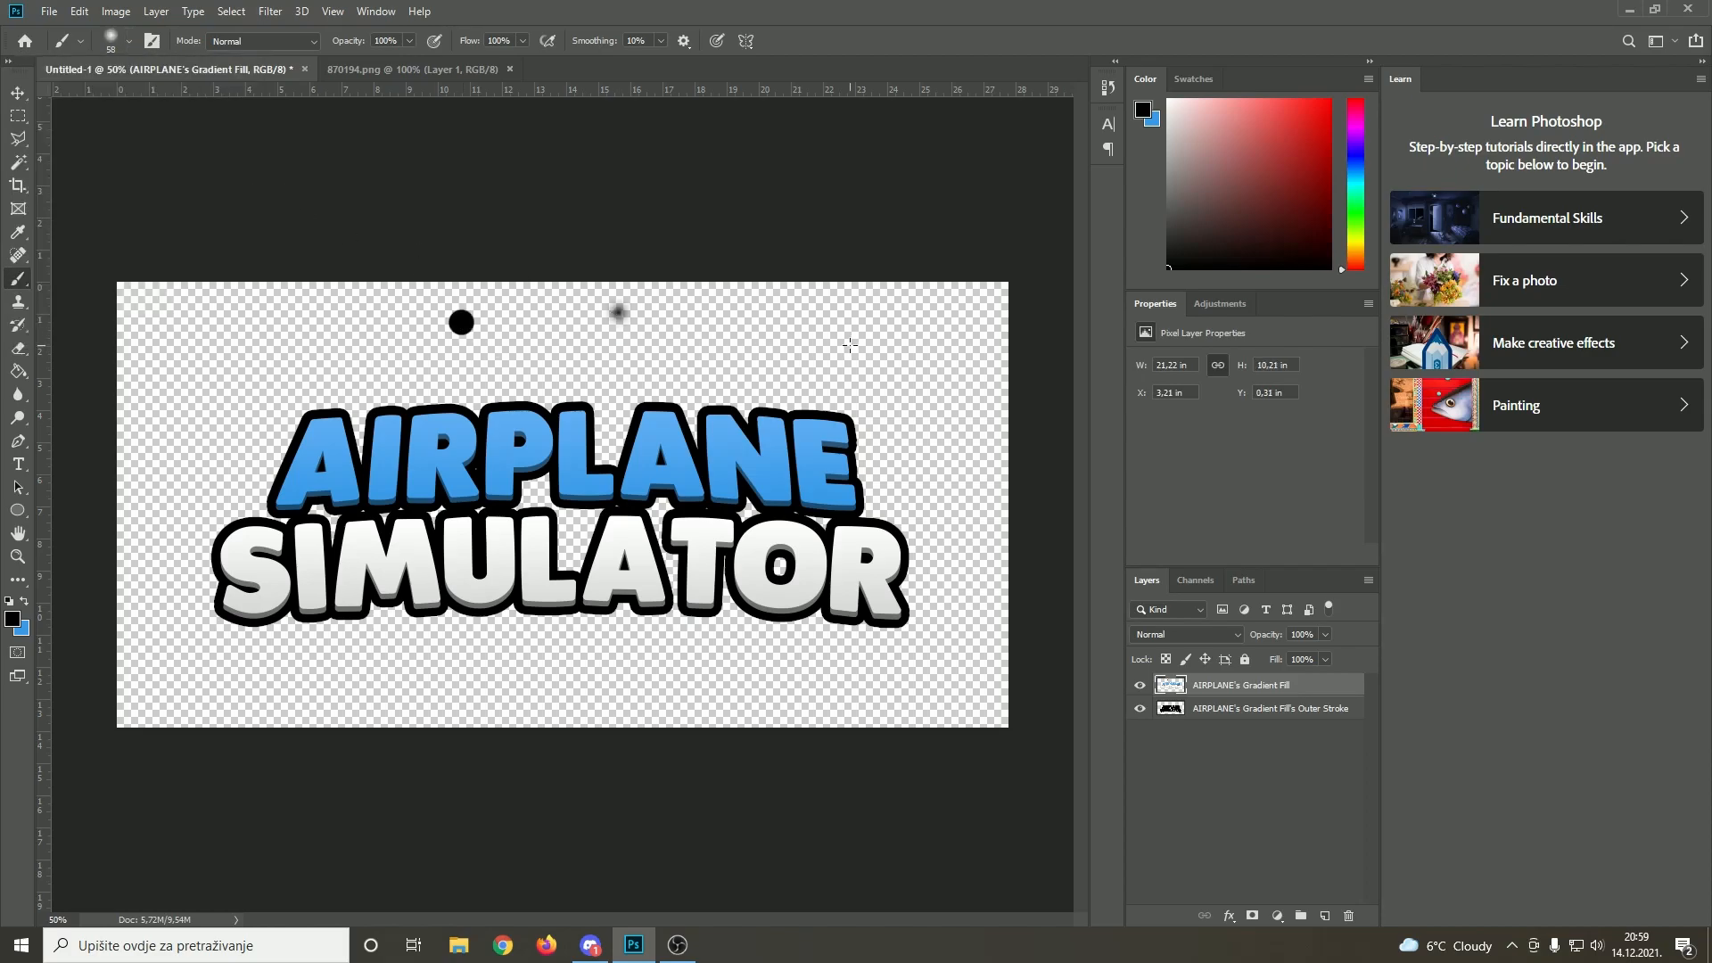
pyautogui.hotkey('ctrl', 'z')
pyautogui.hotkey('ctrl', 'z')
# Restore the brush to full hardness and paint black over the gaps between the two words on the outer stroke layer
pyautogui.click(111, 40)
pyautogui.press('Return')
pyautogui.click(1218, 709)
pyautogui.moveTo(332, 505); pyautogui.dragTo(323, 544)
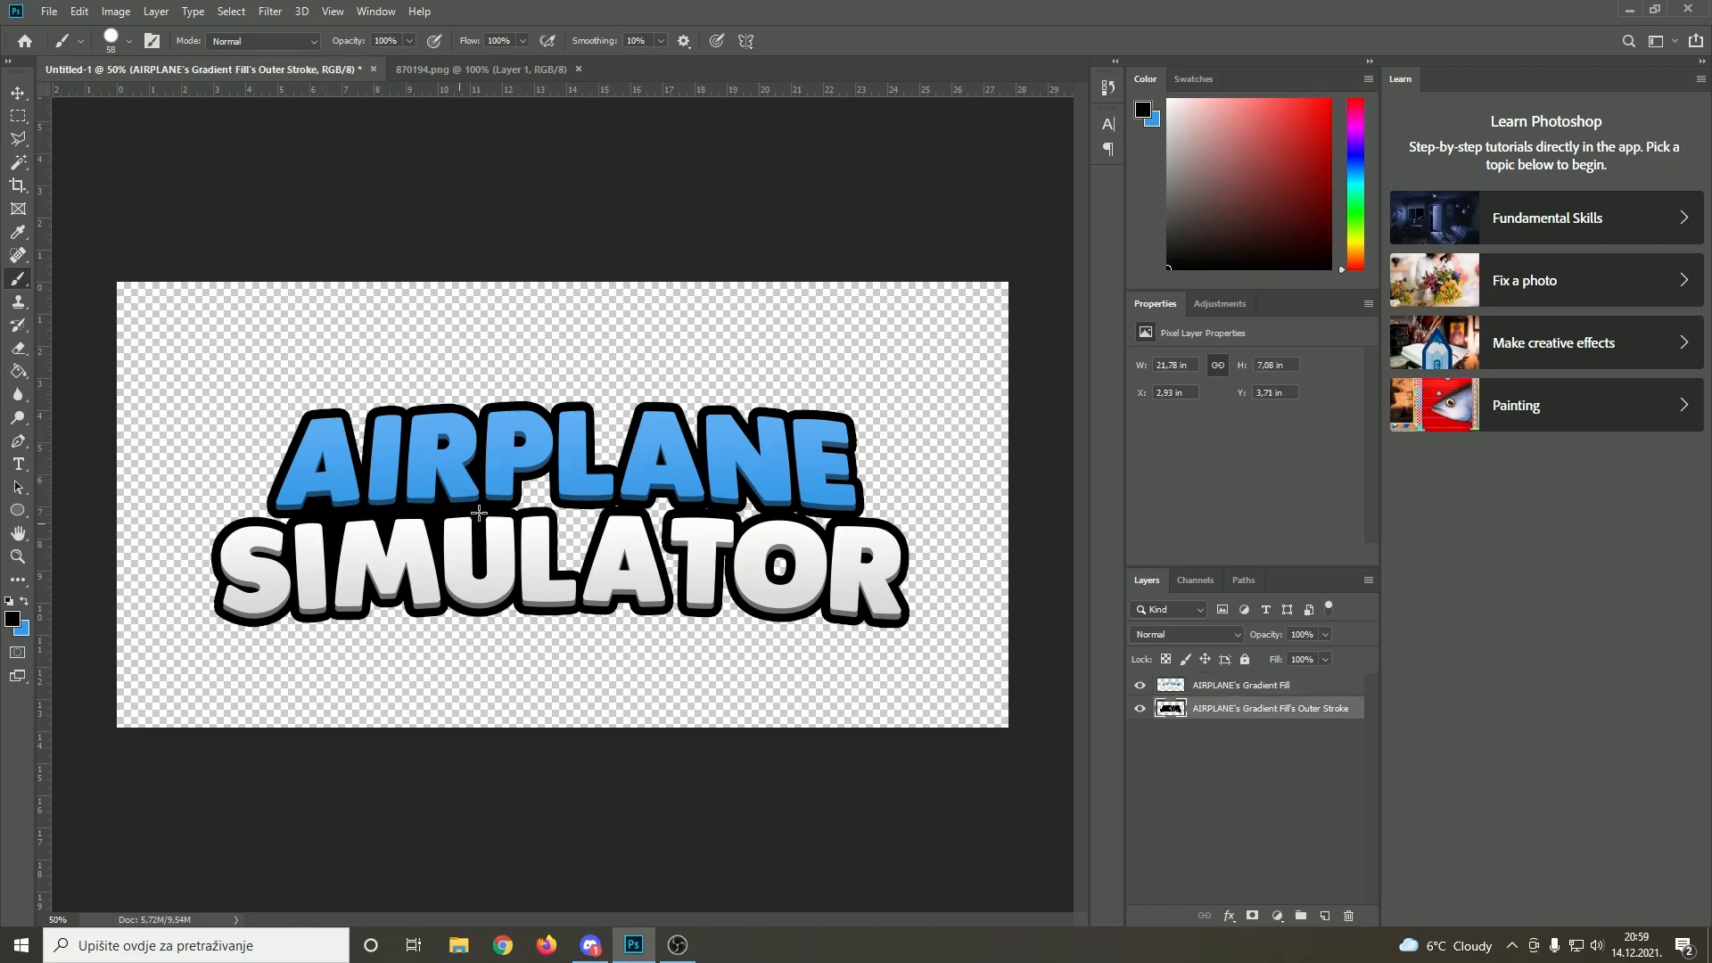
pyautogui.moveTo(548, 475)
pyautogui.mouseDown()
pyautogui.moveTo(553, 528)
pyautogui.moveTo(627, 509)
pyautogui.moveTo(576, 554)
pyautogui.mouseUp()
pyautogui.press('l')
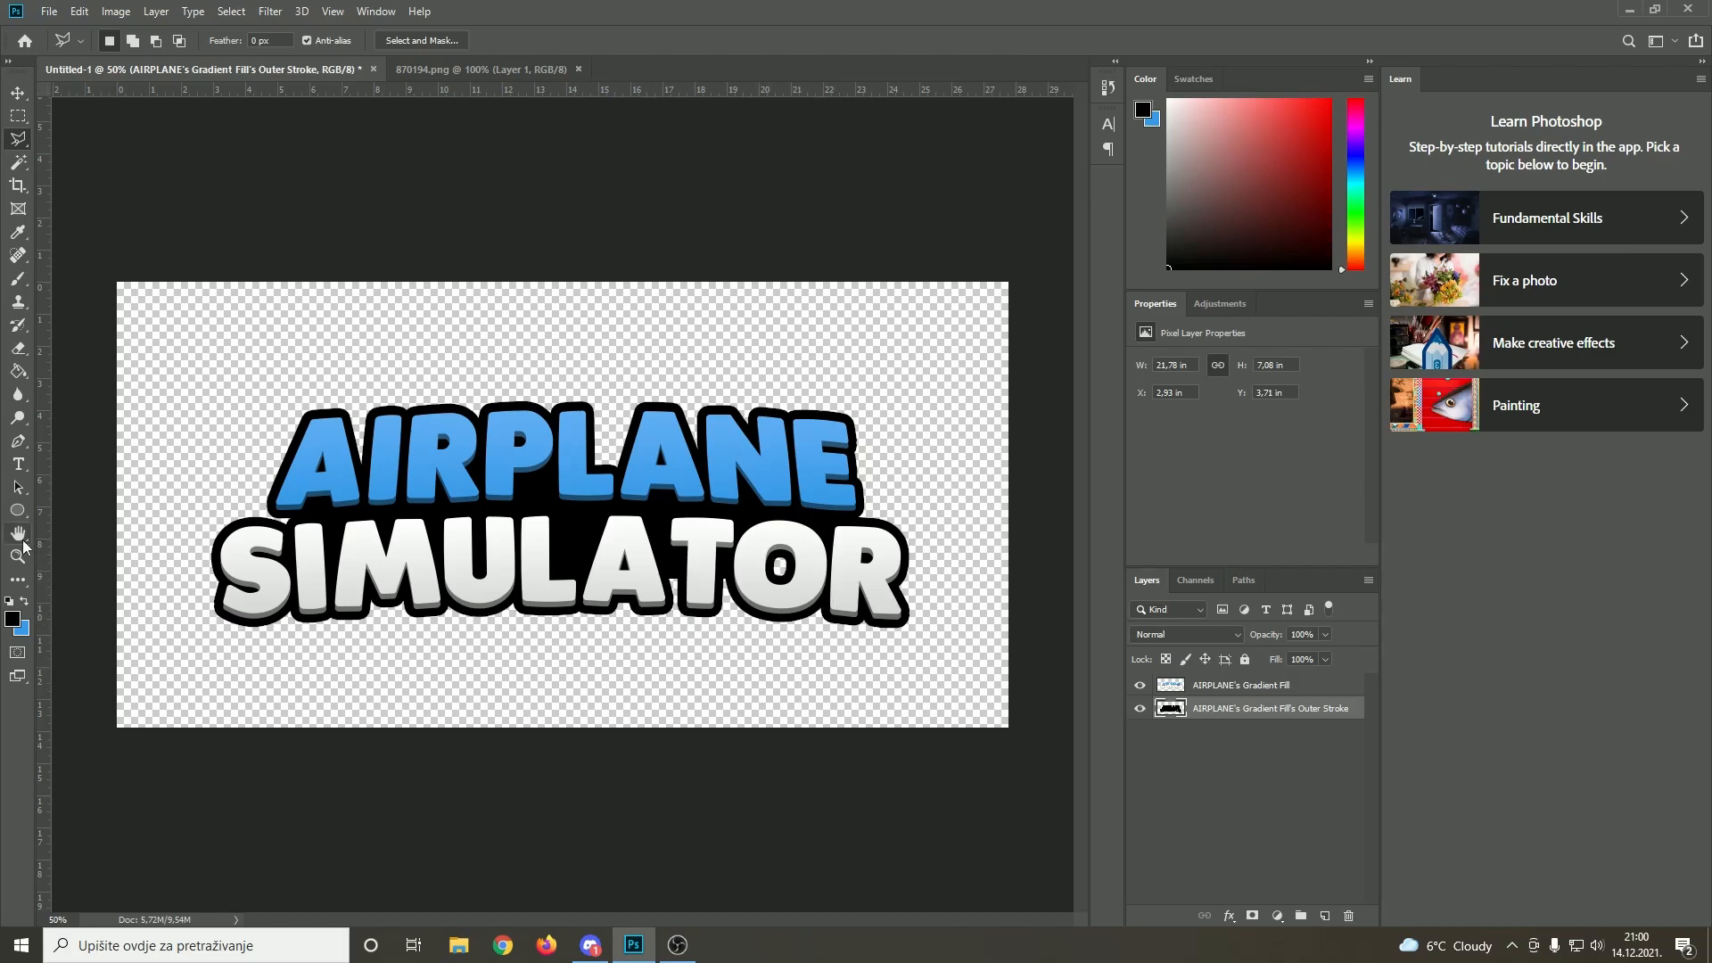
# Copy the airplane from 870194.png above the lettering, scaled to about 5.14 × 5.1 in over the words' right end
pyautogui.click(420, 70)
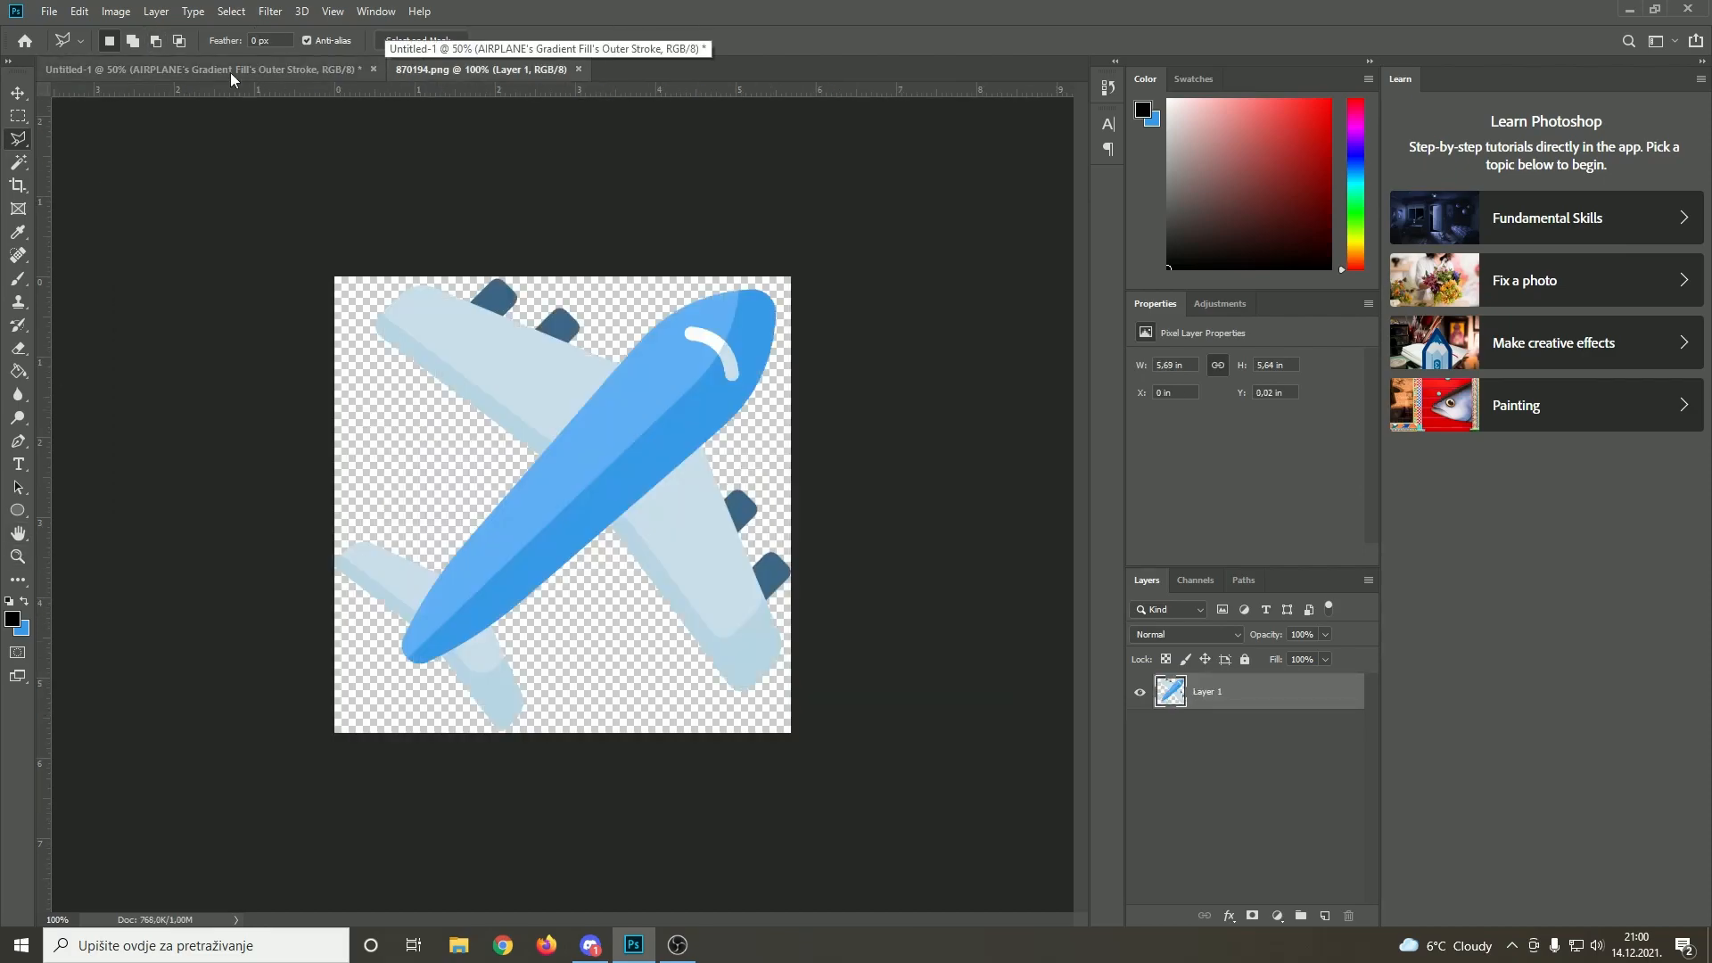
pyautogui.click(198, 70)
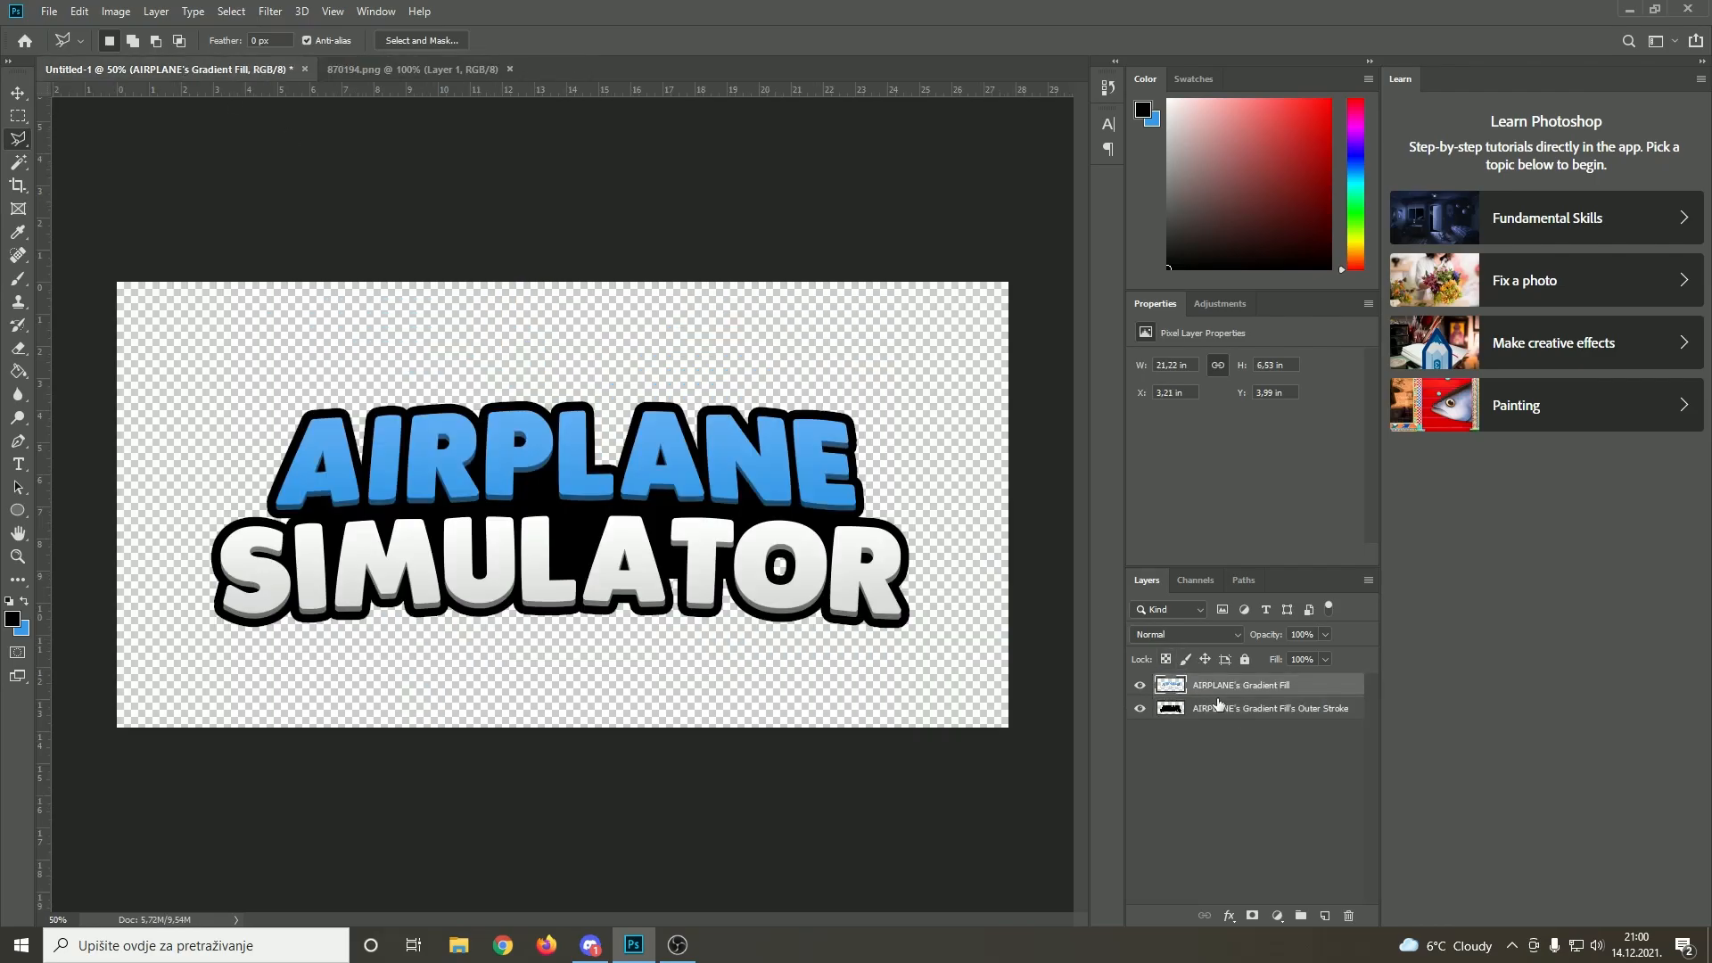
pyautogui.hotkey('ctrl', 'v')
pyautogui.hotkey('ctrl', 't')
pyautogui.moveTo(556, 461)
pyautogui.mouseDown()
pyautogui.moveTo(975, 486)
pyautogui.moveTo(232, 473)
pyautogui.moveTo(784, 632)
pyautogui.moveTo(835, 574)
pyautogui.mouseUp()
pyautogui.press('Return')
pyautogui.press('l')
# Duplicate the airplane layer and place the copy, flipped horizontally, over the lettering's left end at about X 1.81 in
pyautogui.rightClick(1205, 685)
pyautogui.click(1264, 268)
pyautogui.press('Return')
pyautogui.click(79, 11)
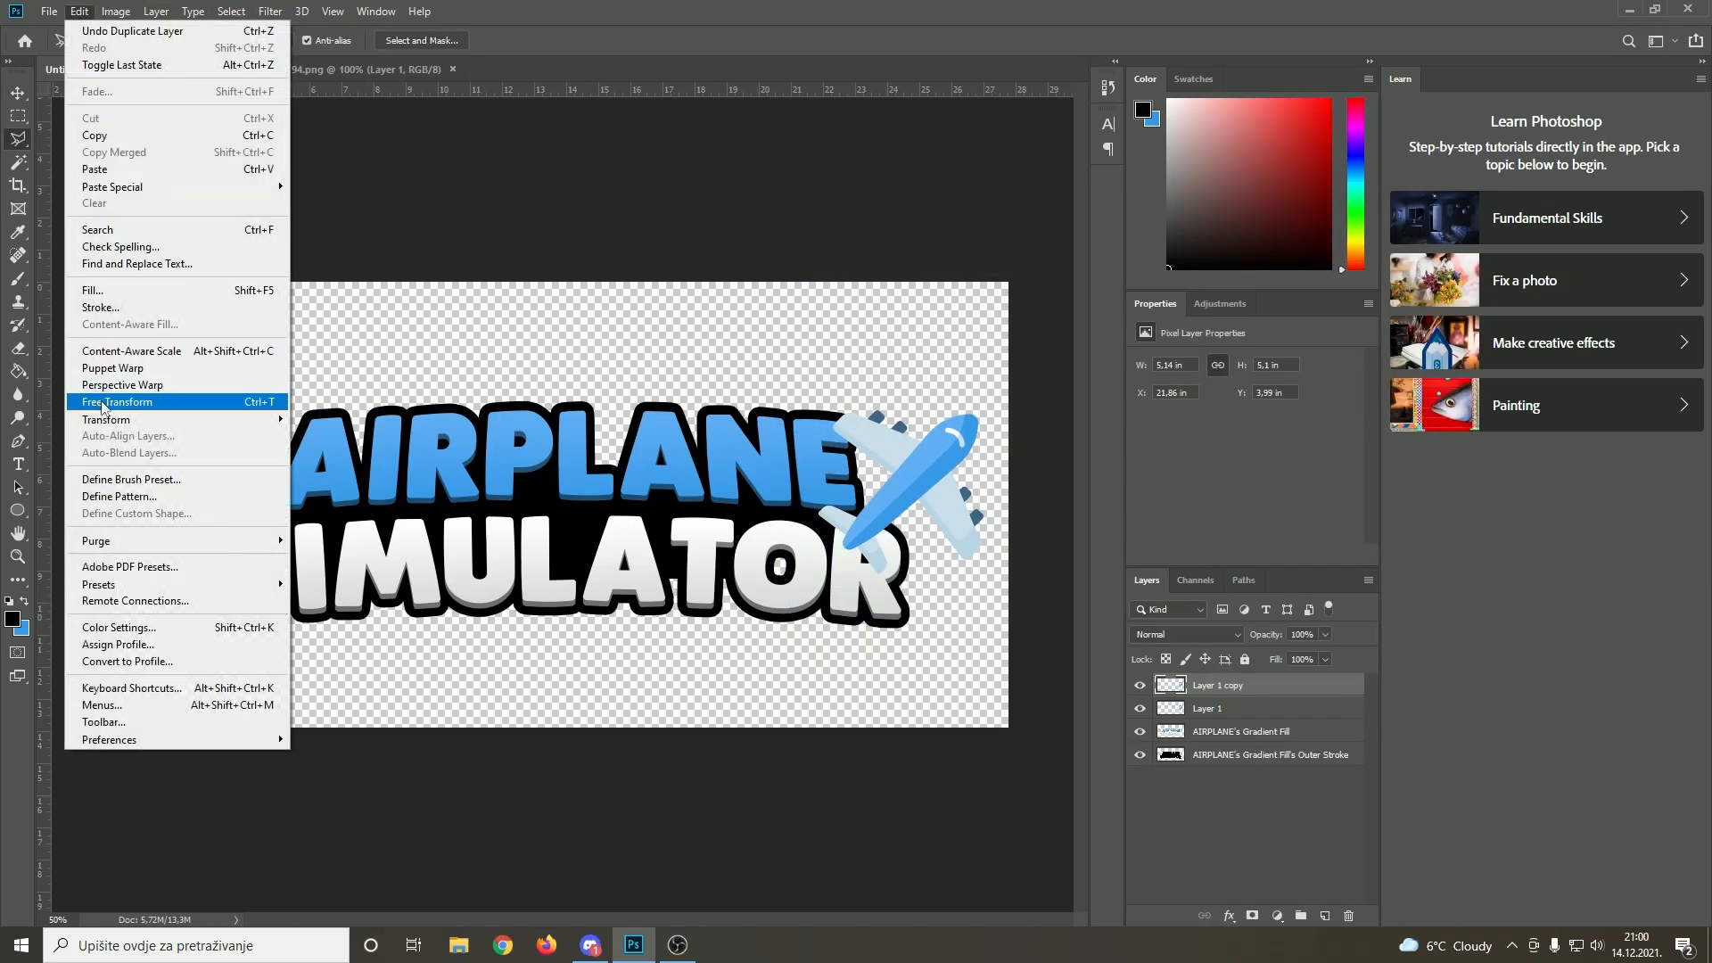
pyautogui.moveTo(107, 419)
pyautogui.click(402, 626)
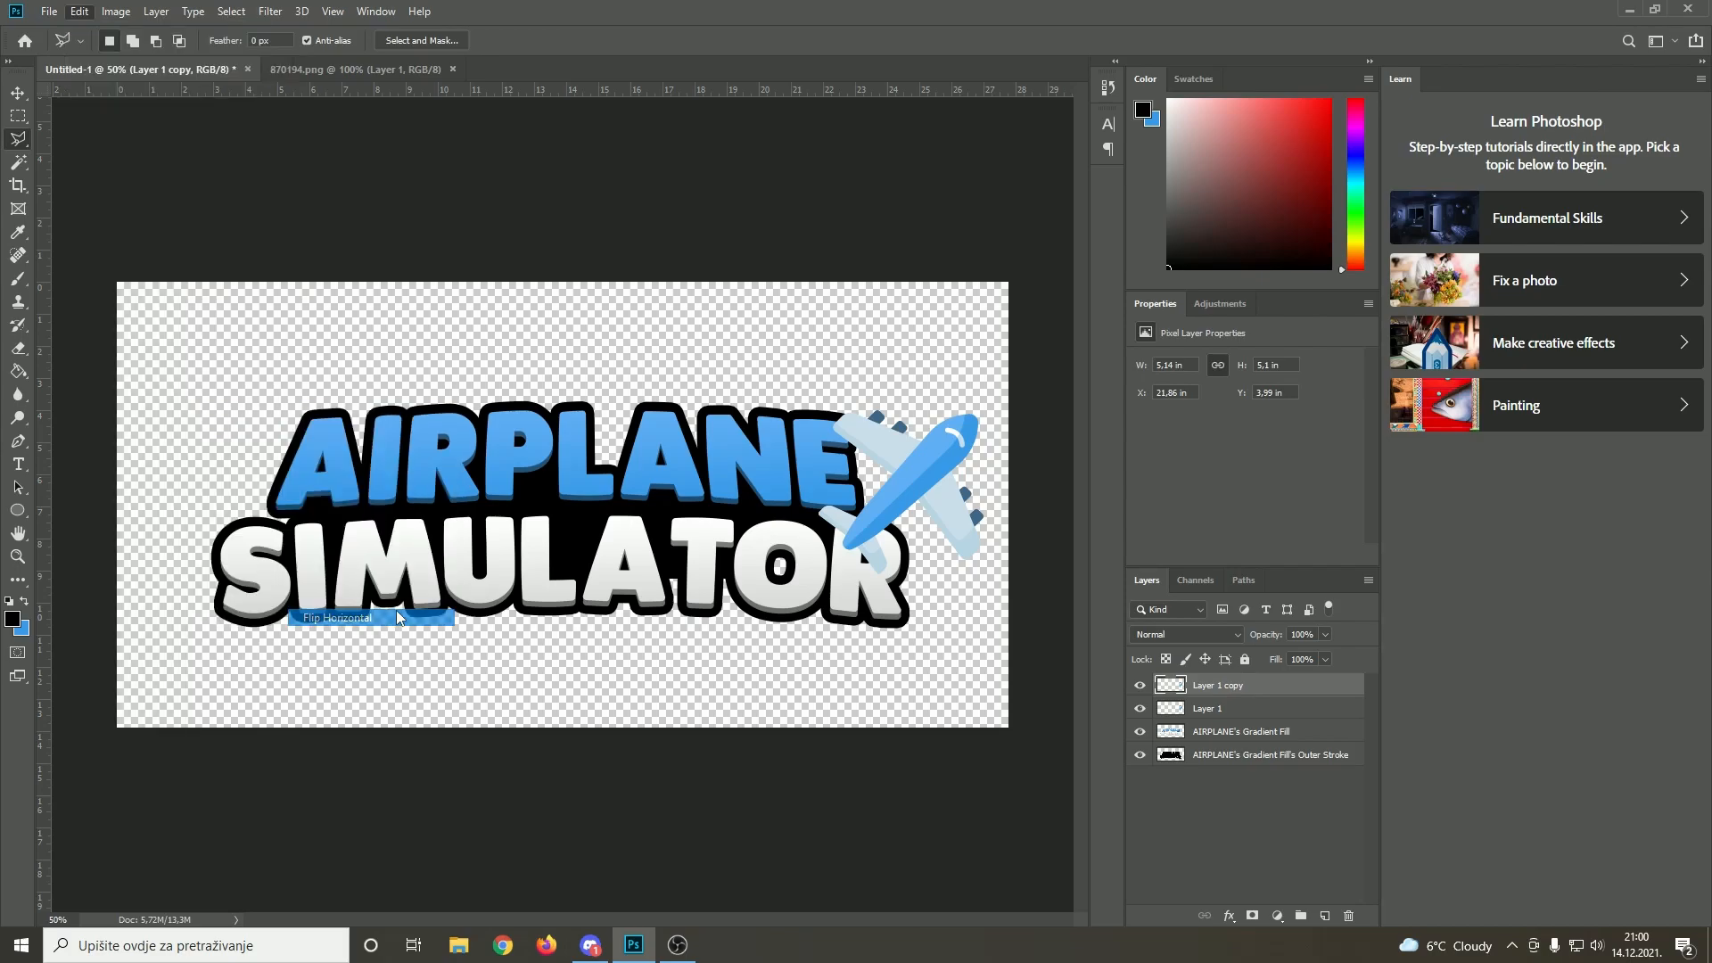
pyautogui.hotkey('ctrl', 't')
pyautogui.moveTo(838, 482); pyautogui.dragTo(246, 478)
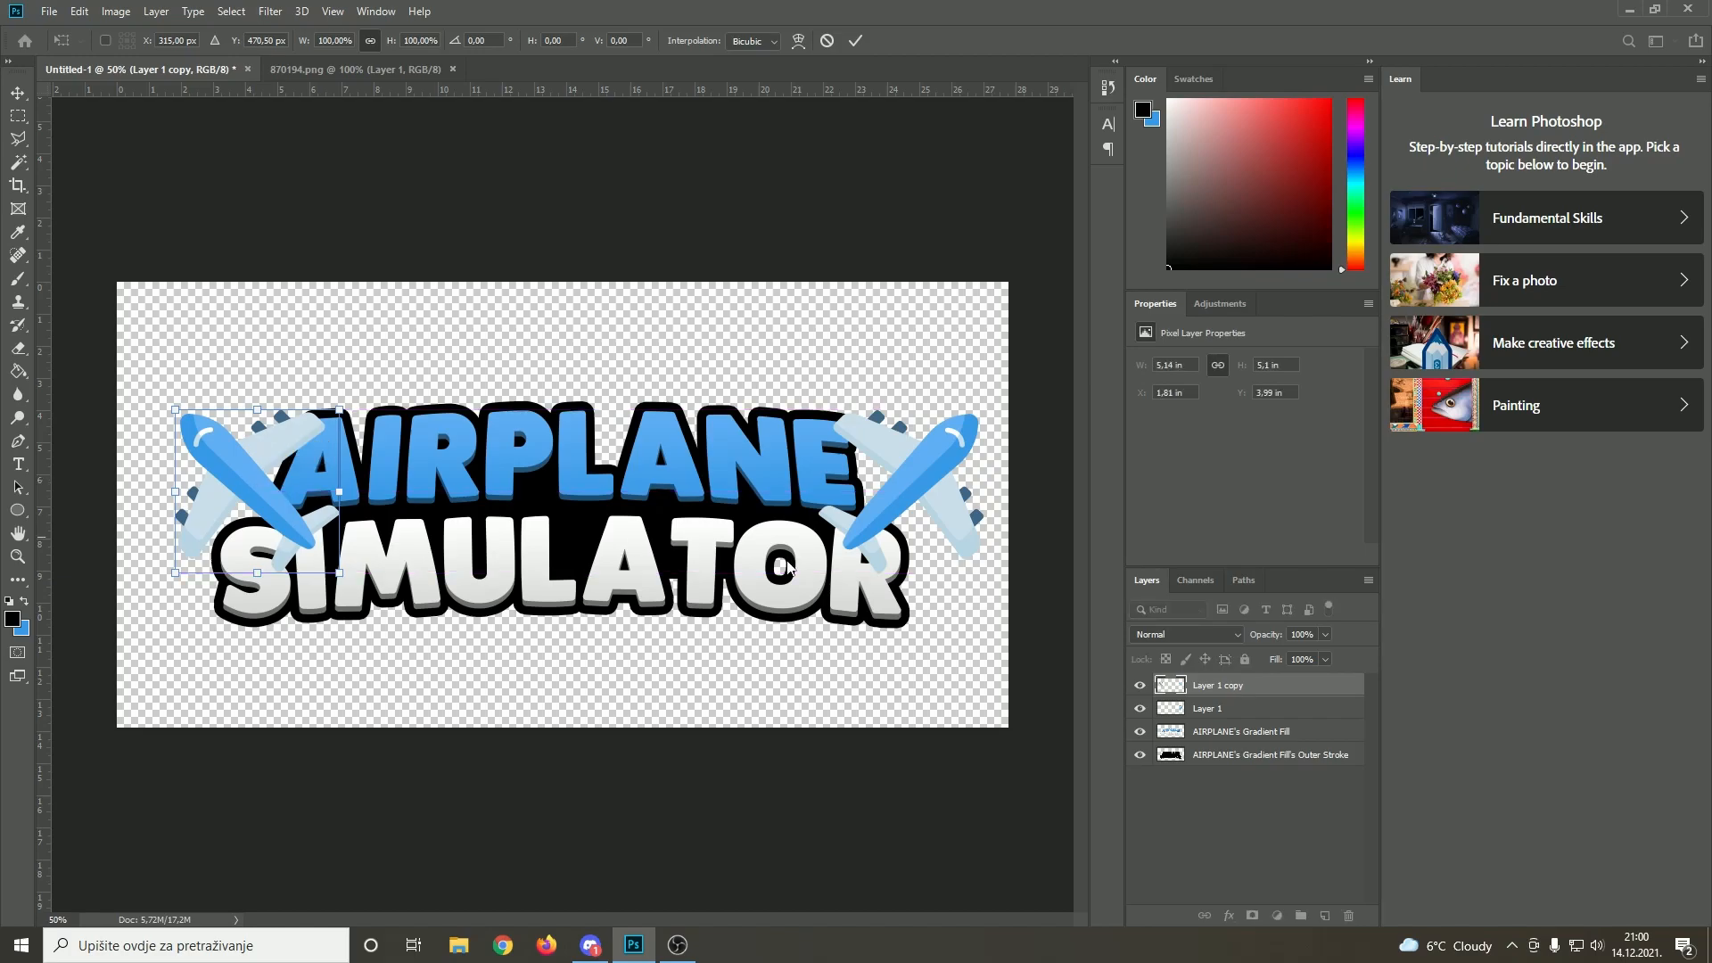
# Shift both airplanes together until the pair is centred horizontally on the canvas at X 1000 px
pyautogui.keyDown('shift'); pyautogui.click(1208, 708); pyautogui.keyUp('shift')
pyautogui.hotkey('ctrl', 't')
pyautogui.moveTo(902, 474); pyautogui.dragTo(889, 465)
pyautogui.press('Return')
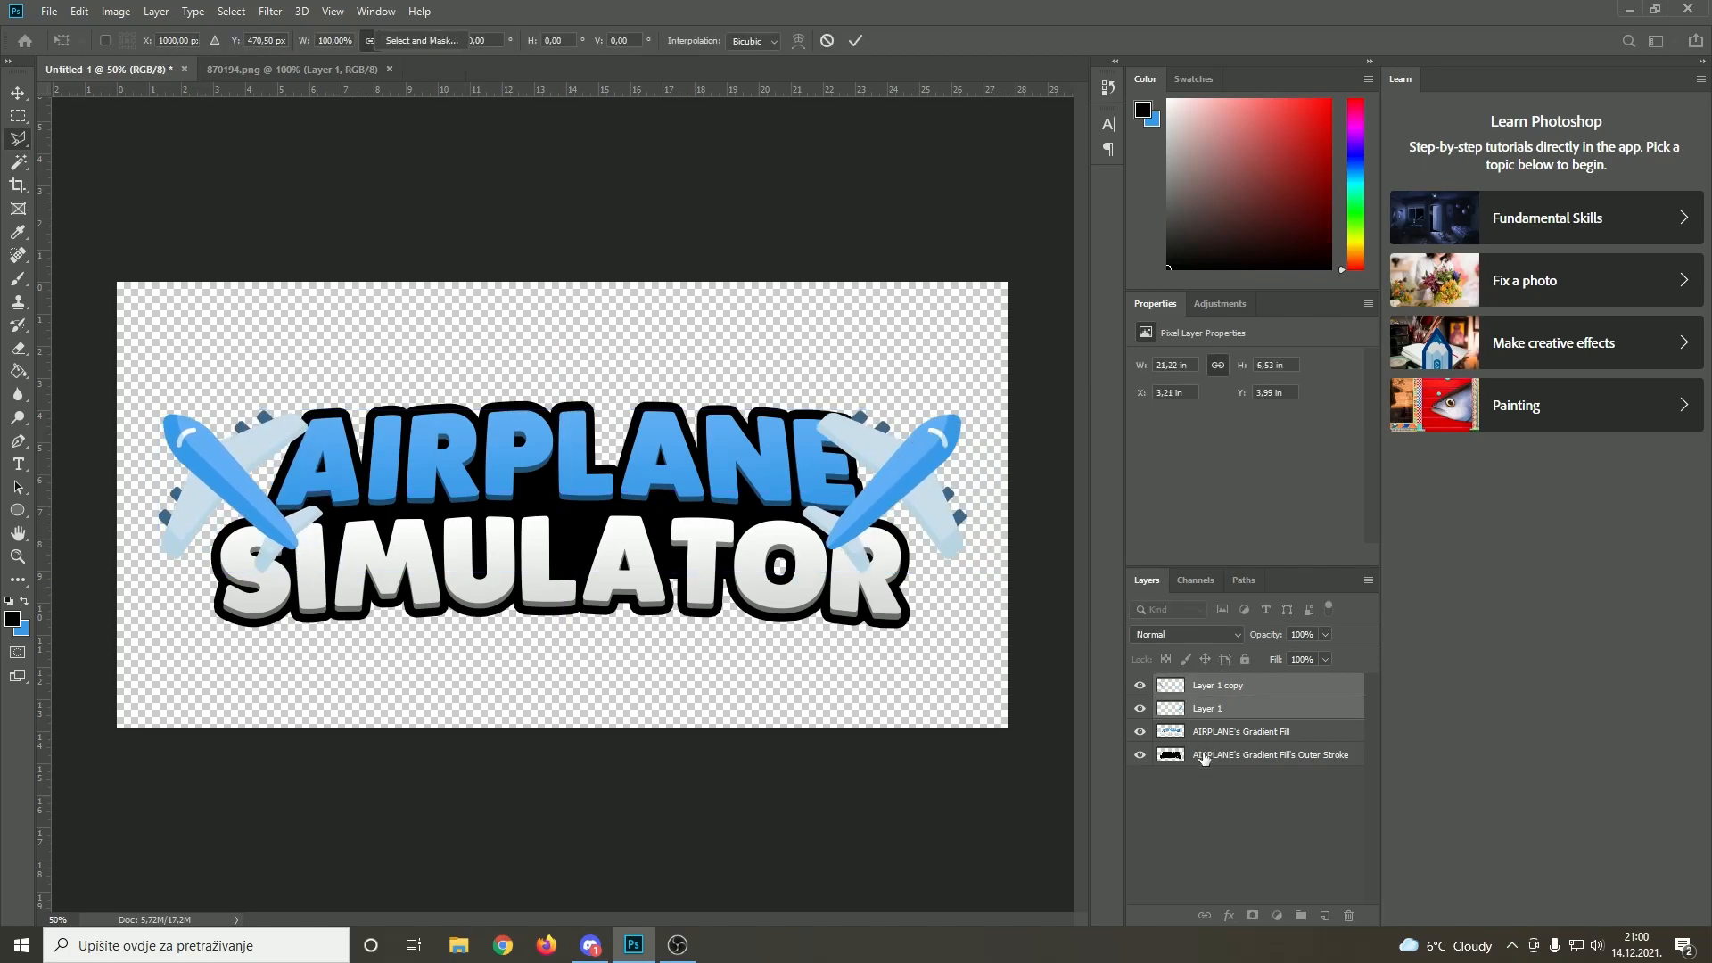
# Shift the lettering and its outer stroke layer together until they are centred horizontally on the canvas
pyautogui.click(1240, 731)
pyautogui.keyDown('shift'); pyautogui.click(1270, 755); pyautogui.keyUp('shift')
pyautogui.hotkey('ctrl', 't')
pyautogui.moveTo(671, 494); pyautogui.dragTo(670, 493)
pyautogui.press('Return')
# Move both airplane layers below the lettering and its outer stroke in the layer stack
pyautogui.click(1219, 710)
pyautogui.keyDown('shift'); pyautogui.click(1203, 686); pyautogui.keyUp('shift')
pyautogui.moveTo(1204, 686); pyautogui.dragTo(1229, 773)
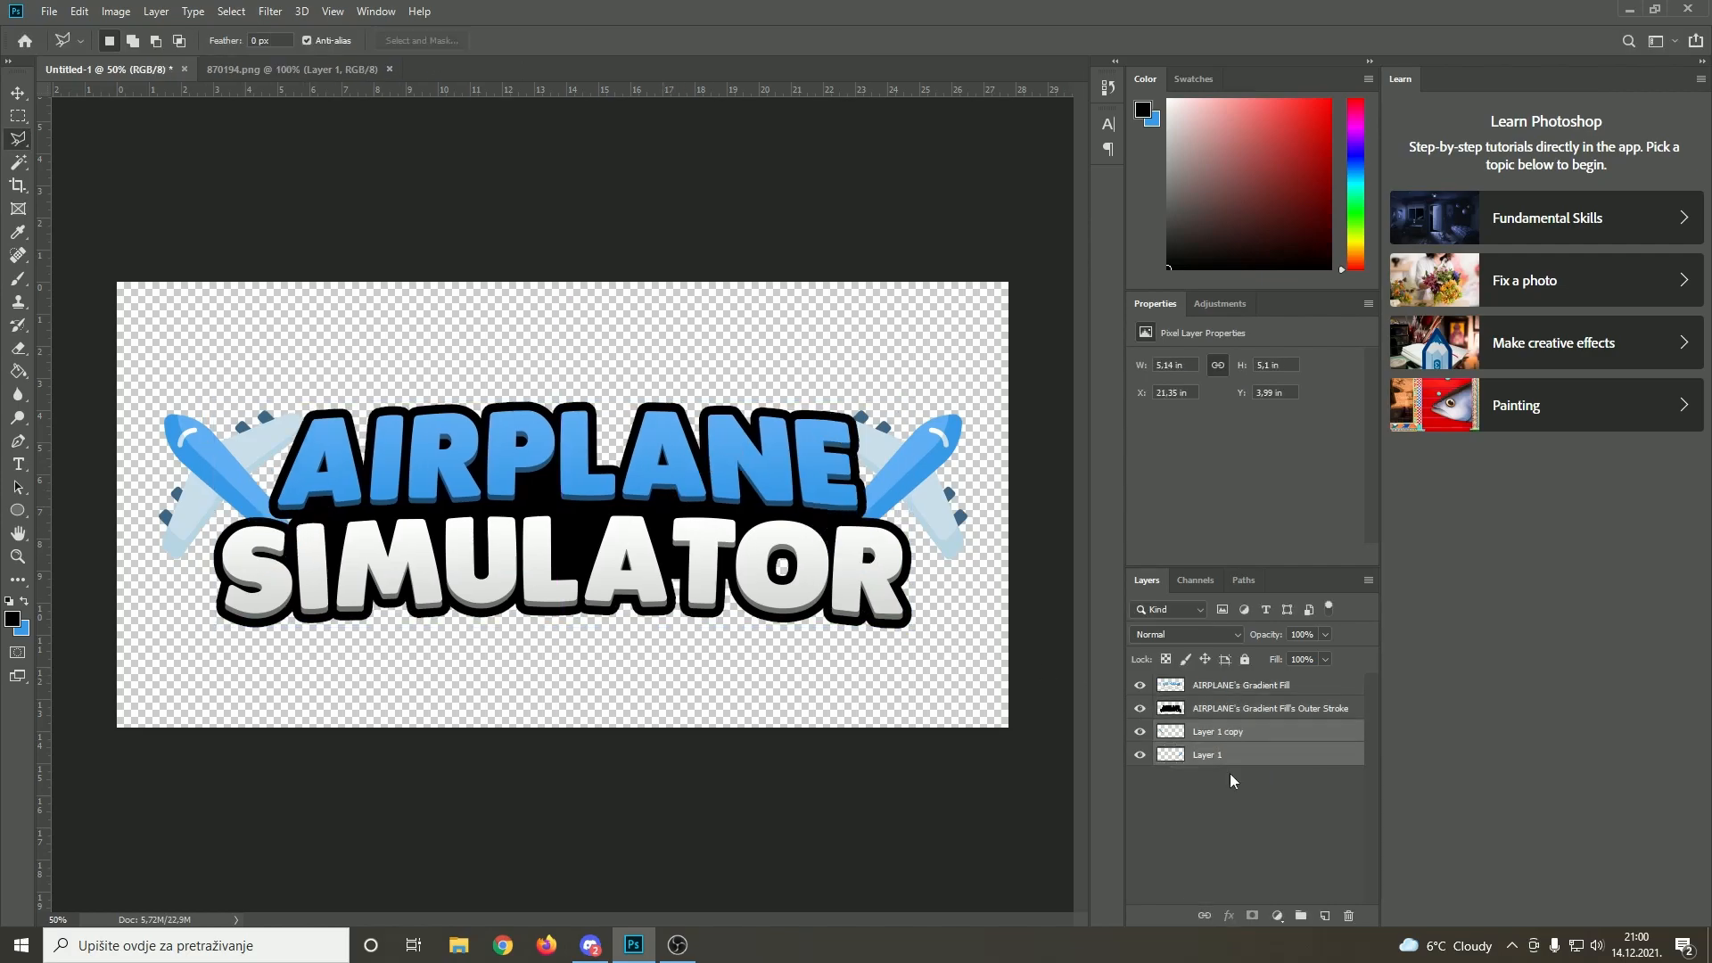
# Shift the left airplane inward toward the lettering, to about X 1.68 in
pyautogui.click(1213, 694)
pyautogui.click(1207, 731)
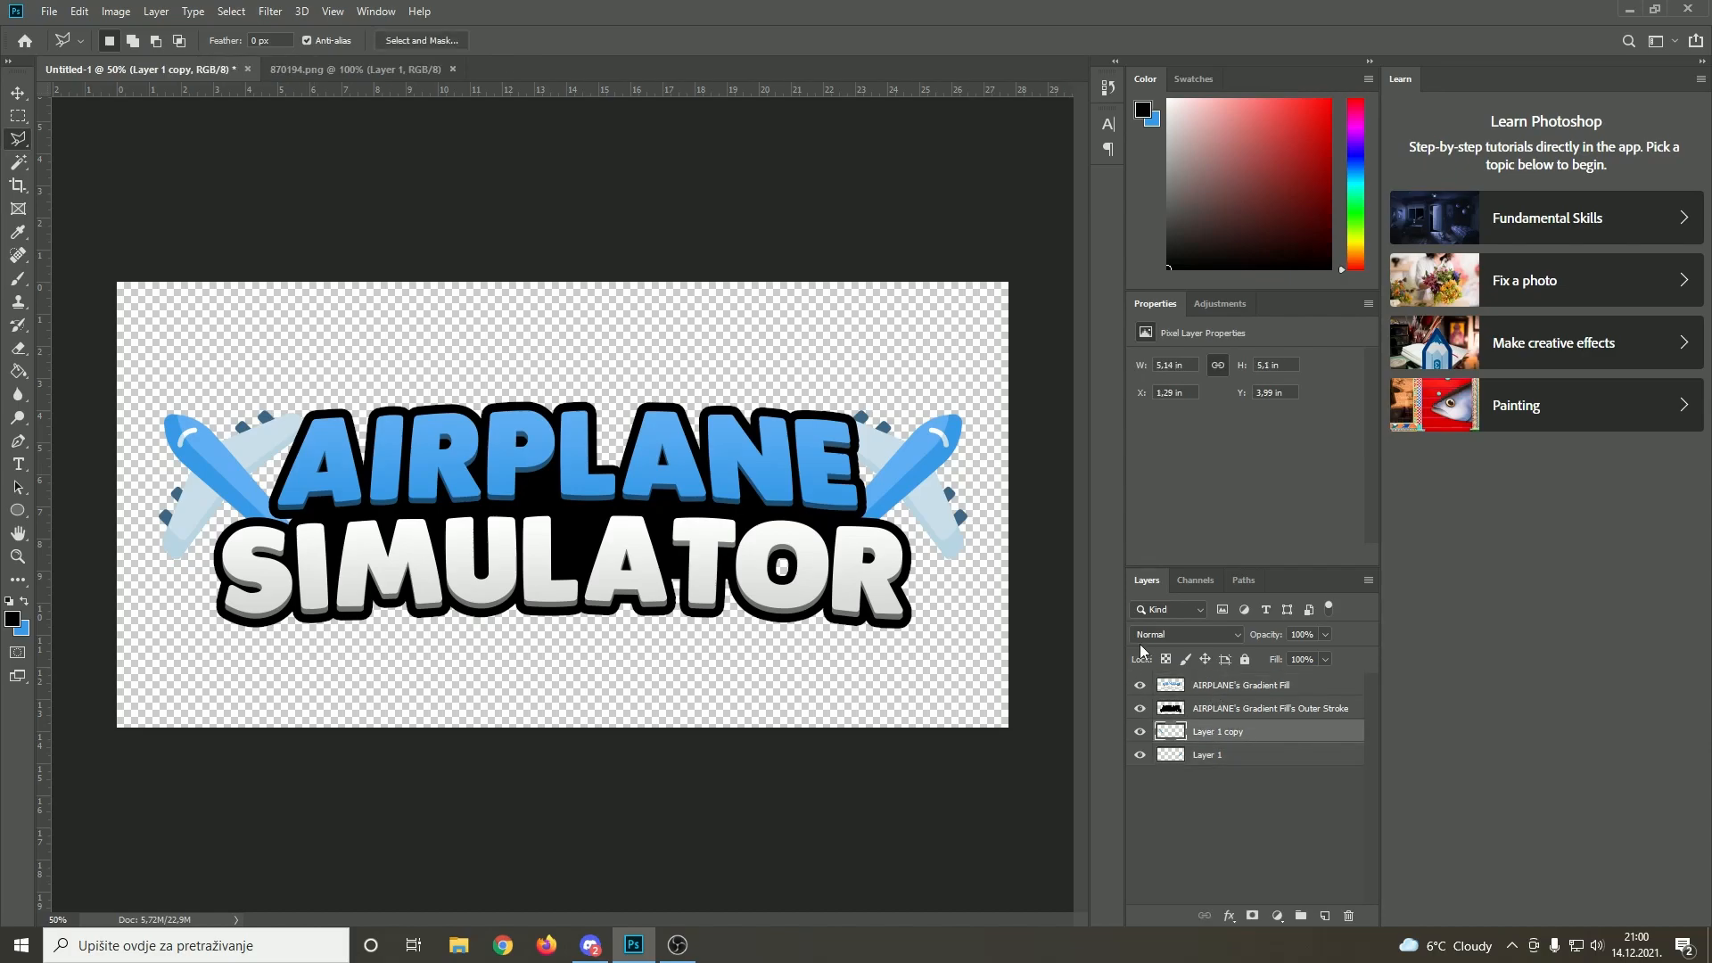
pyautogui.hotkey('ctrl', 't')
pyautogui.moveTo(217, 464); pyautogui.dragTo(228, 460)
pyautogui.press('l')
# Add a black outer stroke to each of the two airplane layers and convert both strokes into separate layers
pyautogui.click(1228, 916)
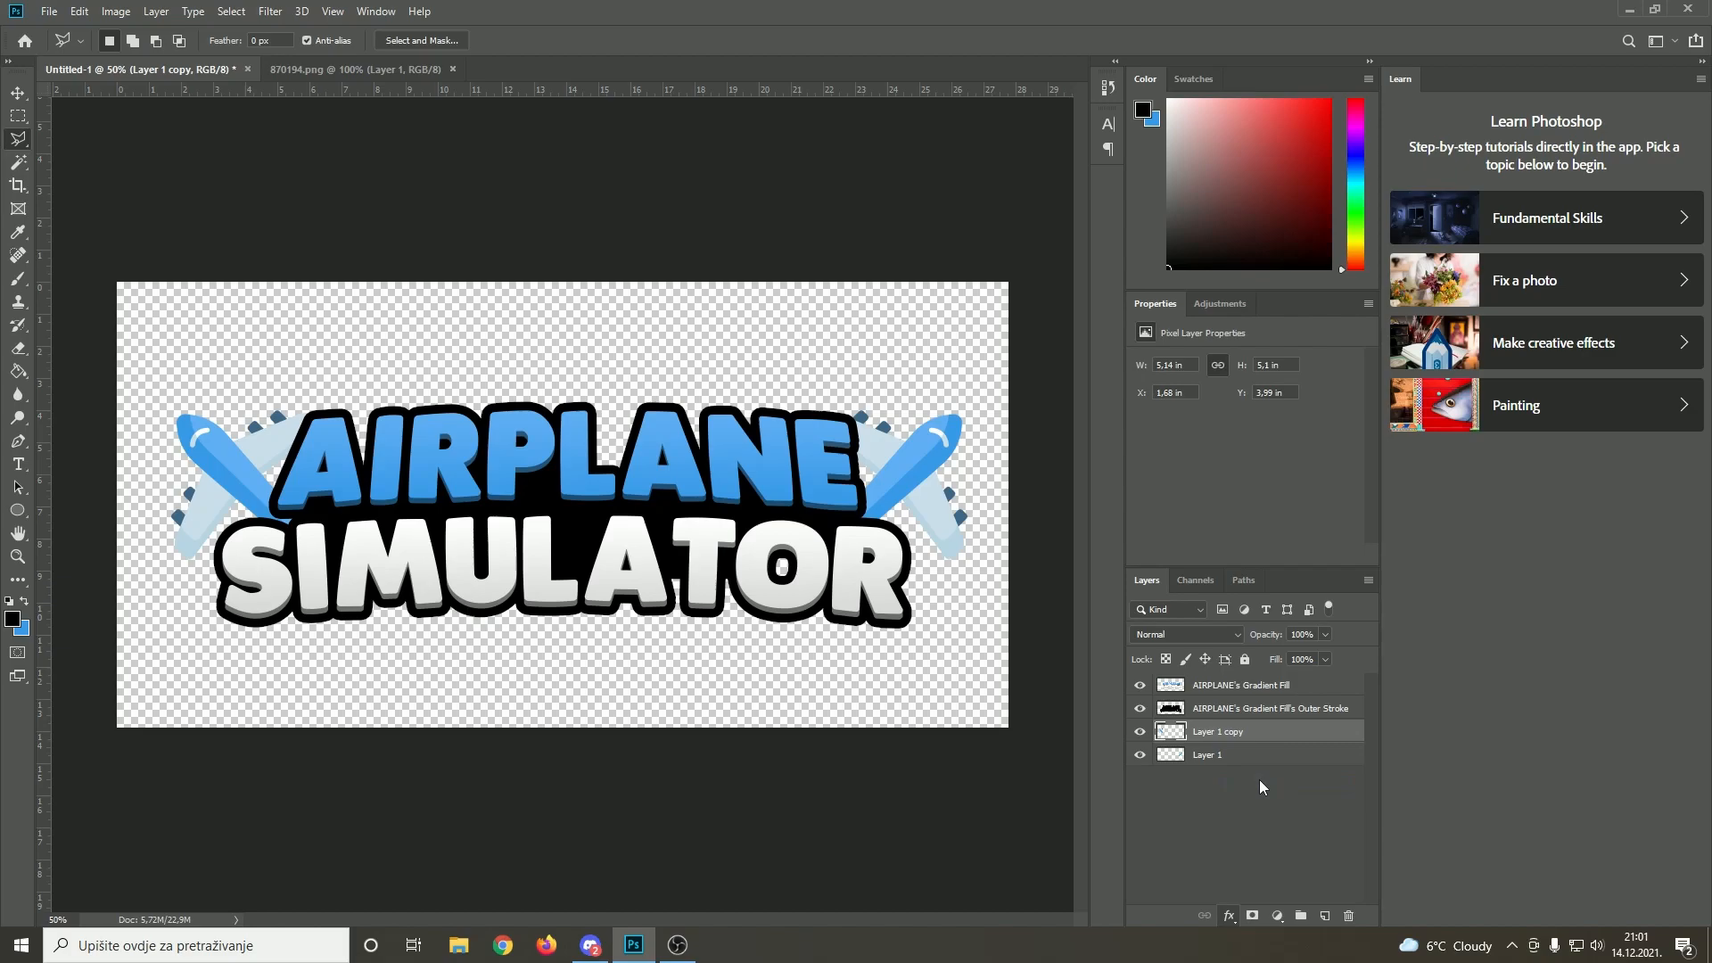
pyautogui.press('Return')
pyautogui.rightClick(1203, 767)
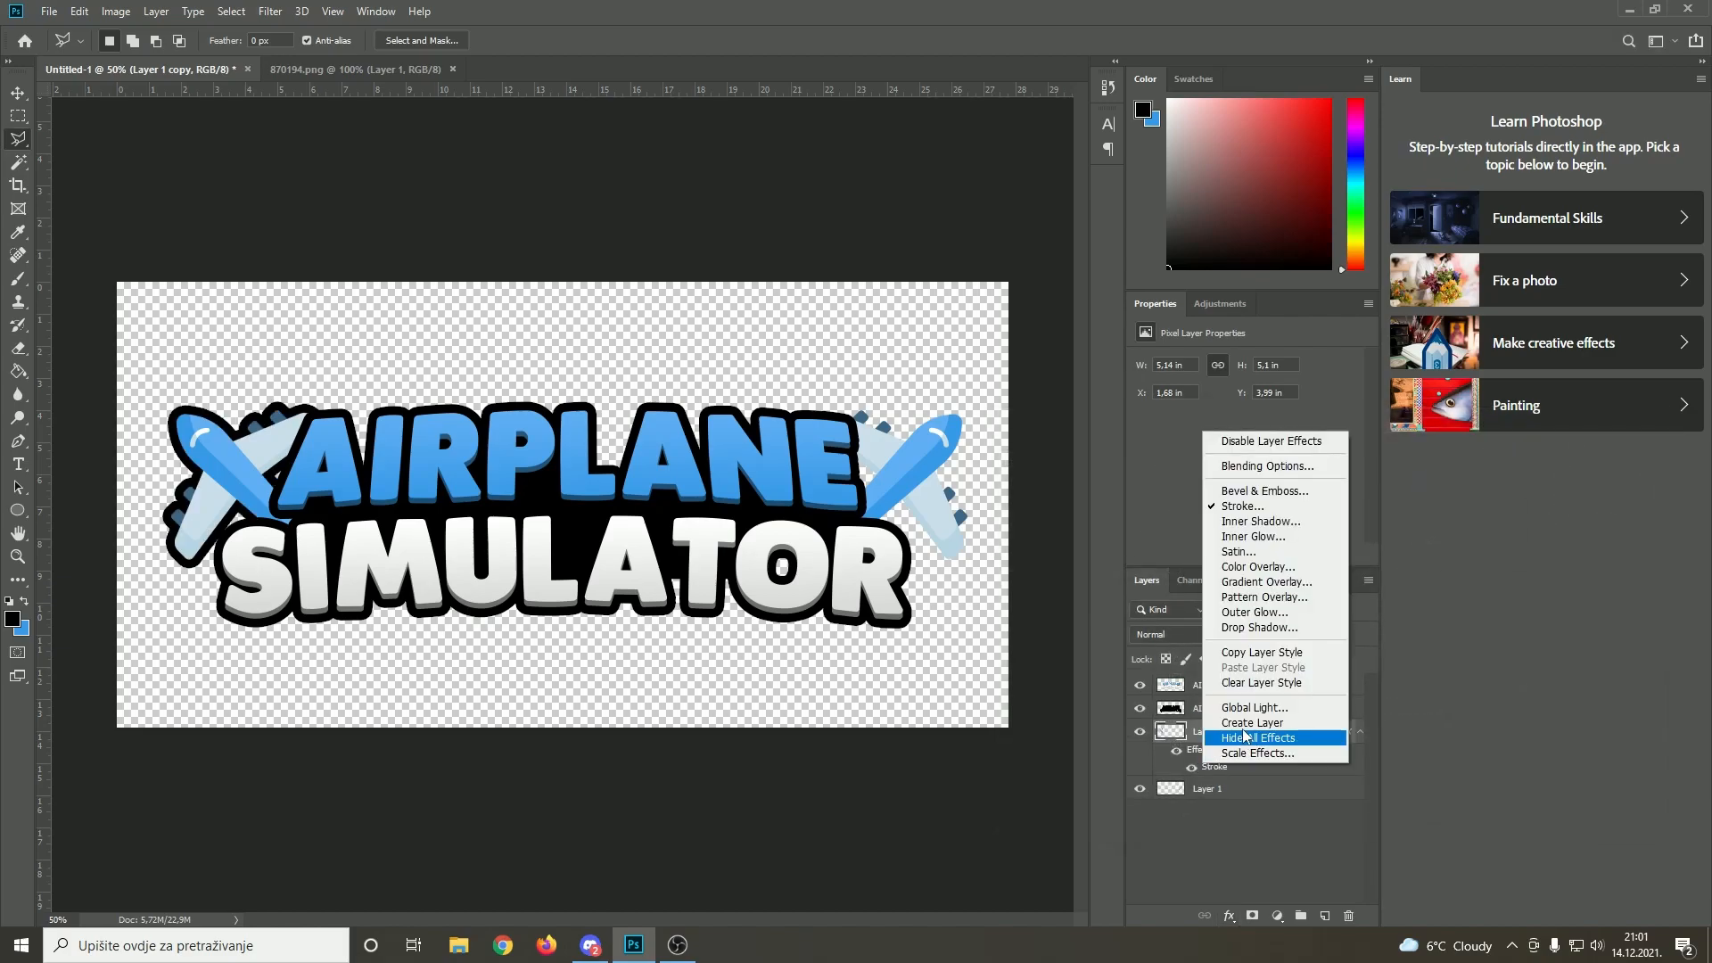
pyautogui.click(1247, 724)
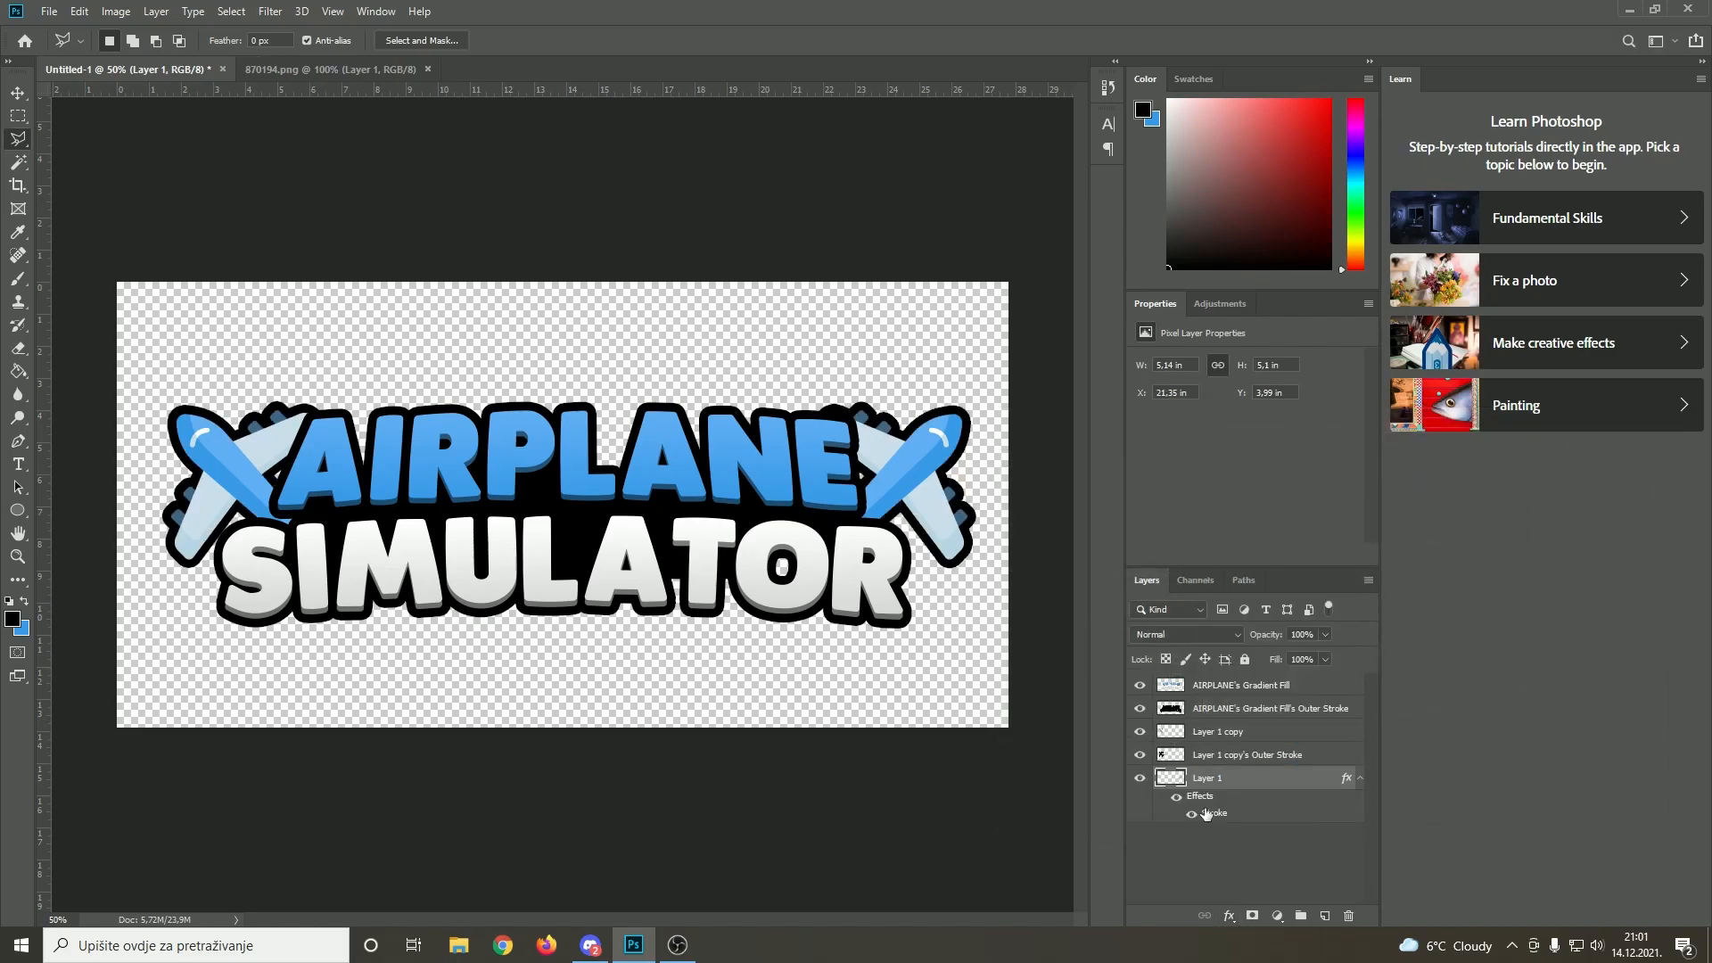
pyautogui.rightClick(1205, 814)
pyautogui.click(1249, 772)
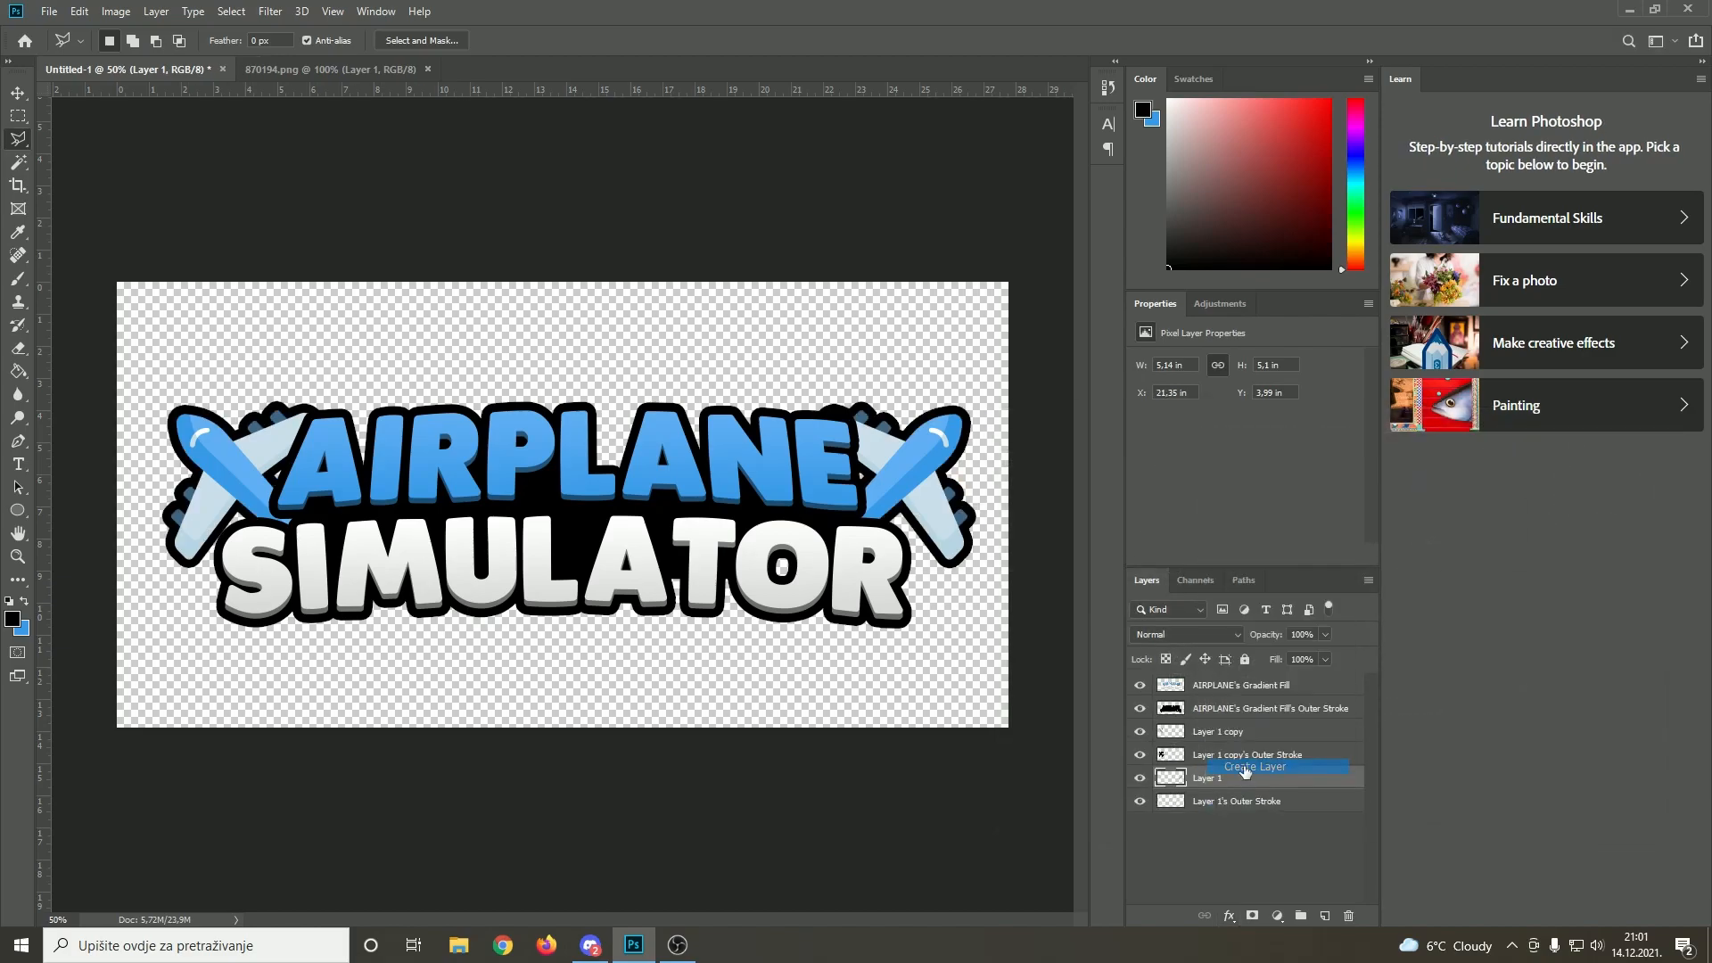
pyautogui.click(18, 256)
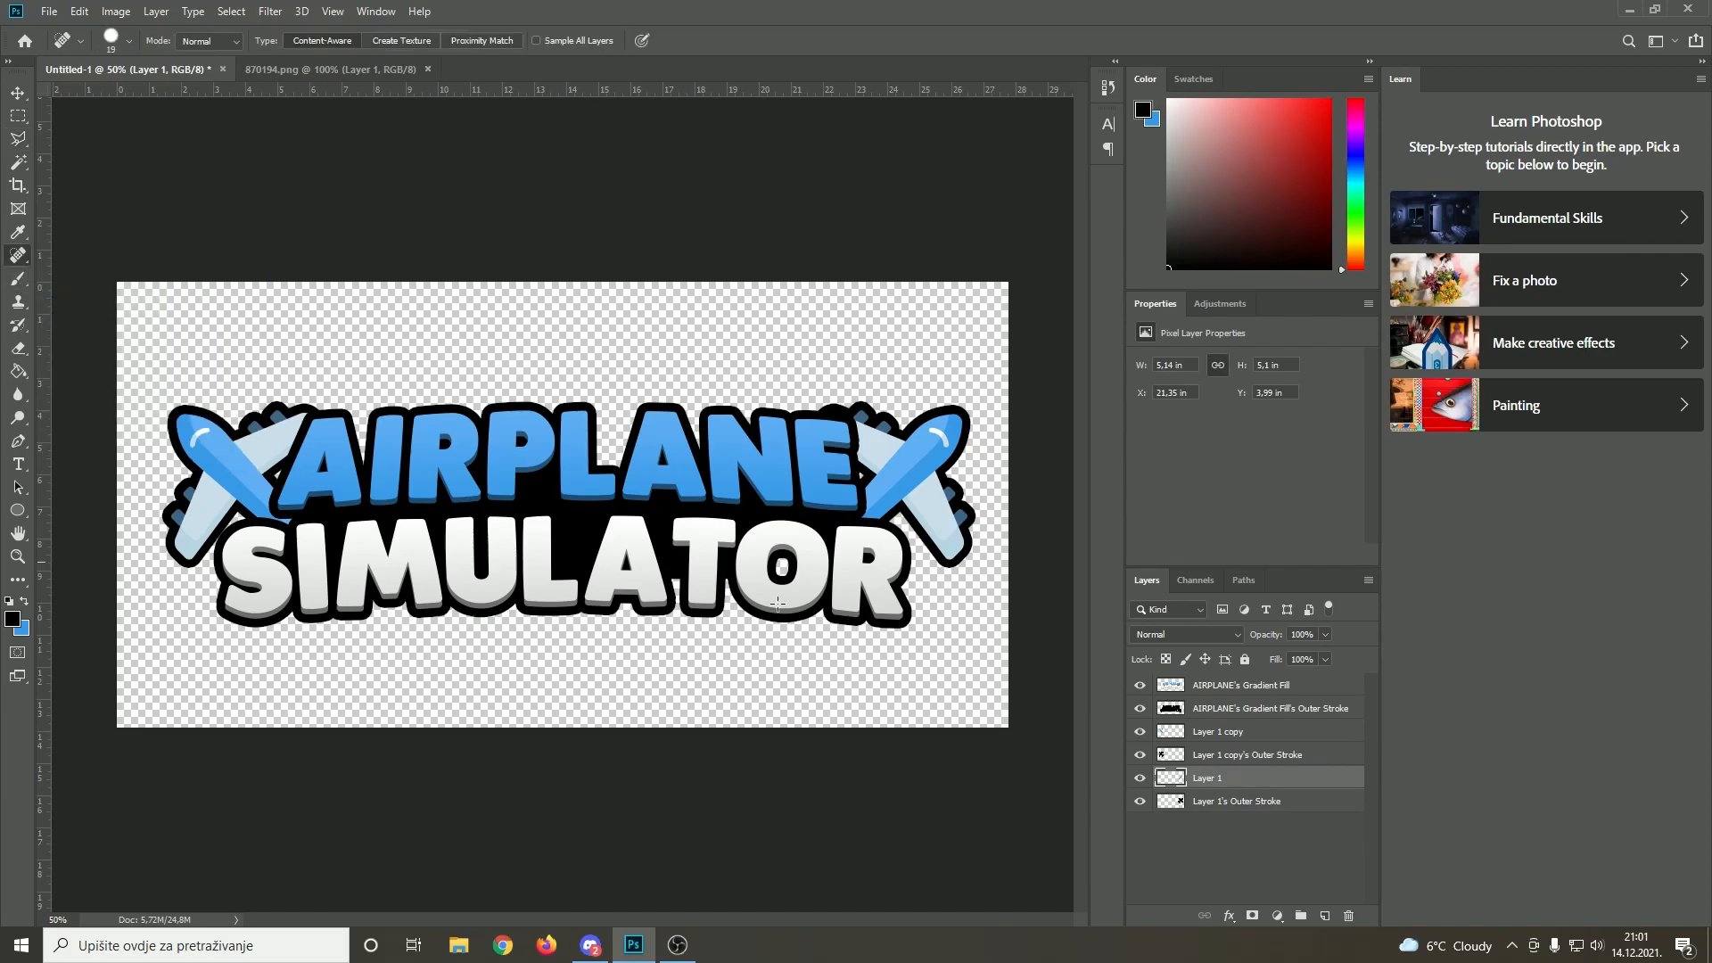
pyautogui.click(1193, 804)
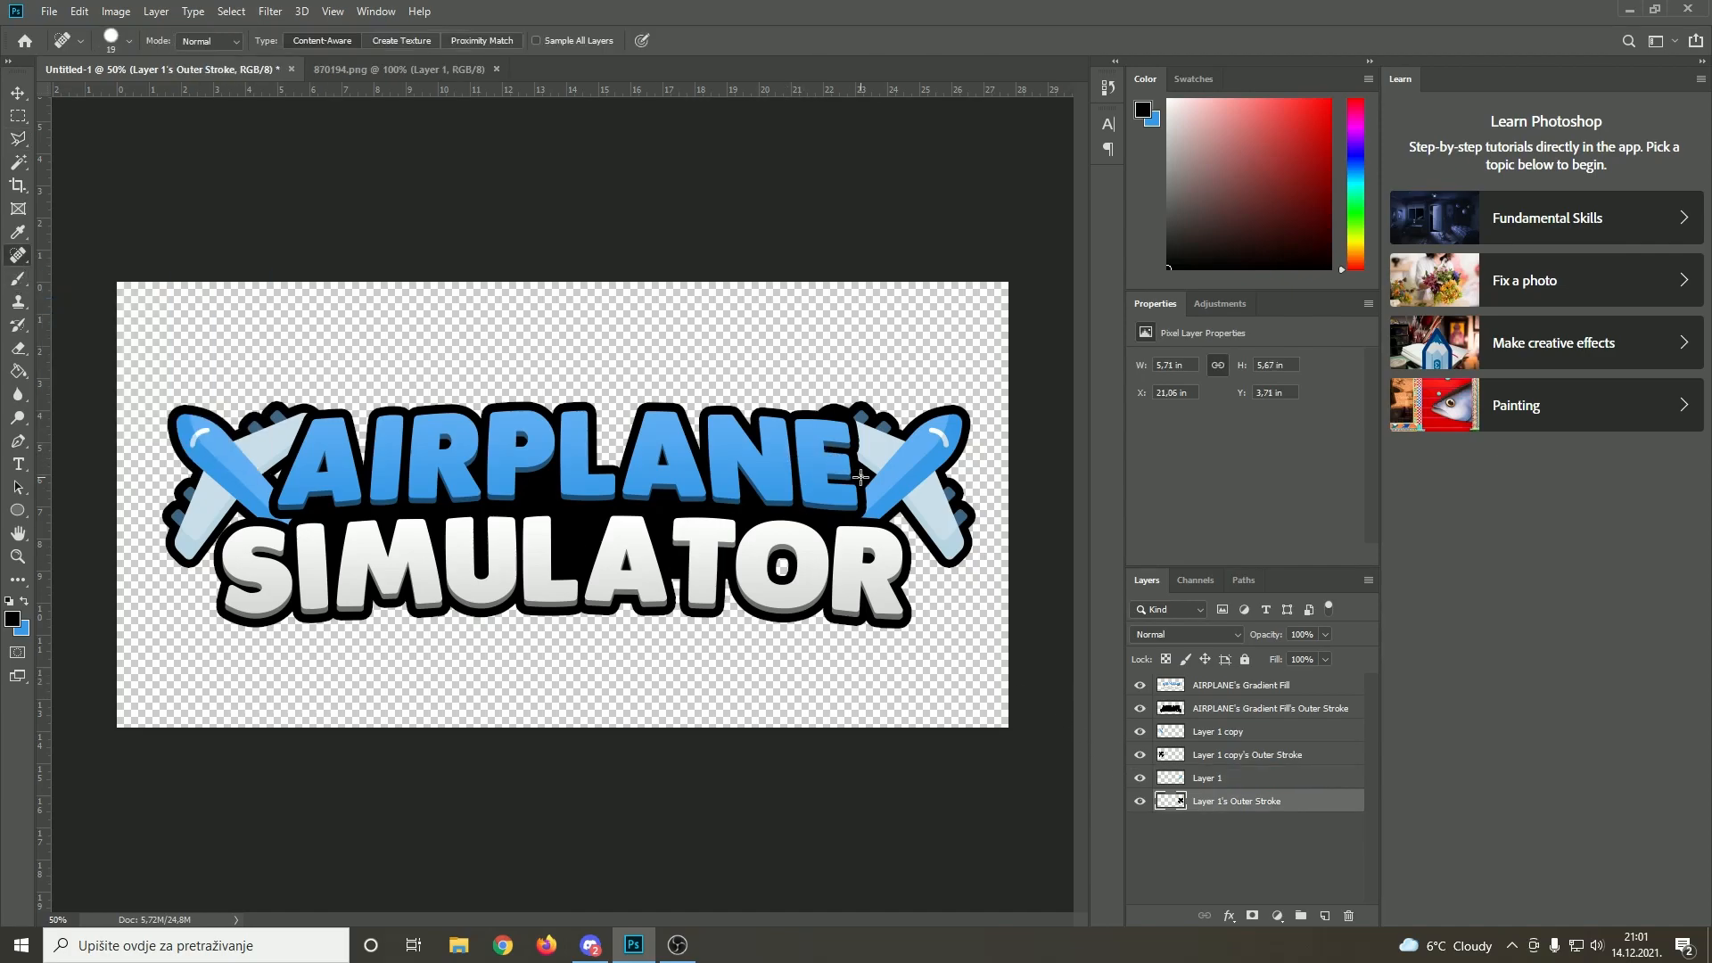
pyautogui.click(1173, 759)
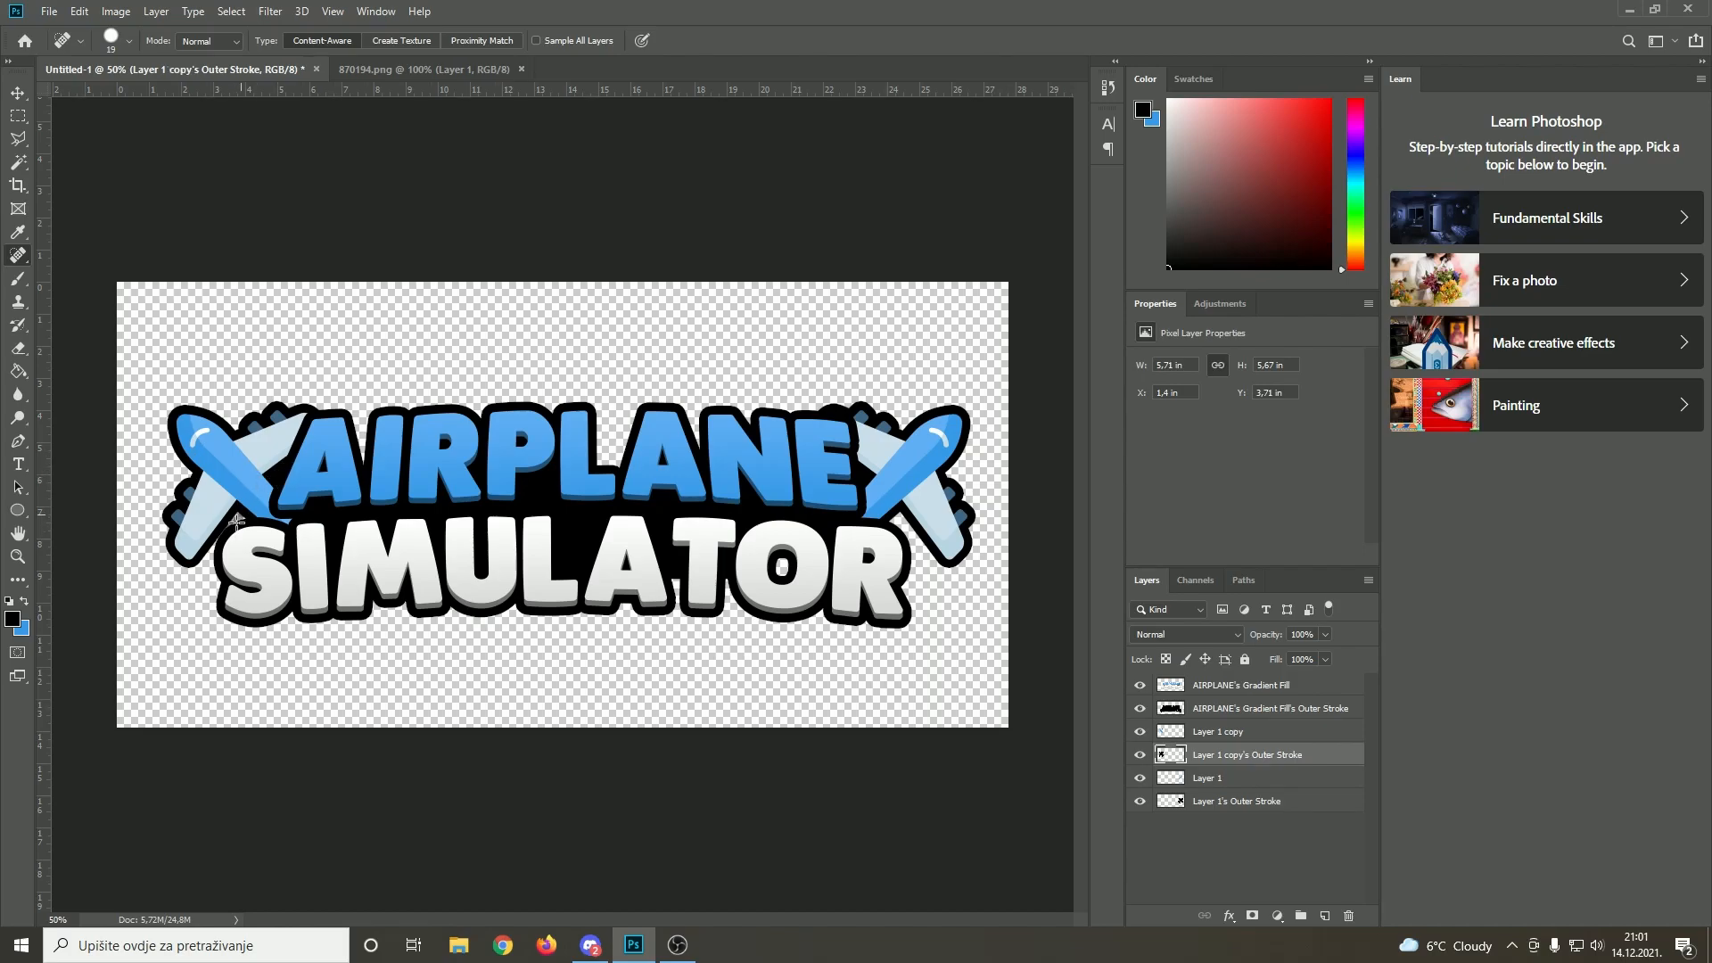
pyautogui.hotkey('alt', '.')
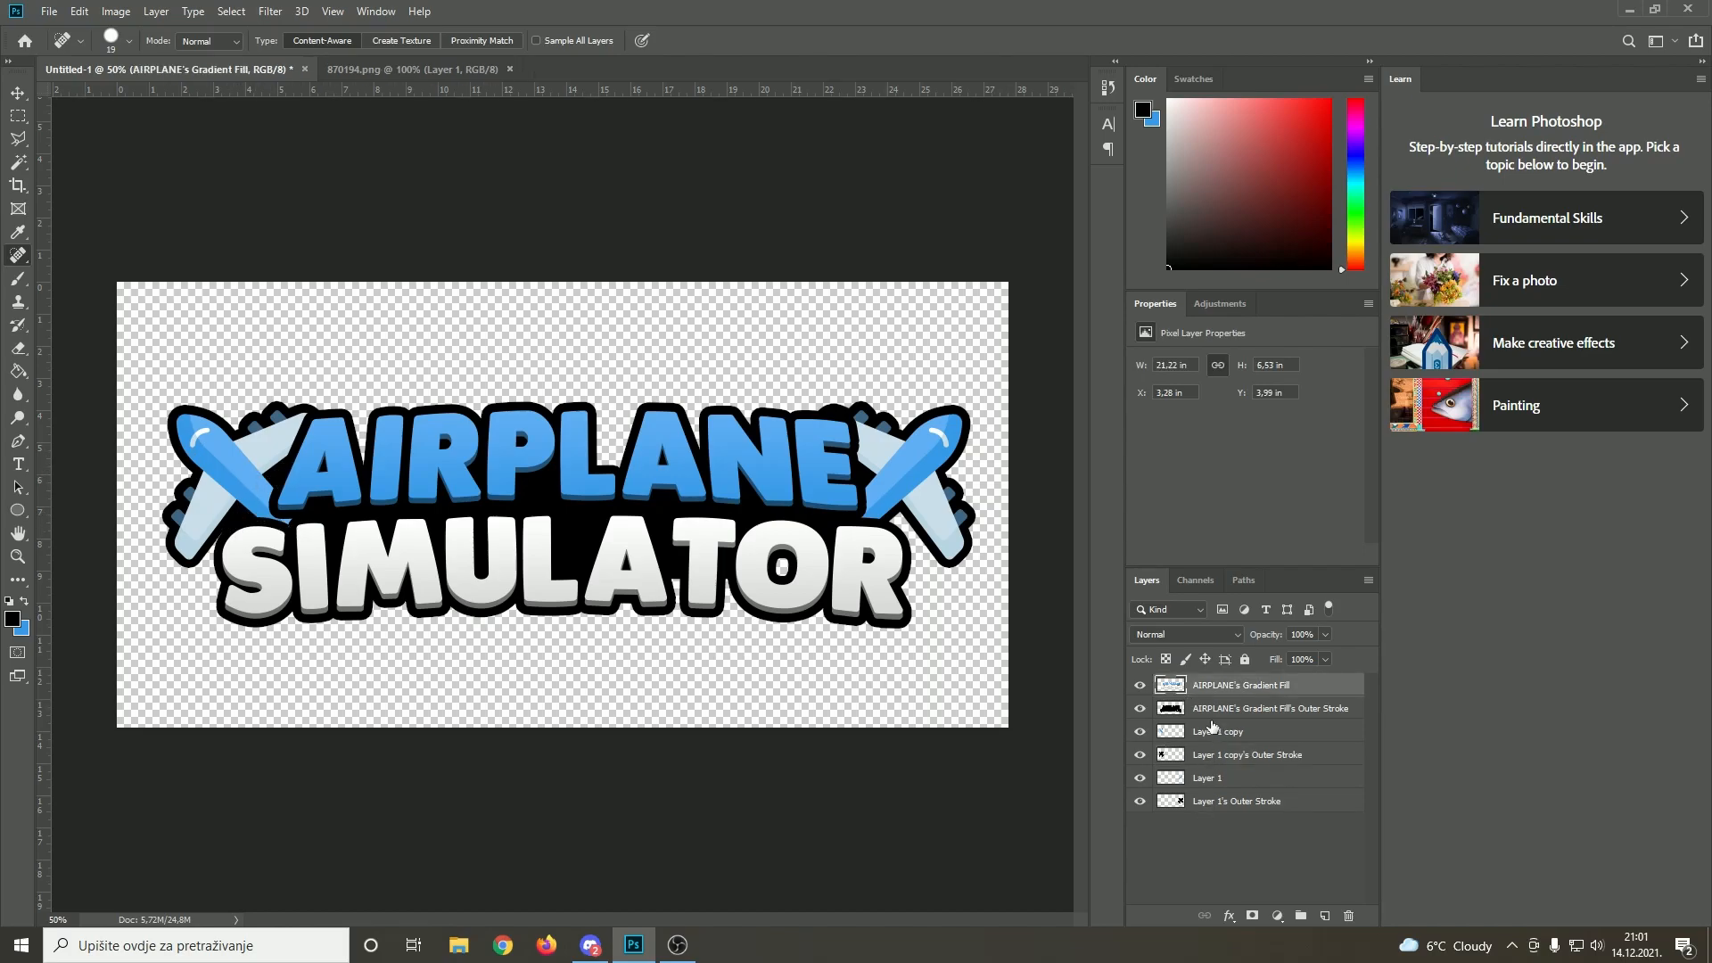
# Duplicate the three outer stroke layers of the lettering and the two airplanes
pyautogui.click(1217, 709)
pyautogui.keyDown('ctrl'); pyautogui.click(1213, 755); pyautogui.keyUp('ctrl')
pyautogui.keyDown('ctrl'); pyautogui.click(1206, 802); pyautogui.keyUp('ctrl')
pyautogui.rightClick(1204, 802)
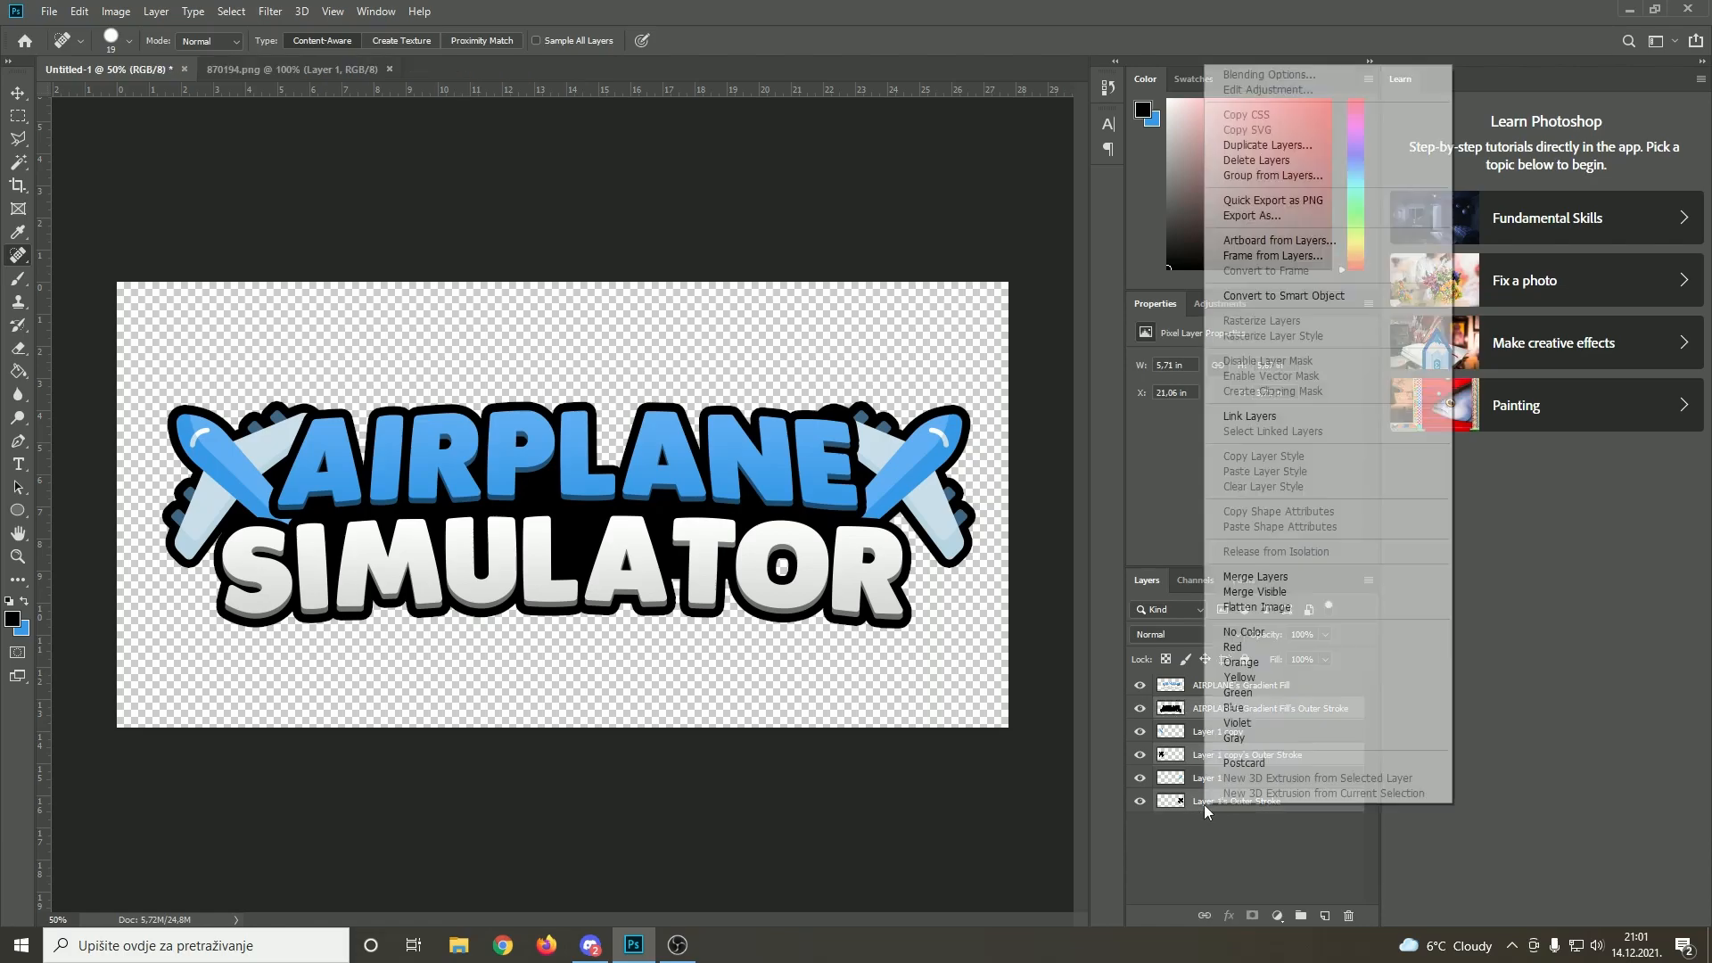
pyautogui.click(1266, 145)
pyautogui.press('Return')
# Merge the duplicated stroke layers into one and place it at the very bottom of the layer stack
pyautogui.rightClick(1262, 718)
pyautogui.click(1377, 421)
pyautogui.rightClick(1266, 713)
pyautogui.click(1329, 485)
pyautogui.moveTo(1221, 711); pyautogui.dragTo(1231, 851)
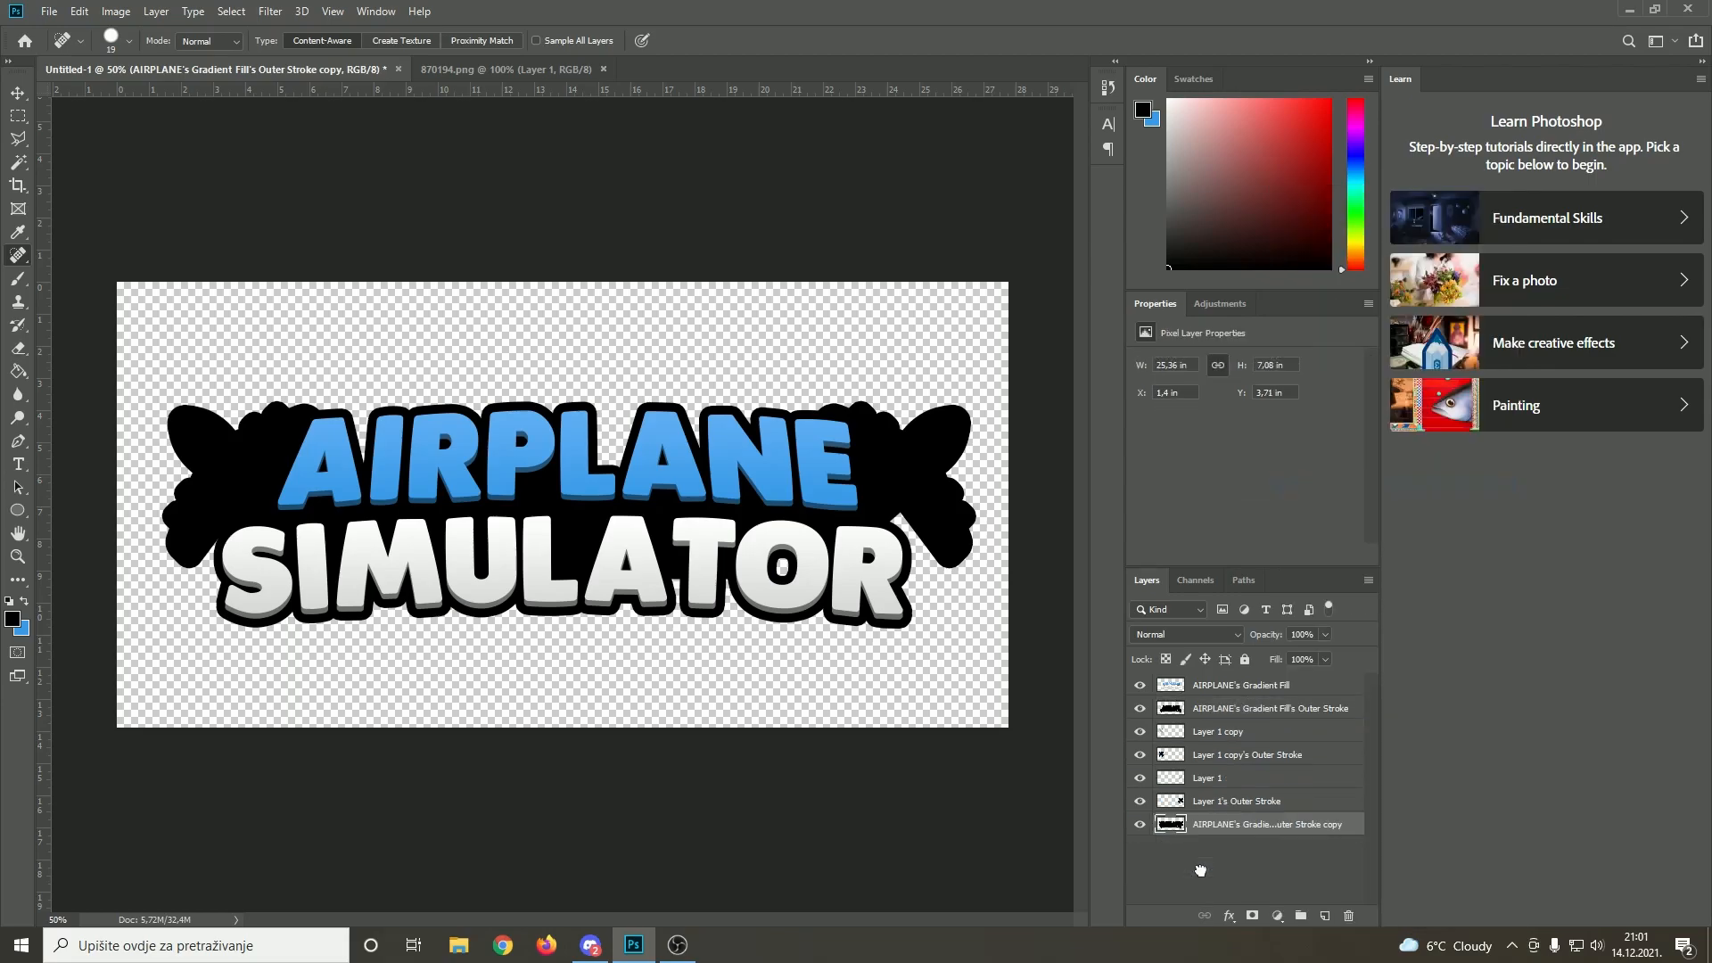
# Add a 10 px outer stroke to the merged outline and convert that stroke into its own layer
pyautogui.click(1229, 915)
pyautogui.click(1259, 782)
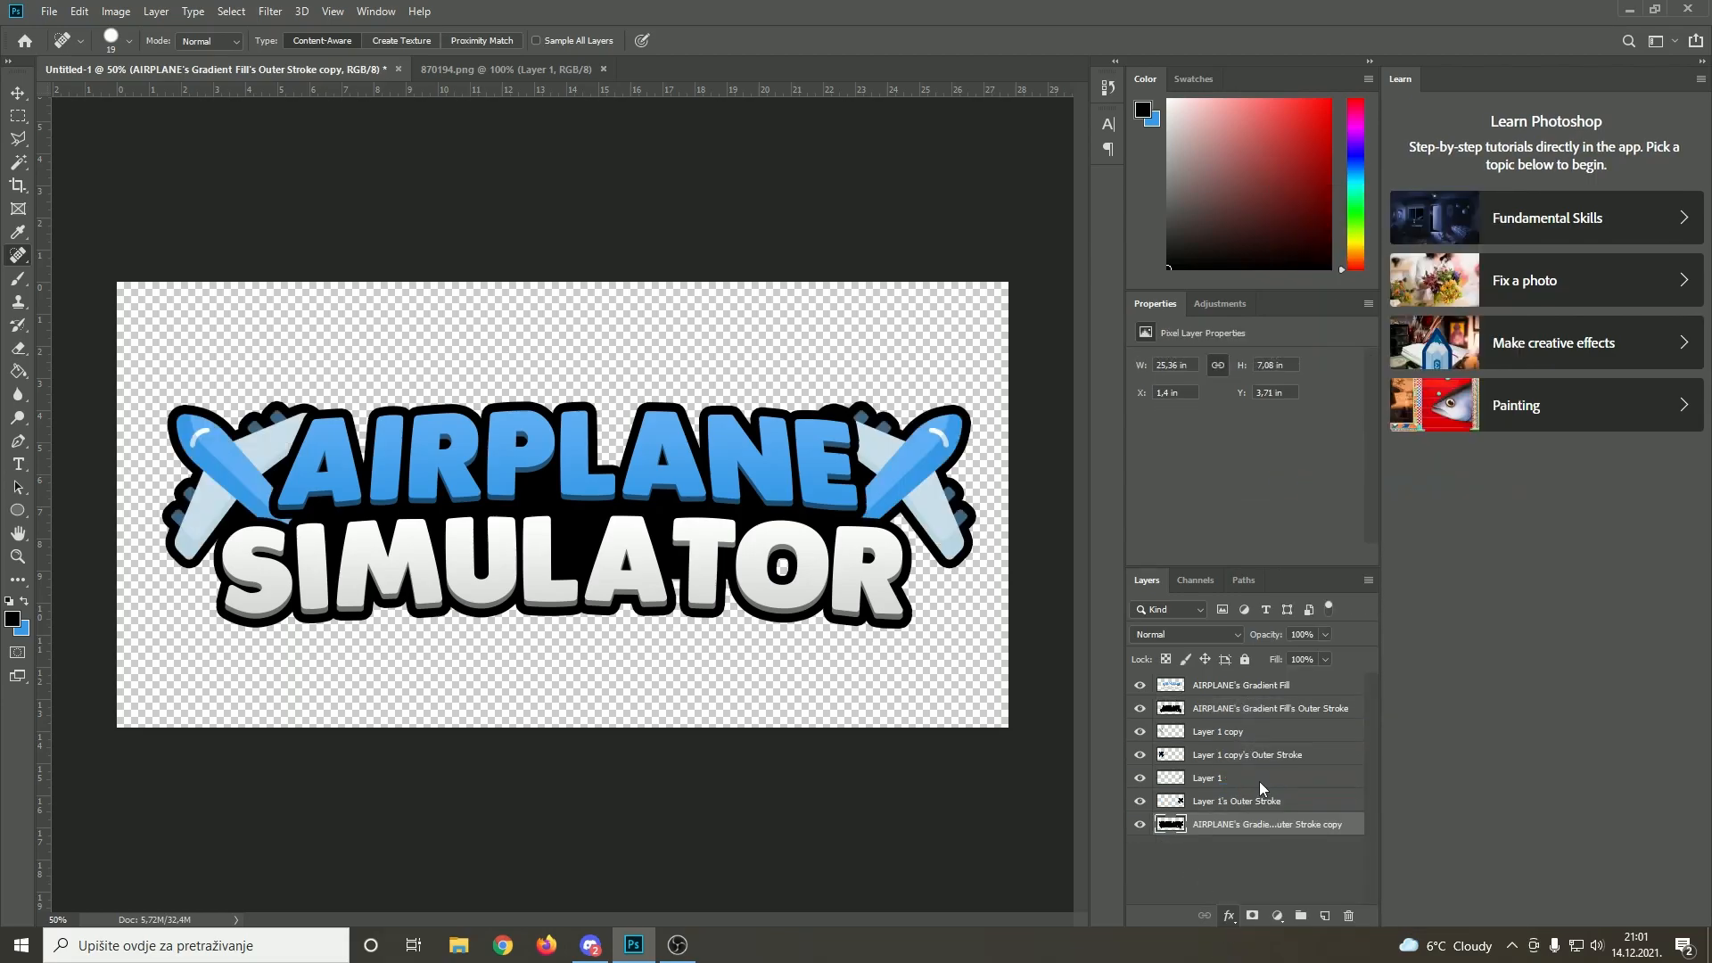
pyautogui.write('10')
pyautogui.press('Return')
pyautogui.rightClick(1247, 854)
pyautogui.click(1271, 812)
# Apply a gradient overlay to the new outermost stroke layer, sampling both colour stops from the blue of the AIRPLANE lettering
pyautogui.click(1229, 916)
pyautogui.click(1308, 847)
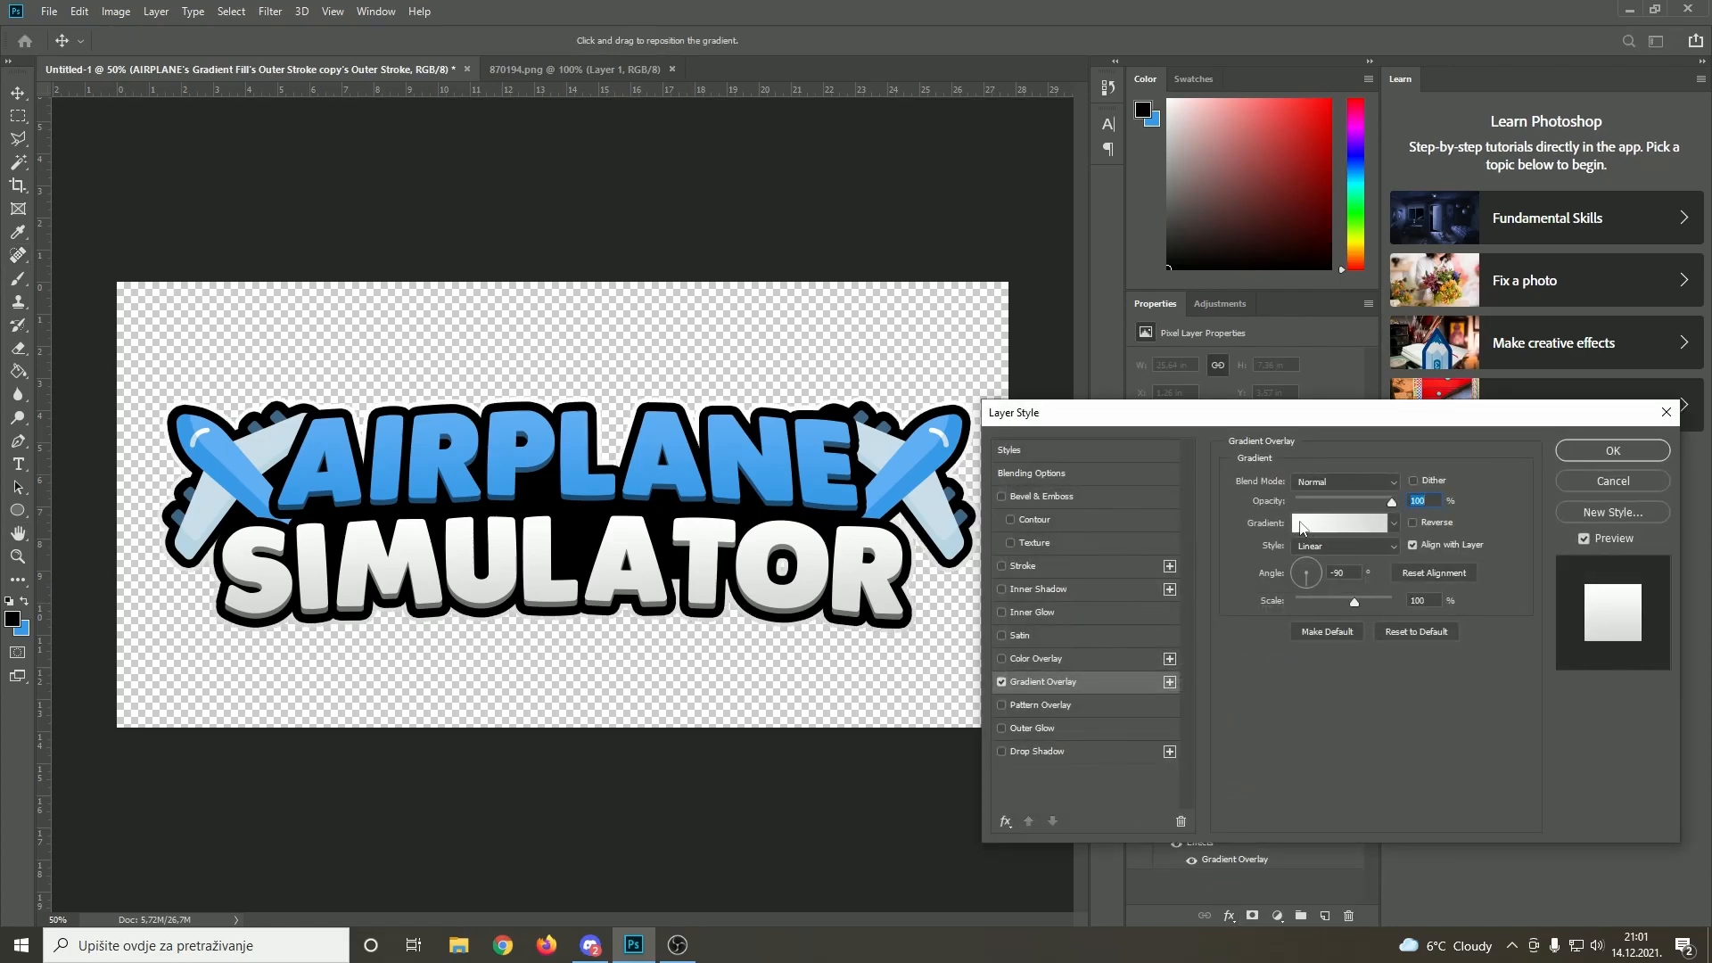
pyautogui.click(1302, 527)
pyautogui.click(687, 532)
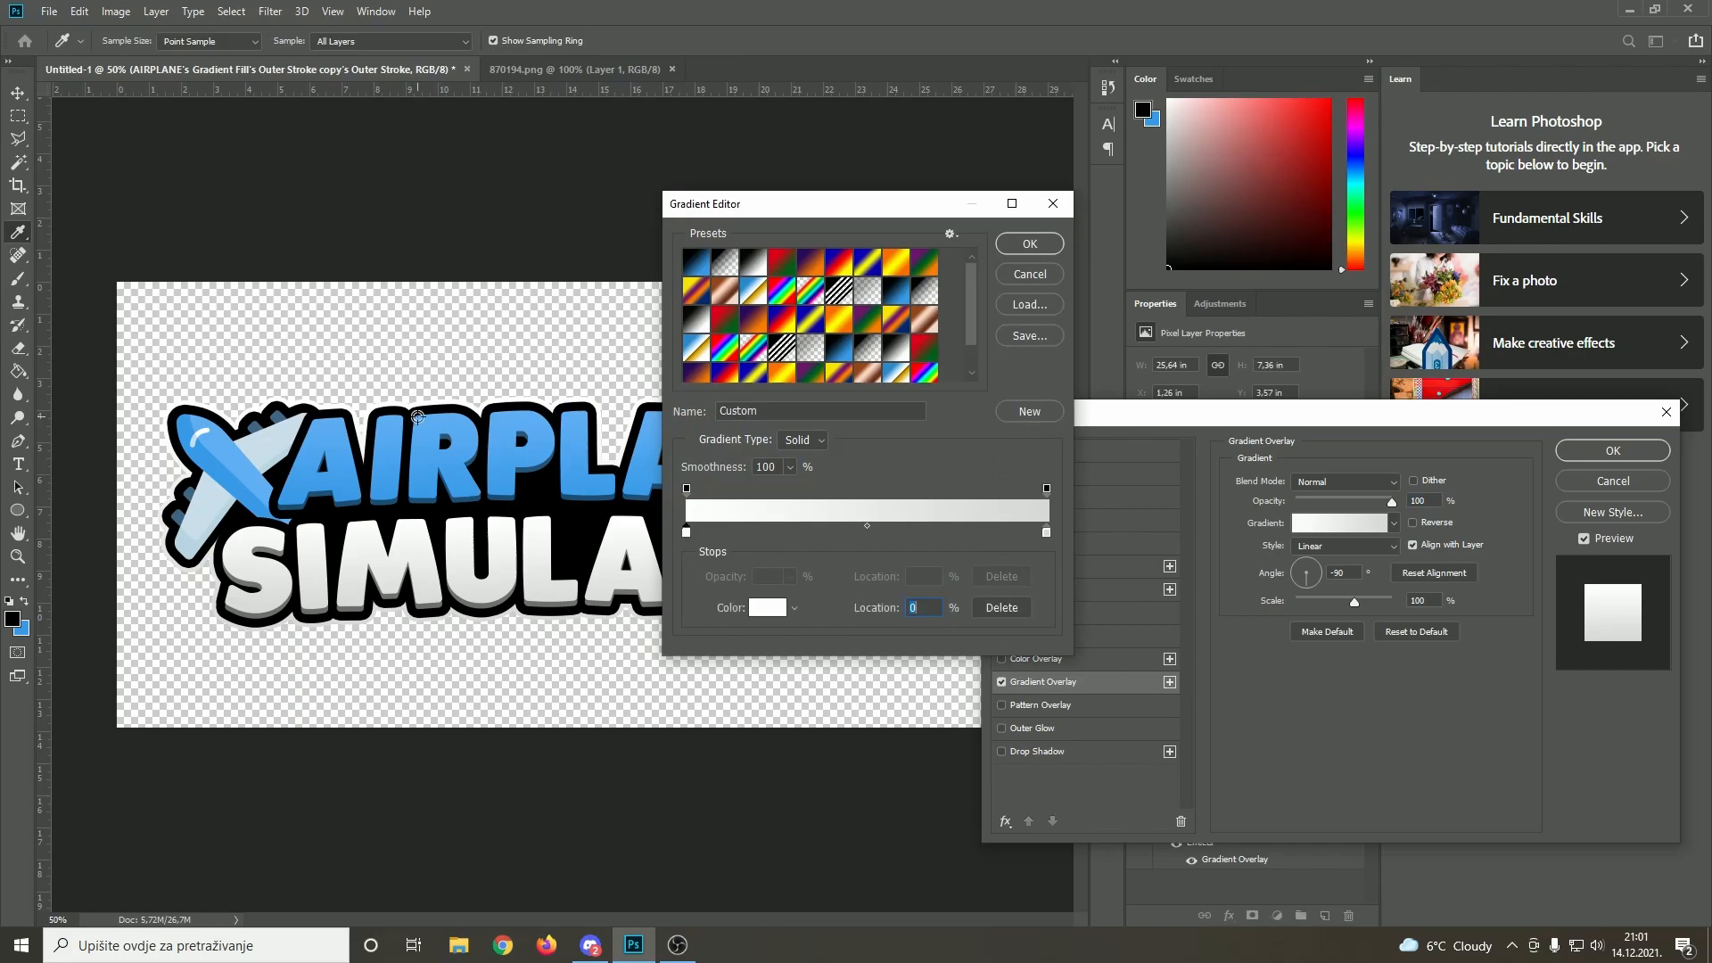
pyautogui.click(417, 417)
pyautogui.click(1047, 532)
pyautogui.click(417, 417)
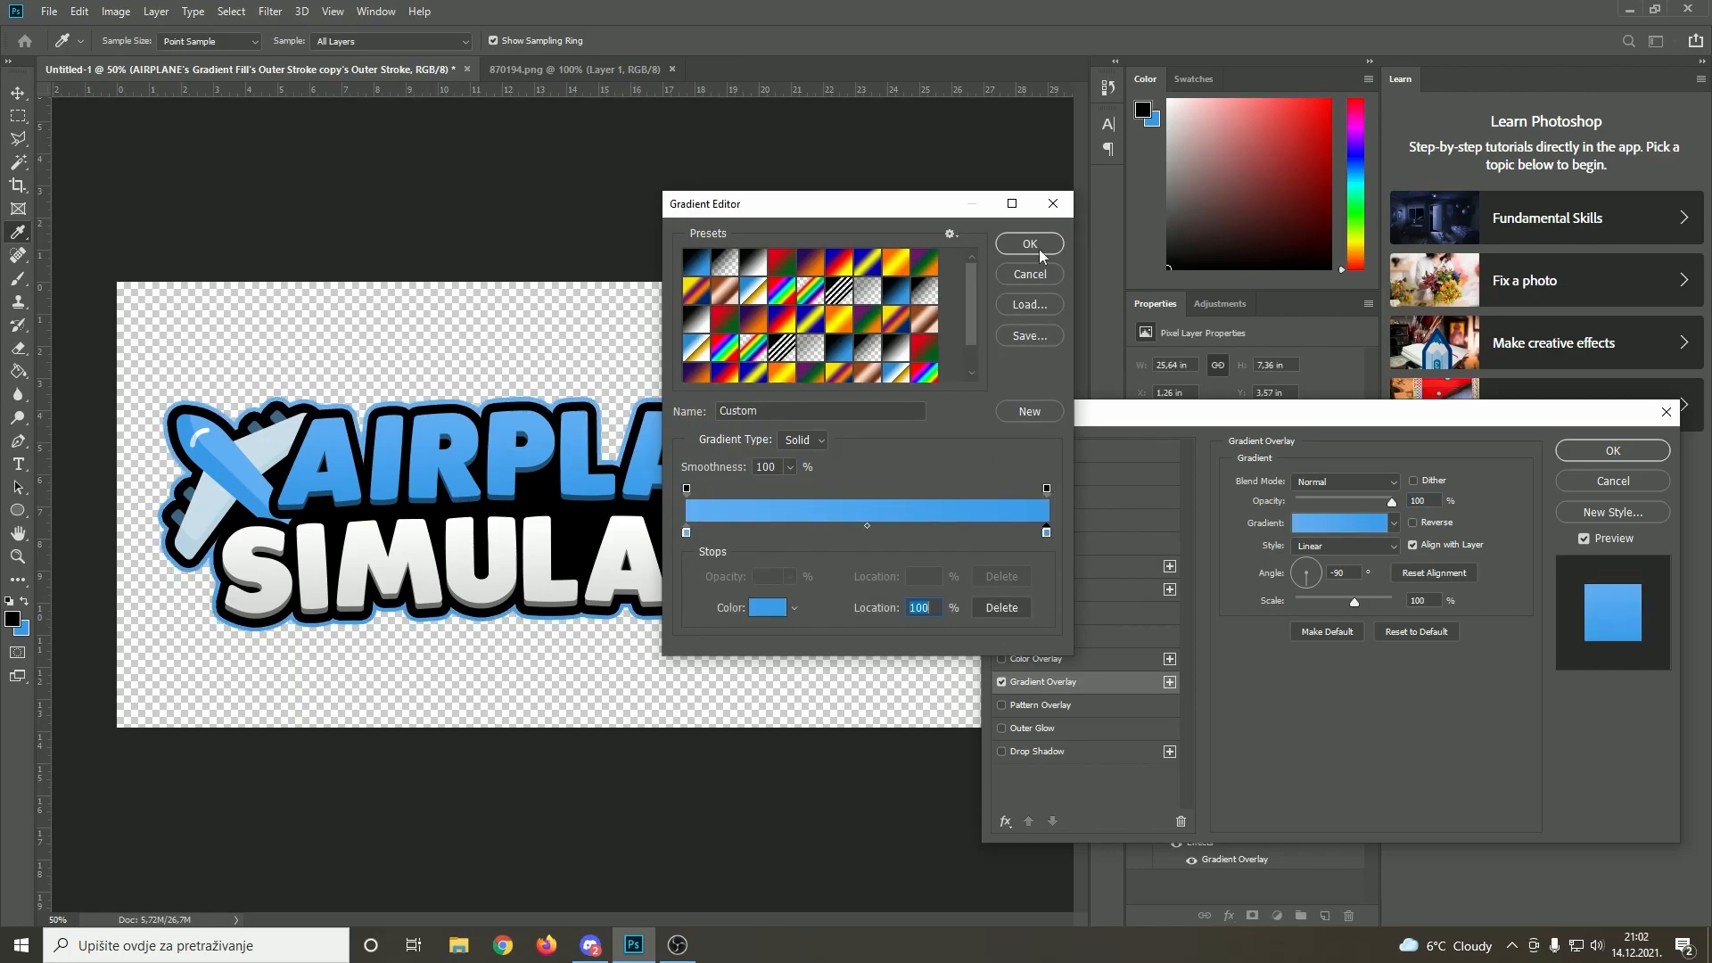
pyautogui.click(1040, 250)
pyautogui.click(1613, 450)
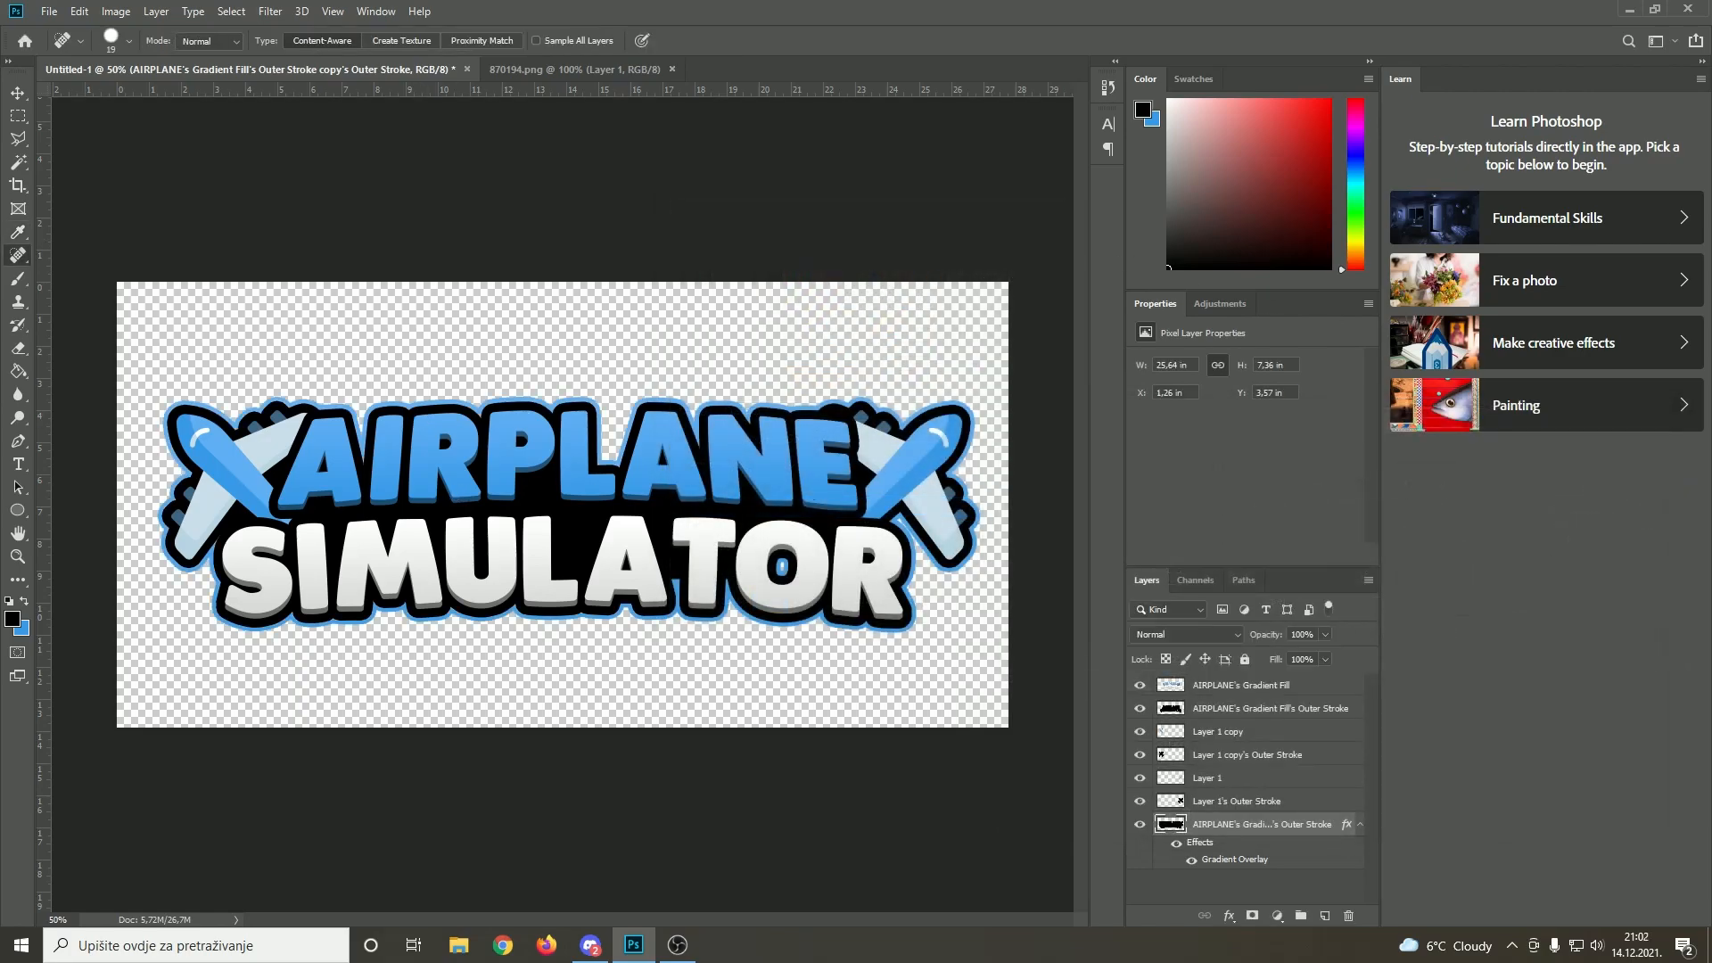
# Convert the outermost stroke's gradient overlay into its own layer and close the 870194.png document
pyautogui.rightClick(1262, 858)
pyautogui.click(1293, 870)
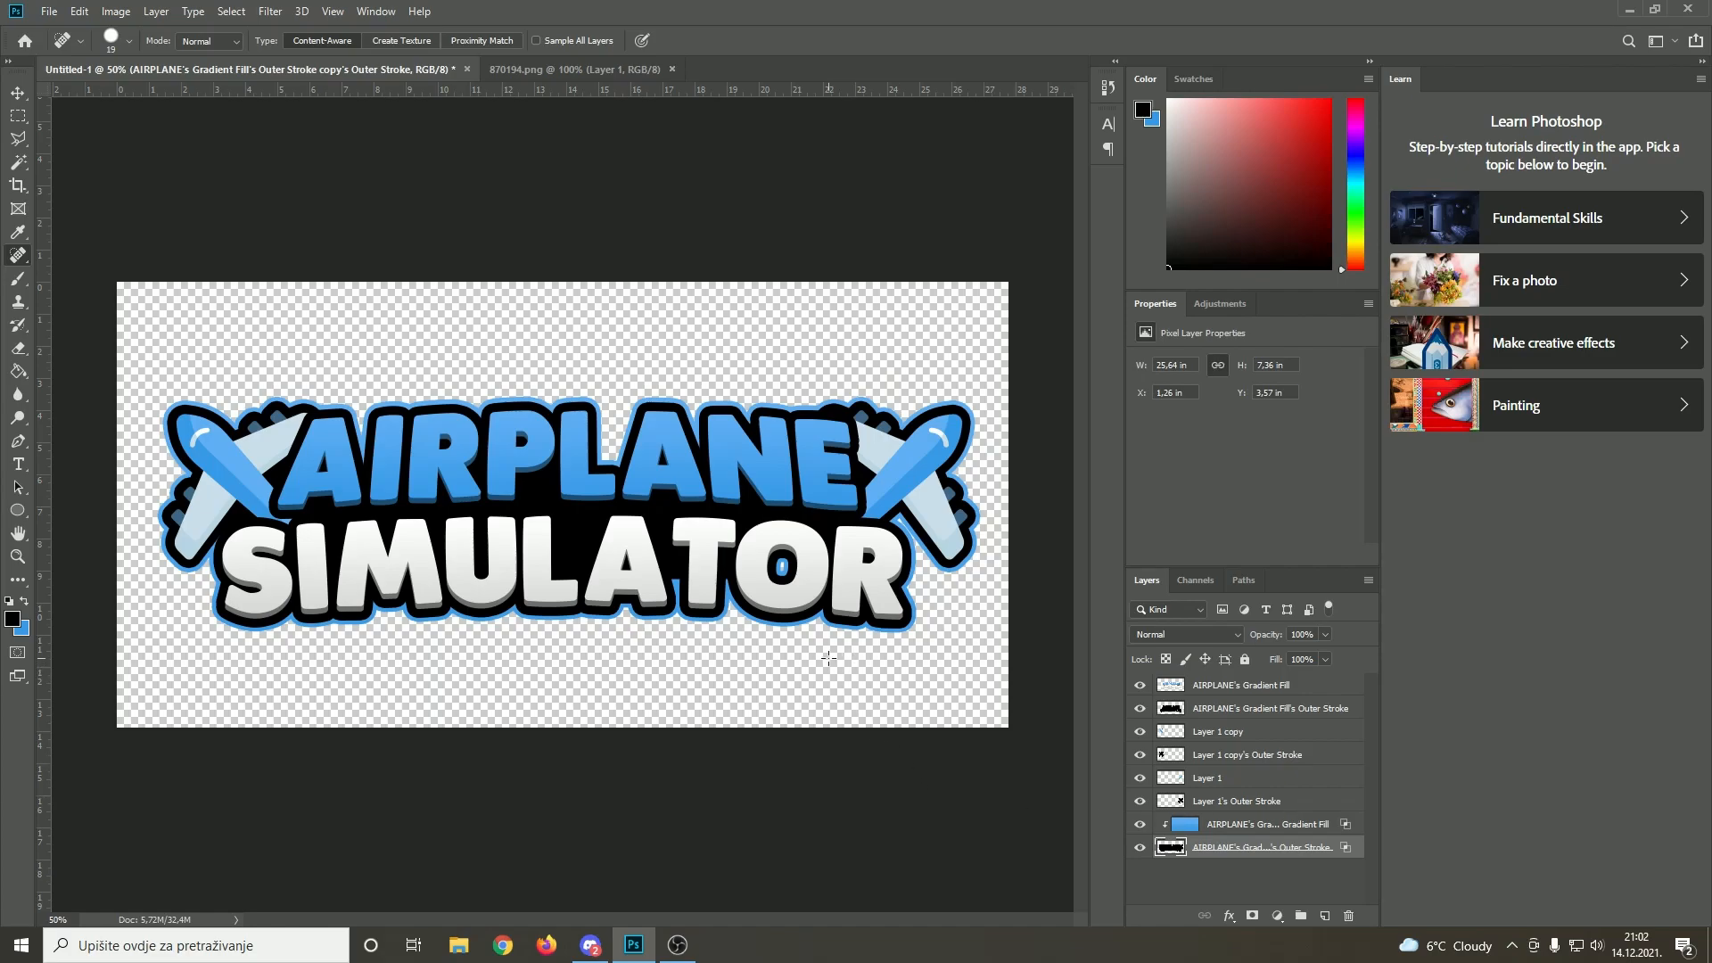
pyautogui.click(671, 69)
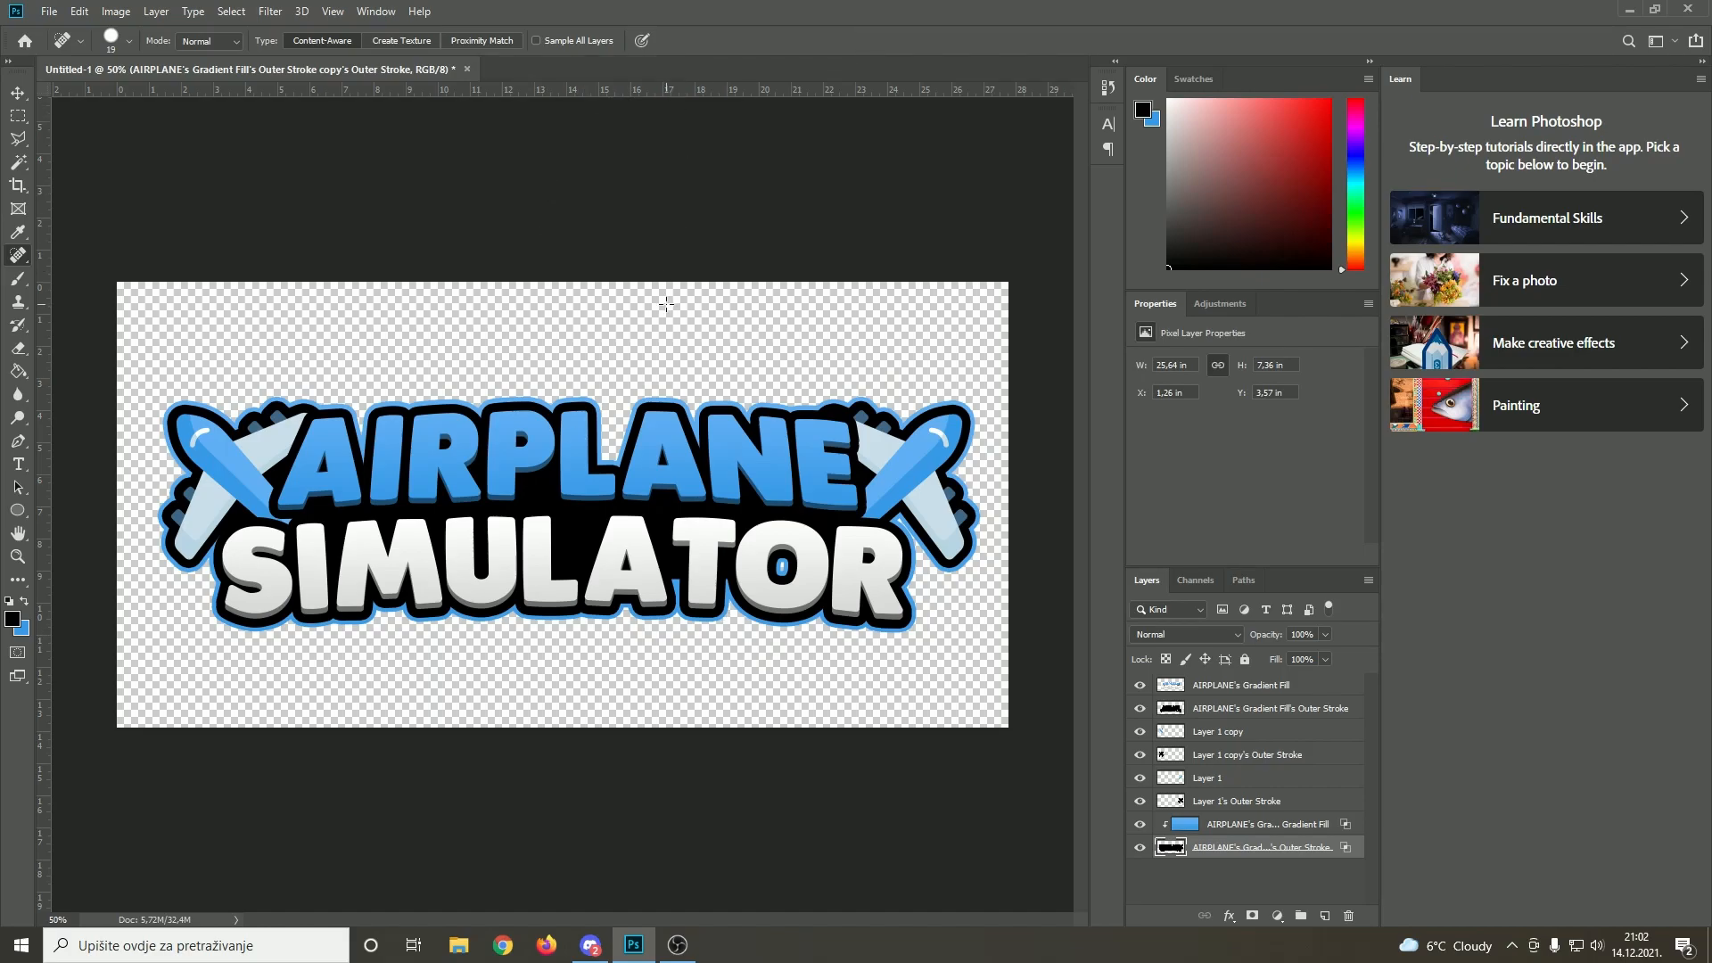